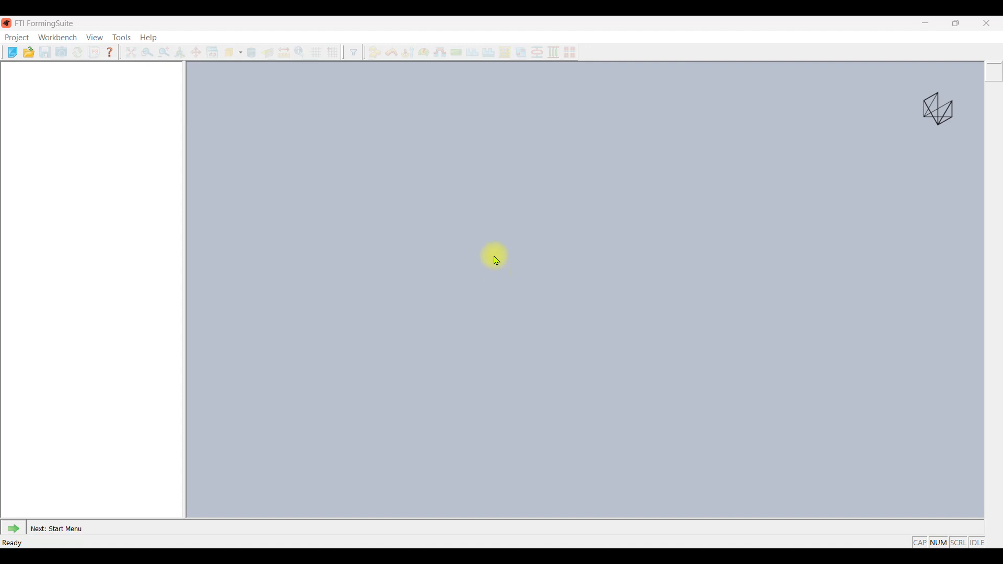
- Create a new project and set its force unit to Ton-force [tf] with 0 decimal places
click(13, 53)
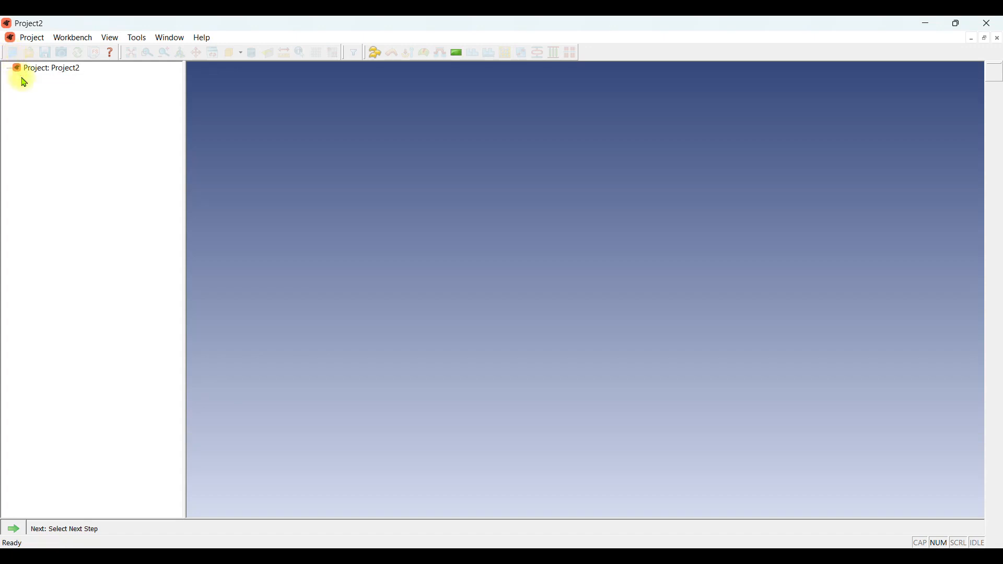
click(140, 38)
mouse_move(215, 112)
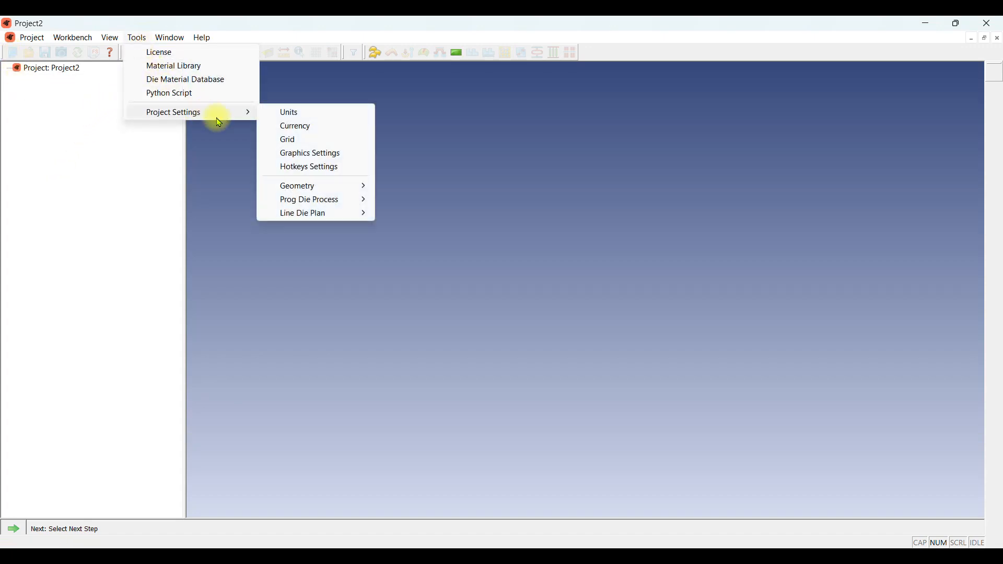
click(287, 115)
click(479, 249)
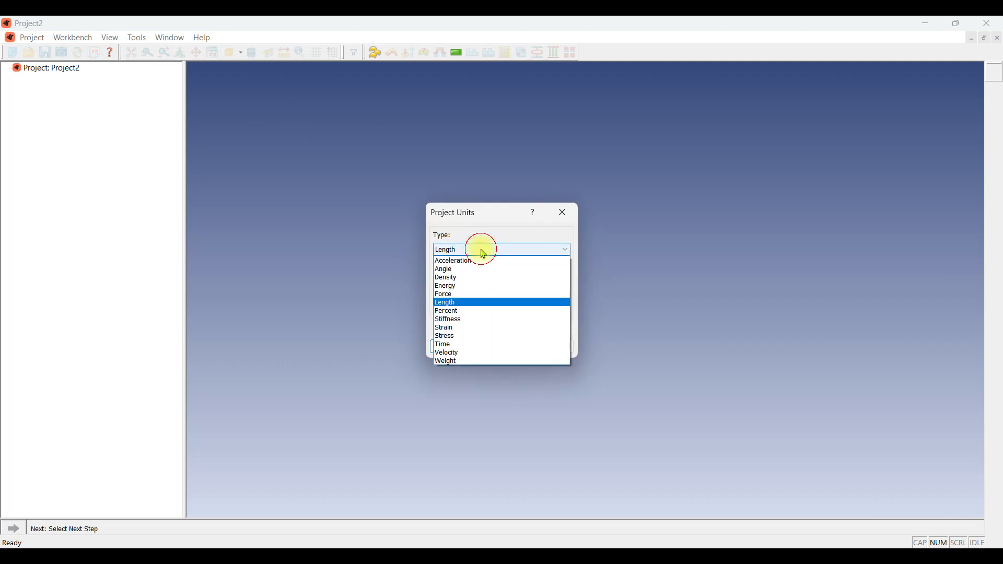
click(499, 300)
click(486, 277)
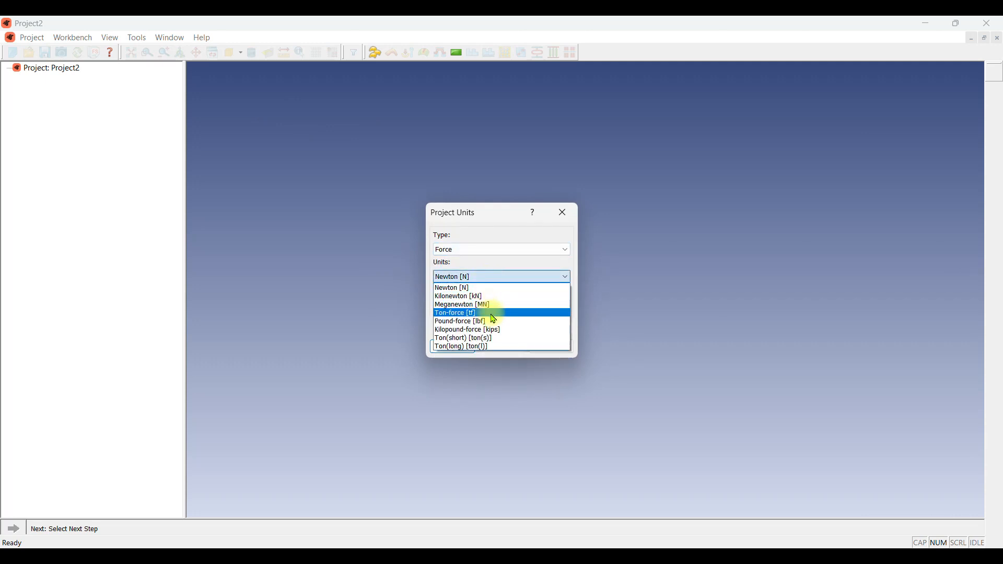
click(493, 314)
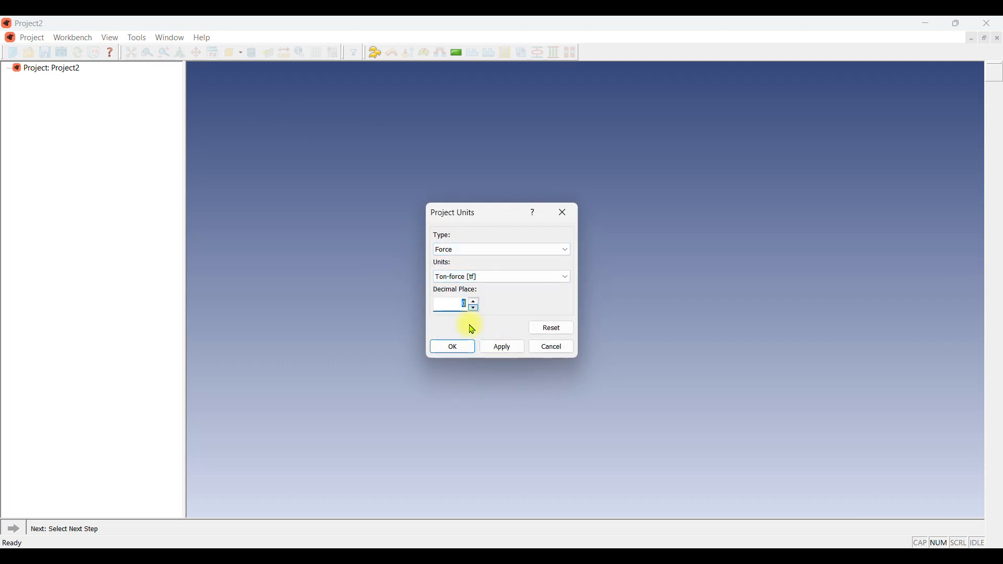
click(455, 345)
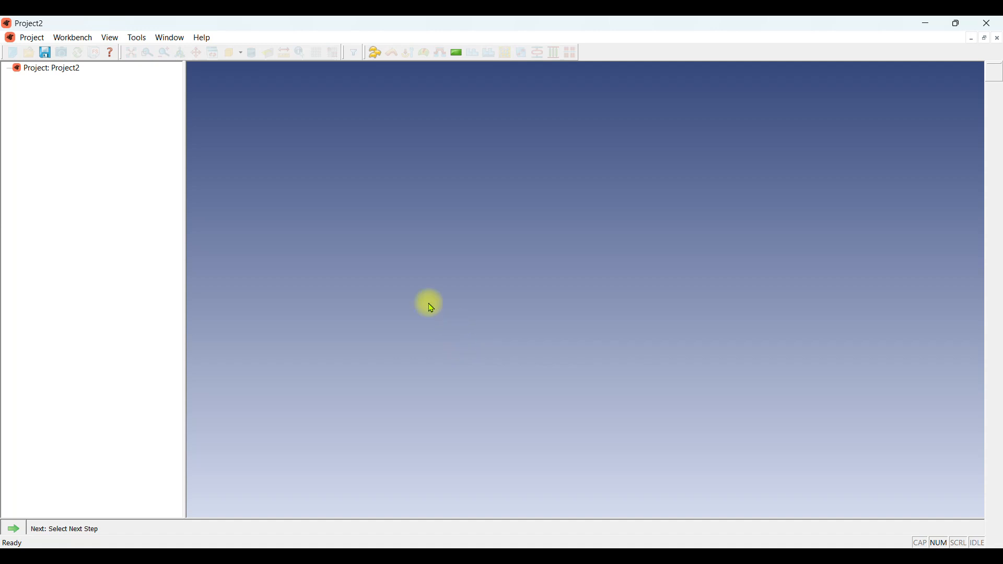
- Keep United States Dollar [US$, USD] as the project currency and lower its number of decimal places
click(136, 43)
mouse_move(183, 113)
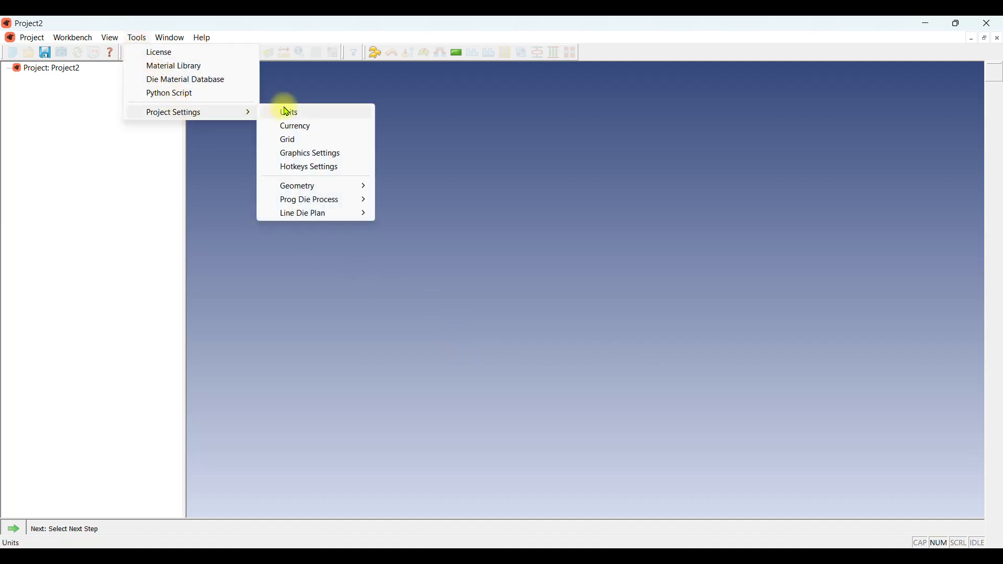
click(293, 125)
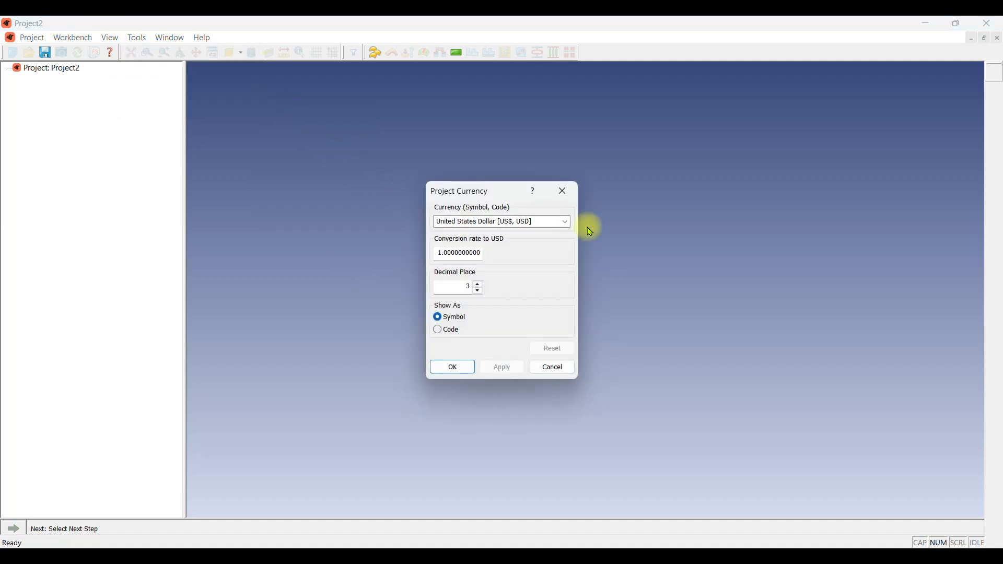
click(566, 222)
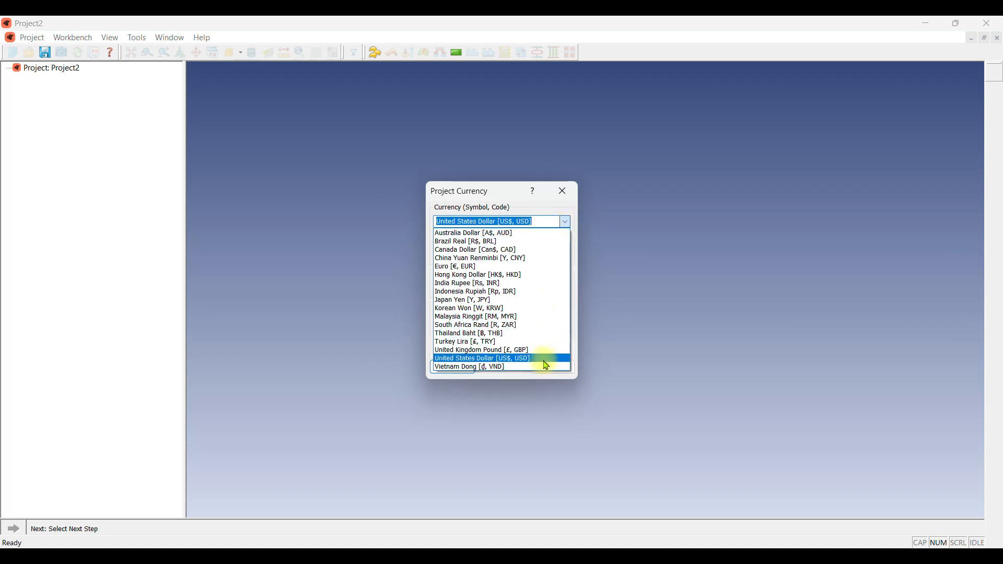
click(531, 221)
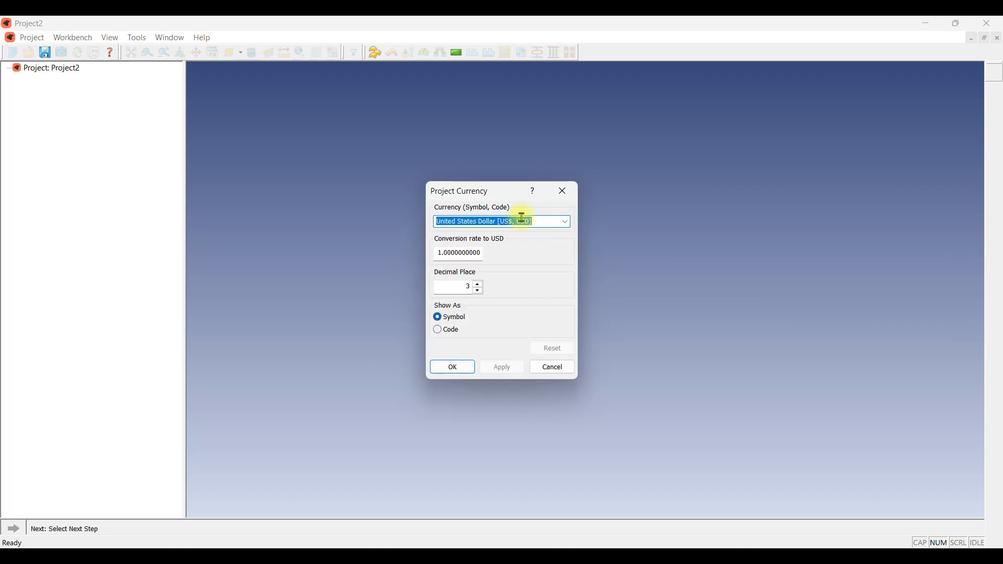
click(478, 291)
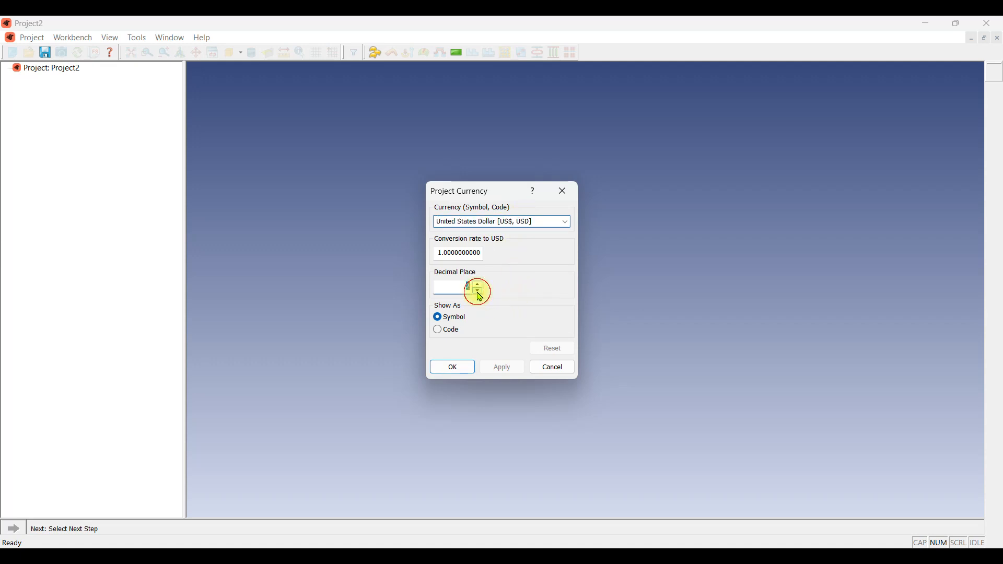
click(477, 291)
click(478, 291)
click(454, 369)
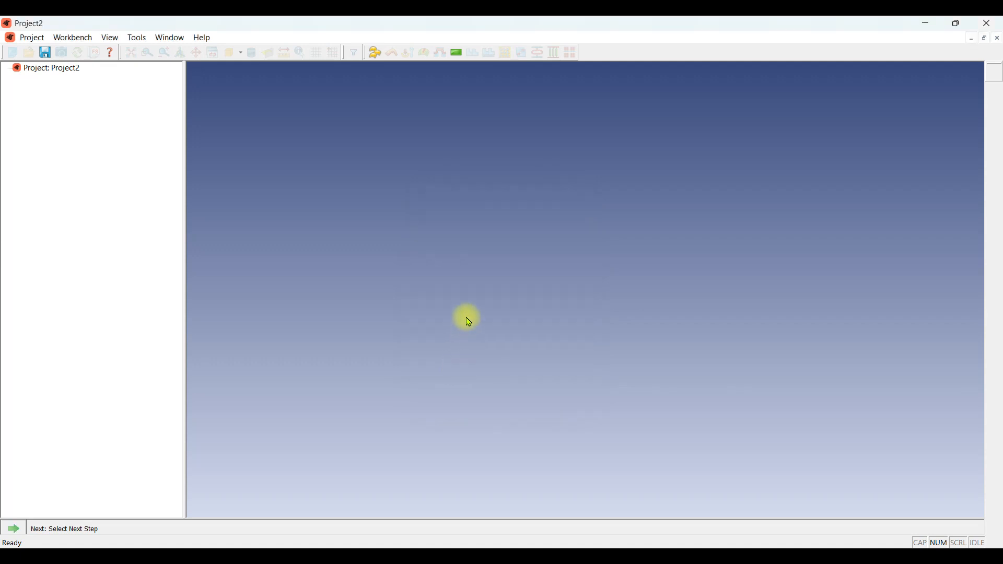
- Start the Geometry workbench and import Channel Brace.igs from the FTI geo folder
click(20, 530)
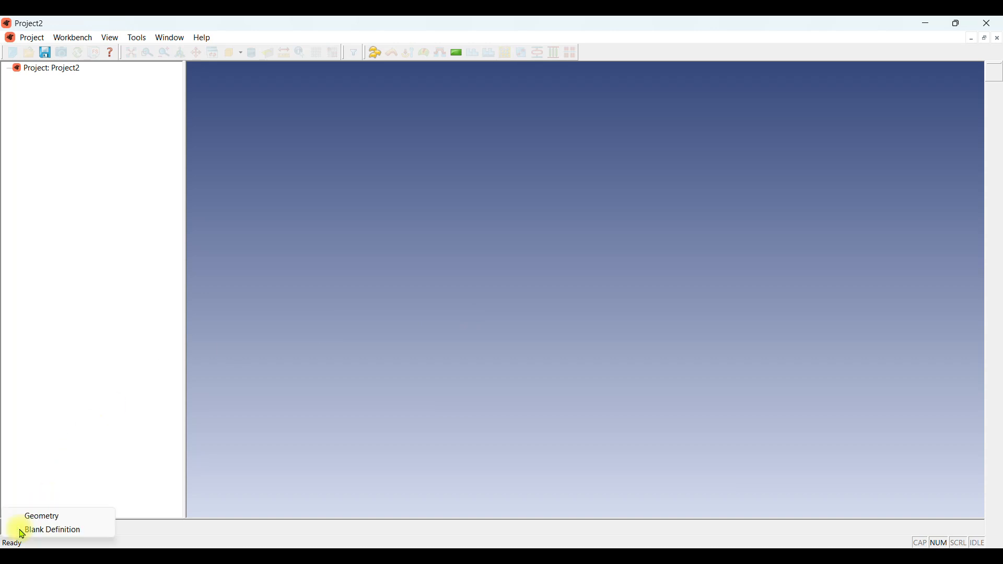
click(47, 517)
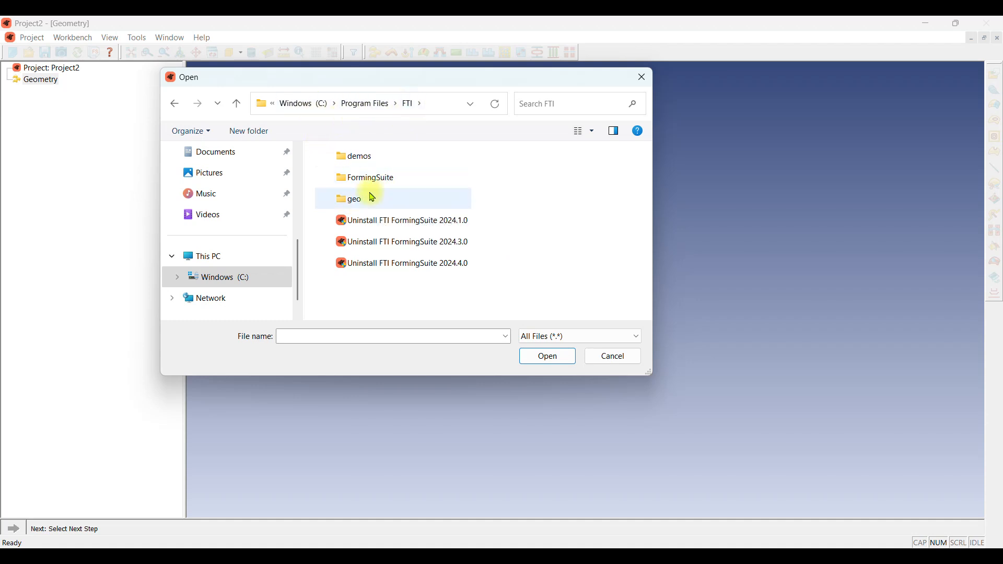
double_click(354, 200)
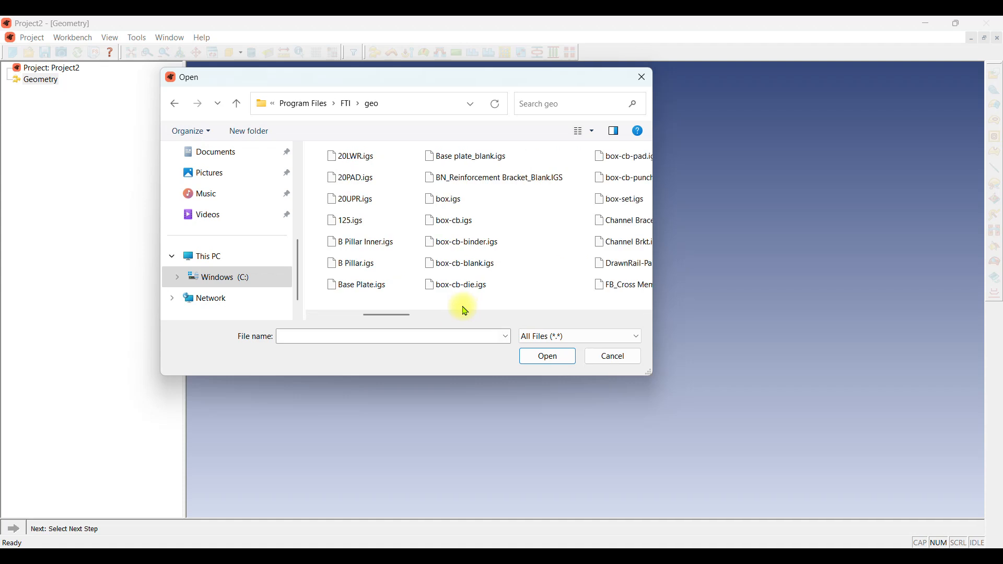
scroll(464, 308, down, 3)
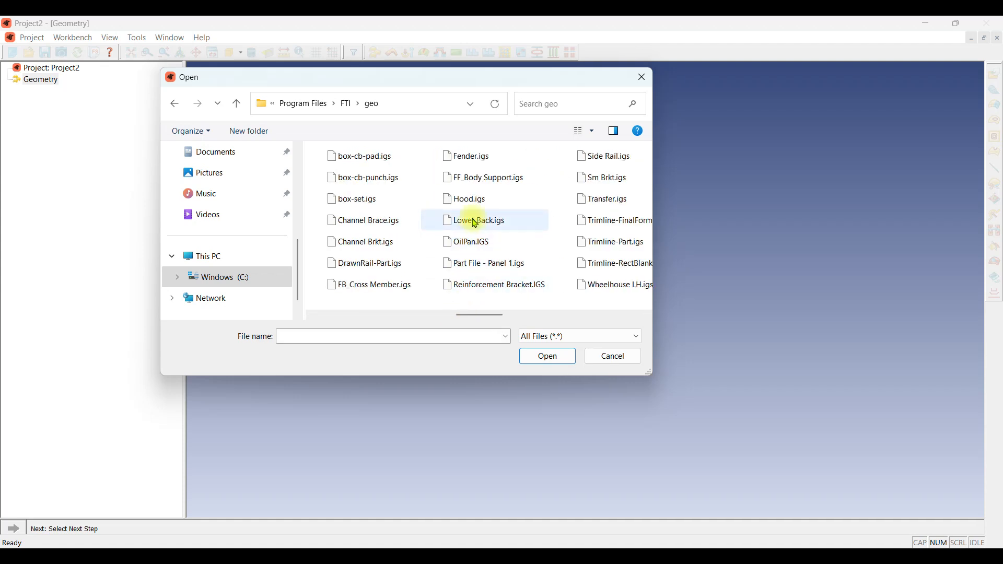
click(400, 229)
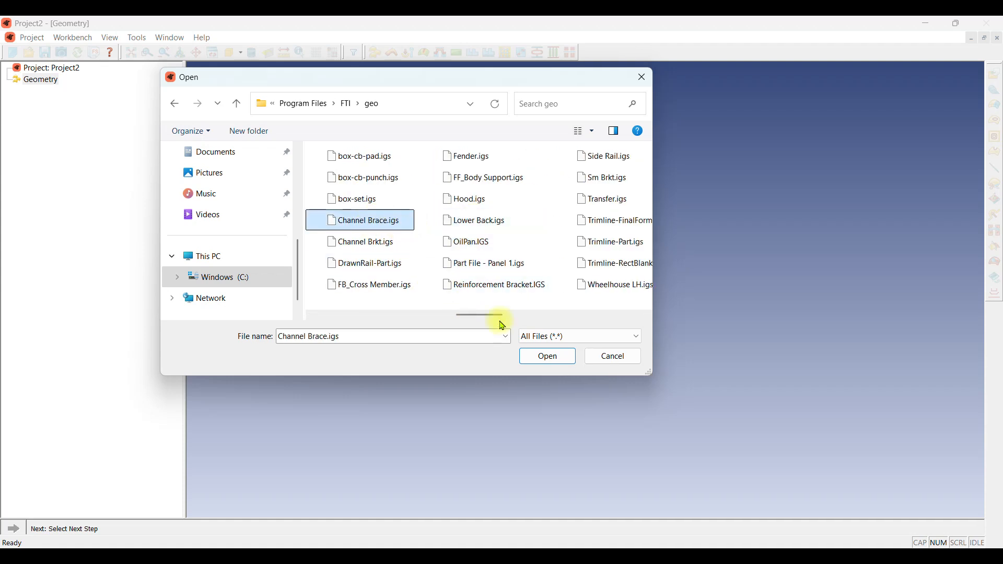
click(546, 358)
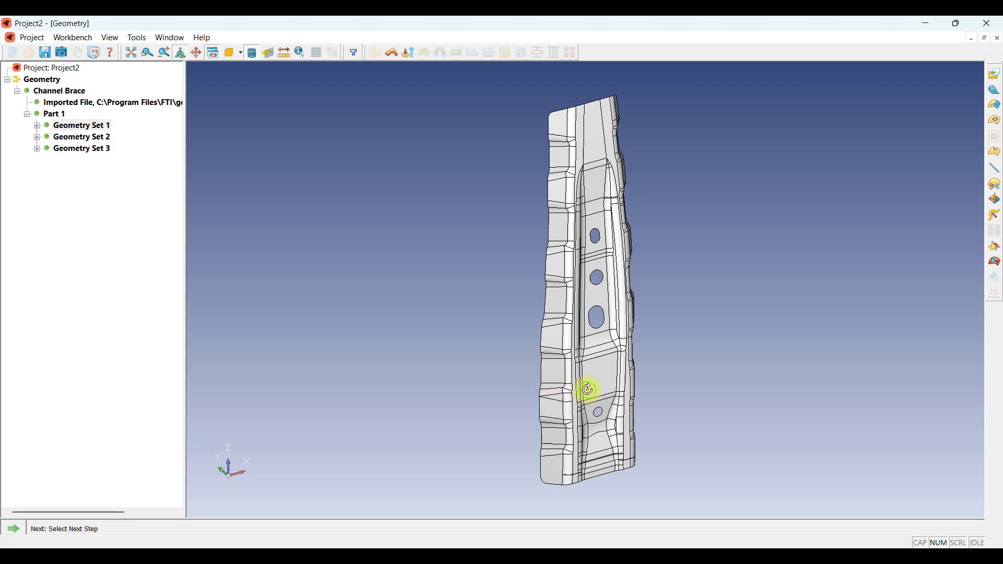
- Examine the imported channel brace from several angles, displaying Geometry Set 1, Geometry Set 2 and Geometry Set 3 separately
middle_drag(588, 390, 596, 303)
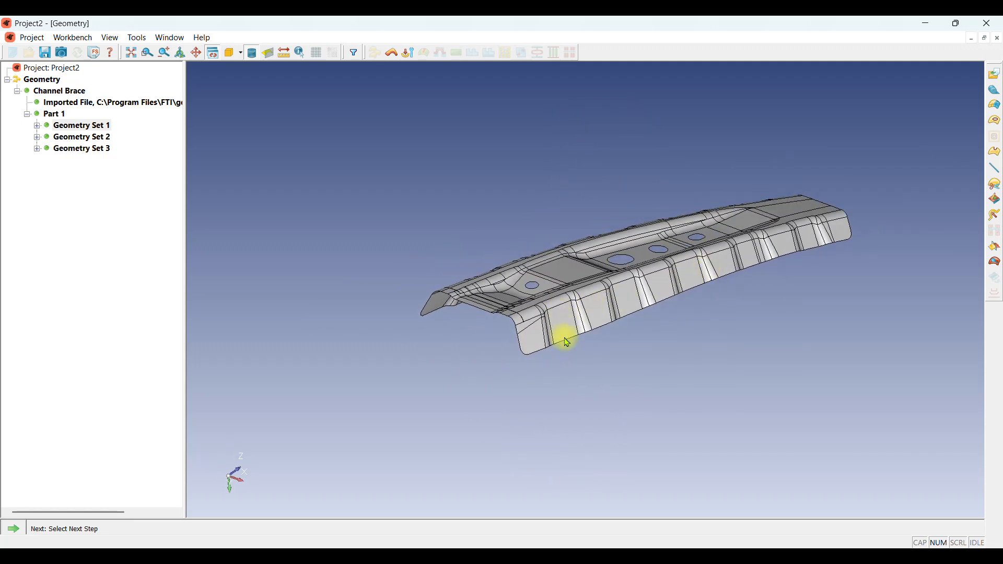
scroll(740, 195, down, 3)
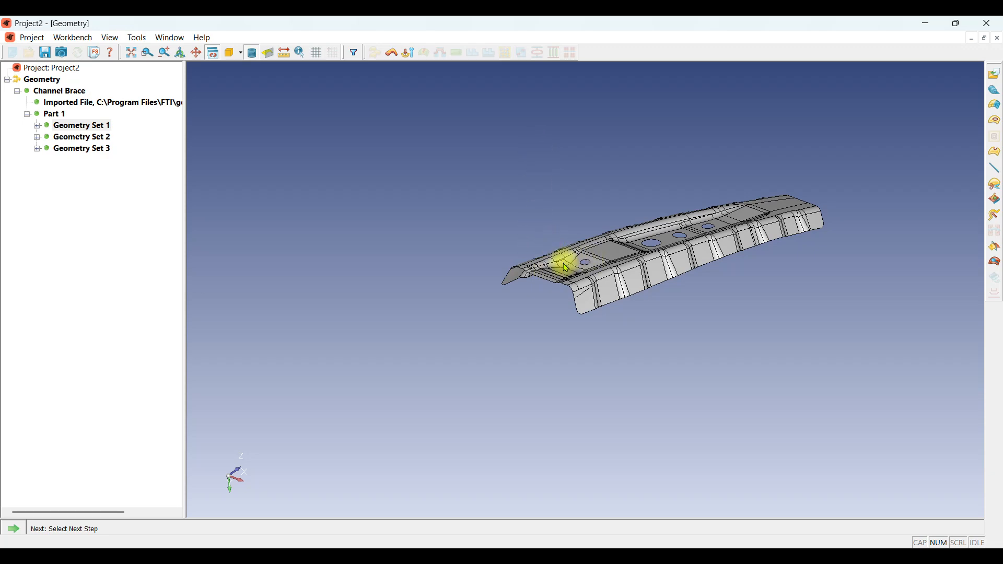
middle_drag(559, 264, 443, 261)
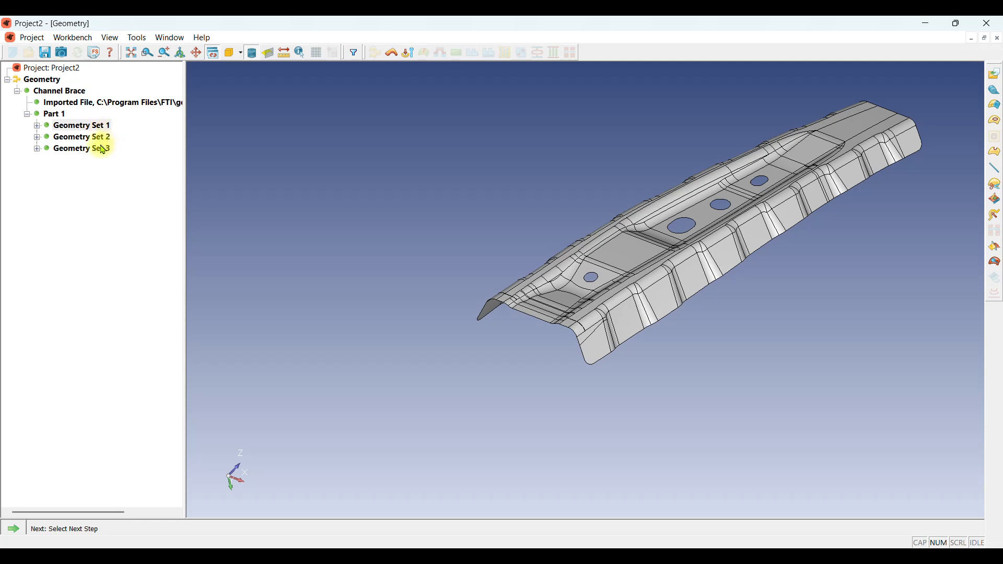
scroll(641, 340, up, 5)
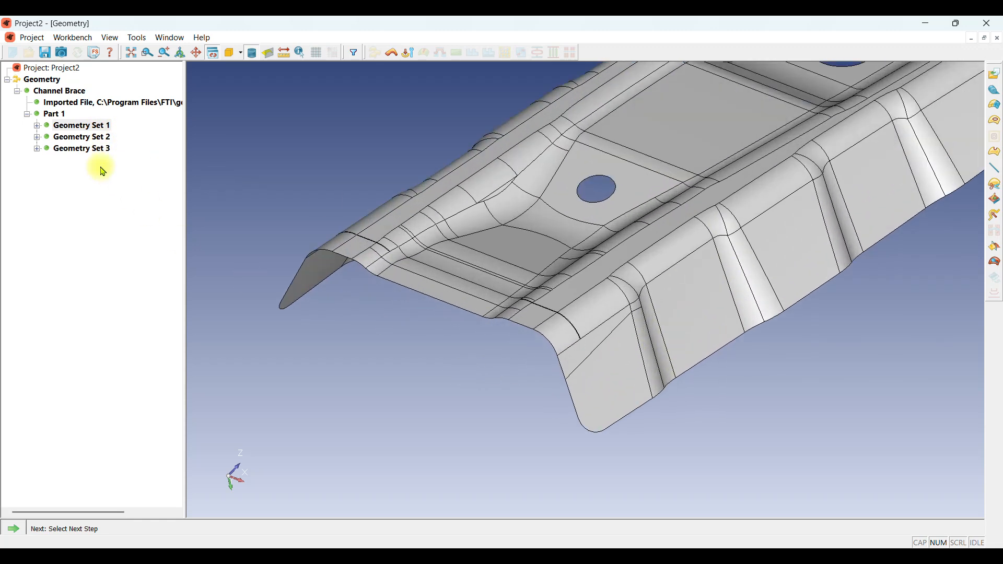
click(97, 126)
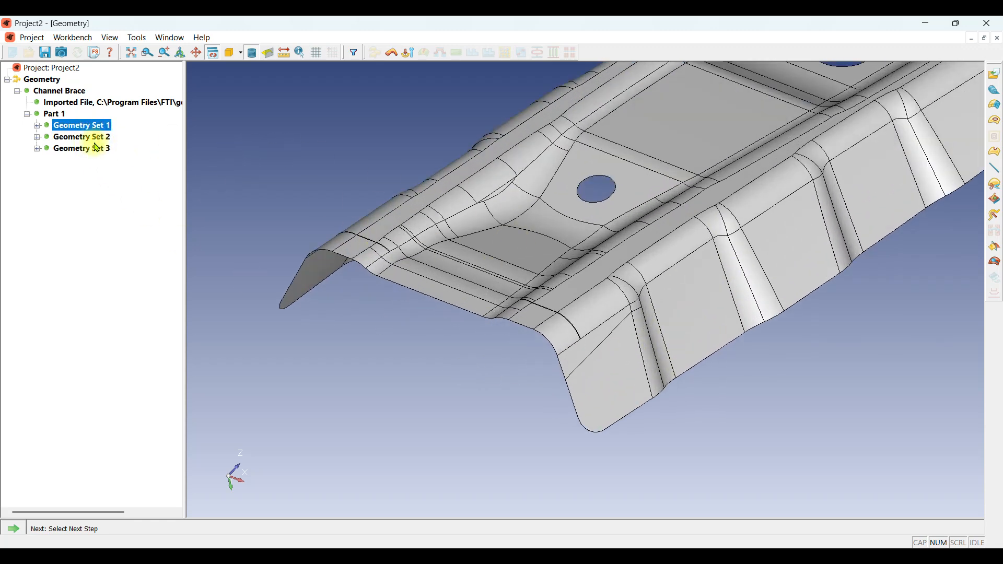
click(79, 138)
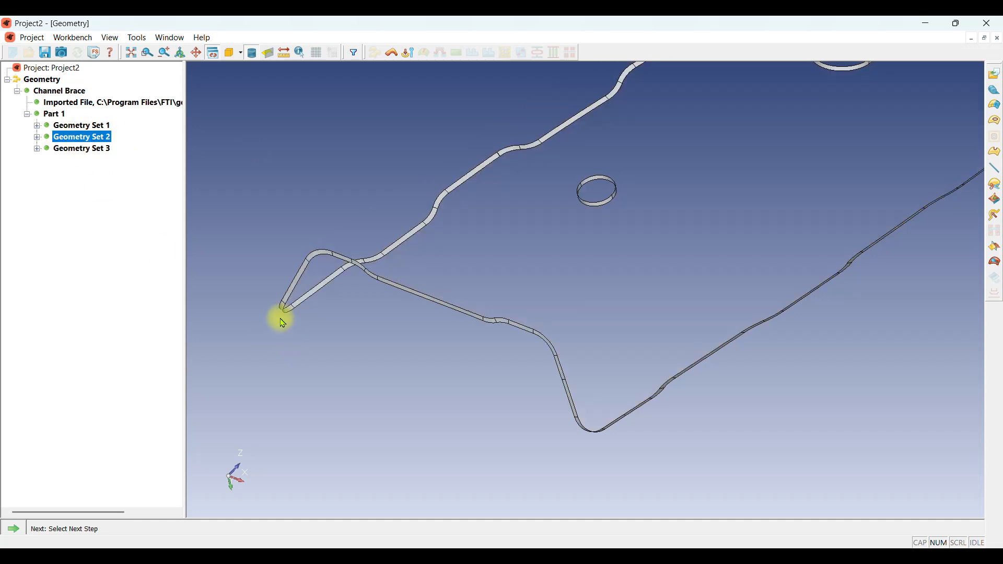
click(97, 149)
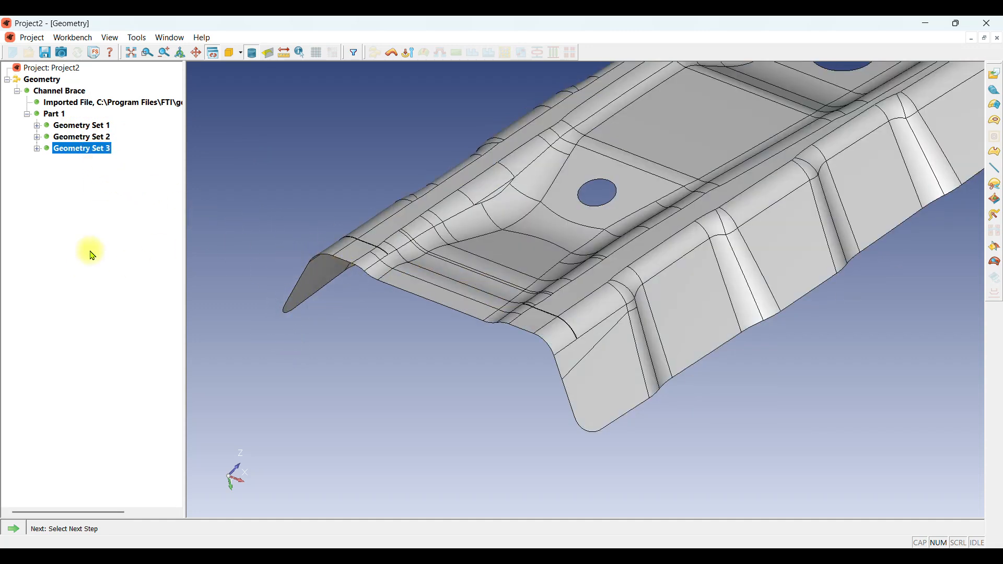
- Display all of Part 1 and measure the sheet thickness between two points across the flange's end edge
click(58, 116)
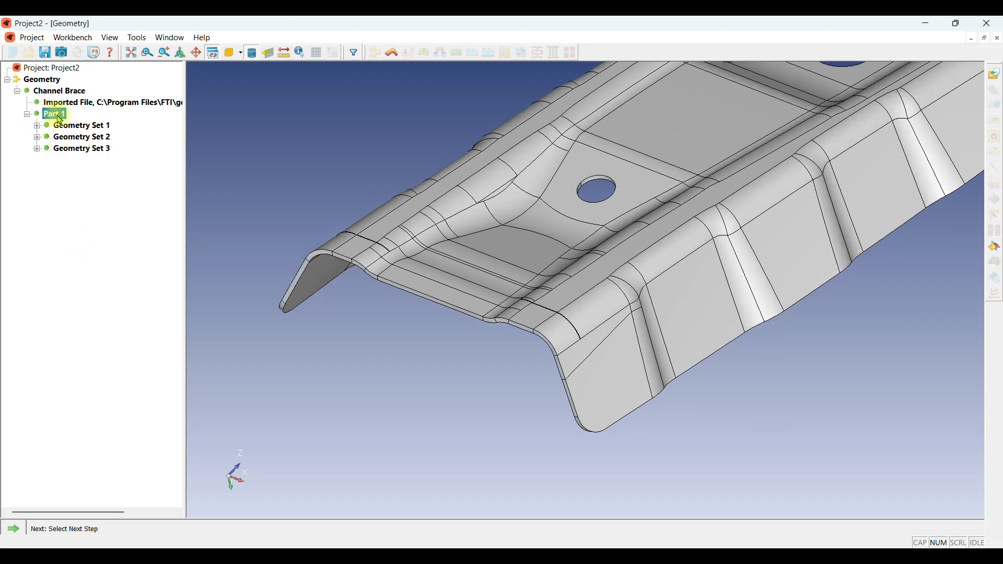
middle_drag(358, 268, 351, 236)
scroll(295, 253, up, 4)
scroll(510, 207, down, 2)
scroll(345, 253, up, 3)
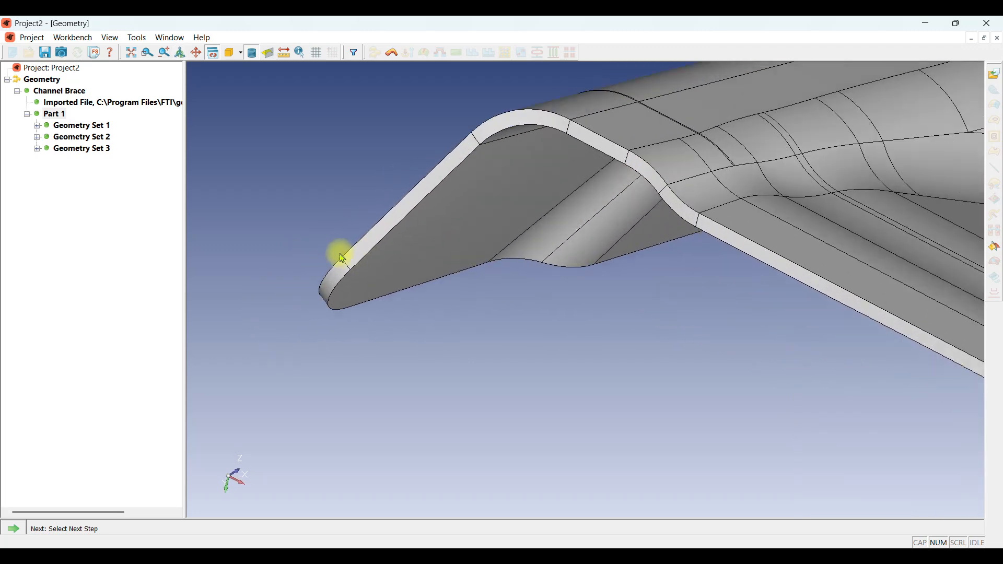
click(284, 52)
scroll(340, 264, up, 3)
scroll(341, 271, up, 3)
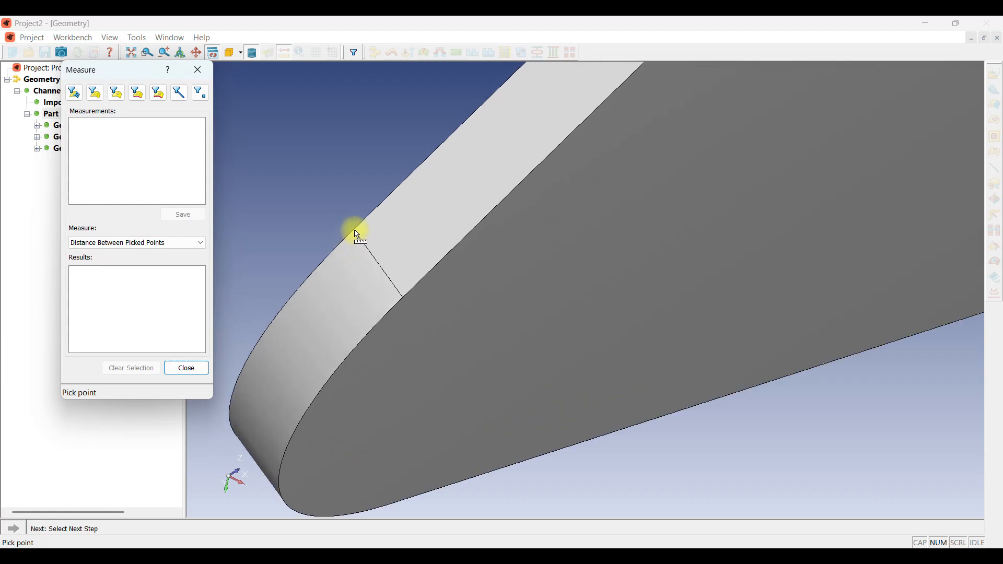
click(357, 234)
click(404, 298)
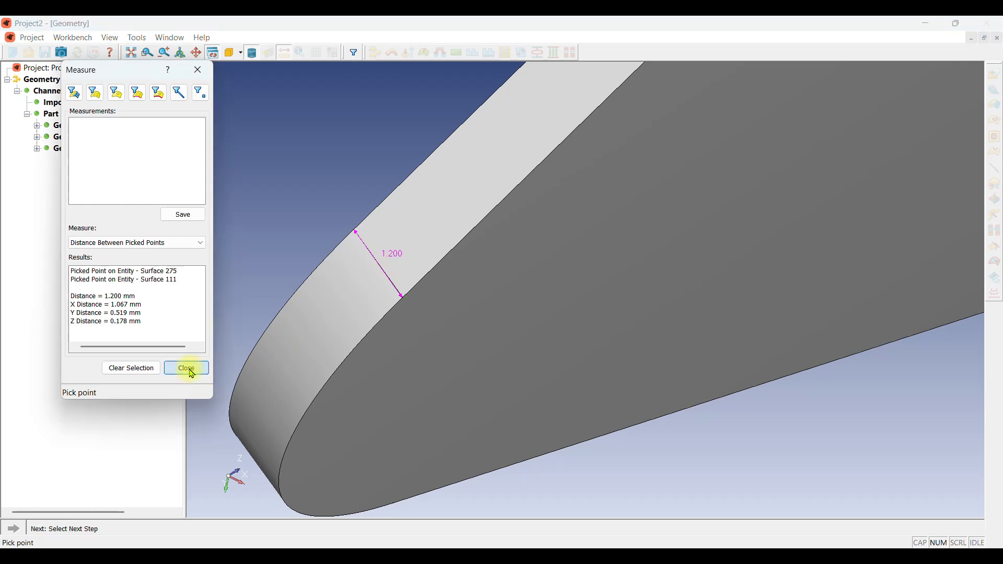
click(187, 369)
- Start defining the material of Geometry Set 1 and choose SPCE as the type, keeping the thickness at 1.200 mm
scroll(352, 300, down, 5)
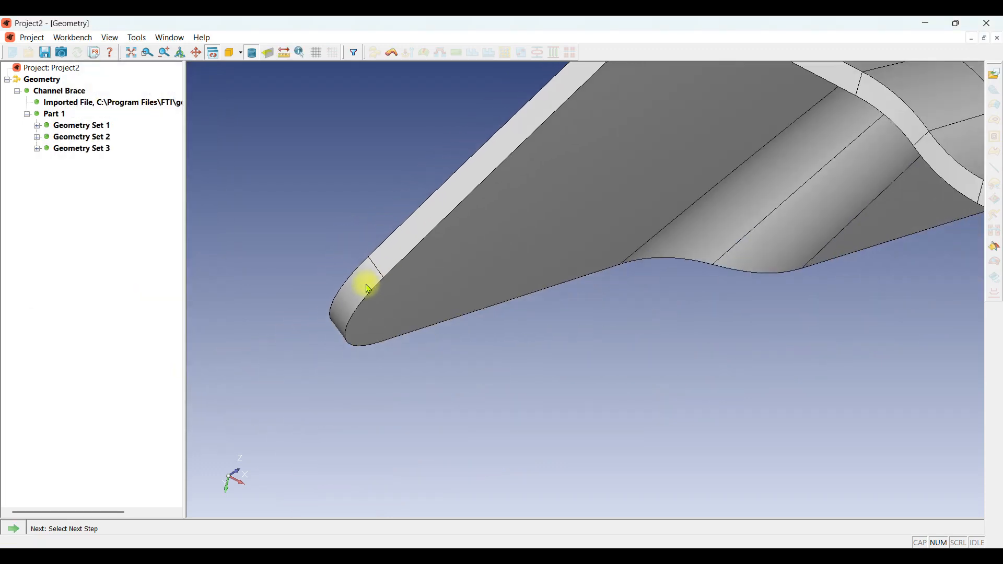
scroll(353, 217, down, 5)
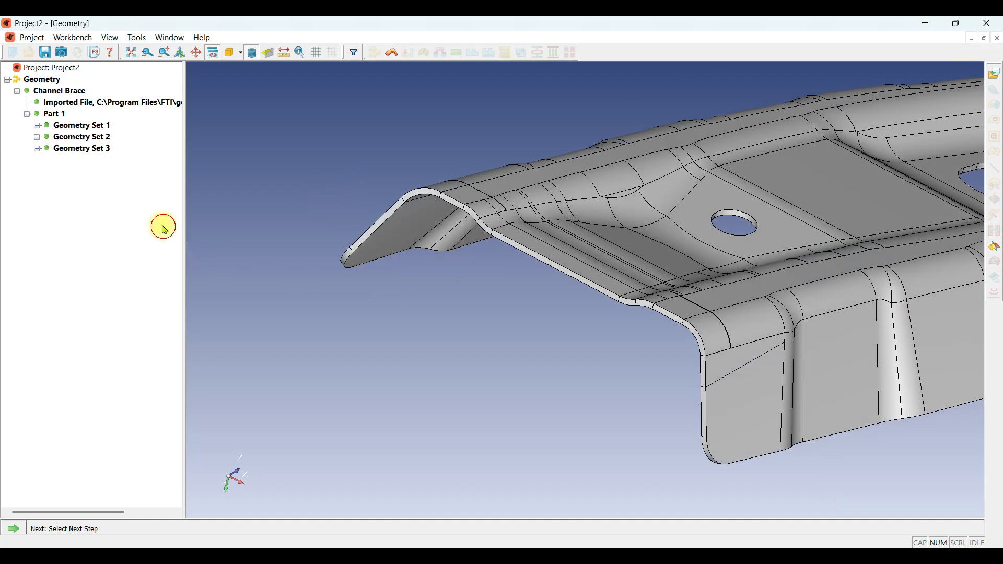
click(98, 127)
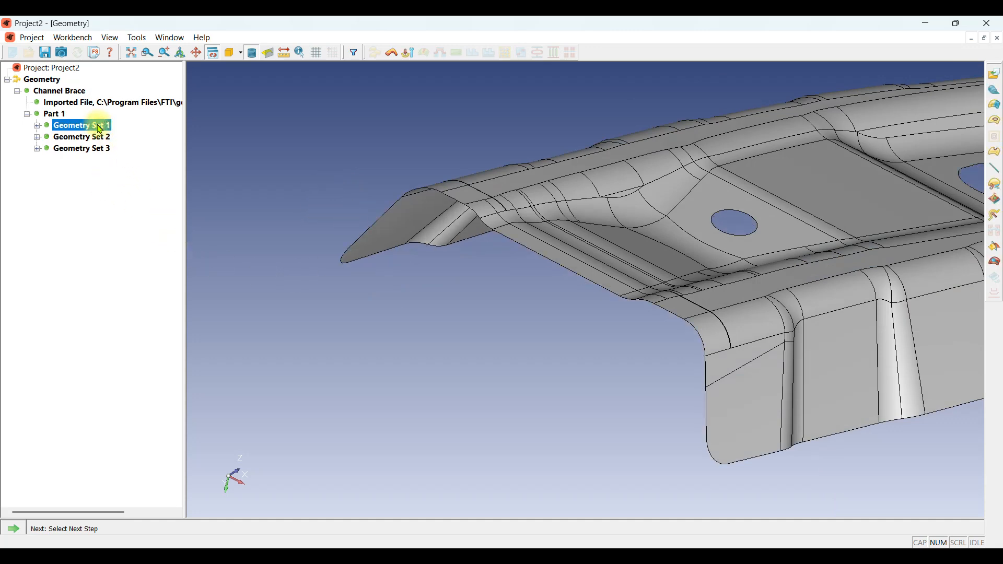
scroll(328, 217, down, 4)
mouse_move(346, 247)
middle_down()
mouse_move(376, 255)
mouse_move(350, 250)
middle_up()
click(14, 528)
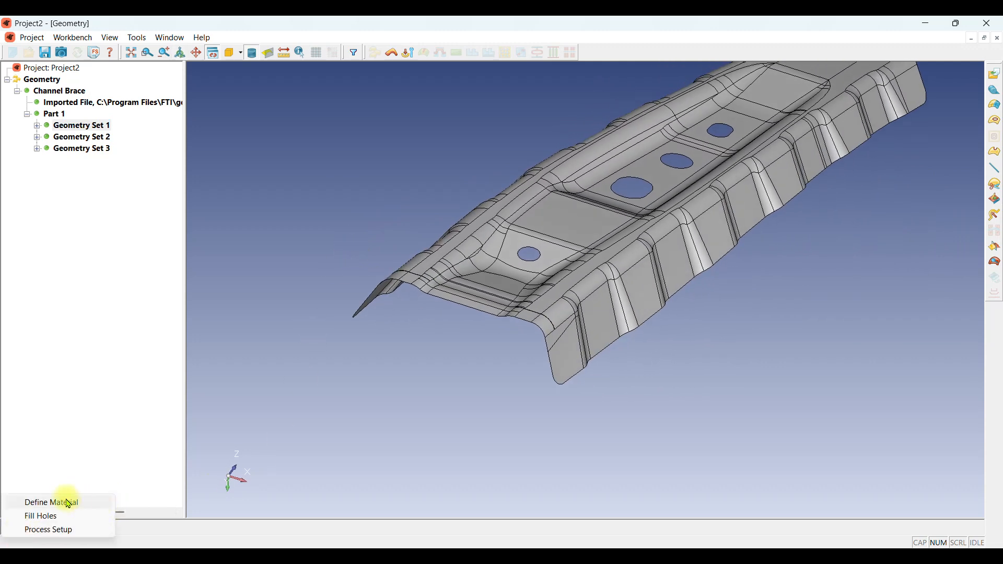
click(103, 508)
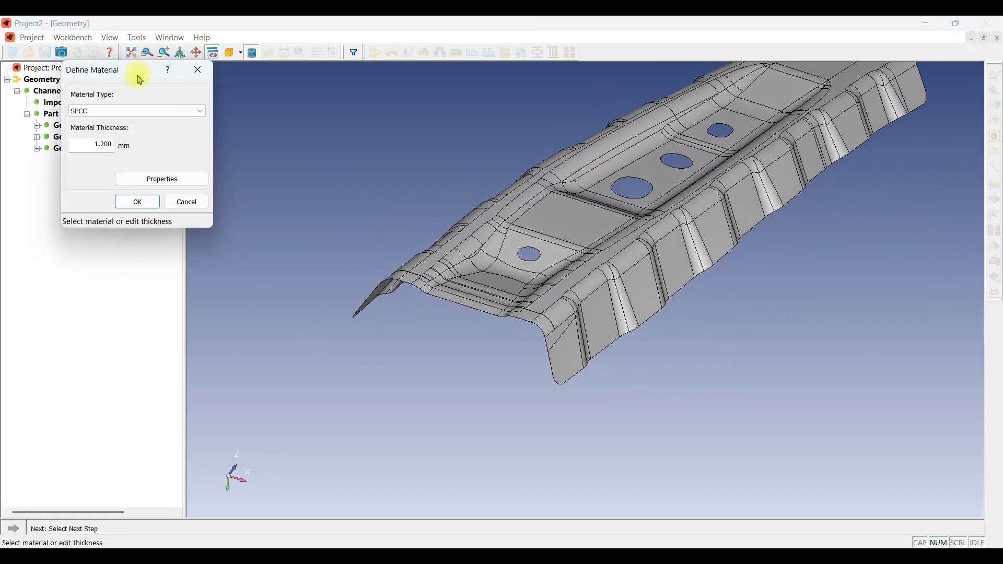
drag(140, 80, 327, 167)
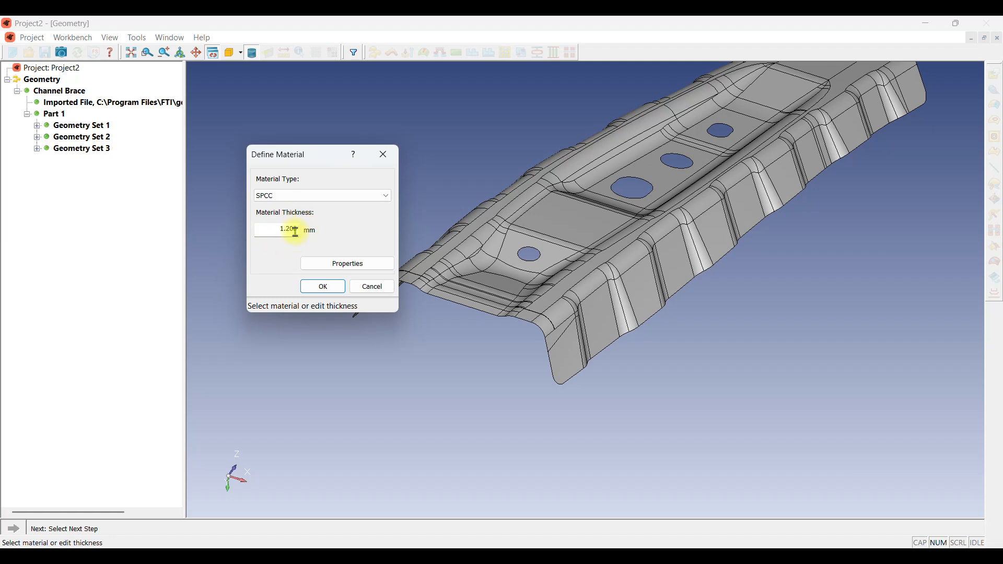
click(385, 197)
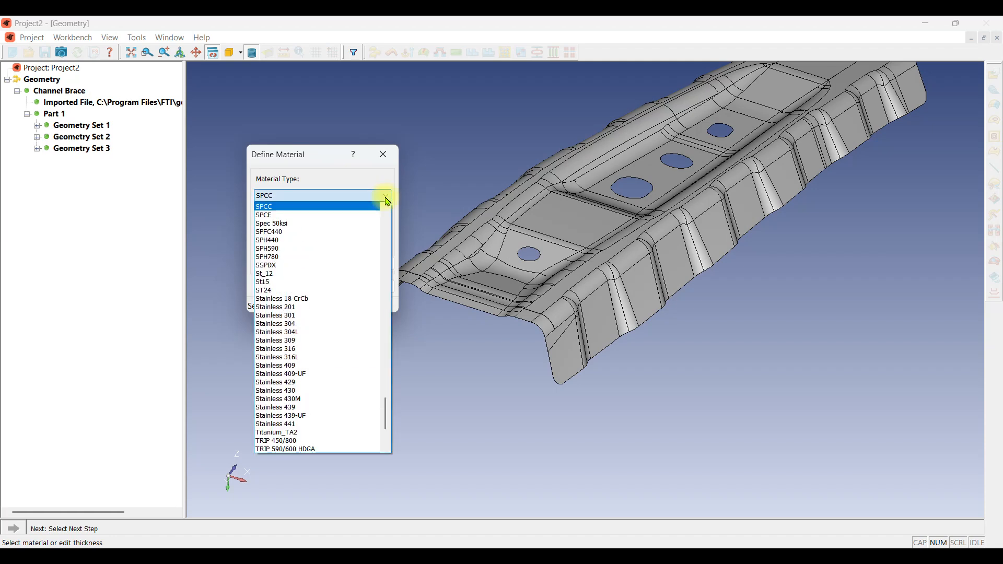
scroll(366, 225, up, 2)
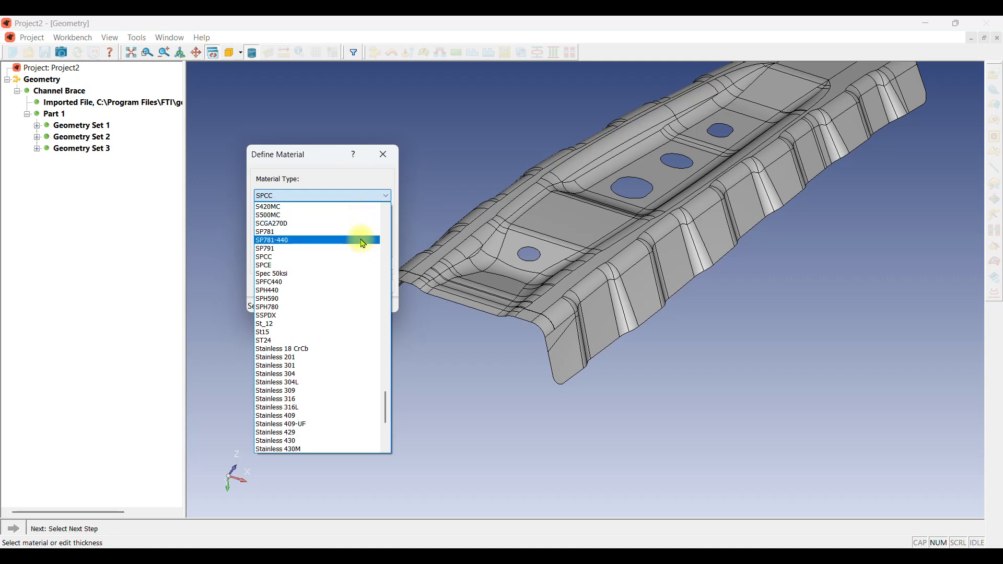
click(309, 267)
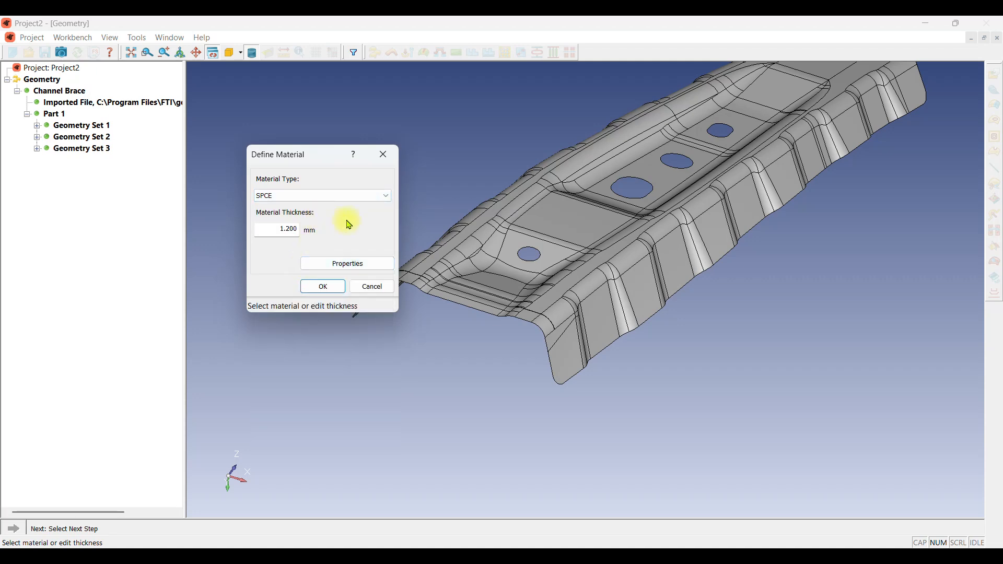
- Set SPCE's cost properties to fixed base cost 10, scrap value 4, extra material cost 2 and consumables 1, and apply the material
click(374, 262)
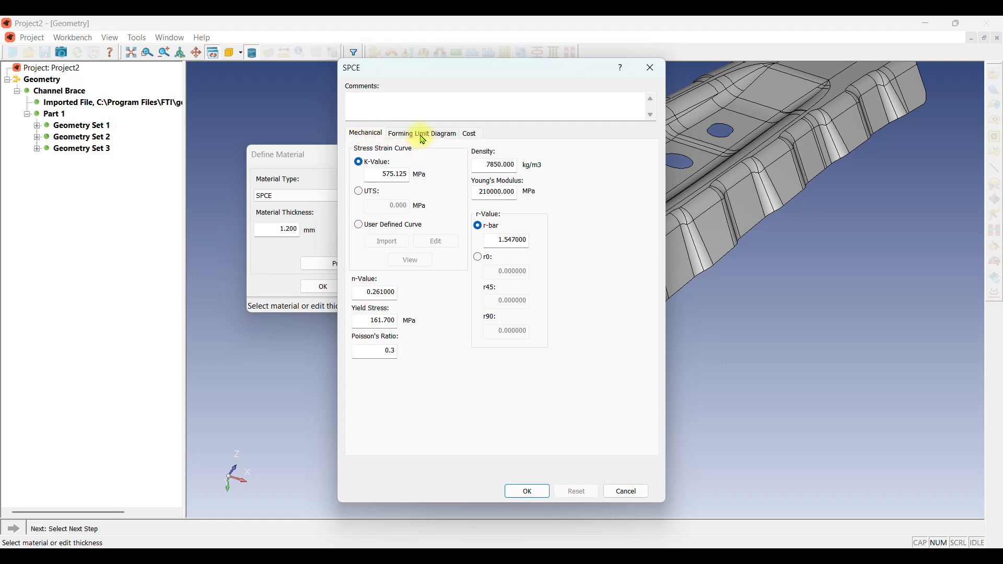
click(423, 134)
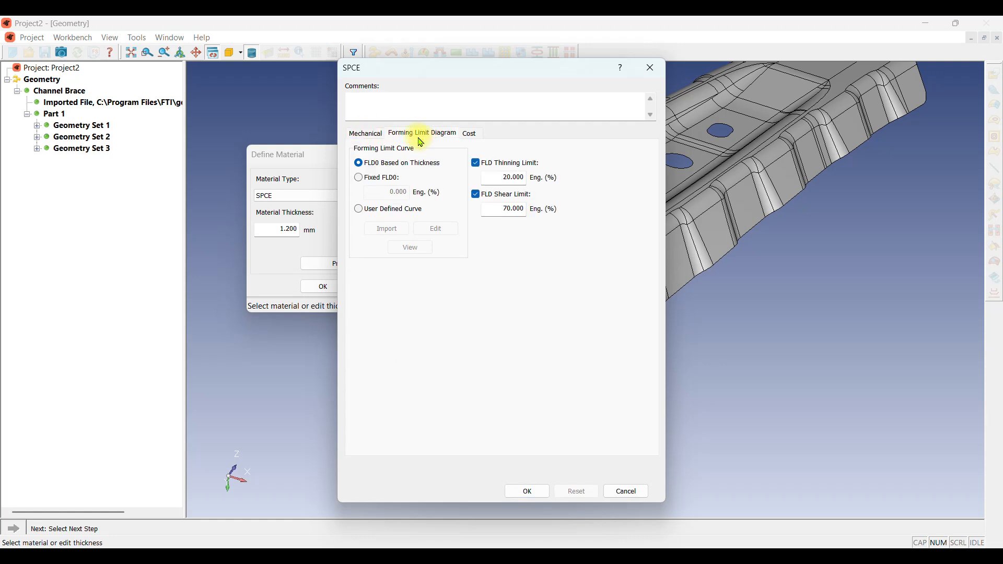
click(471, 135)
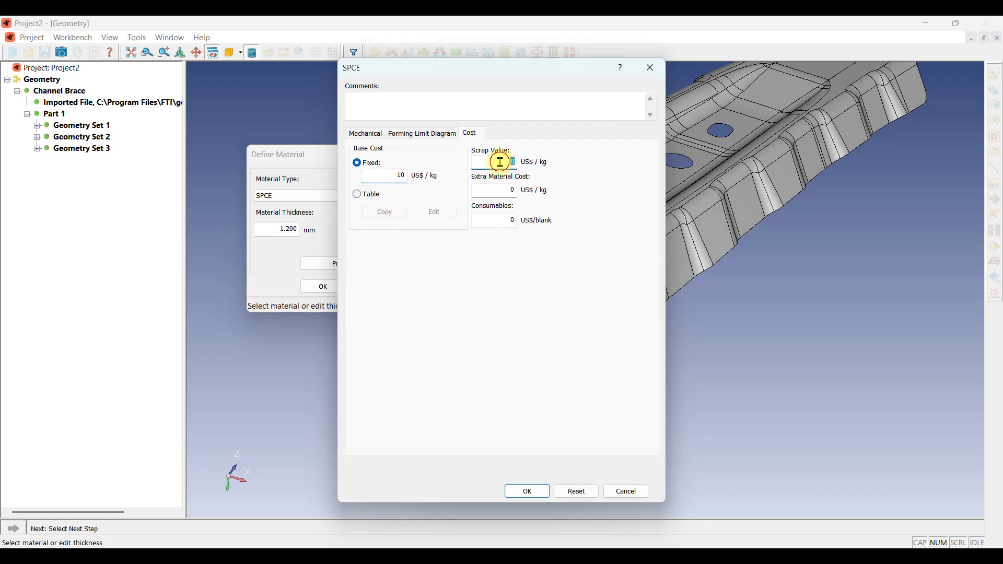
click(511, 188)
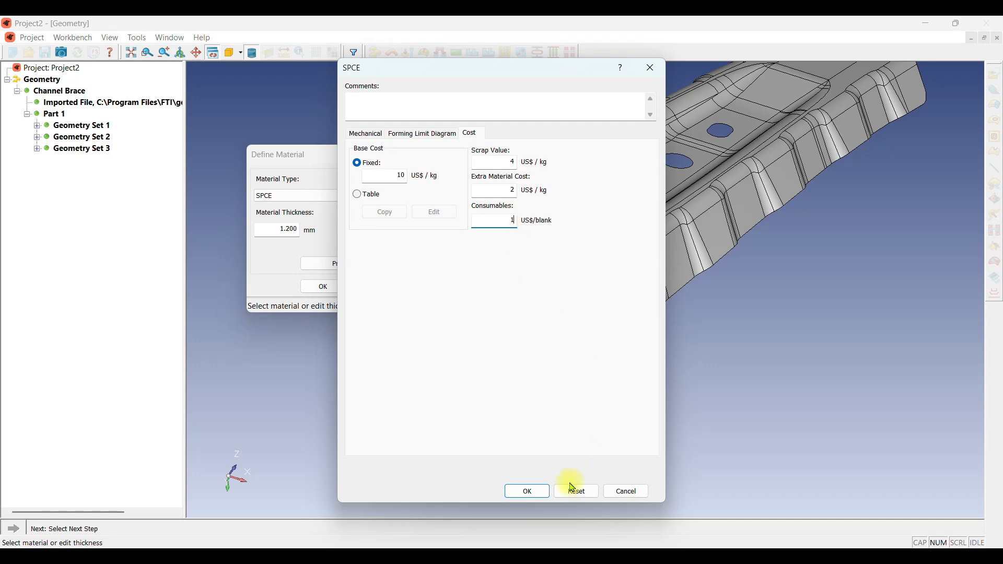
click(527, 491)
click(318, 289)
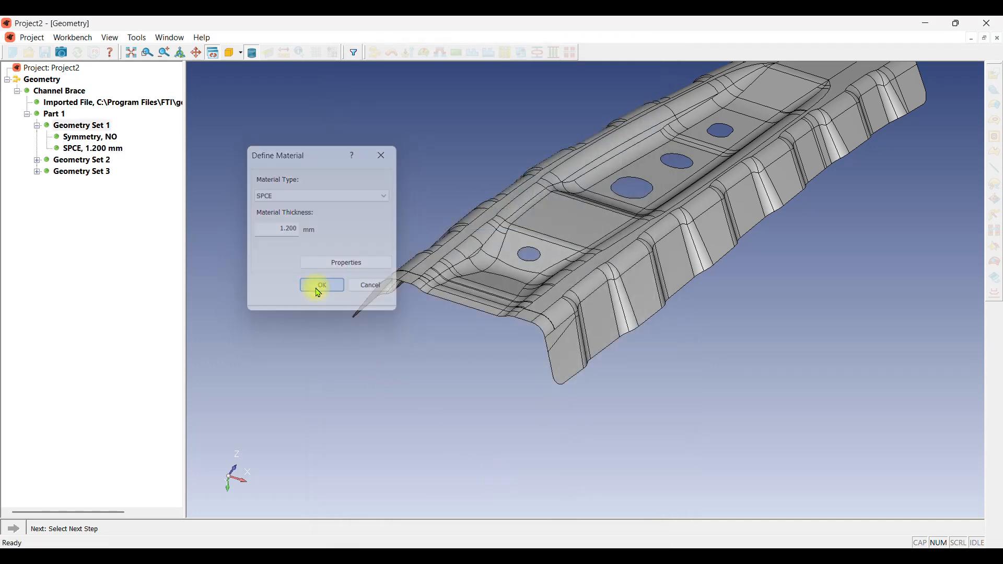
- Fill all holes in Geometry Set 1 and list the resulting fill lines in the project tree
click(101, 126)
scroll(313, 329, down, 4)
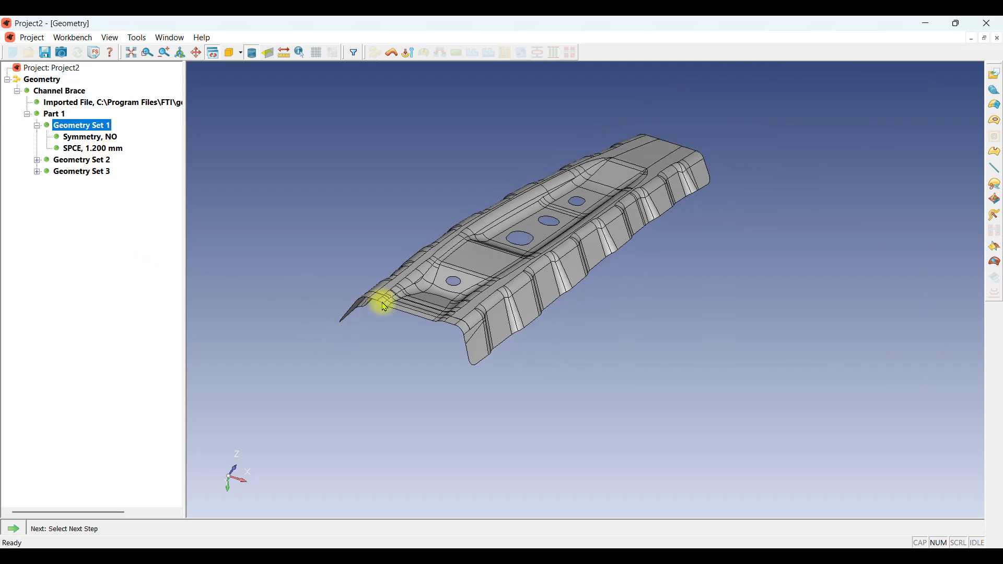
middle_drag(365, 261, 349, 262)
scroll(445, 208, up, 3)
middle_drag(490, 219, 498, 224)
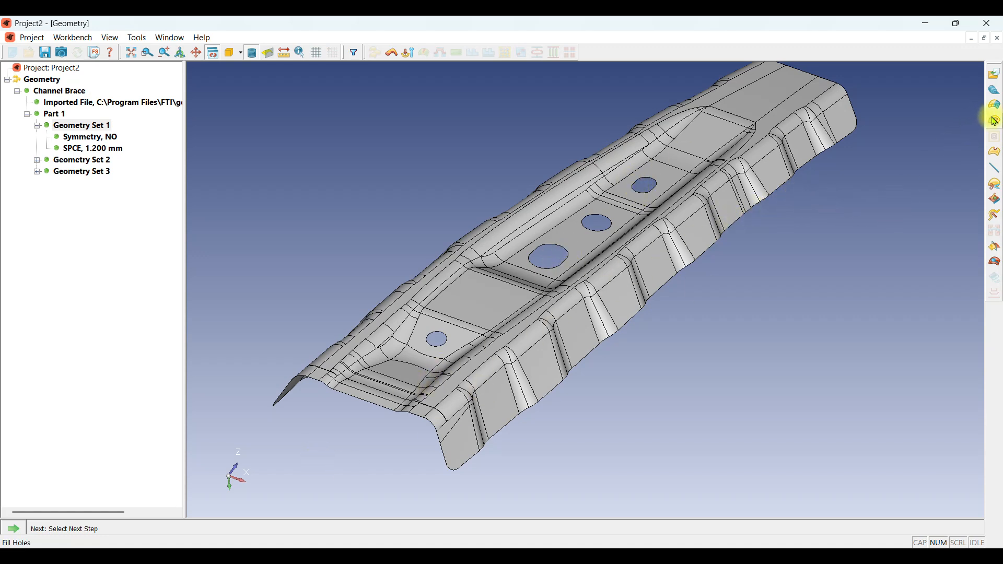
click(995, 152)
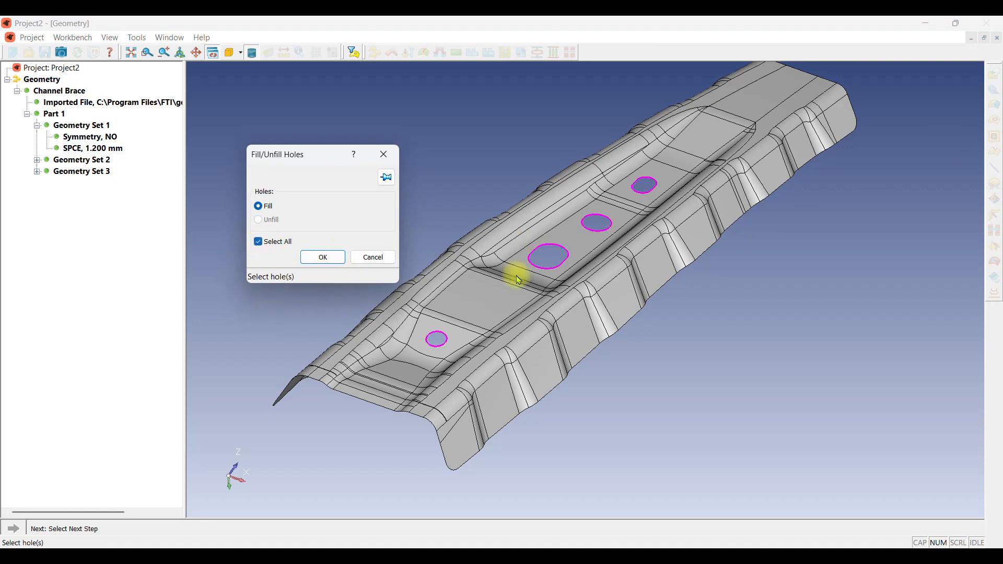
click(322, 258)
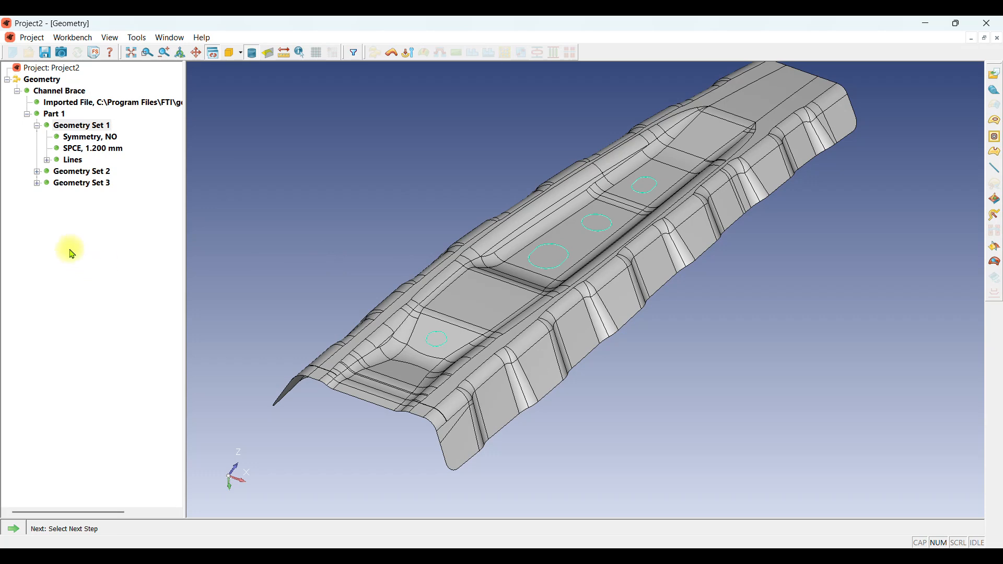
click(46, 159)
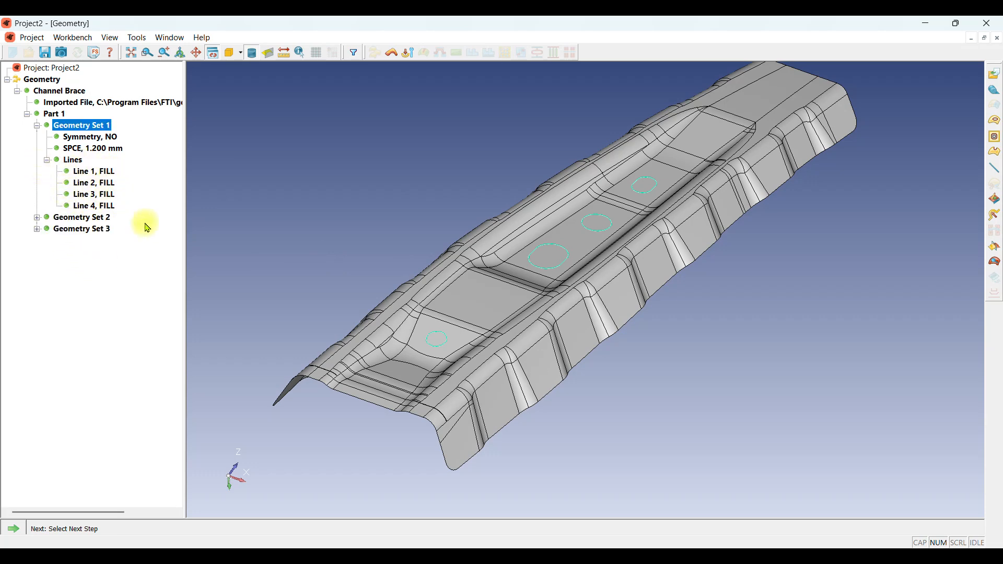
scroll(706, 280, down, 2)
mouse_move(622, 301)
middle_down()
mouse_move(579, 308)
mouse_move(606, 305)
middle_up()
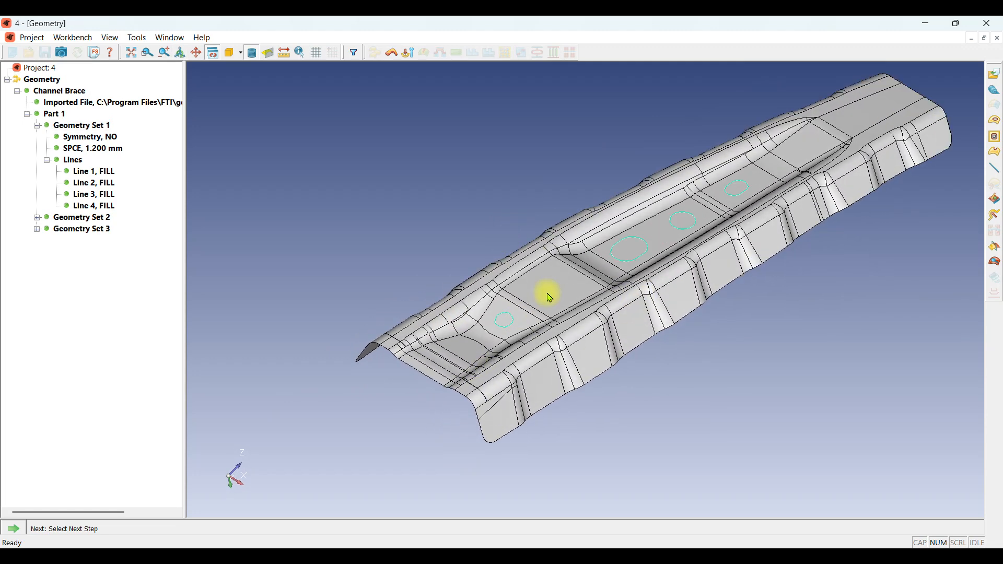
- Start a Mirror Double Attach and position the mirrored part against the straight end edge of the shaded channel brace
click(995, 250)
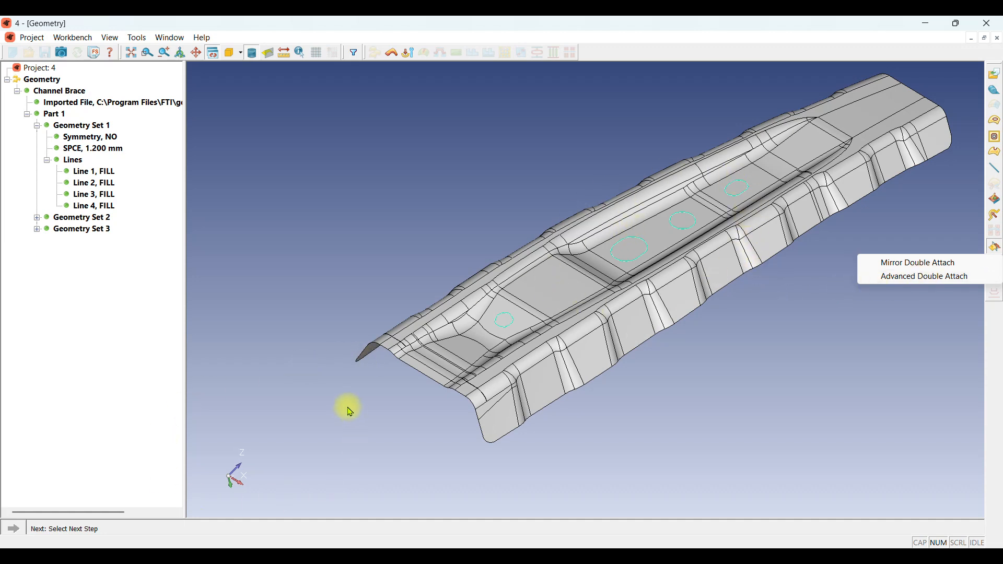
click(942, 264)
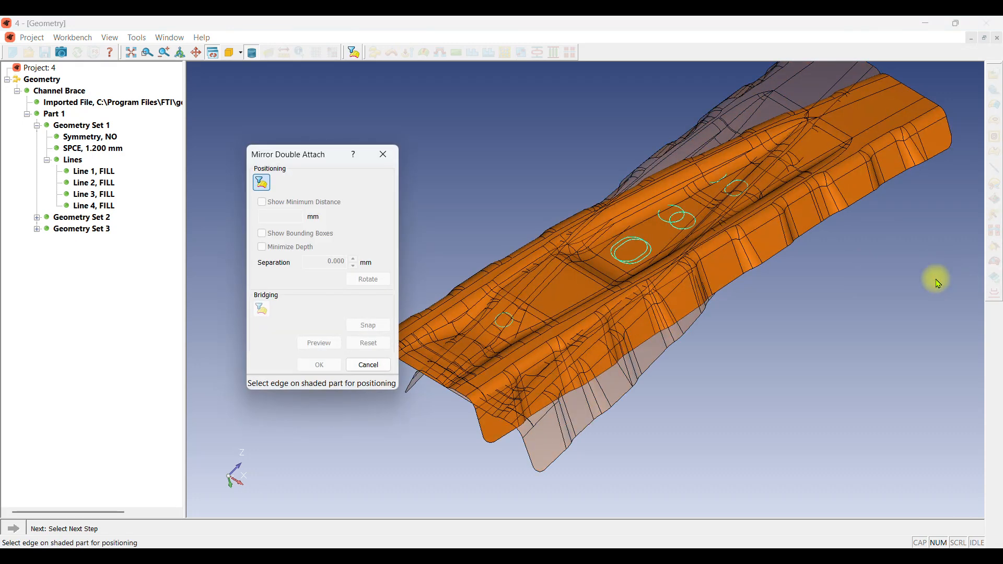
scroll(698, 305, down, 2)
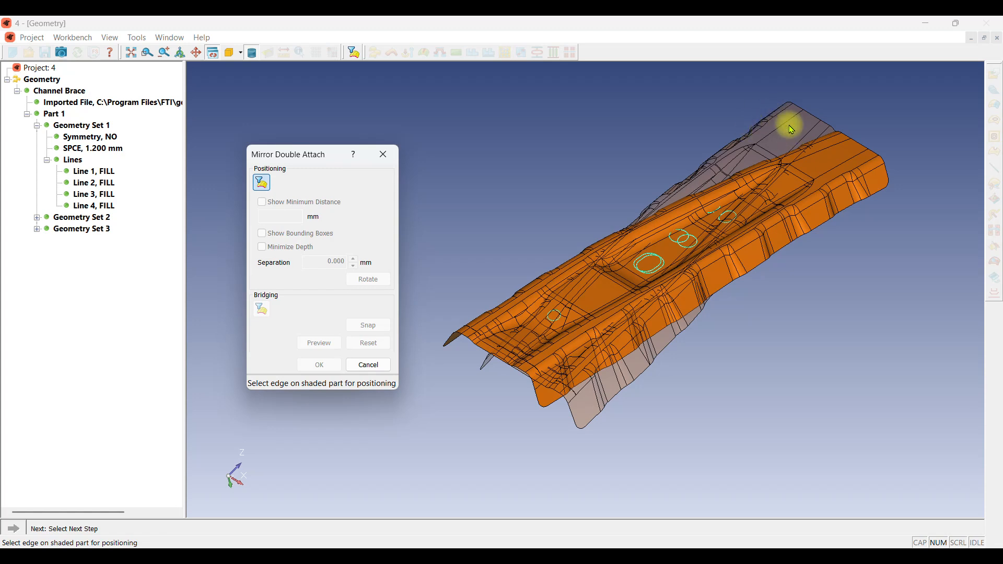
drag(291, 157, 284, 136)
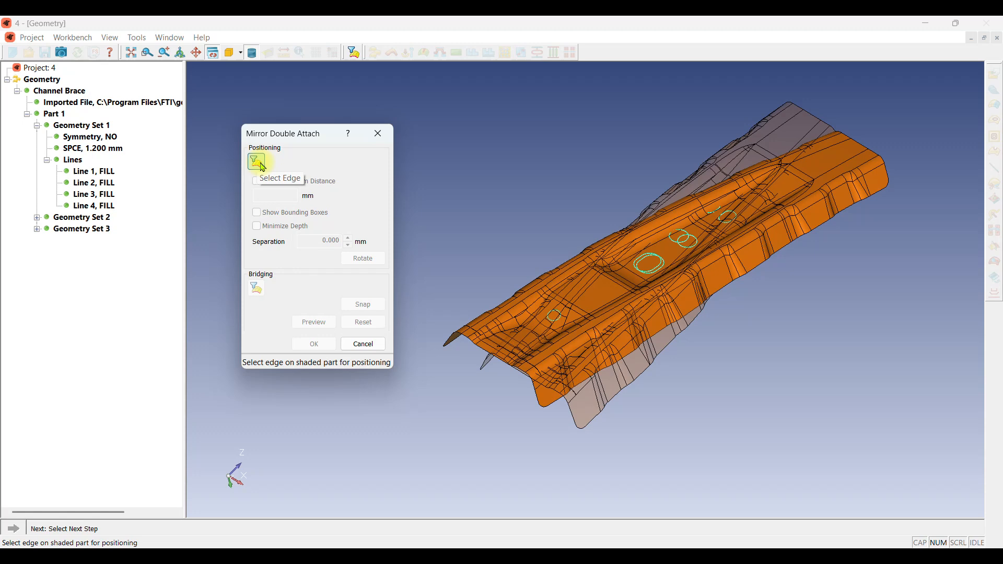
scroll(712, 156, down, 2)
scroll(548, 314, up, 4)
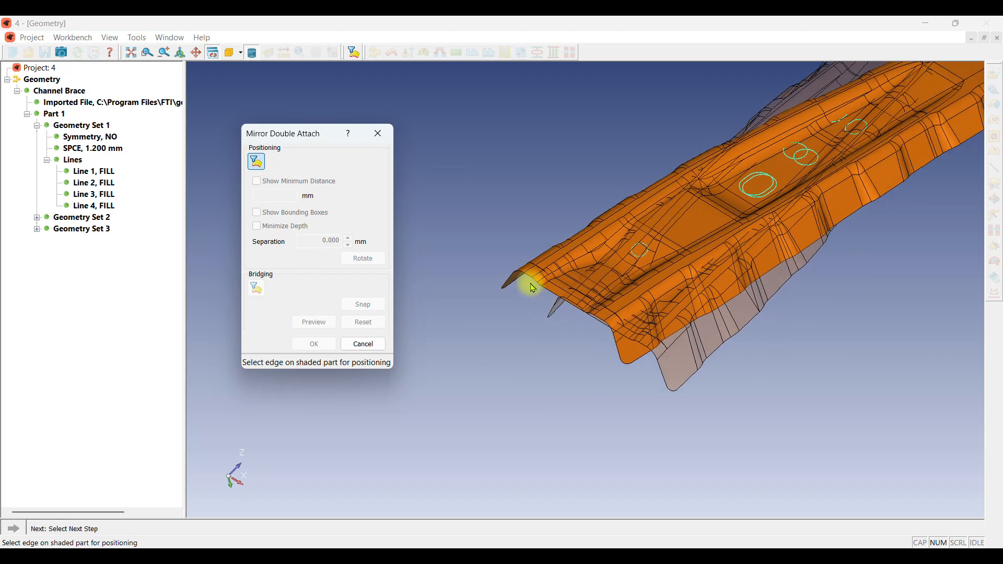
scroll(530, 262, up, 3)
scroll(553, 311, up, 2)
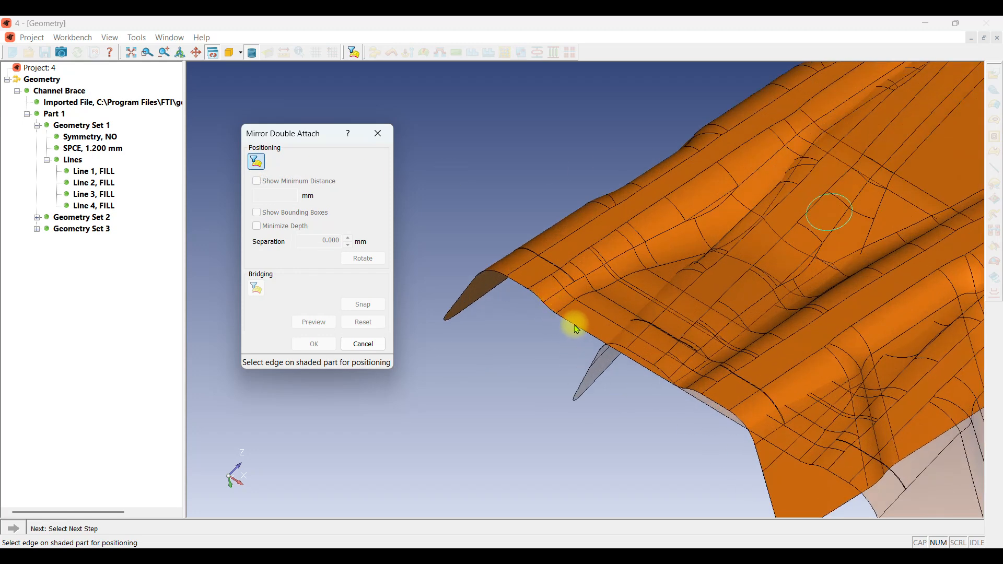
click(574, 327)
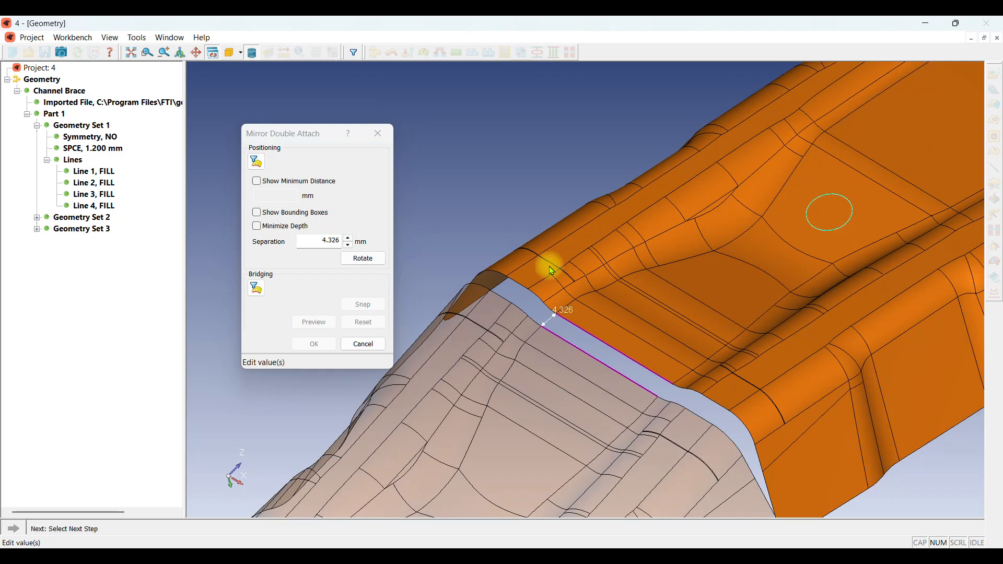
- Rotate the mirrored part until its end edge runs parallel to the shaded part's end edge, nearly closing the wedge-shaped gap
scroll(672, 193, down, 2)
scroll(673, 192, down, 1)
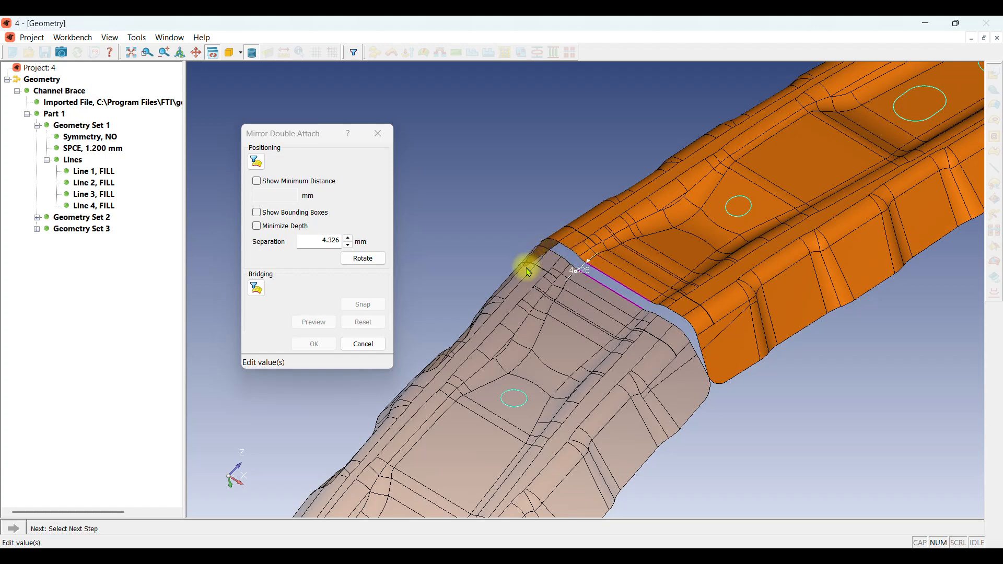
drag(635, 318, 595, 252)
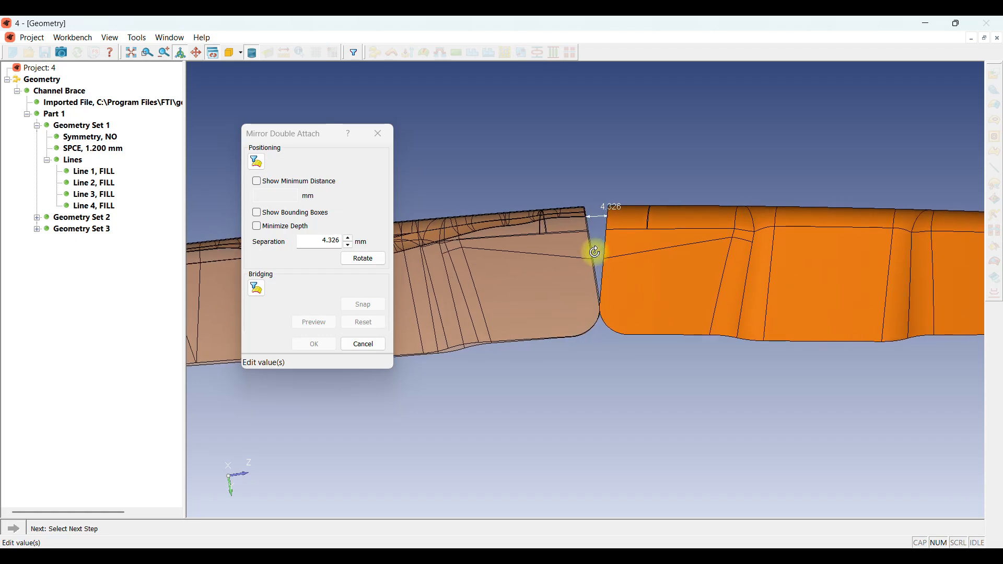
scroll(600, 246, up, 4)
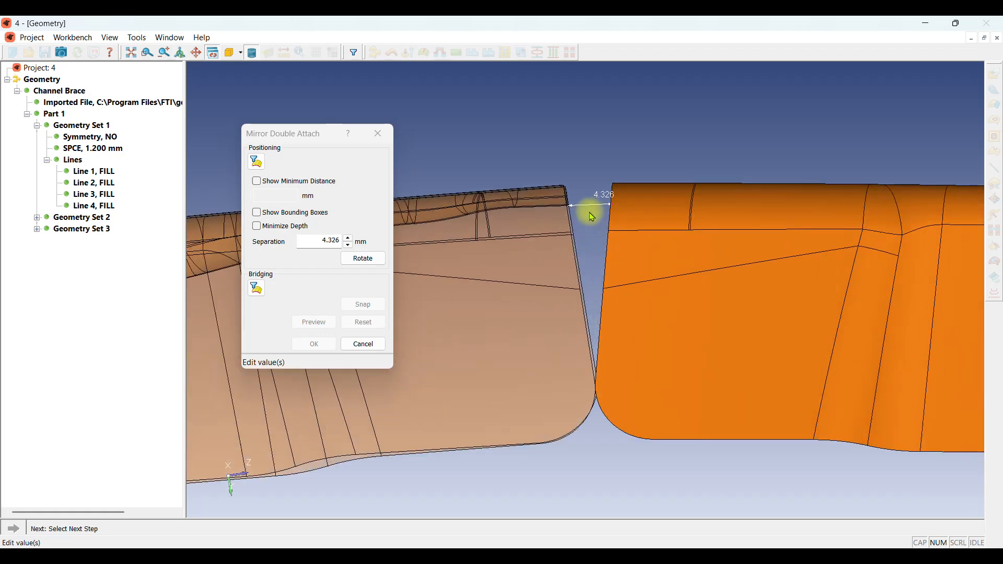
drag(585, 241, 585, 241)
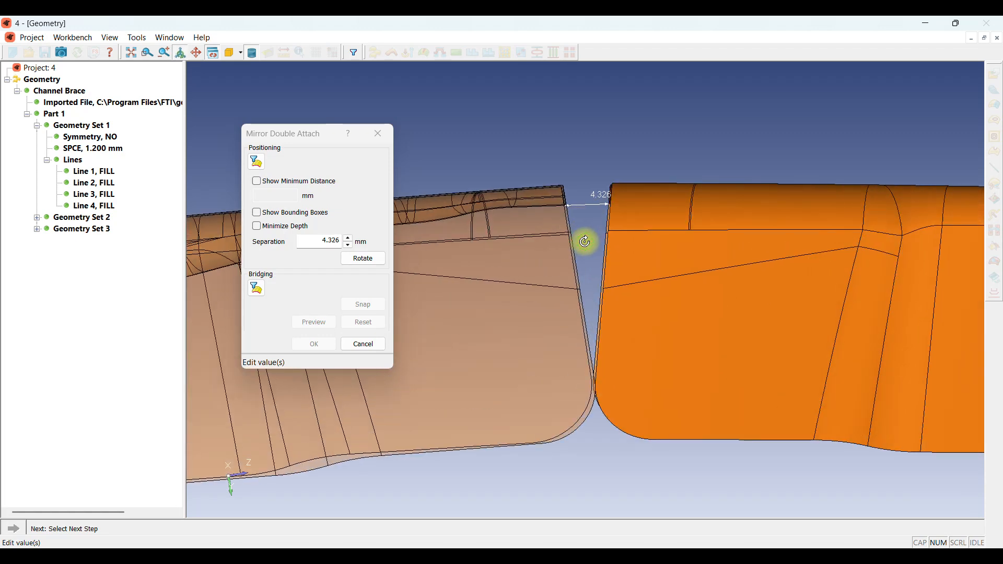
scroll(600, 175, down, 2)
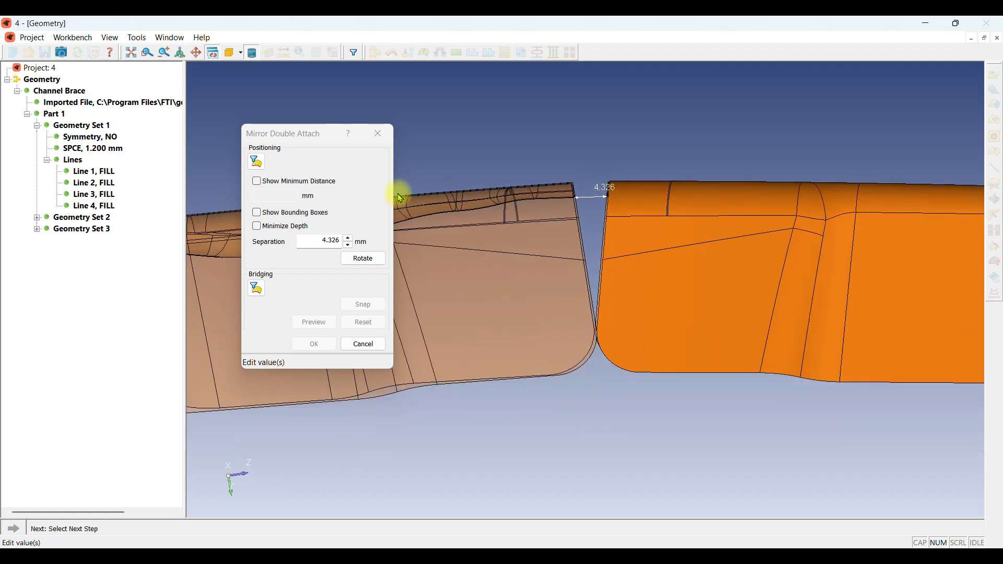
click(363, 259)
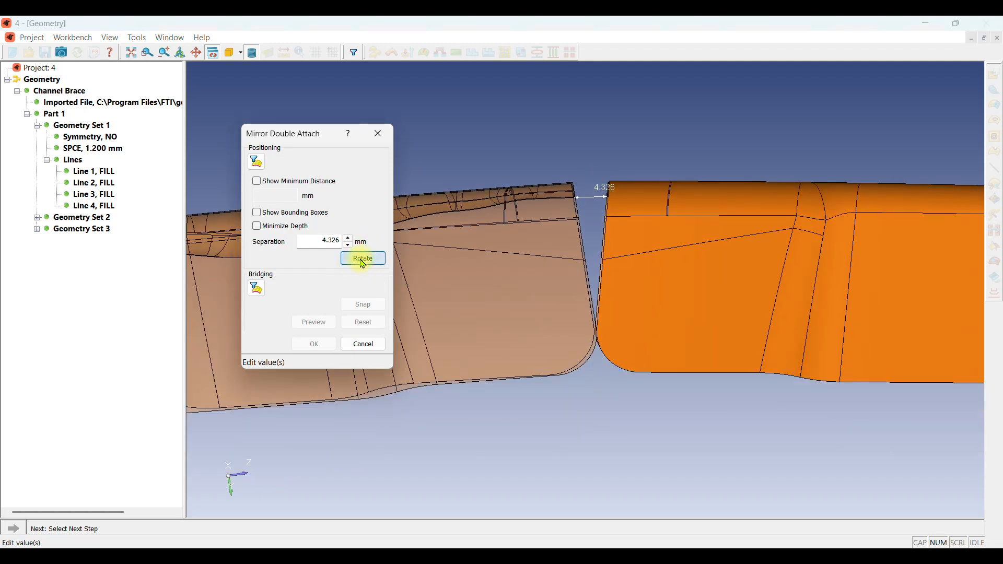
click(434, 282)
drag(435, 283, 455, 230)
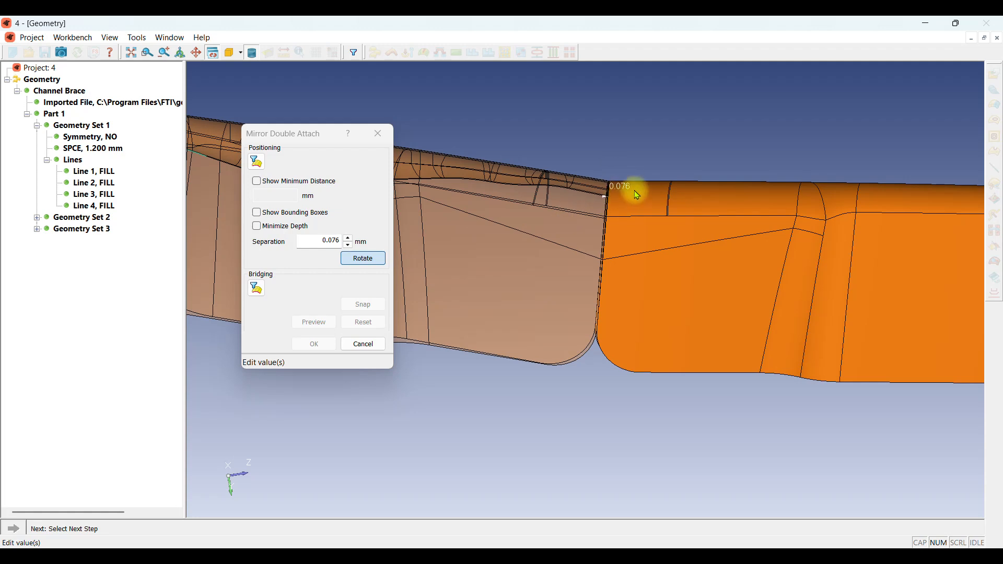
- Set the separation between the shaded part and its mirrored copy to 10 mm
click(348, 238)
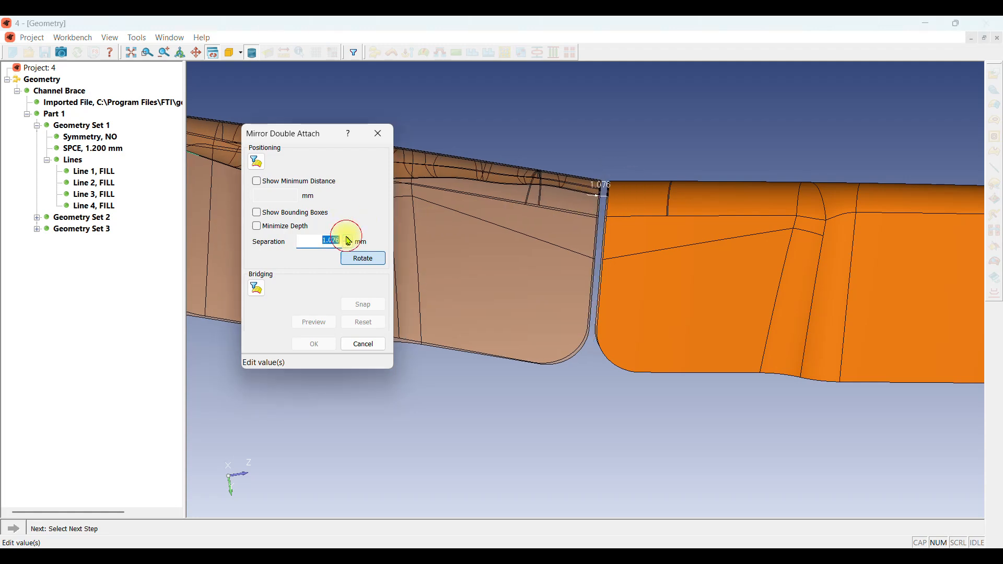
click(348, 238)
click(347, 238)
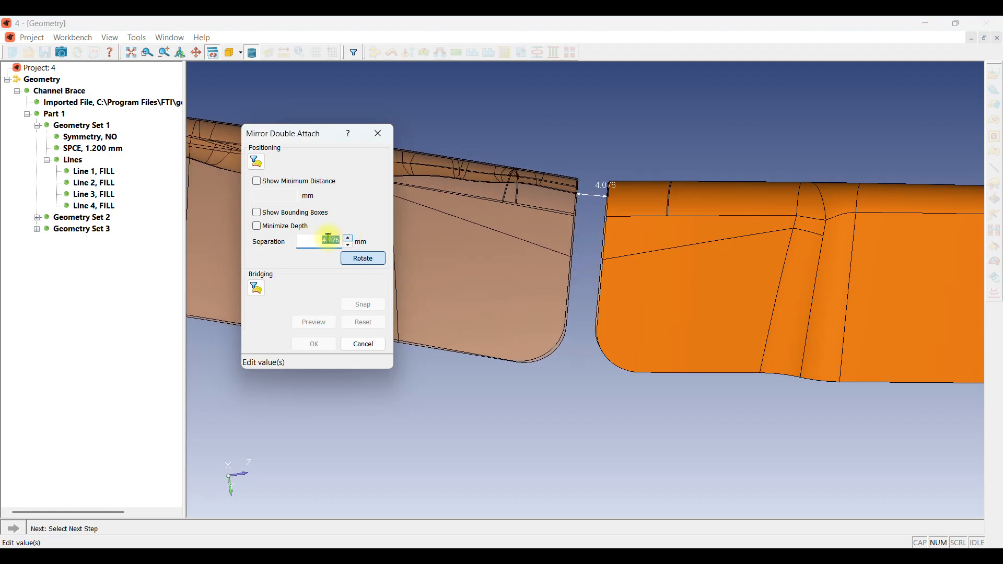
text(10)
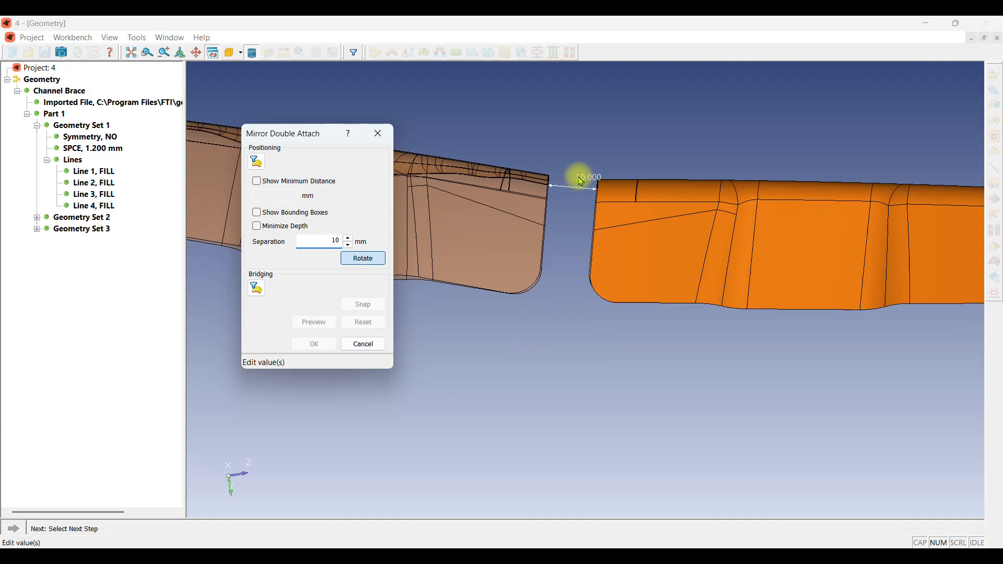
- Pick the shaded part's side-flange end edge for bridging and extend the selection up and across the channel's top edge
middle_drag(578, 174, 526, 203)
scroll(520, 174, up, 3)
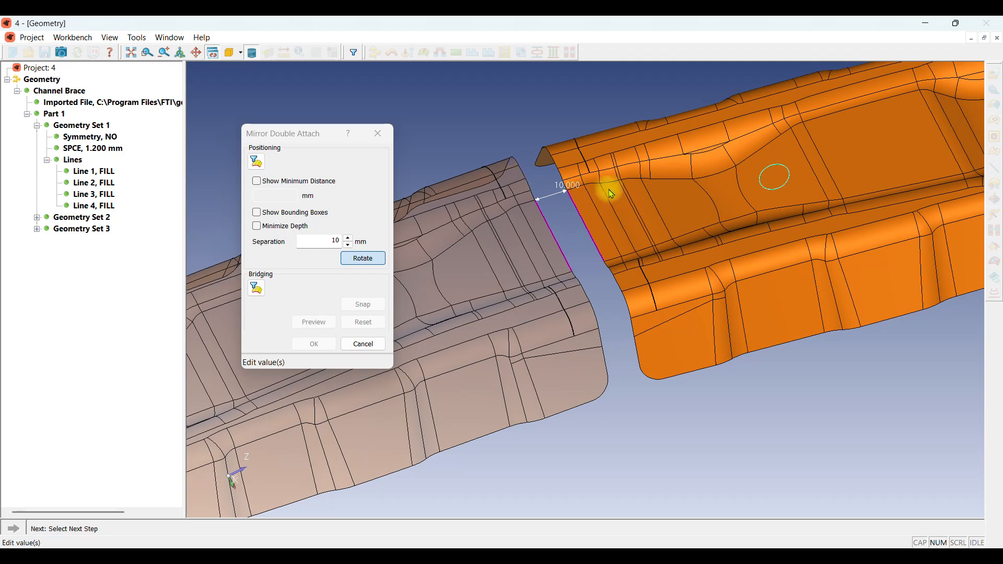
middle_drag(609, 189, 615, 185)
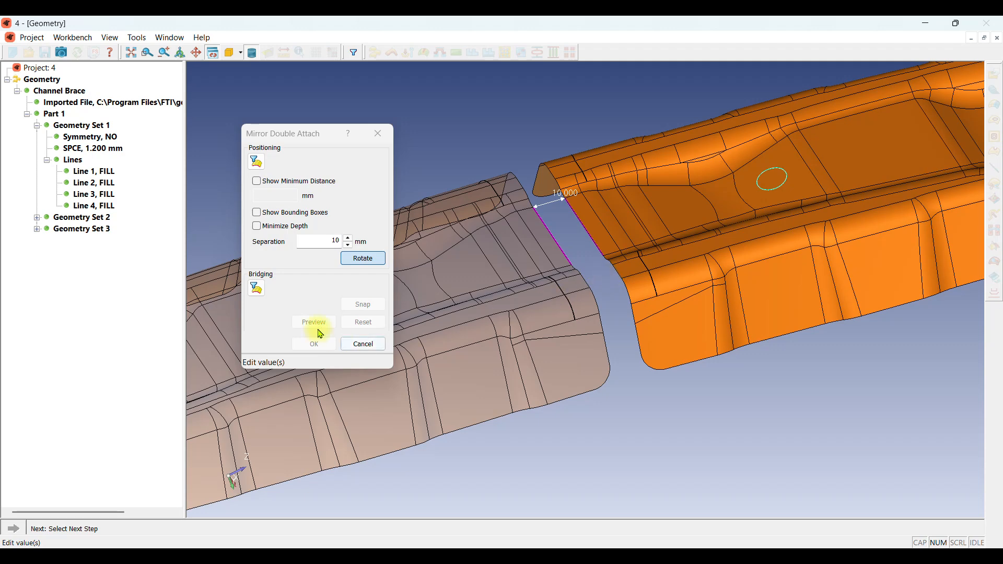
click(257, 288)
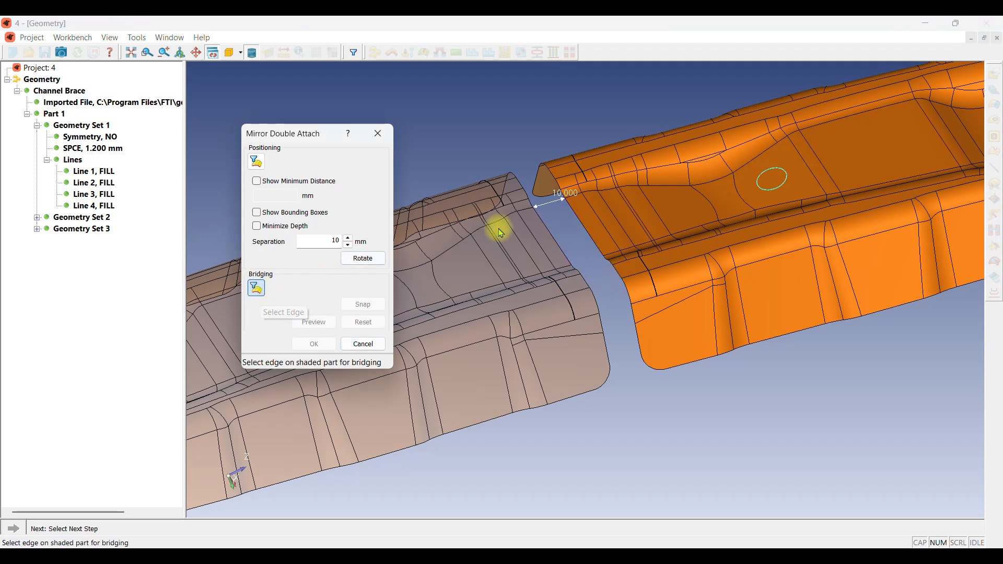
scroll(576, 221, up, 3)
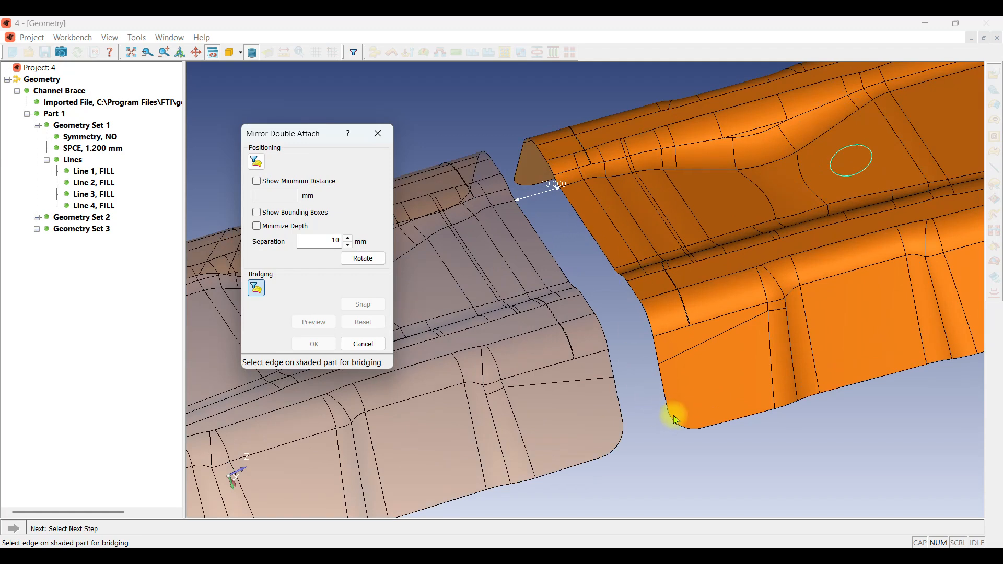
click(661, 384)
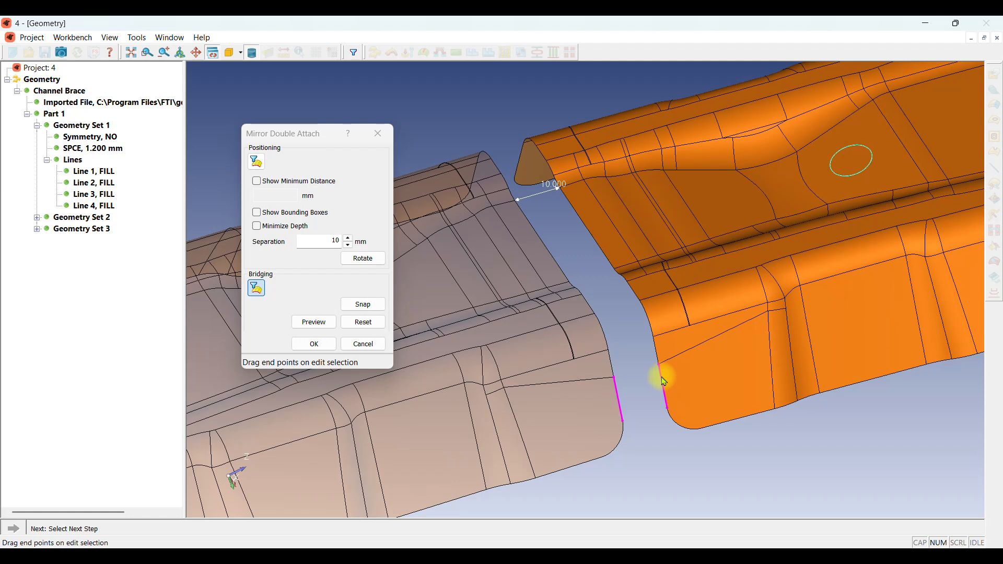
drag(665, 379, 575, 208)
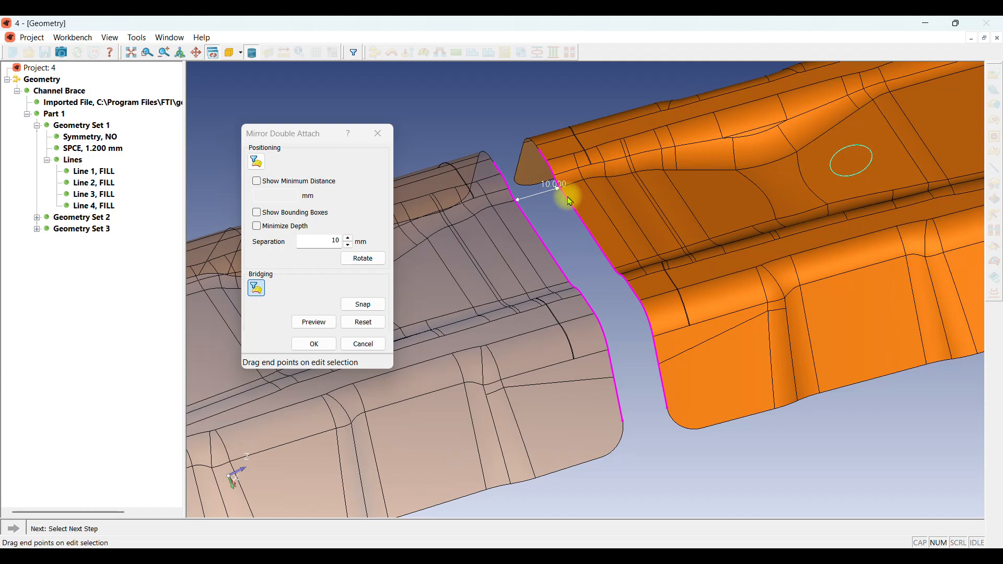
- Extend the bridging edge selection down the opposite flange to the start of its rounded corner and check both ends
middle_drag(519, 123, 566, 218)
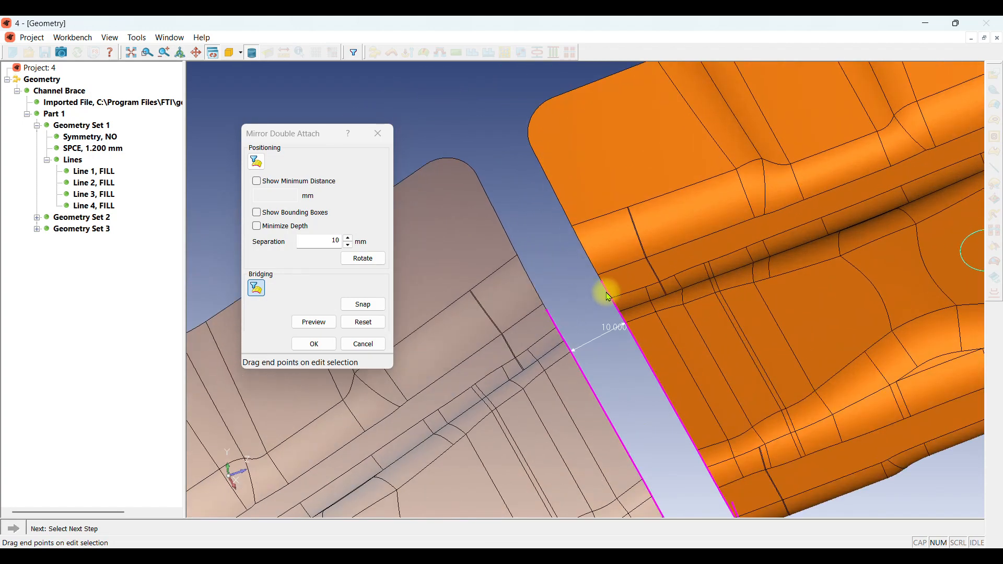
drag(609, 297, 579, 246)
middle_drag(570, 235, 539, 168)
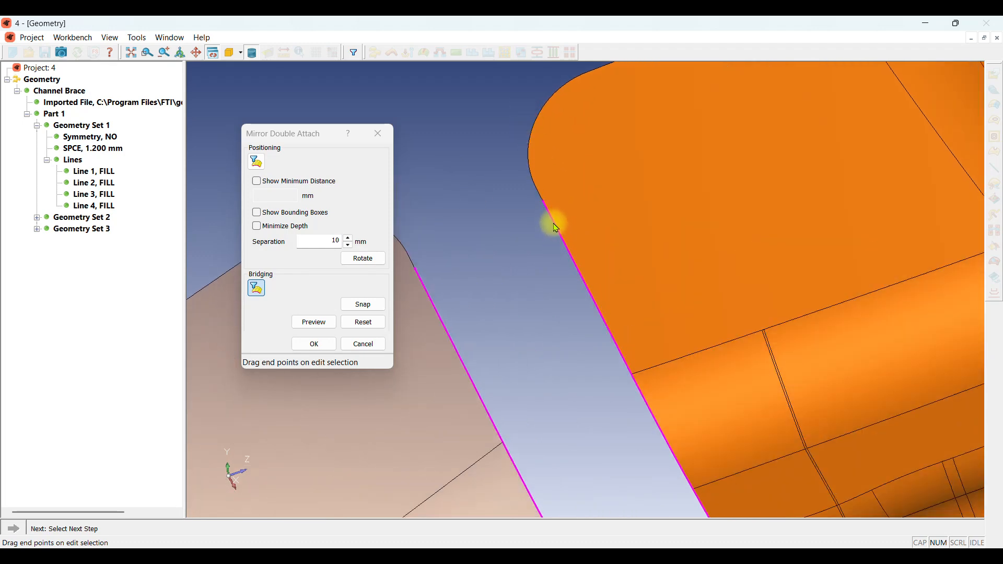
scroll(557, 166, down, 3)
scroll(546, 240, down, 4)
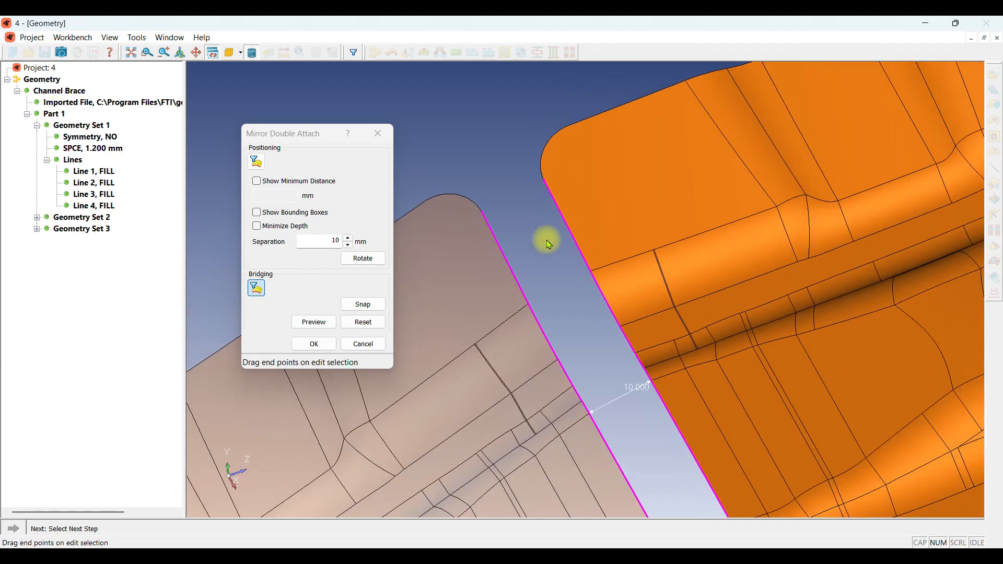
middle_drag(604, 332, 638, 411)
scroll(667, 369, up, 5)
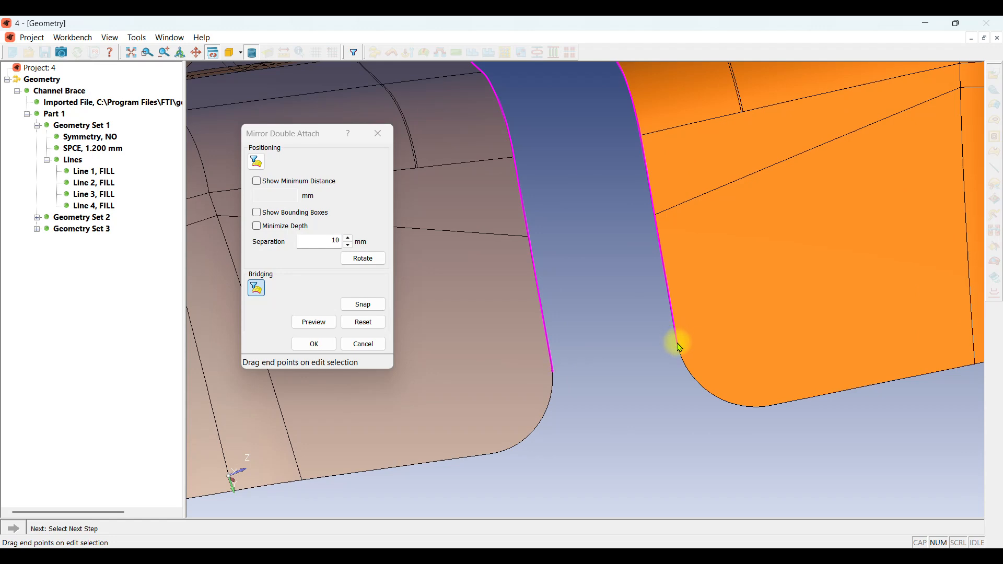
scroll(669, 366, down, 4)
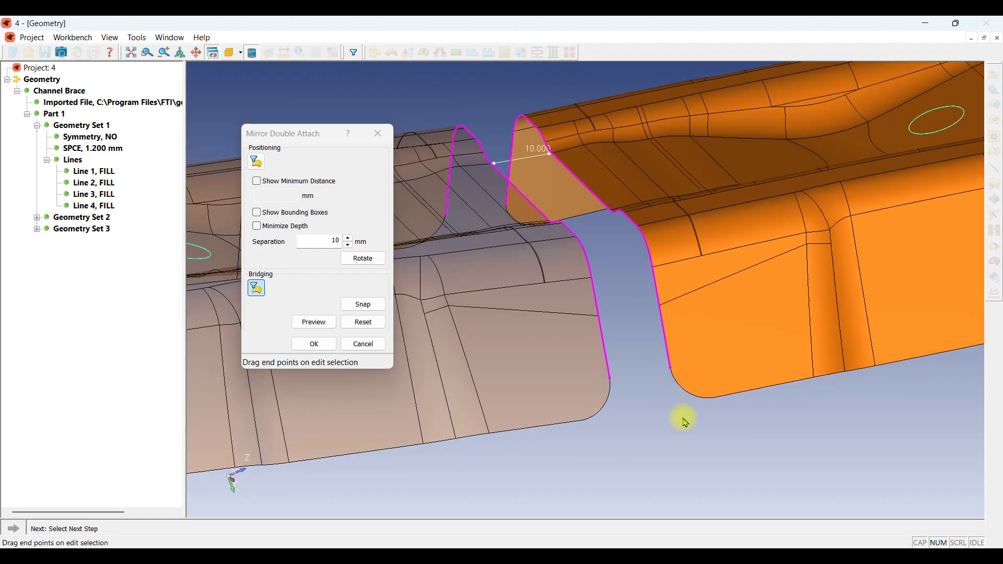
middle_drag(683, 426, 628, 337)
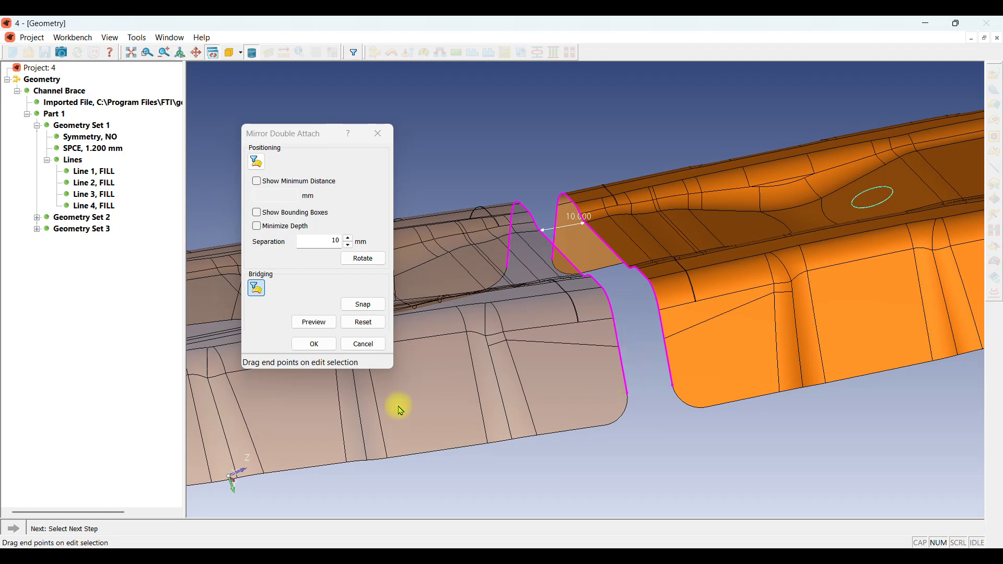
- Preview the bridge between the two parts and create the mirrored double-attached part
click(312, 324)
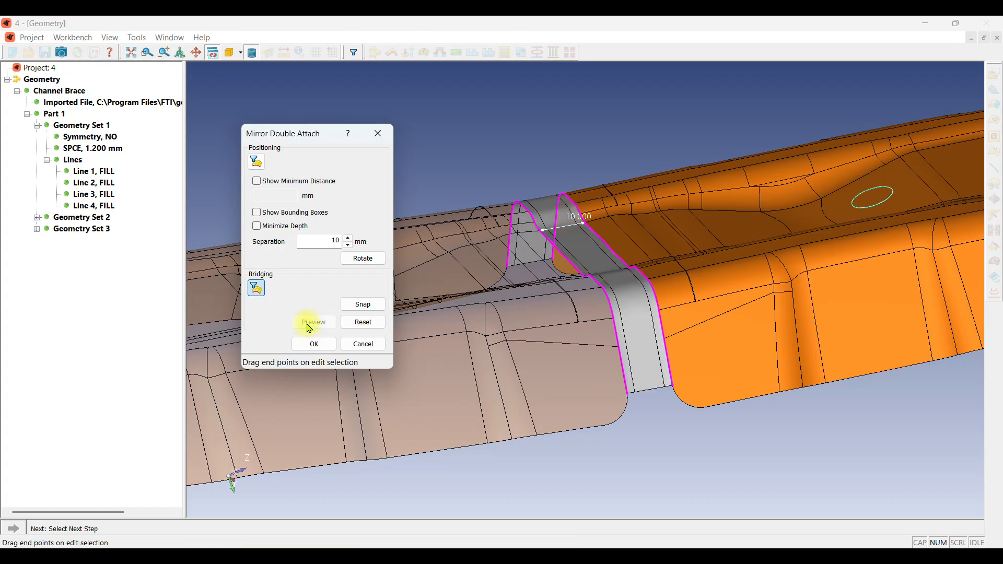
mouse_move(647, 304)
middle_down()
mouse_move(637, 317)
mouse_move(654, 399)
mouse_move(627, 315)
mouse_move(647, 305)
middle_up()
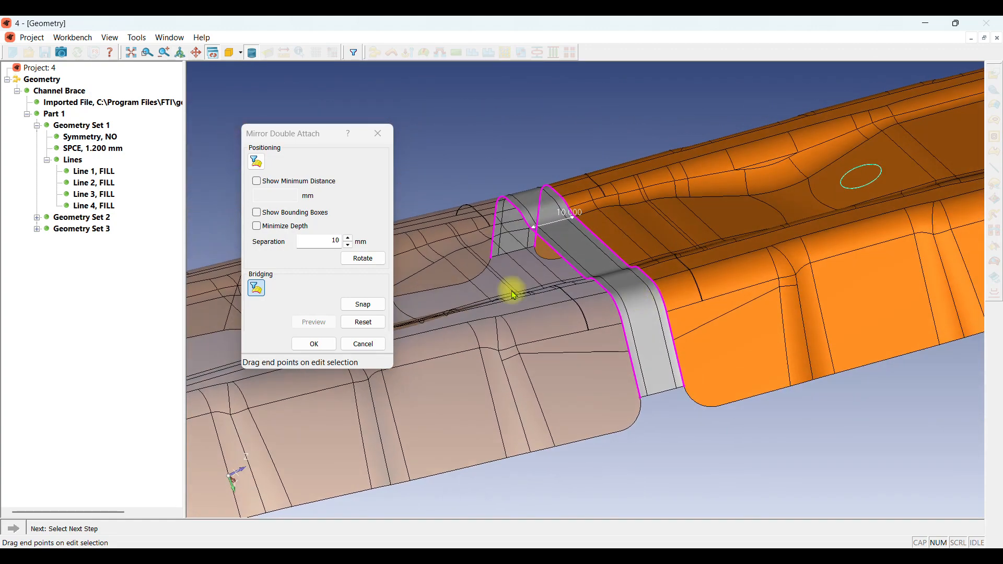
click(316, 344)
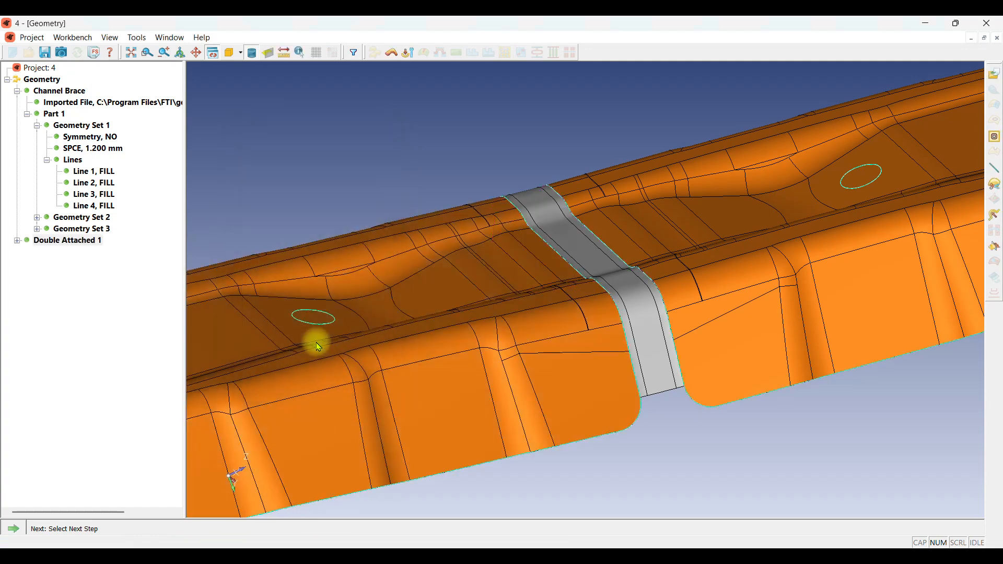
mouse_move(610, 299)
middle_down()
mouse_move(580, 296)
mouse_move(598, 310)
middle_up()
scroll(601, 314, down, 10)
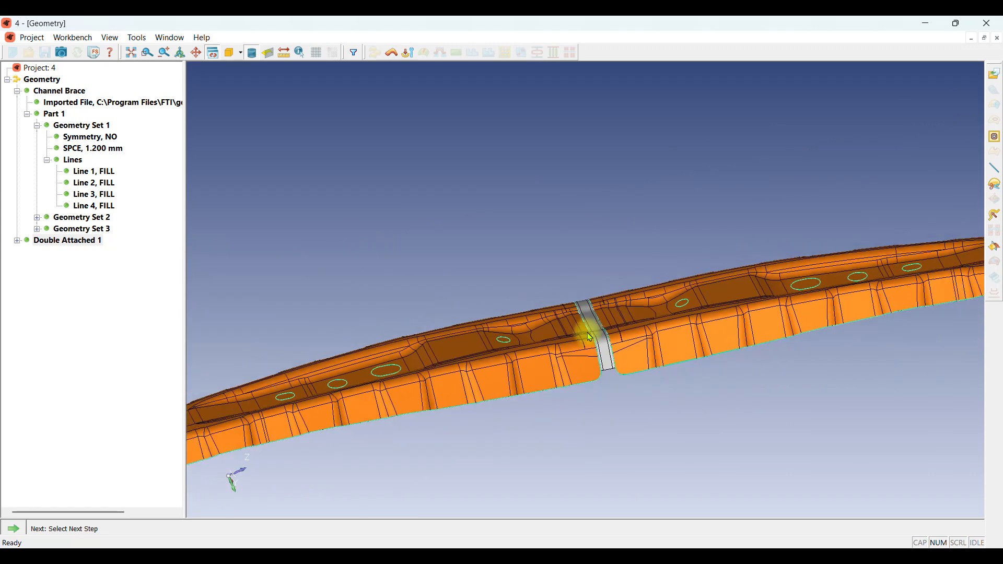
scroll(715, 329, up, 10)
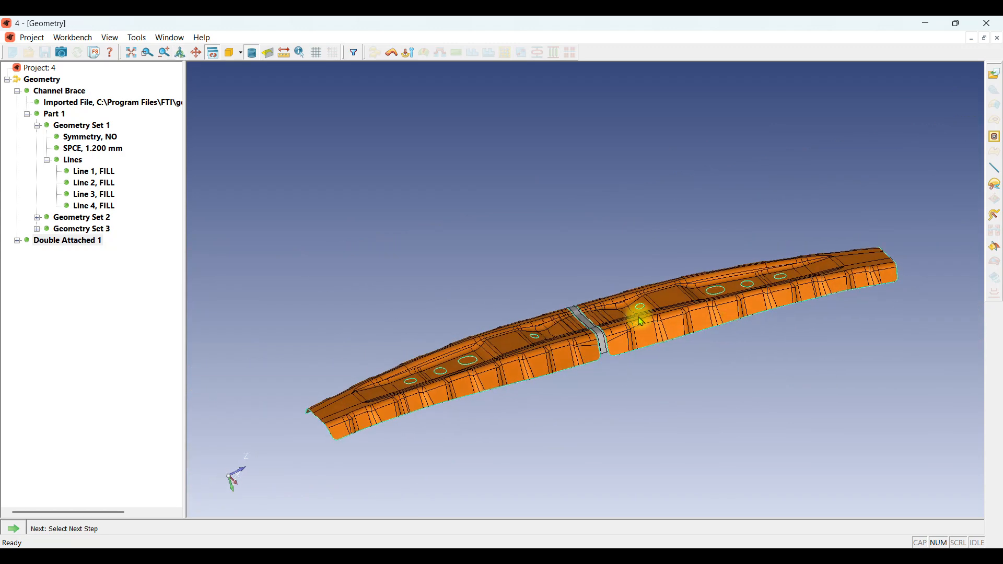
scroll(615, 336, up, 2)
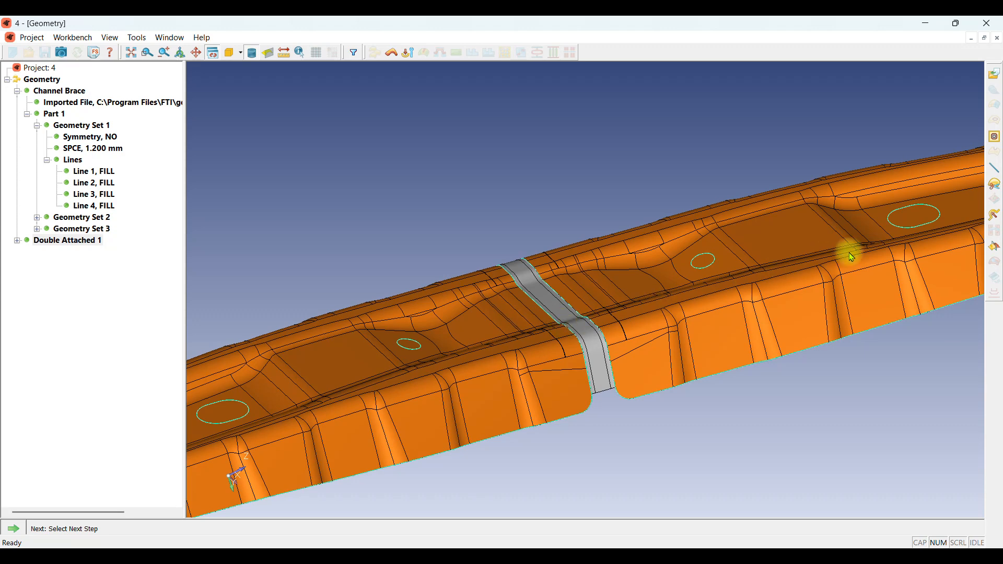
- Start a direction vector for the double-attached part, using the Auto option with Average Normal
click(993, 217)
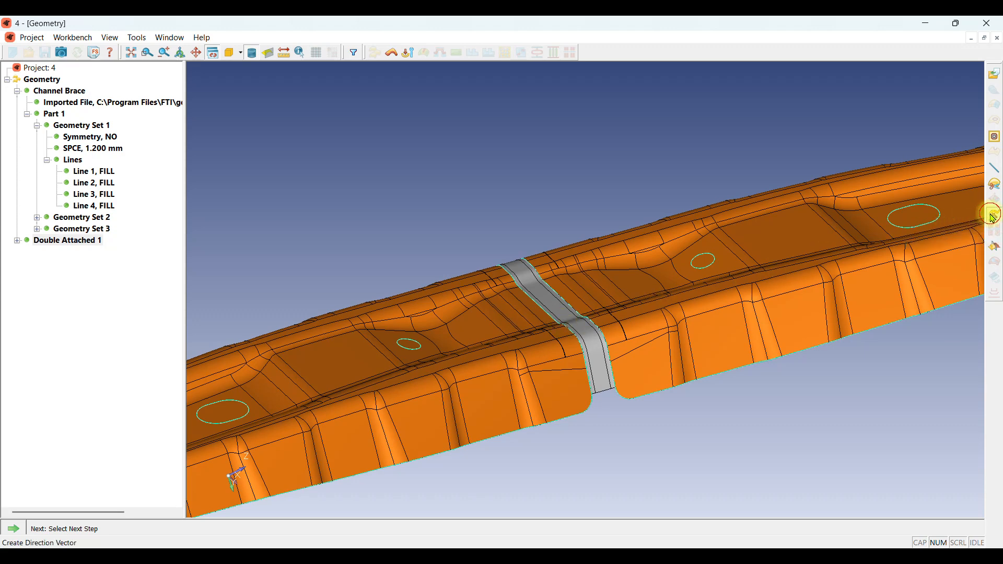
scroll(662, 149, down, 2)
scroll(689, 266, down, 3)
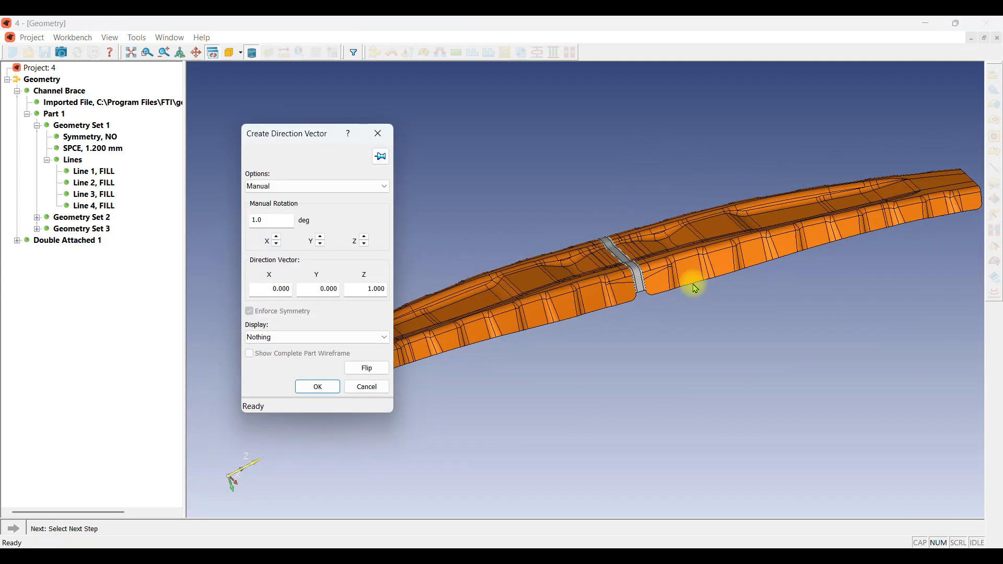
middle_drag(614, 249, 643, 256)
scroll(784, 200, up, 1)
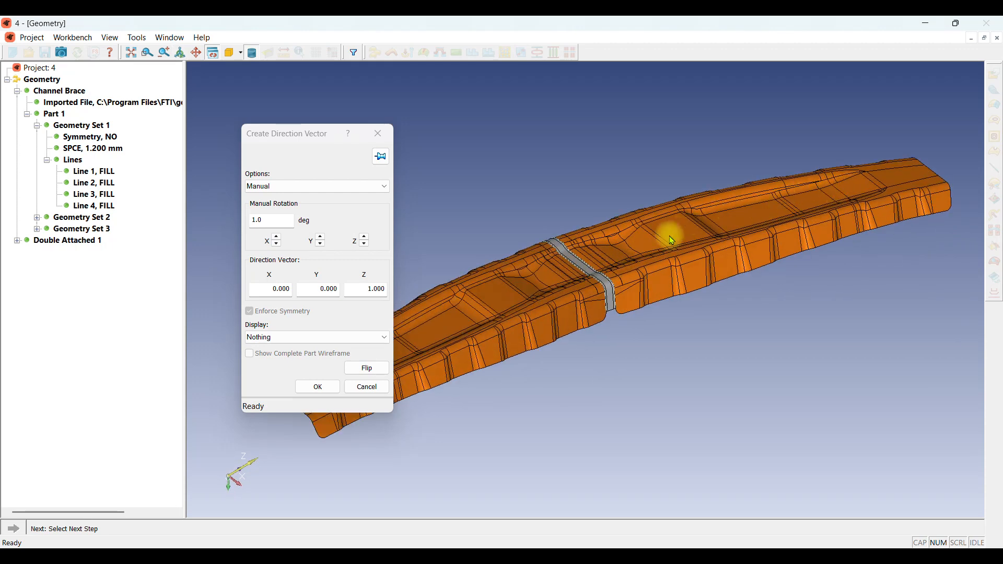
drag(308, 138, 231, 98)
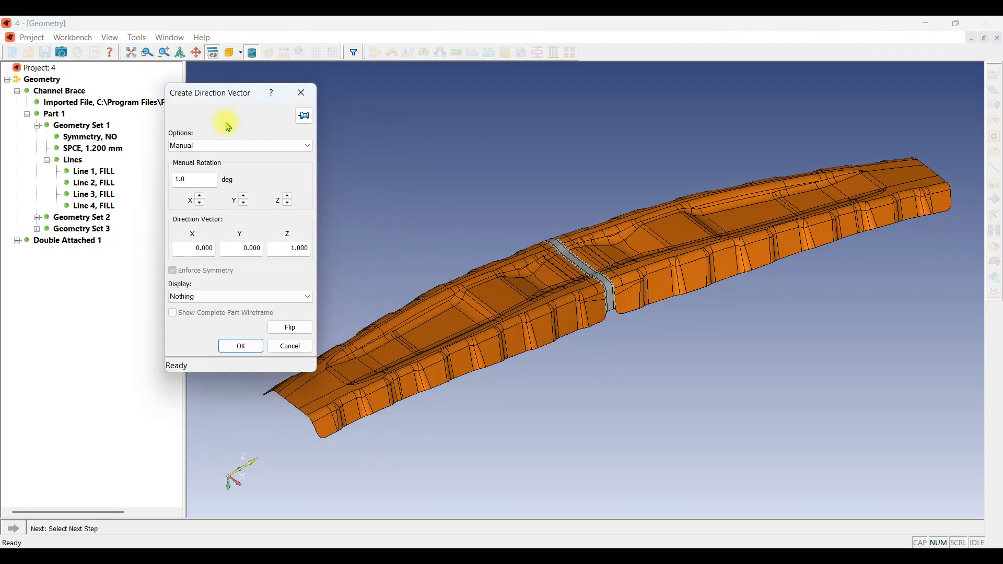
click(230, 147)
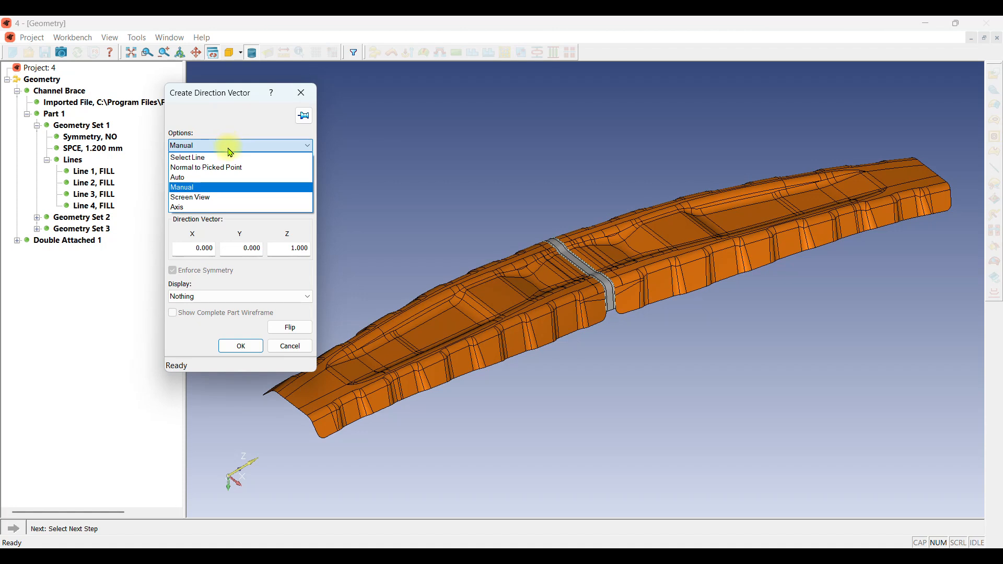
click(219, 178)
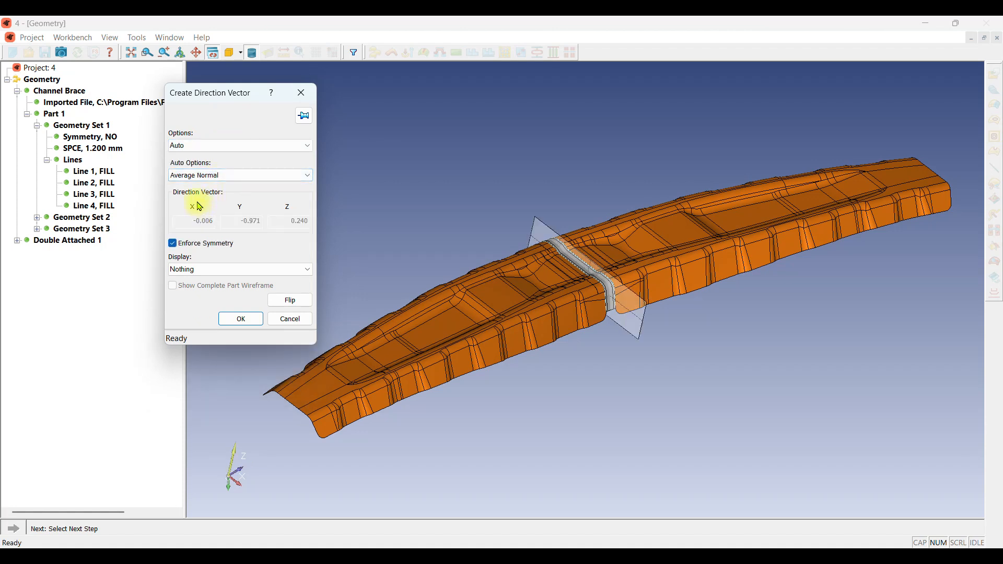
click(195, 176)
click(195, 185)
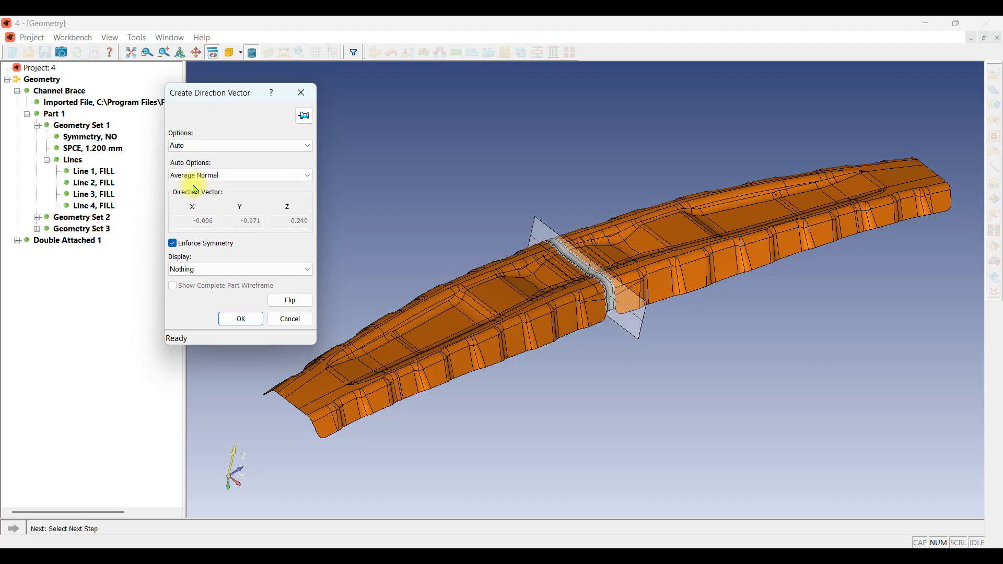
- Inspect the bridged parts around the symmetry plane and display their undercut condition for the average-normal direction
middle_drag(623, 245, 578, 282)
scroll(577, 281, up, 1)
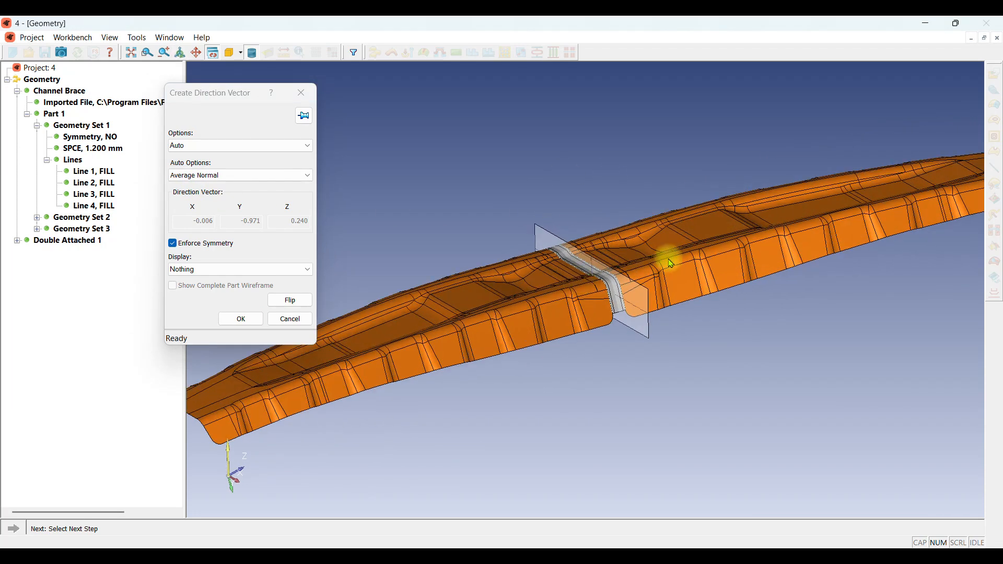
scroll(668, 258, up, 2)
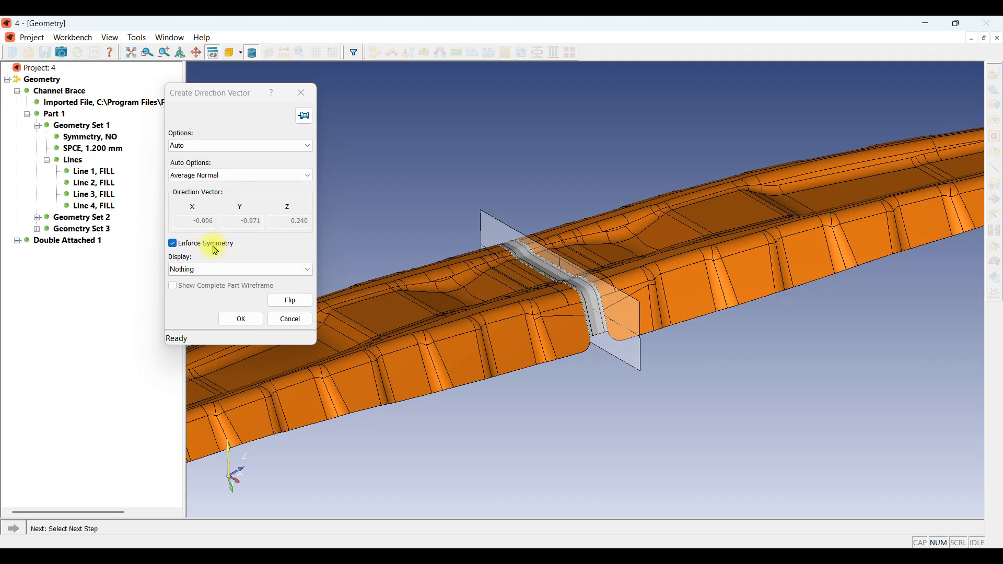
middle_drag(653, 321, 676, 316)
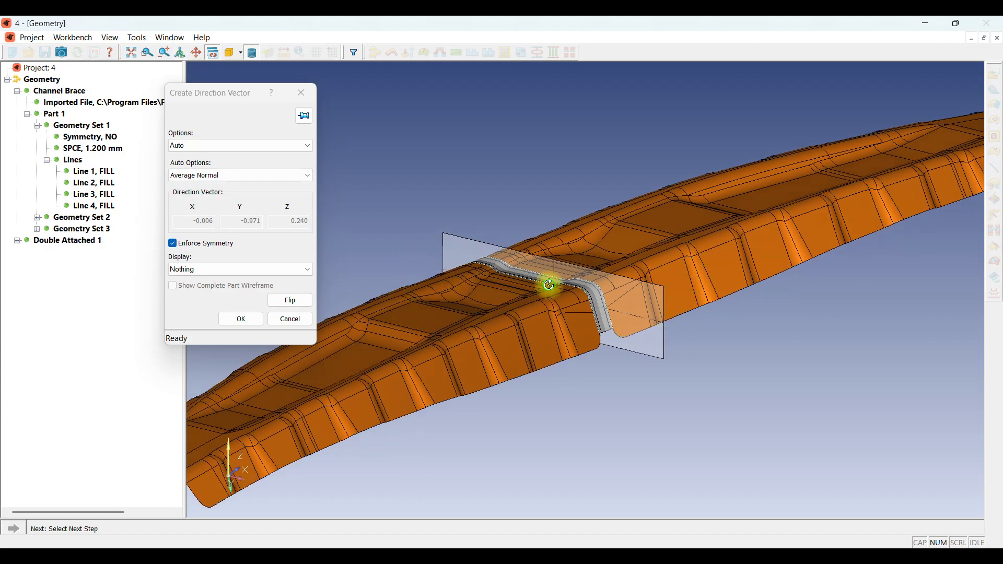
middle_drag(544, 284, 580, 311)
click(259, 271)
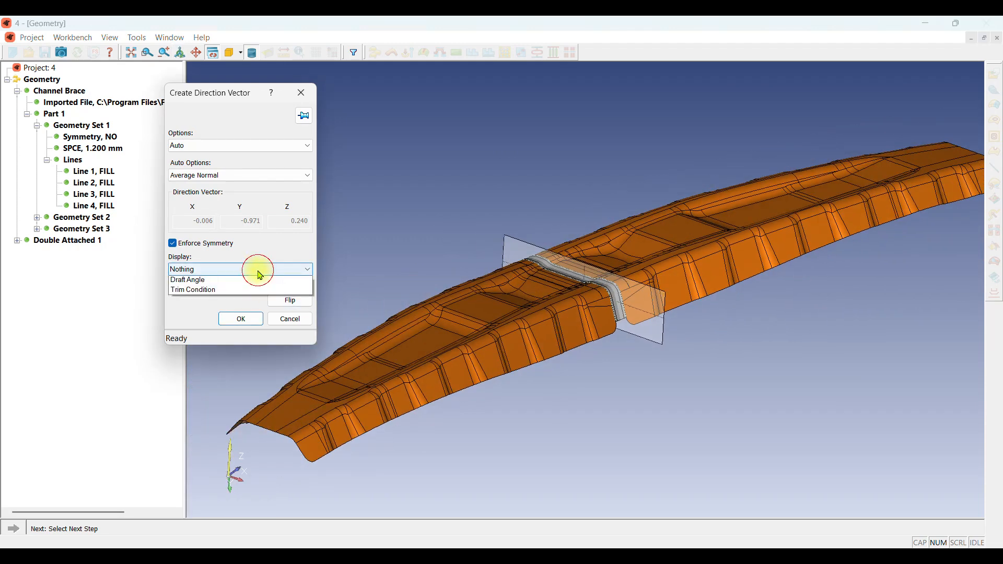
click(258, 284)
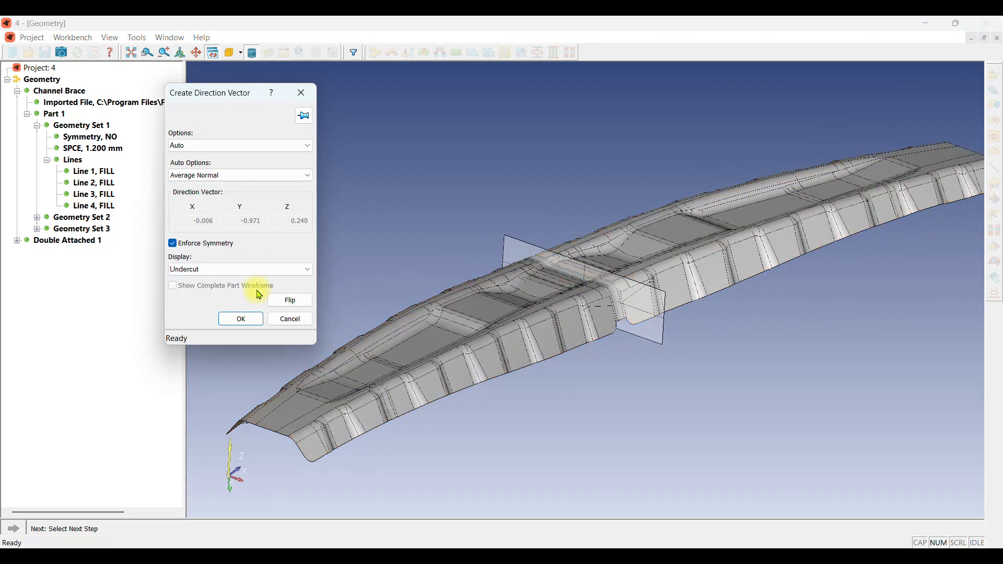
middle_drag(477, 320, 700, 291)
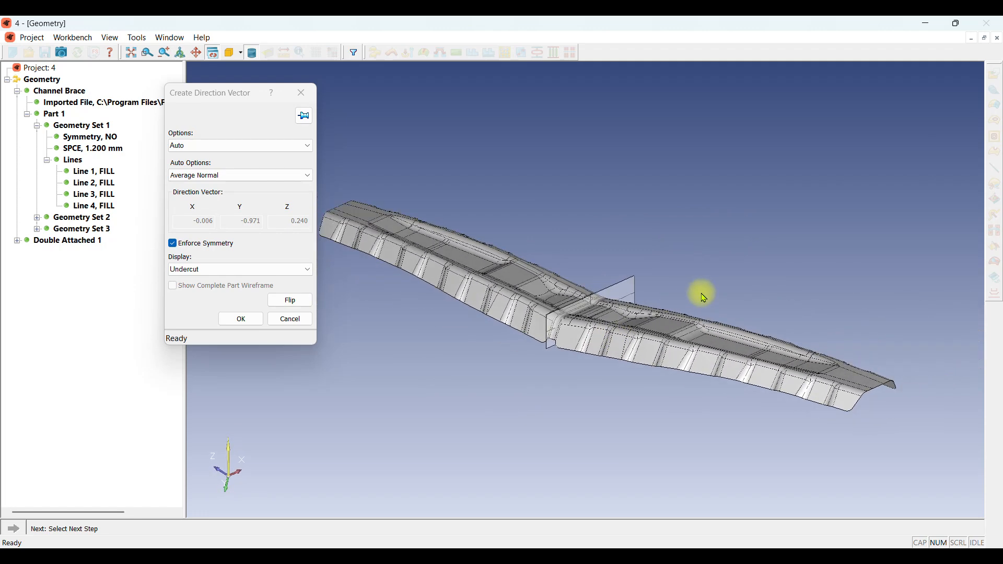
- Check the bridged parts' draft angle and trim condition for the average-normal direction
click(226, 270)
click(224, 301)
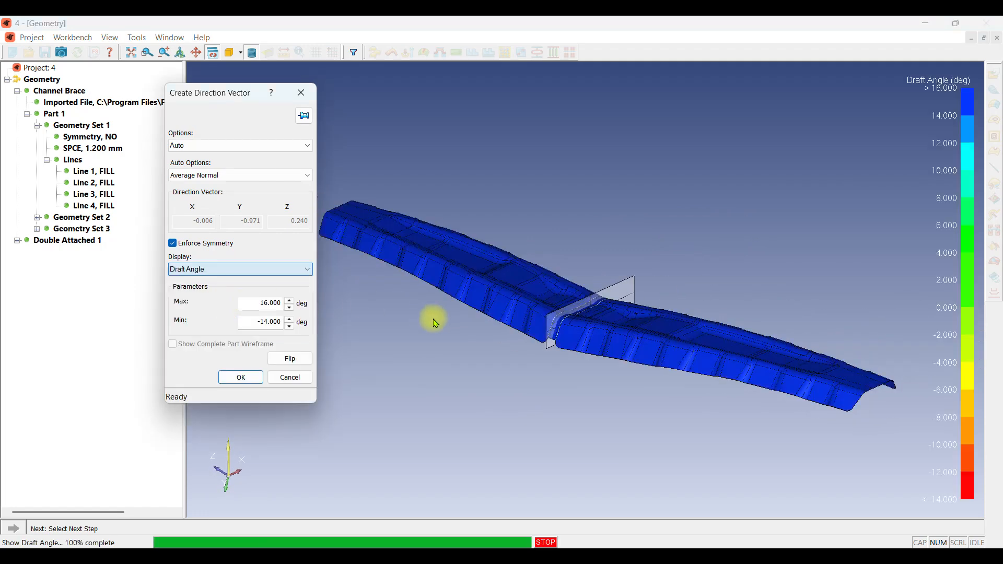
middle_drag(584, 332, 466, 323)
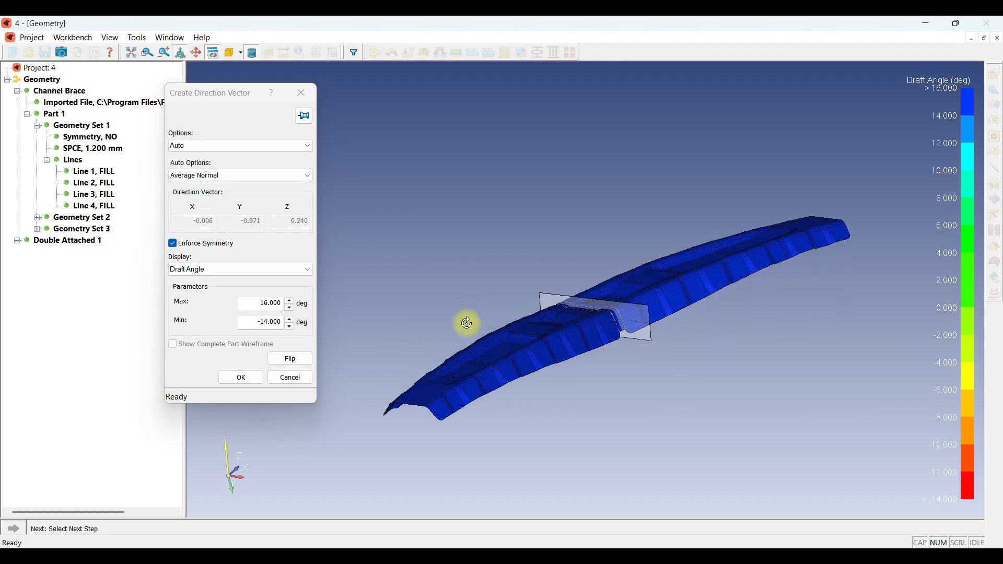
click(257, 270)
click(250, 311)
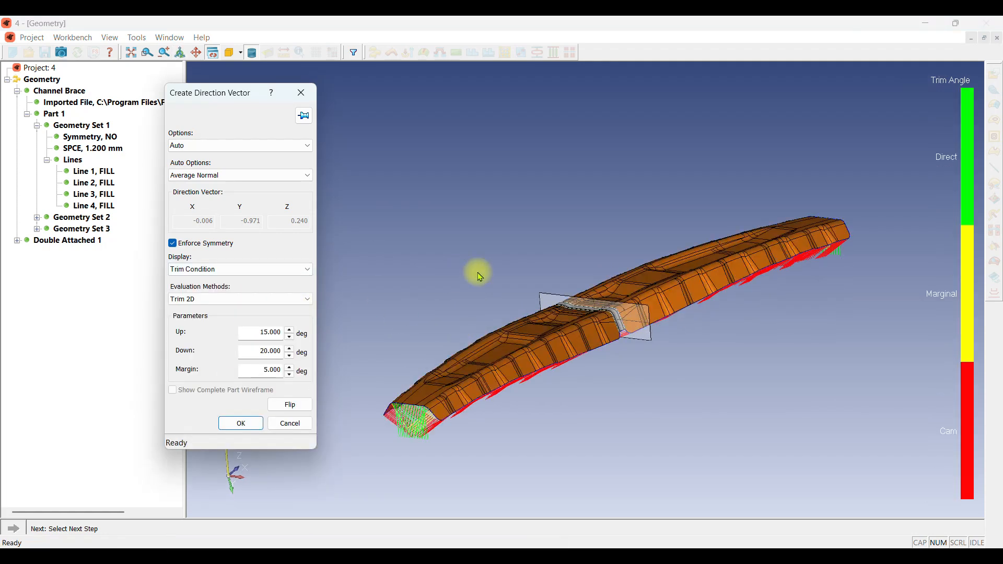
- Create the direction vector and show its arrow on the model from the Double Attached 1 entry
click(237, 425)
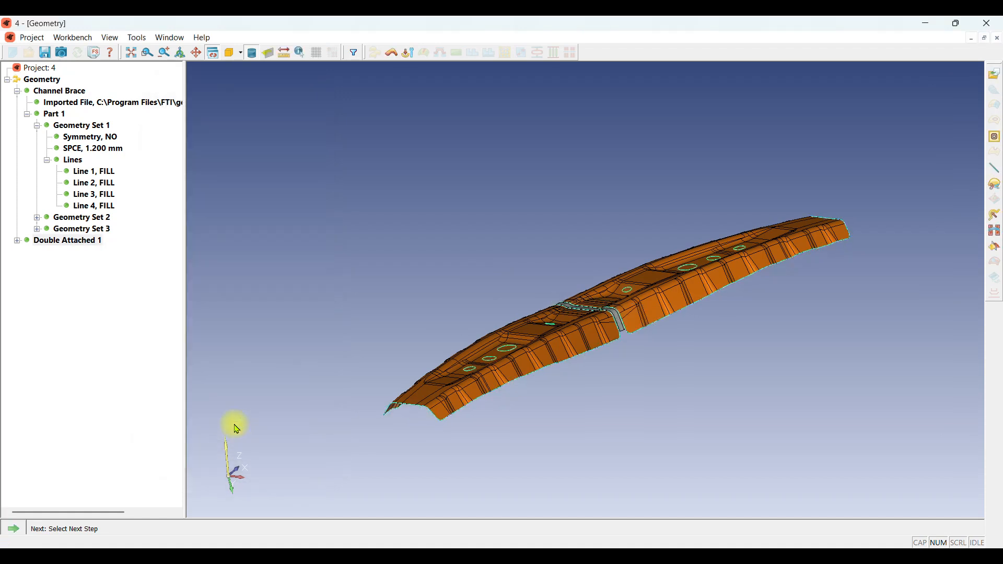
click(16, 241)
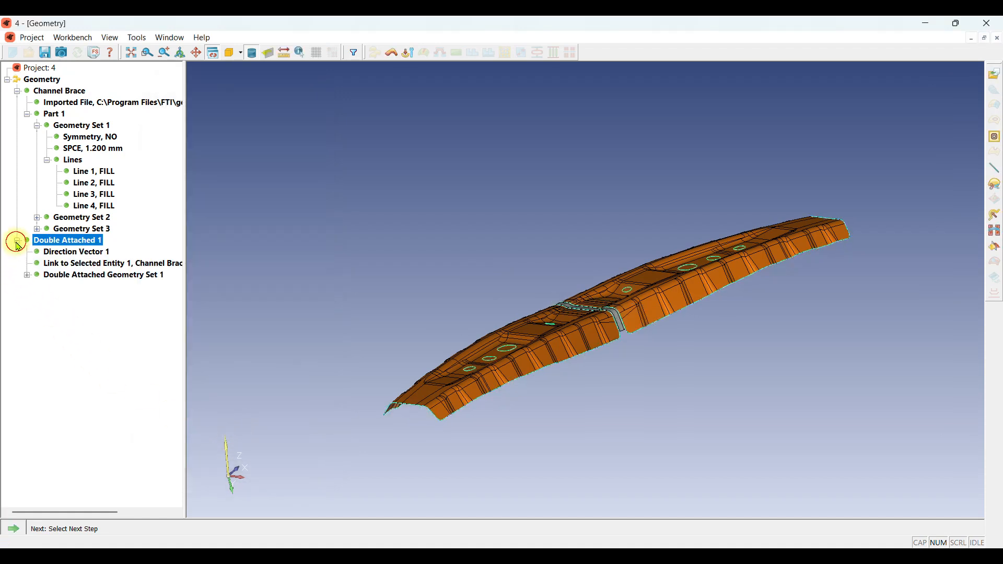
click(87, 253)
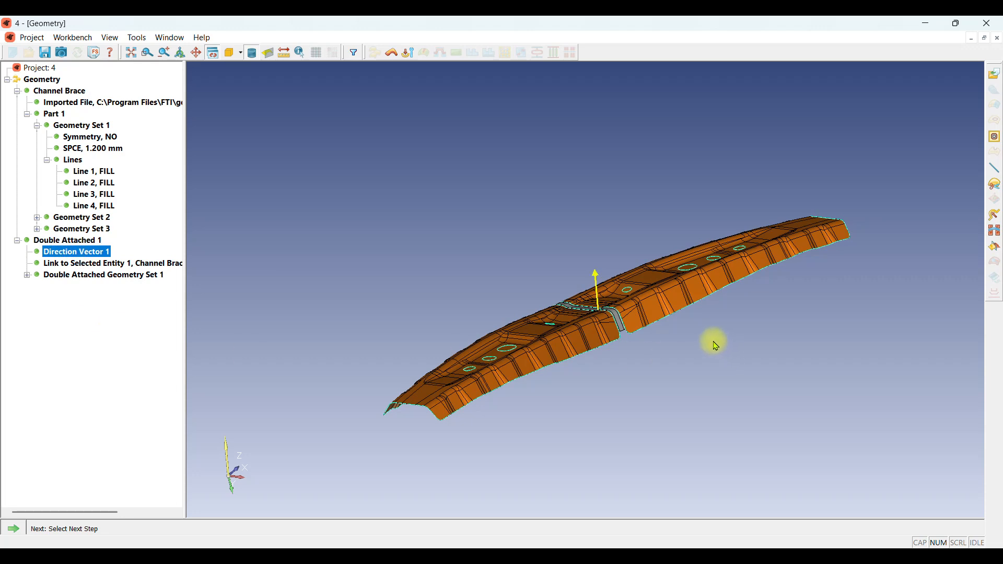
middle_drag(711, 340, 635, 361)
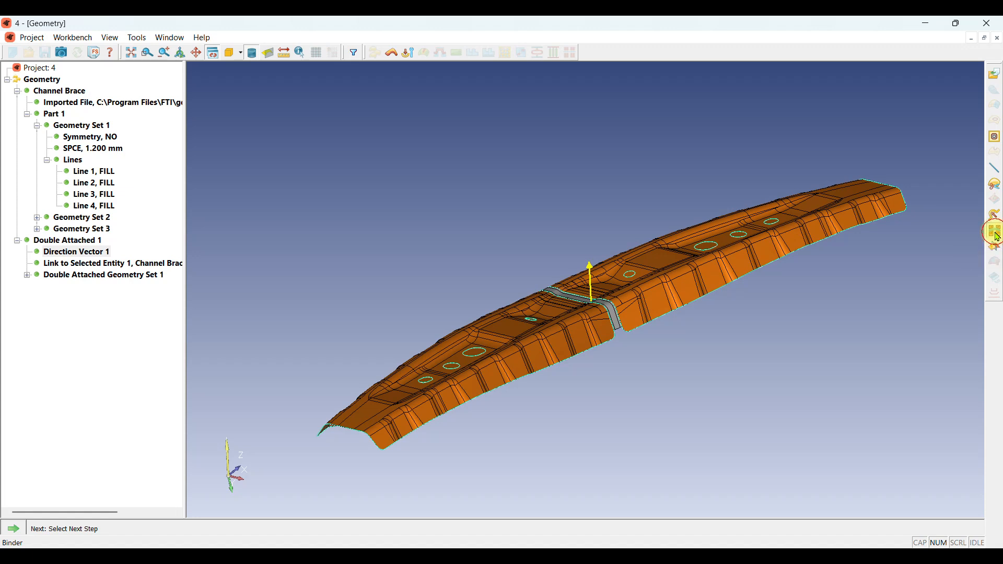
- Start a Silhouette binder using Direction Vector 1, with its profile parallel to the symmetry plane
click(997, 233)
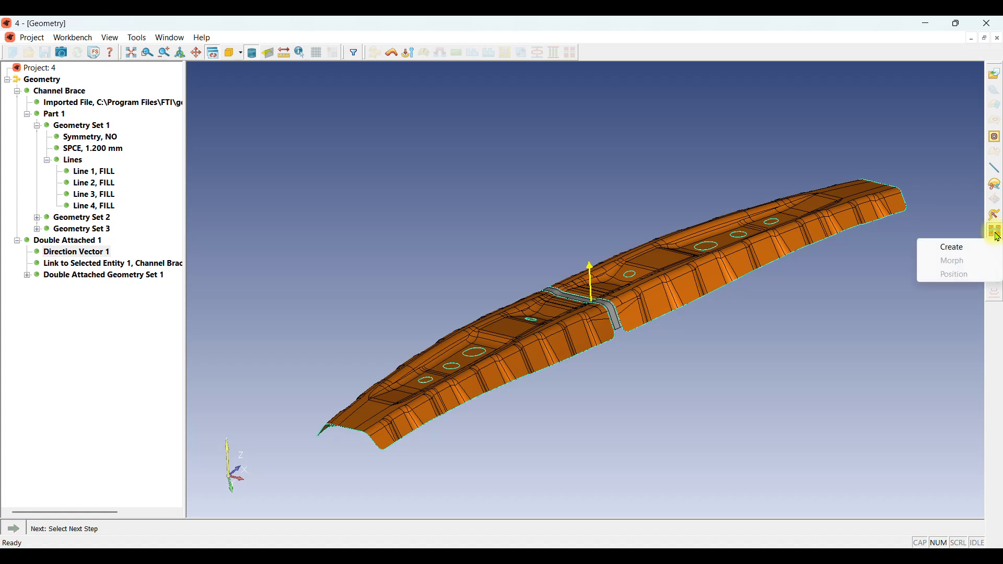
click(963, 249)
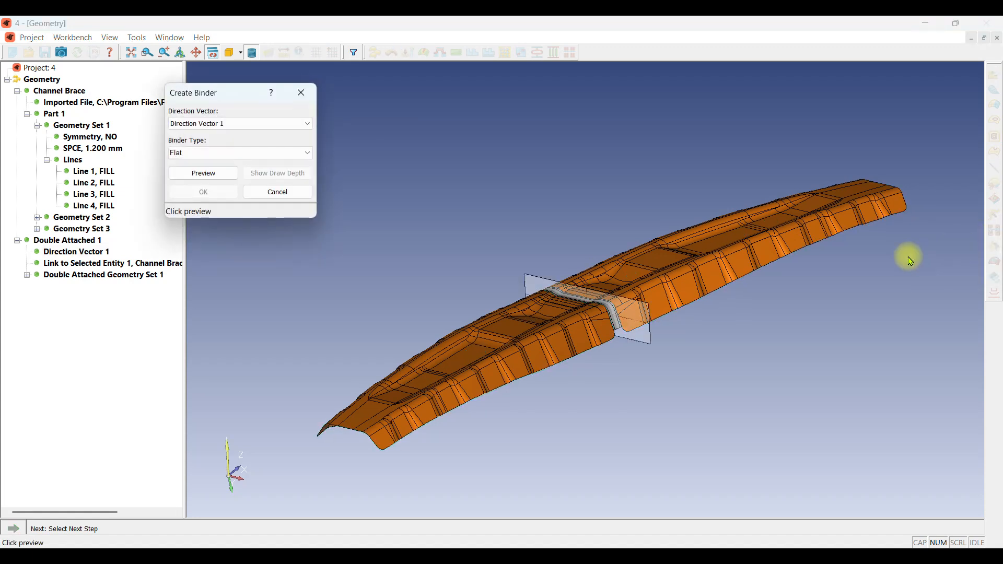
middle_drag(633, 224, 646, 226)
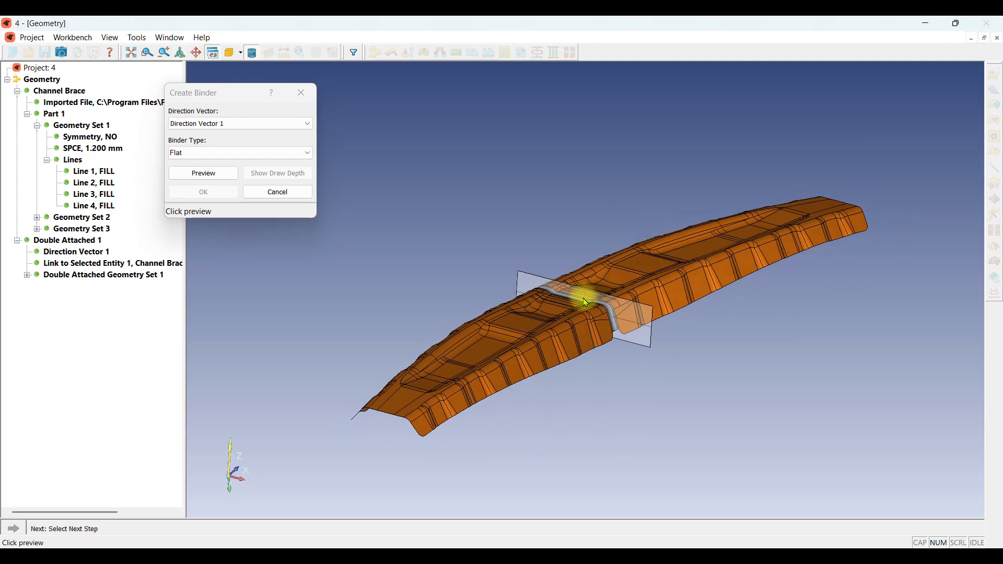
scroll(586, 302, up, 2)
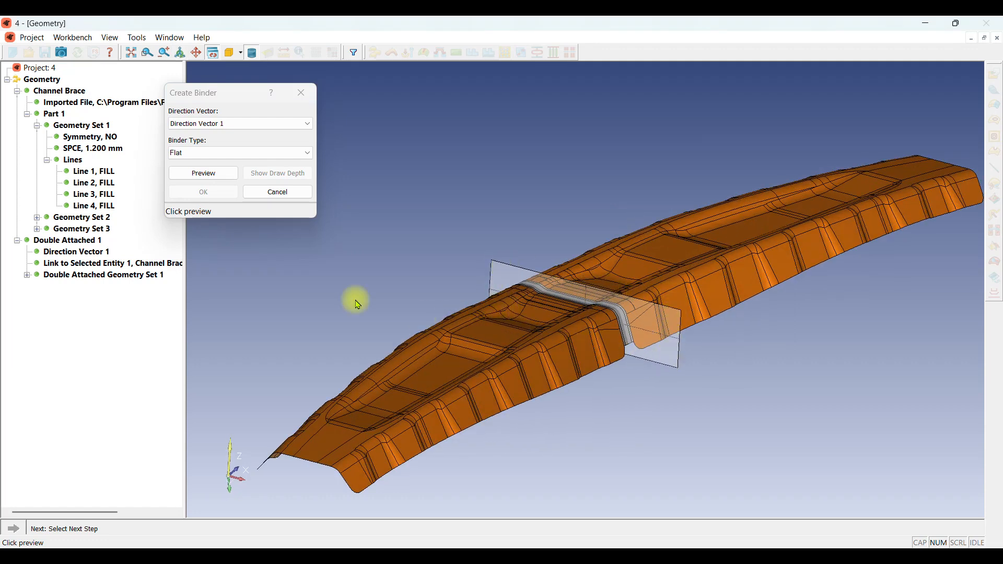
click(215, 158)
click(211, 173)
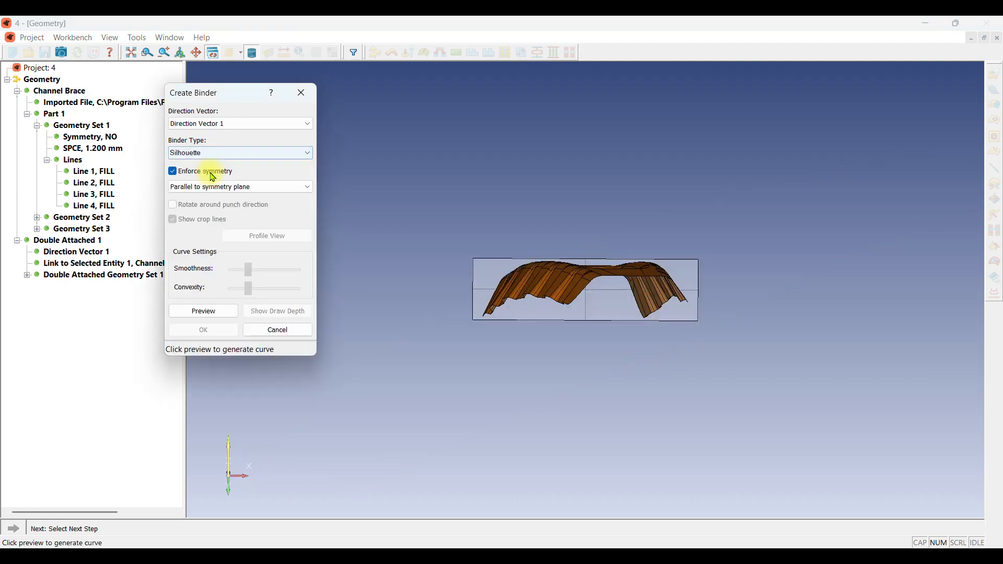
click(207, 187)
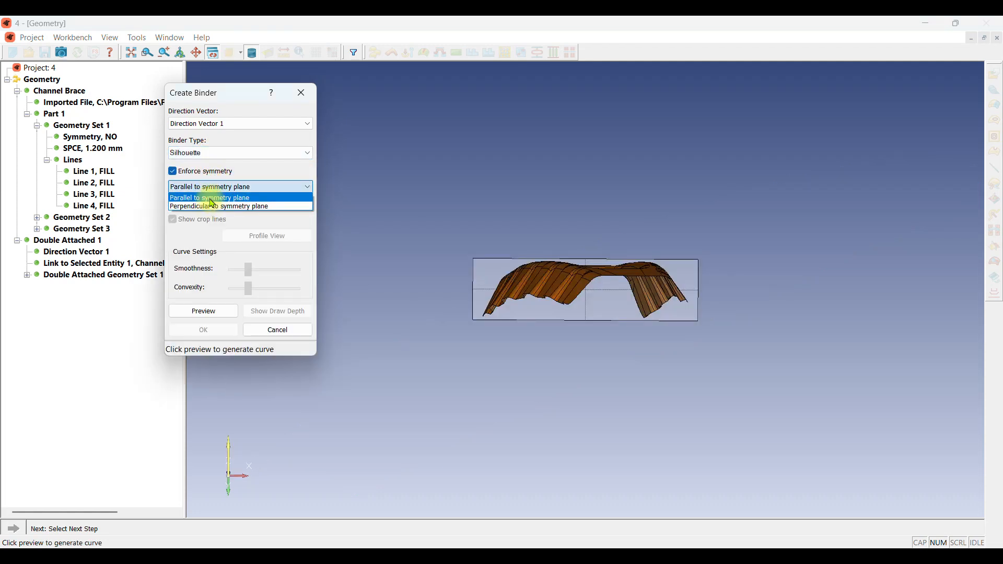
click(211, 200)
scroll(554, 275, up, 2)
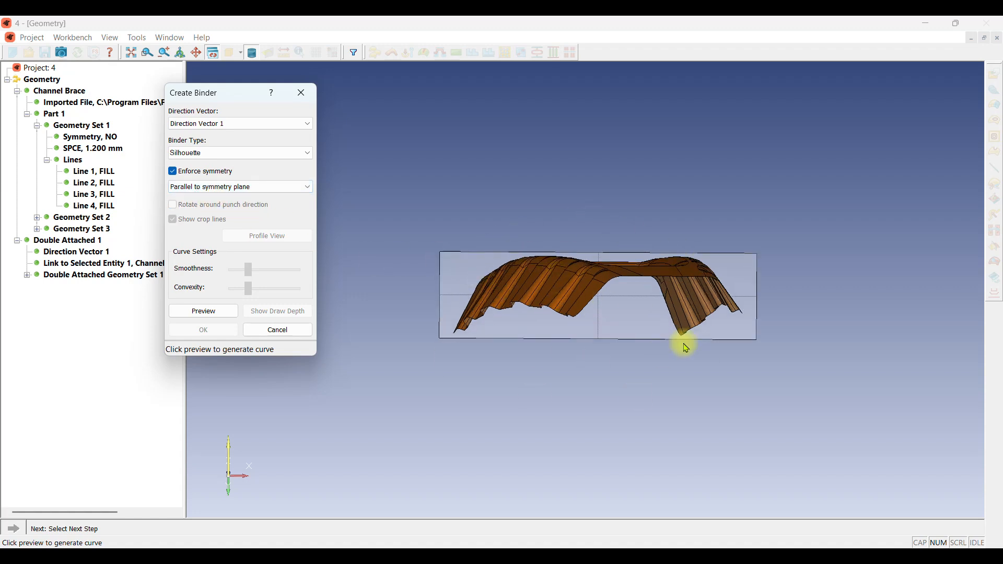
- Switch the silhouette binder's profile to perpendicular to the symmetry plane and preview its curve
click(218, 189)
click(224, 207)
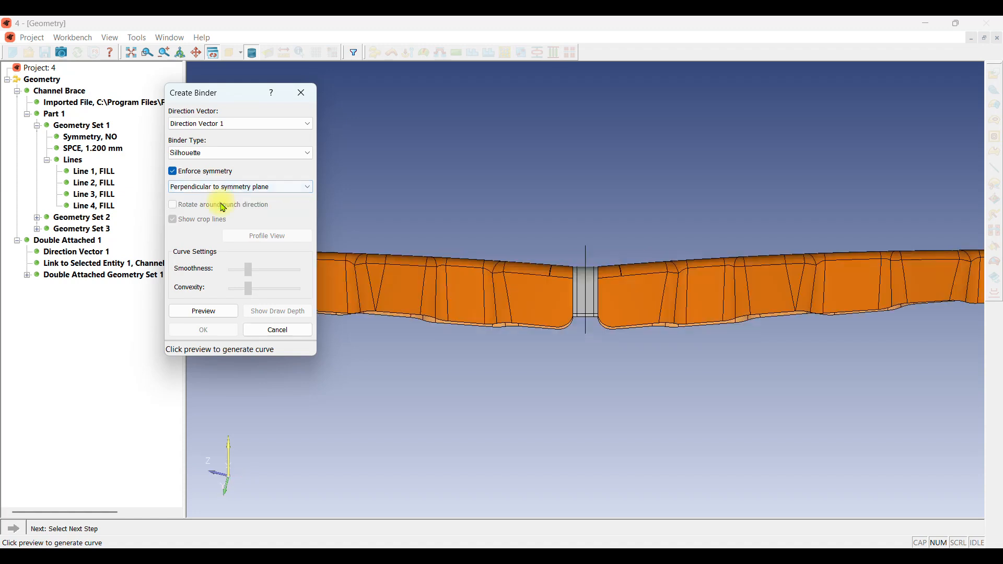
scroll(581, 295, down, 4)
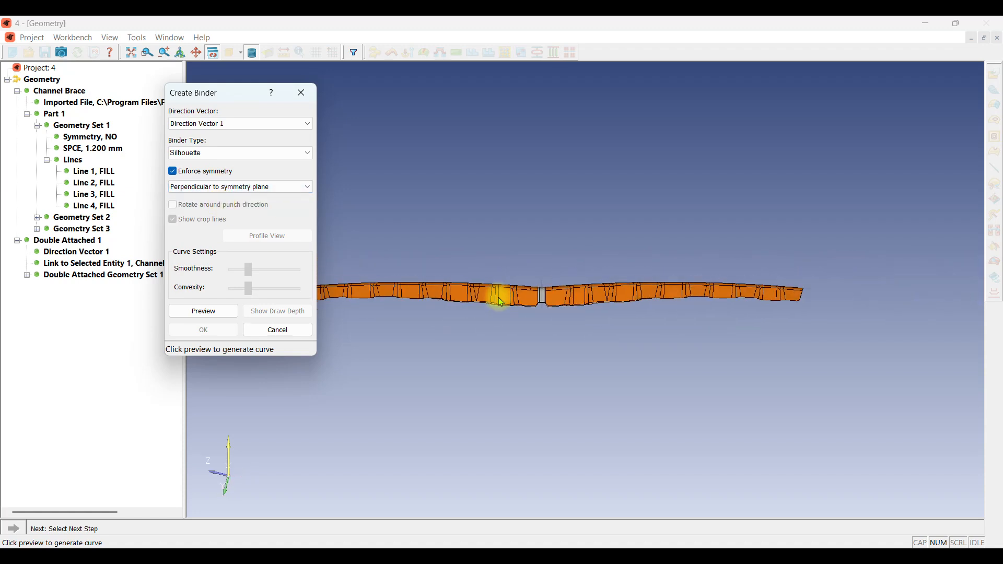
scroll(405, 266, up, 1)
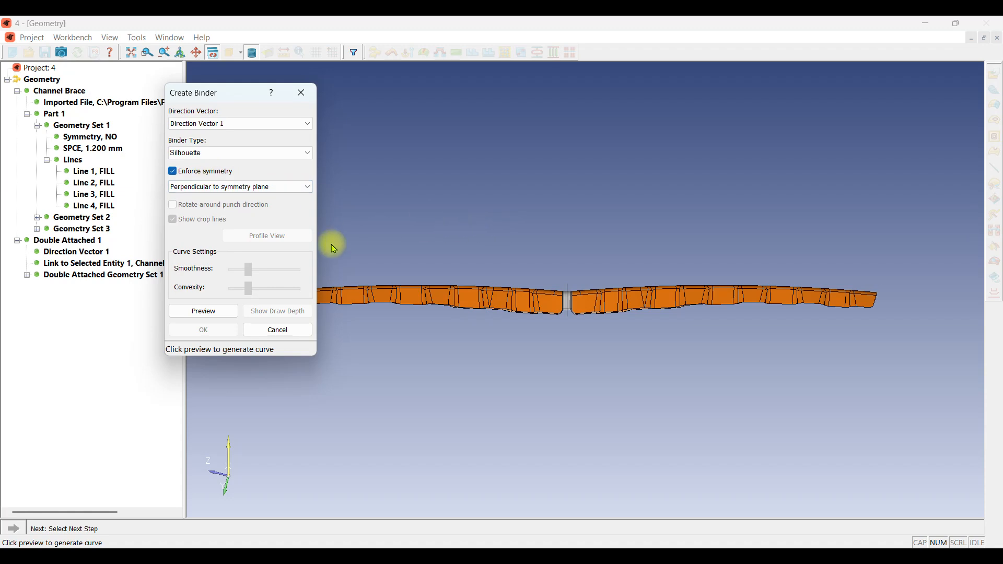
click(225, 315)
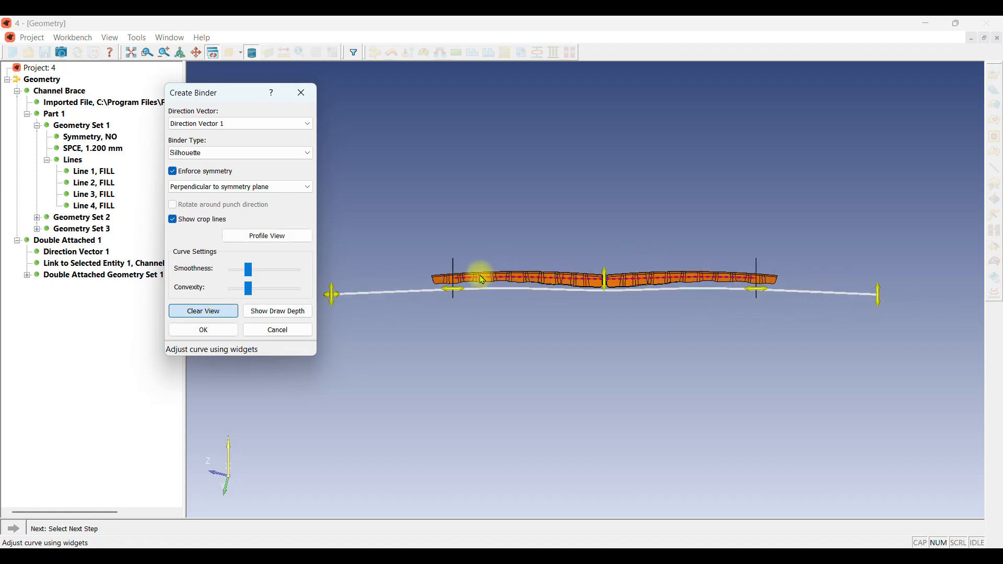
- Set the binder profile to parallel to the symmetry plane and regenerate the curve preview
click(242, 187)
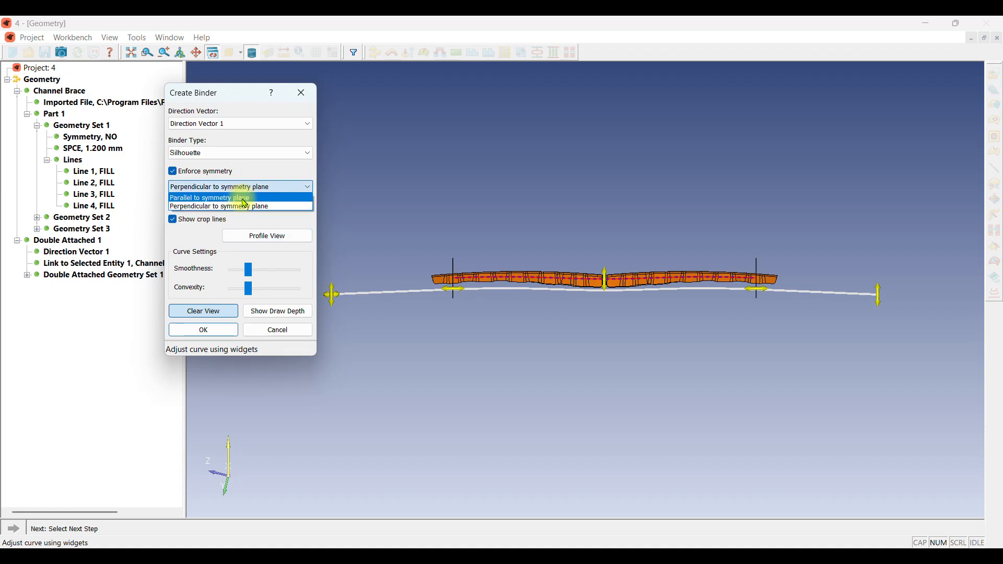
click(246, 198)
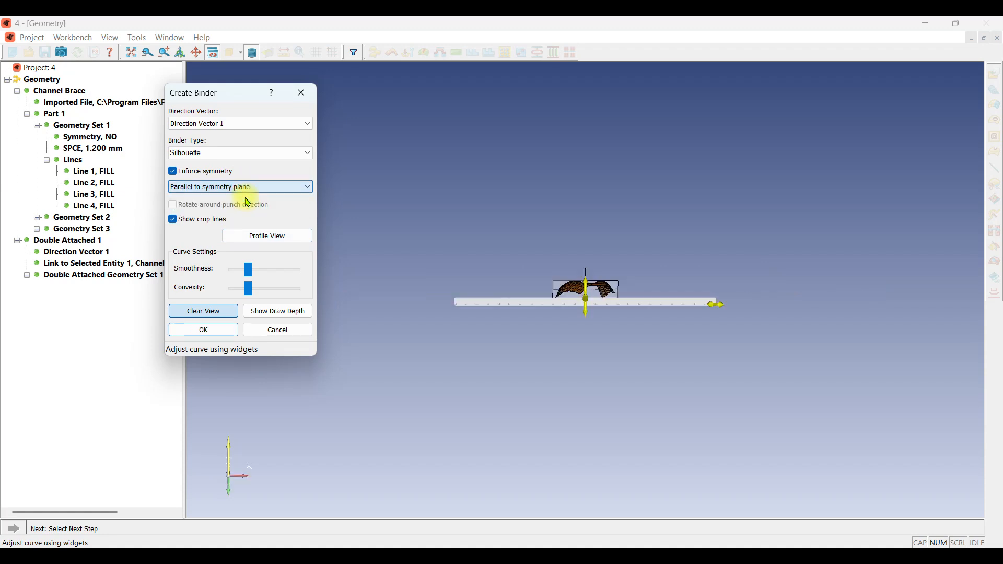
click(214, 312)
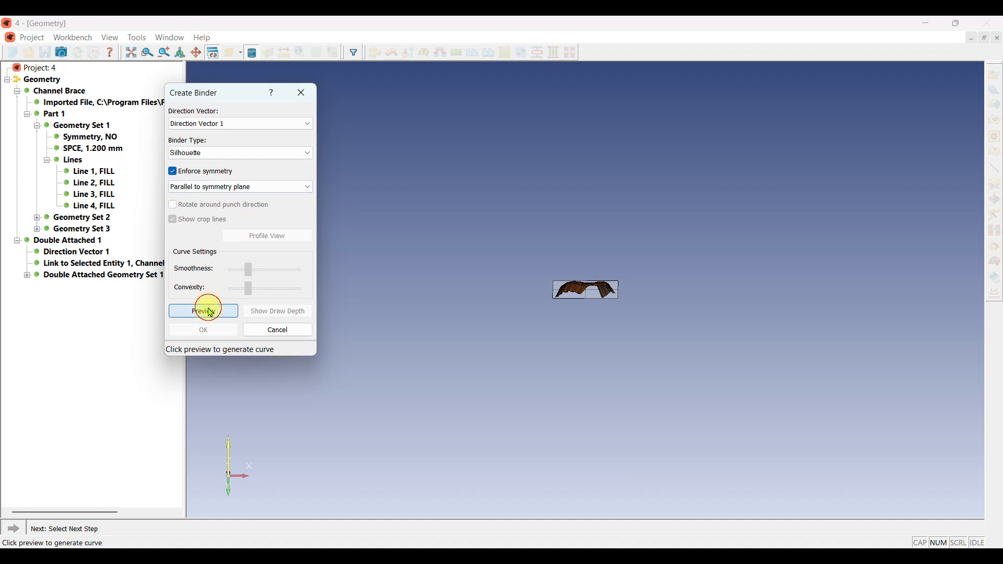
click(211, 312)
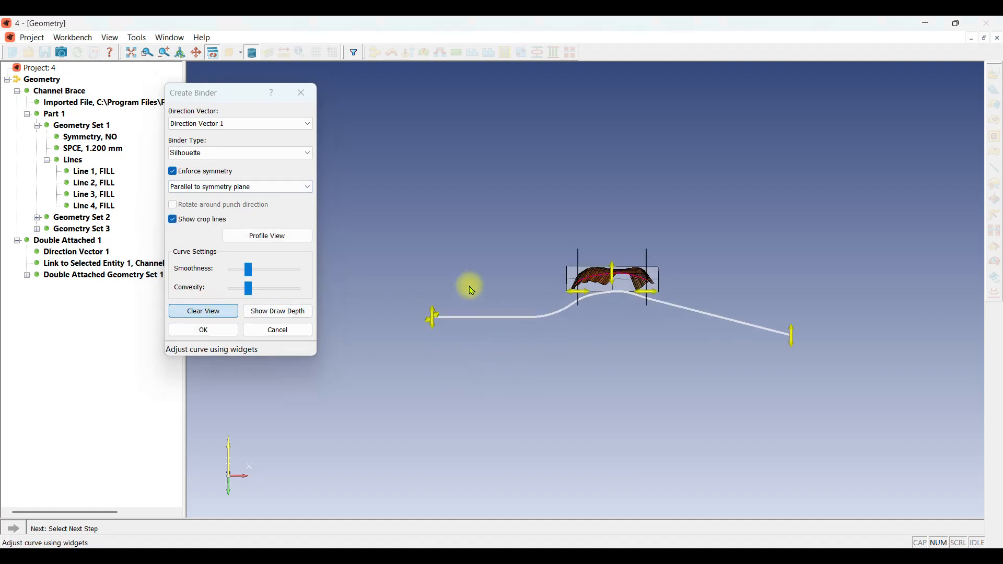
- Reshape the parallel silhouette binder profile by raising its far end and lowering the curve's middle beneath the part
drag(789, 328, 790, 295)
scroll(641, 259, up, 3)
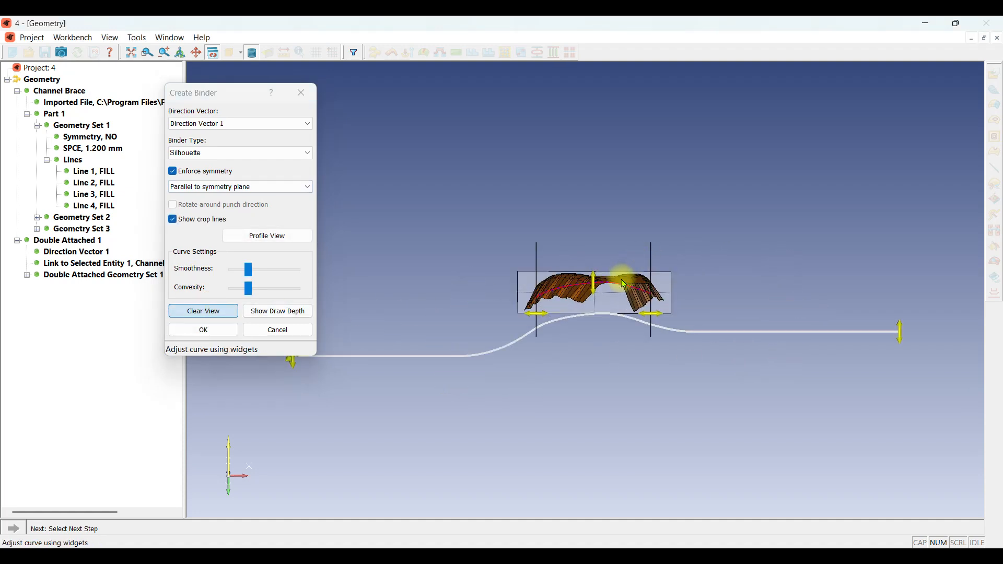
scroll(621, 279, up, 3)
drag(575, 285, 576, 316)
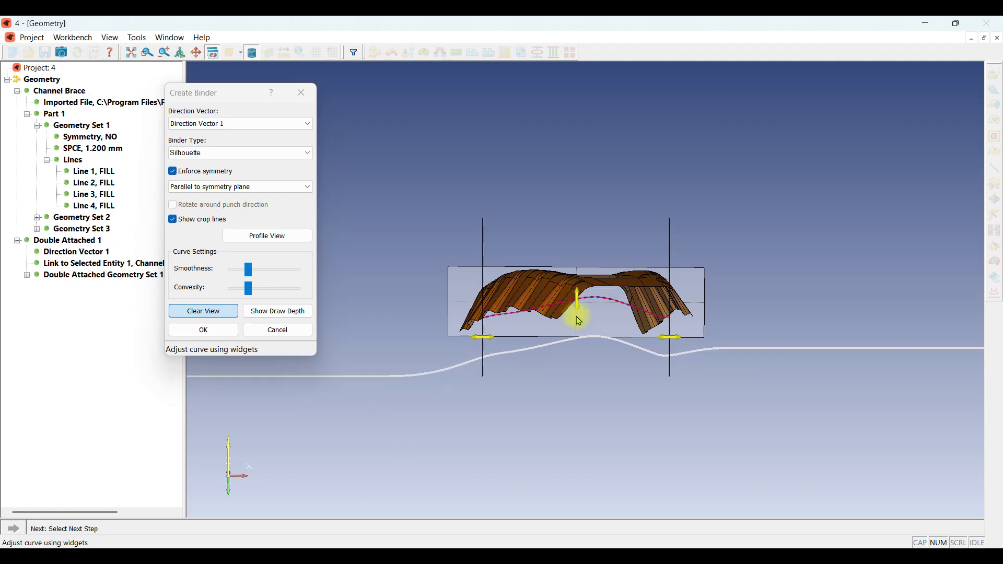
scroll(642, 328, down, 2)
scroll(643, 338, down, 1)
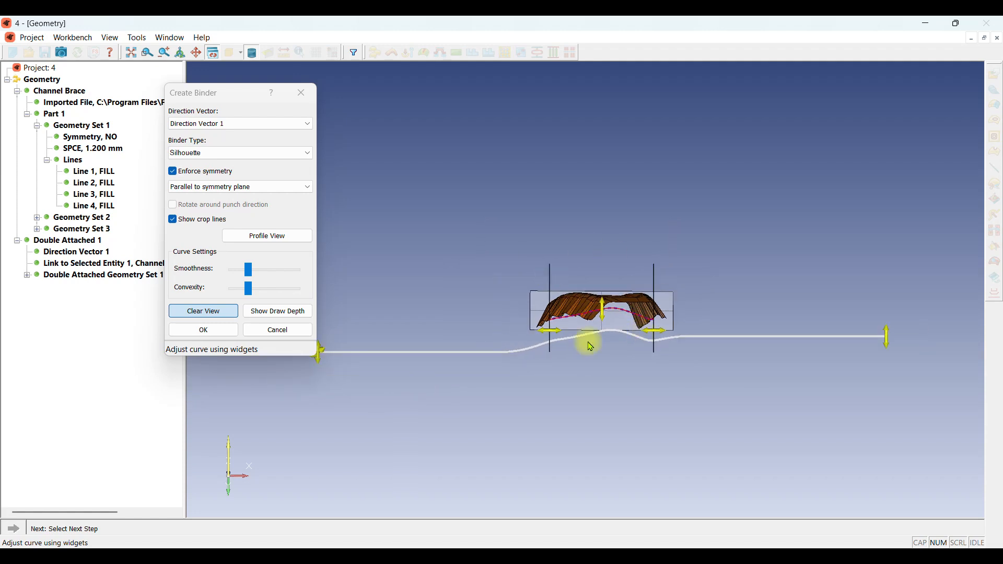
- Set the silhouette binder's profile to perpendicular to the symmetry plane, regenerate its curve preview, and create the binder
click(269, 188)
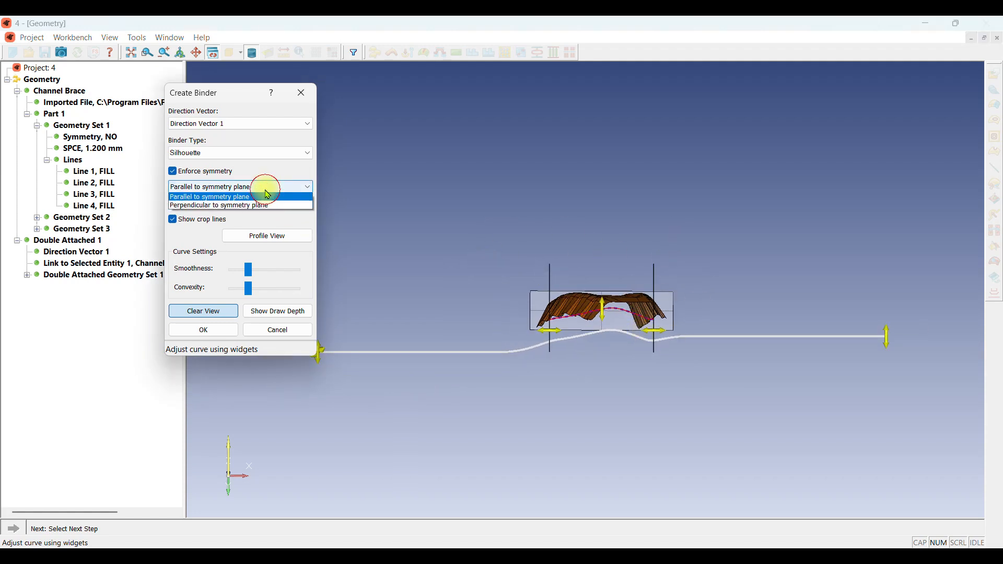
click(266, 207)
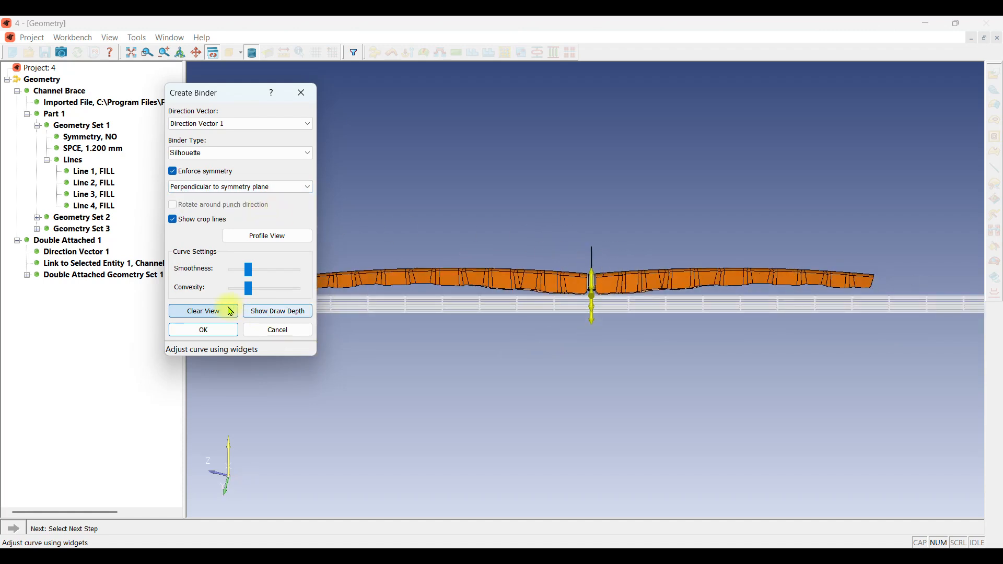
click(226, 313)
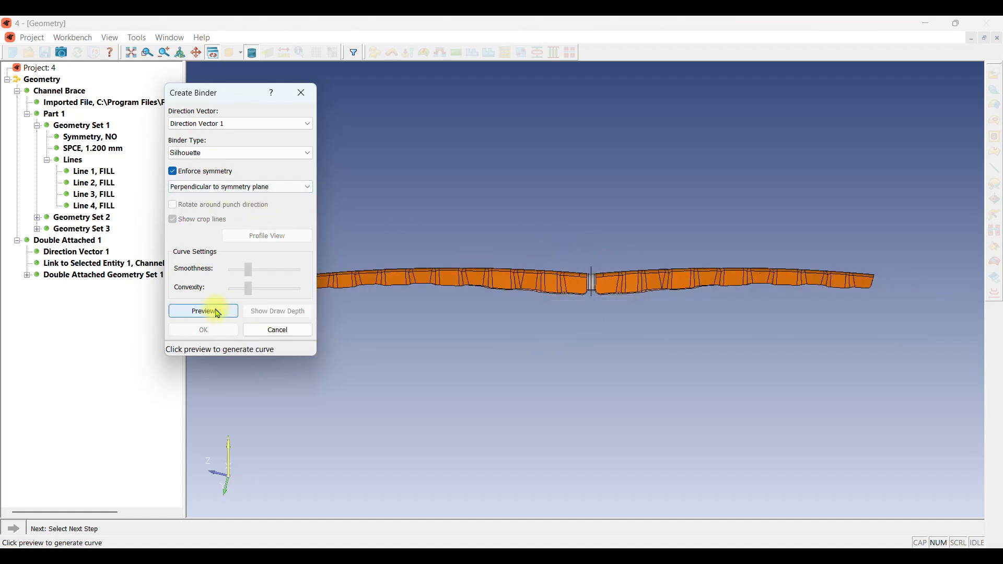
scroll(649, 316, down, 3)
scroll(522, 320, down, 1)
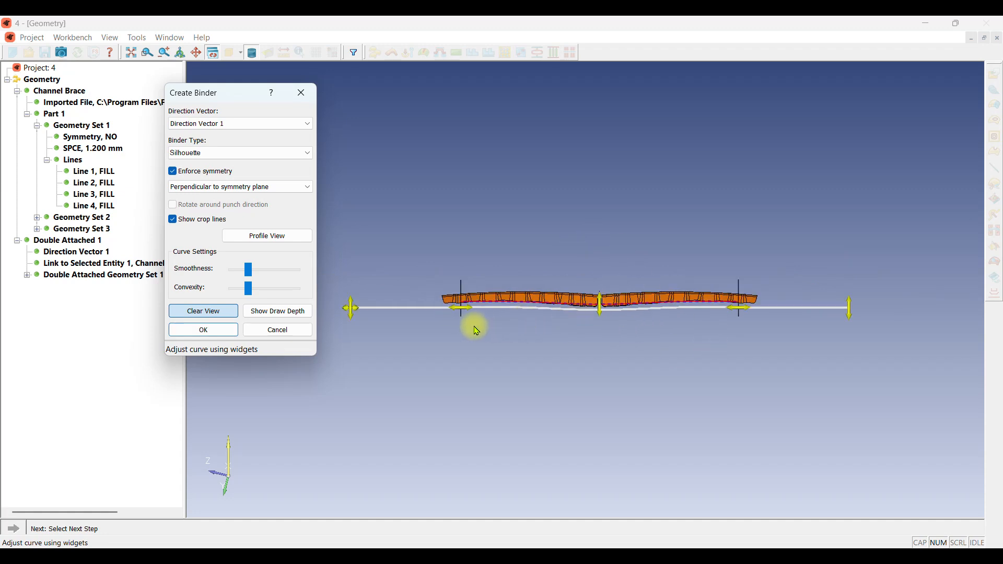
scroll(470, 327, up, 3)
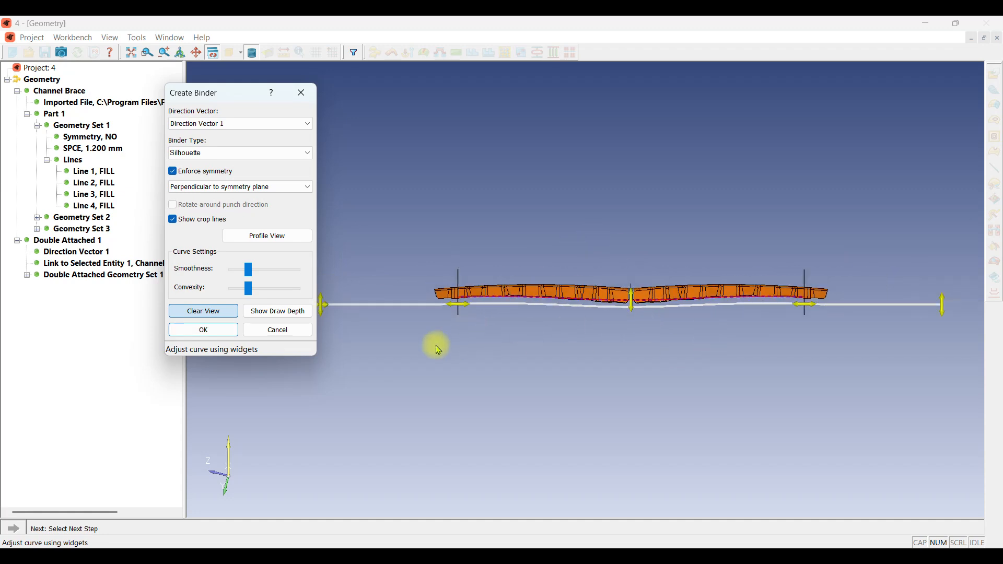
click(208, 330)
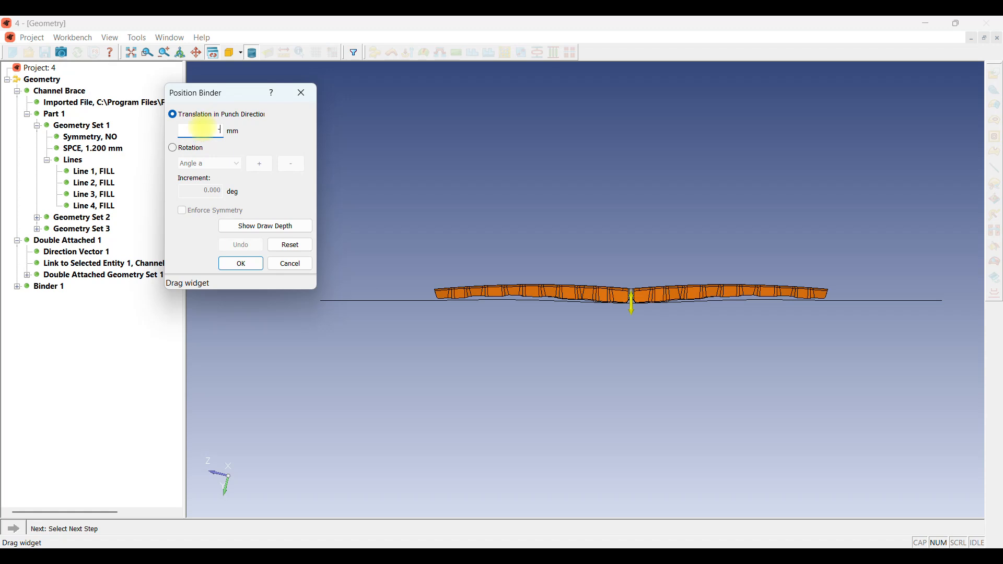
- Position the binder with a translation of -10 mm in the punch direction and inspect it beneath the part
text(-10)
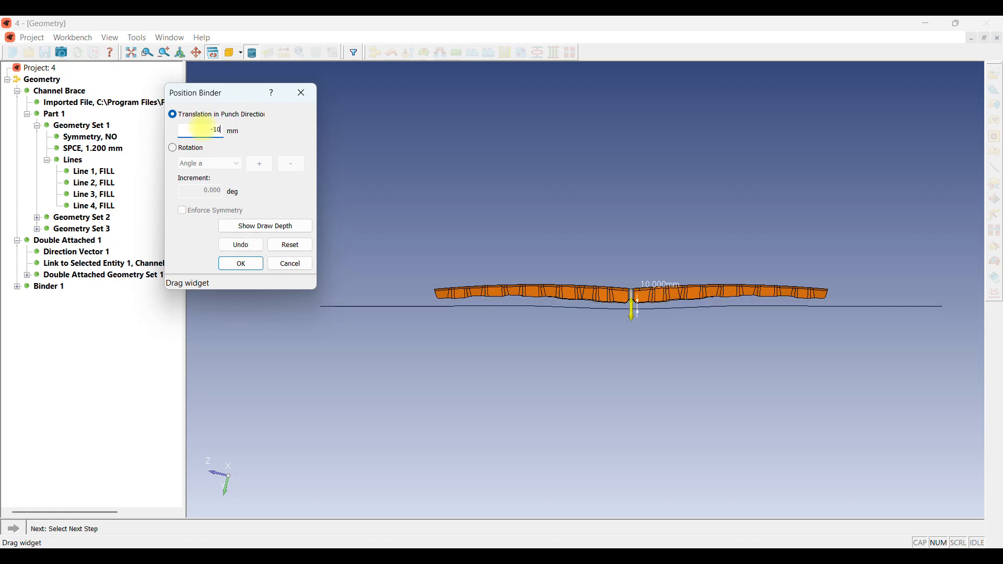
scroll(626, 308, up, 5)
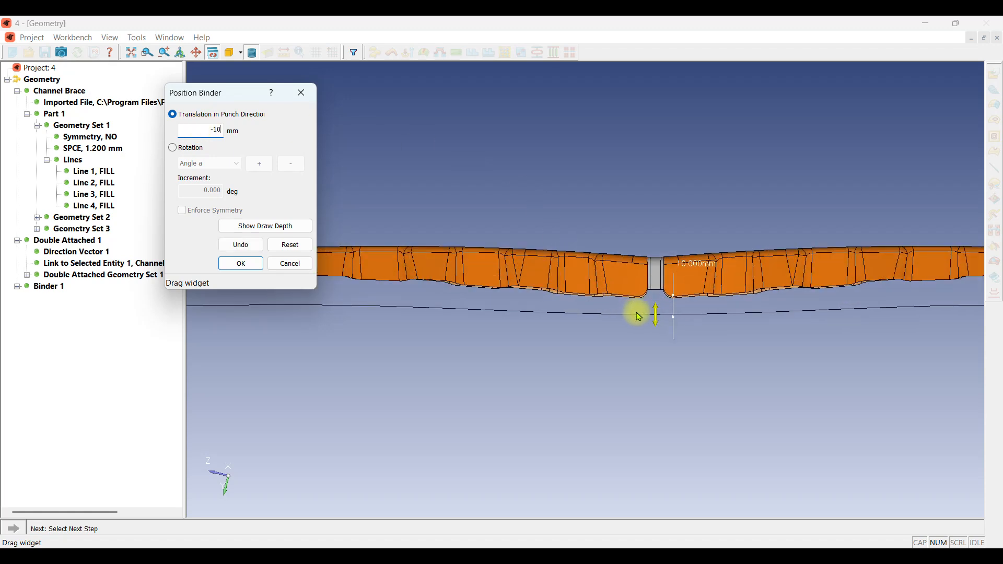
click(245, 264)
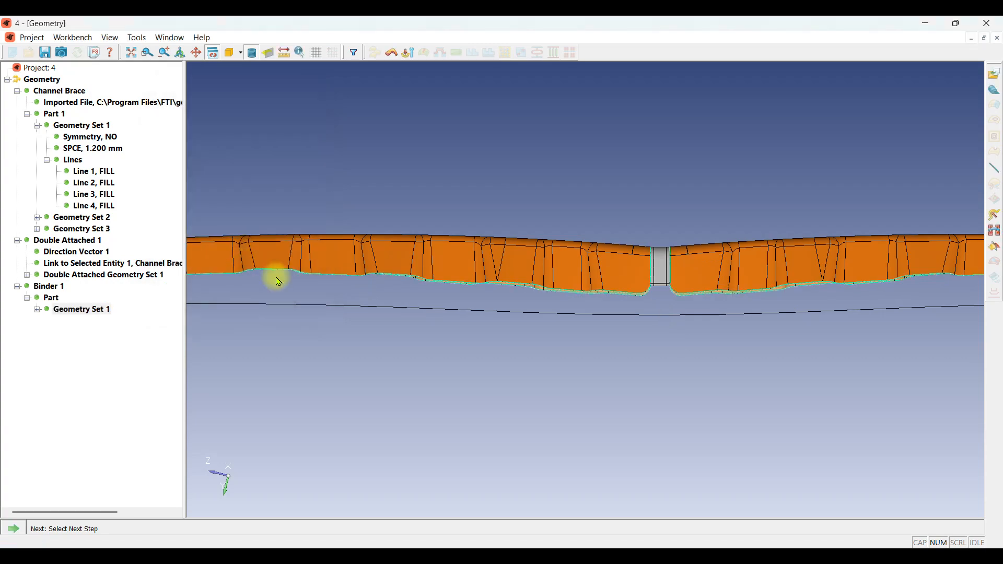
scroll(520, 296, down, 4)
middle_drag(450, 282, 590, 326)
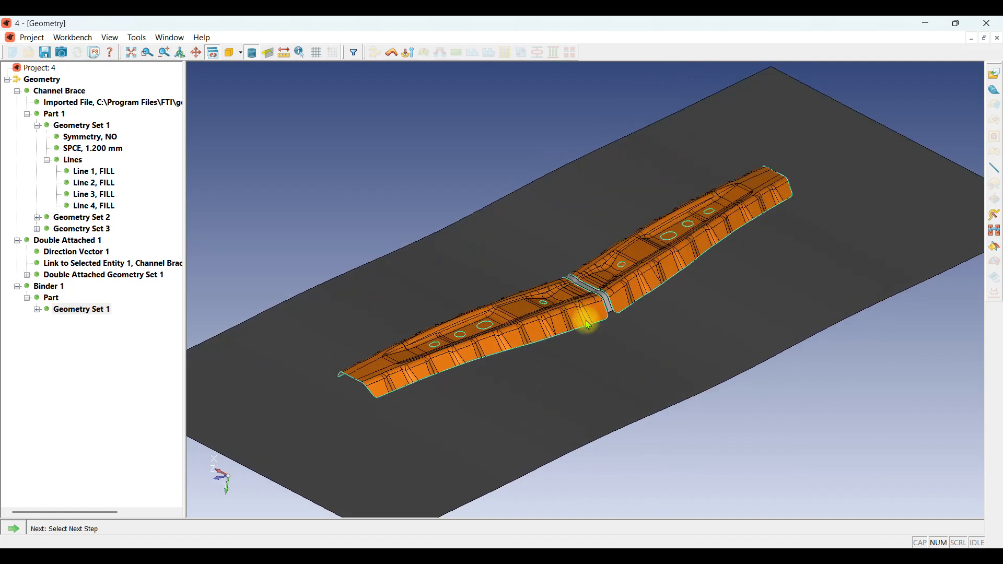
- Start a 3D Addendum using Double Attached 1 as the geometry and Direction Vector 1 as its direction
click(397, 54)
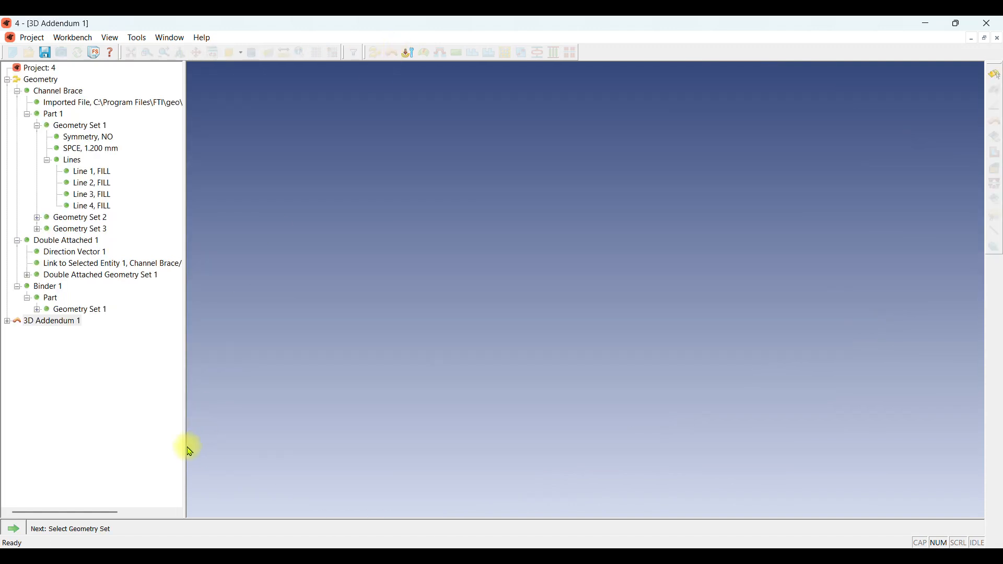
click(21, 532)
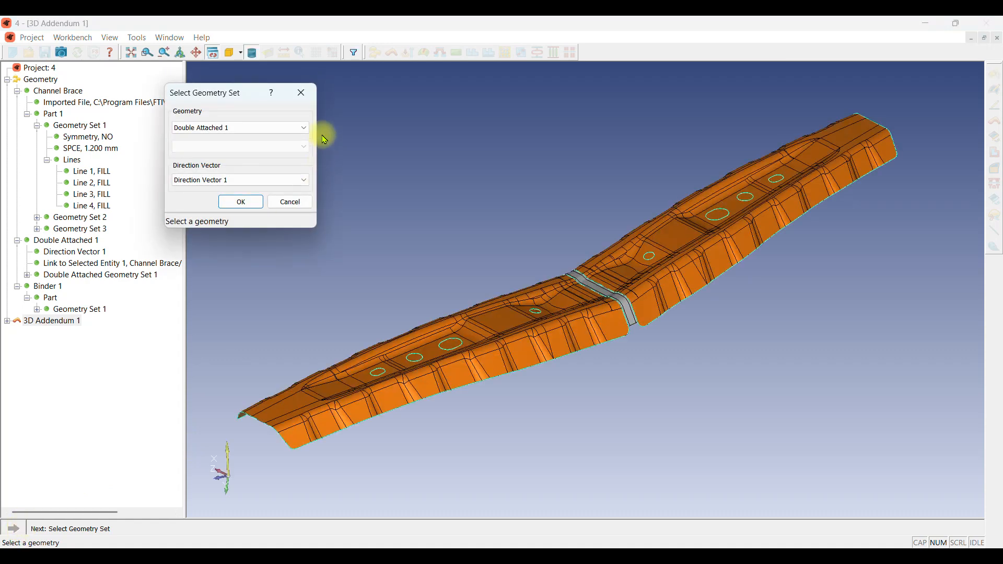
drag(244, 93, 314, 95)
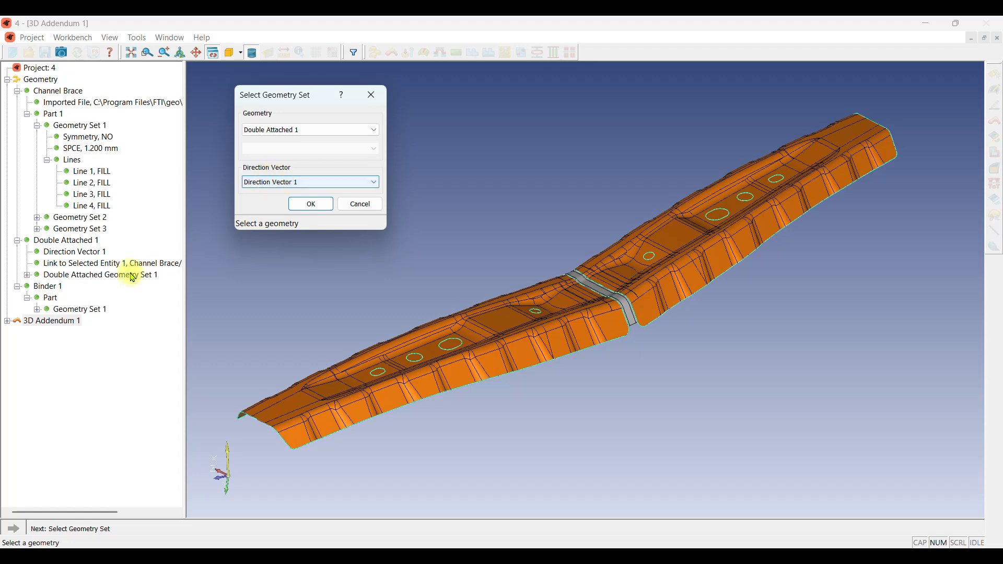
click(311, 204)
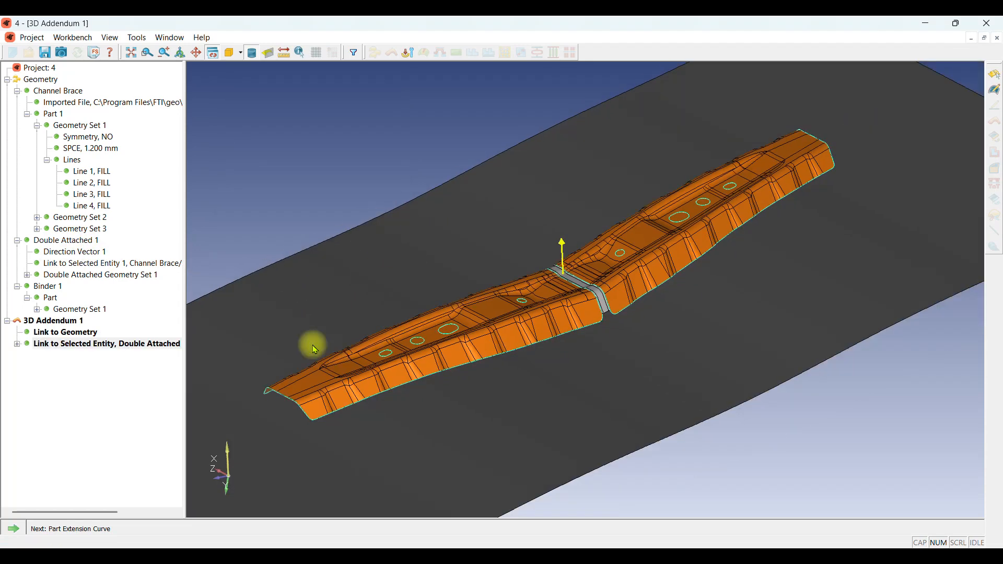
- Start the addendum's part extension curve with a curve offset of 10 mm and inspect it near the bridge
click(13, 528)
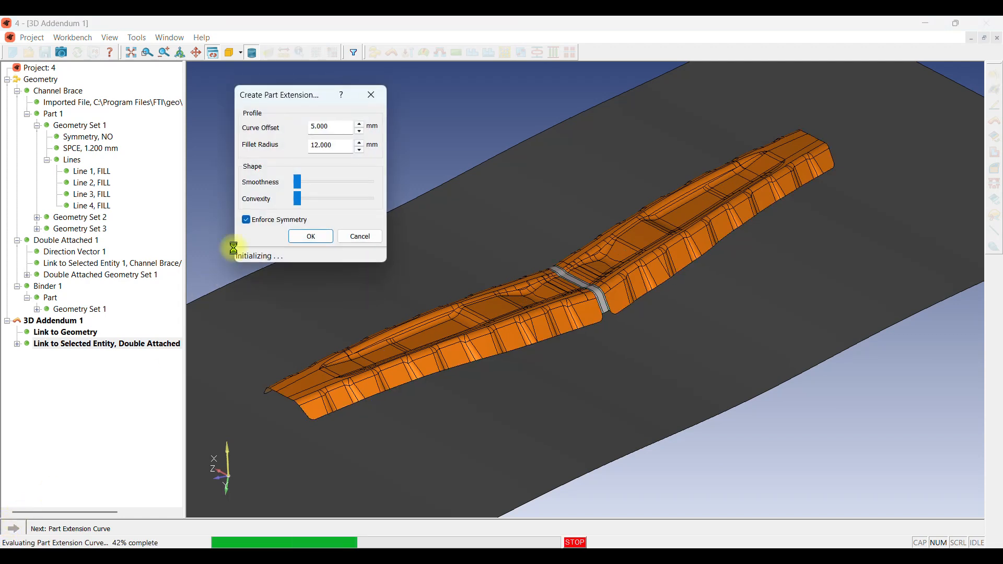
double_click(336, 127)
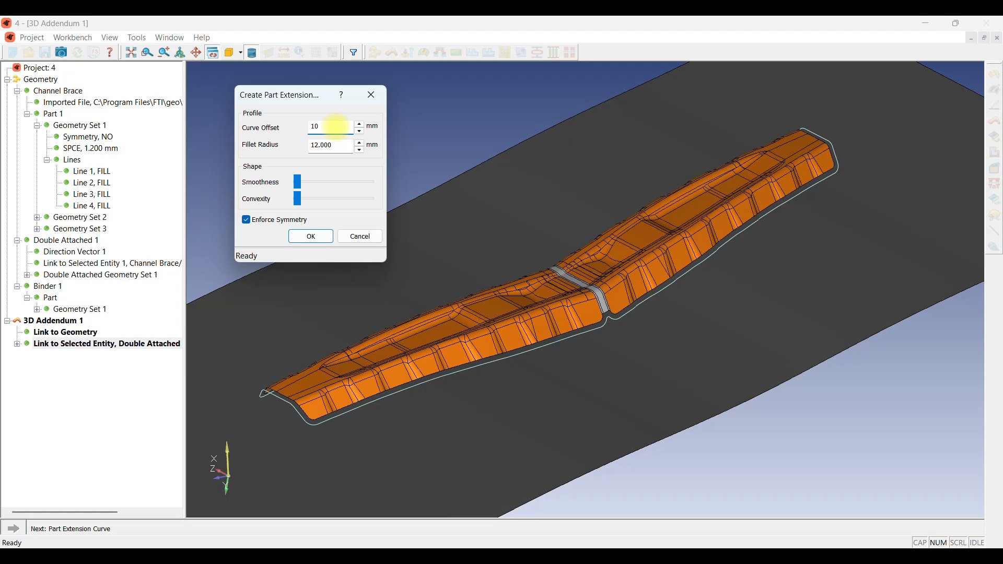
click(347, 147)
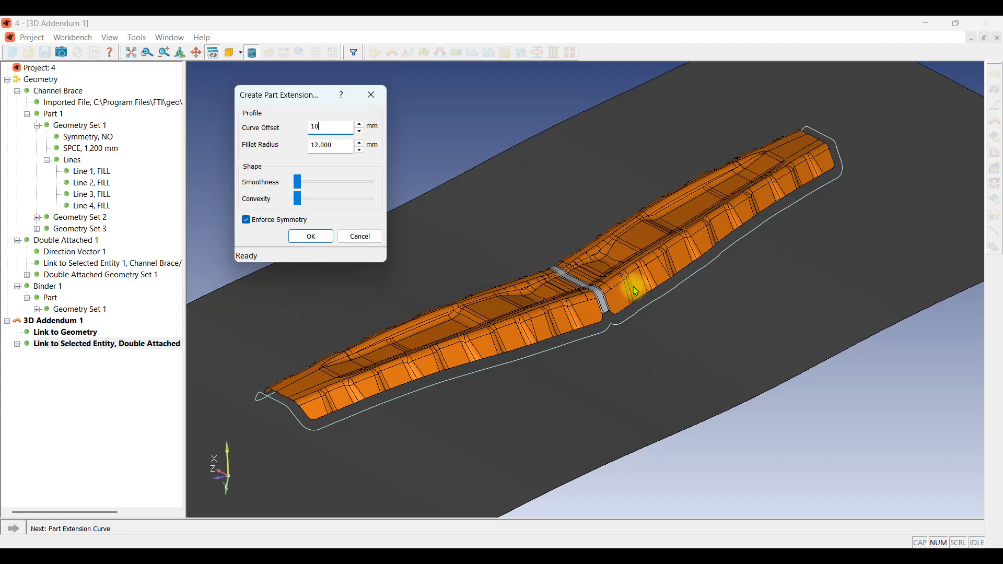
scroll(630, 314, up, 3)
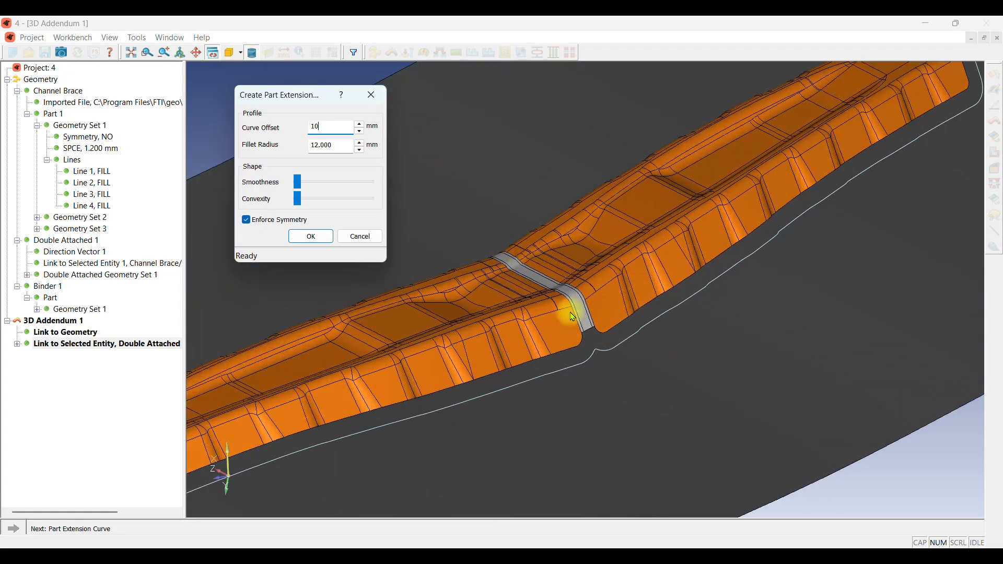
middle_drag(571, 313, 630, 322)
scroll(608, 333, up, 2)
scroll(618, 329, up, 2)
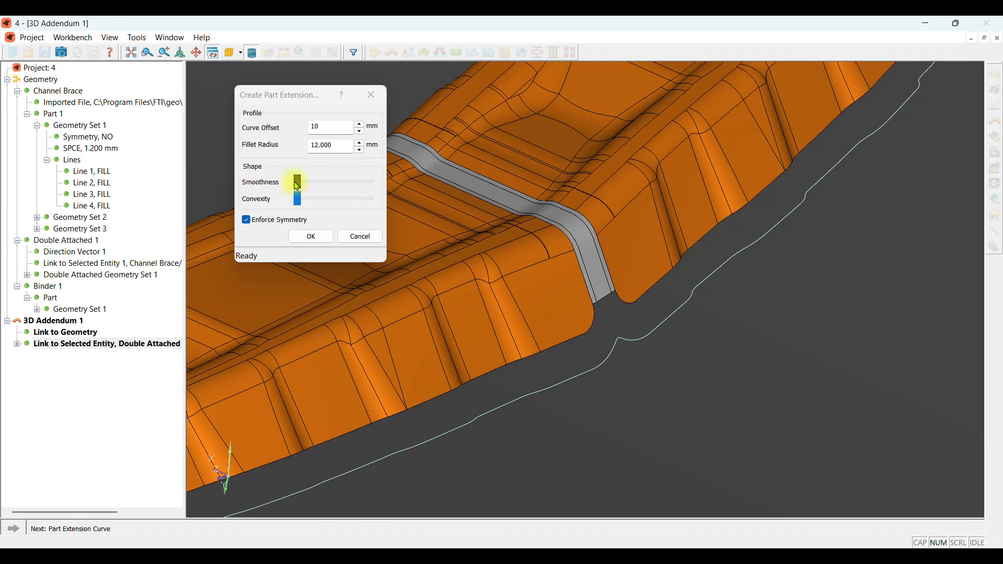
- Raise the part extension curve's smoothness to about halfway and its convexity to about two thirds, and create the curve
drag(297, 186, 304, 186)
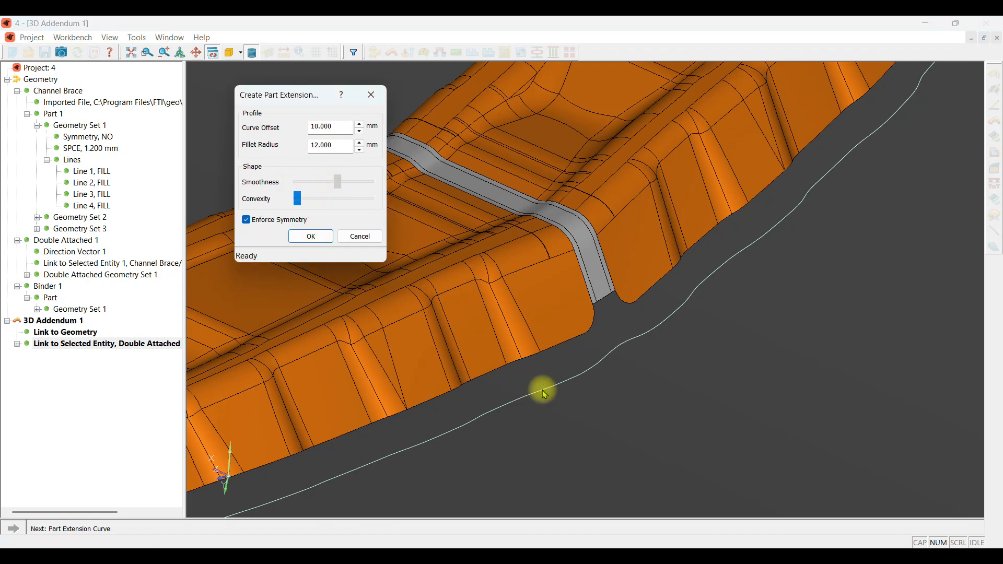
middle_drag(618, 306, 519, 262)
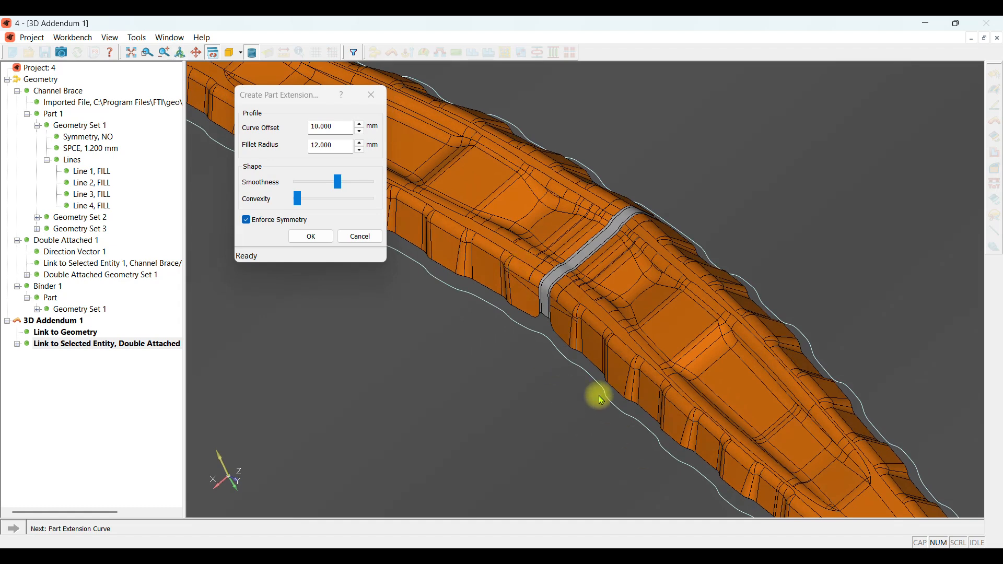
drag(302, 201, 352, 197)
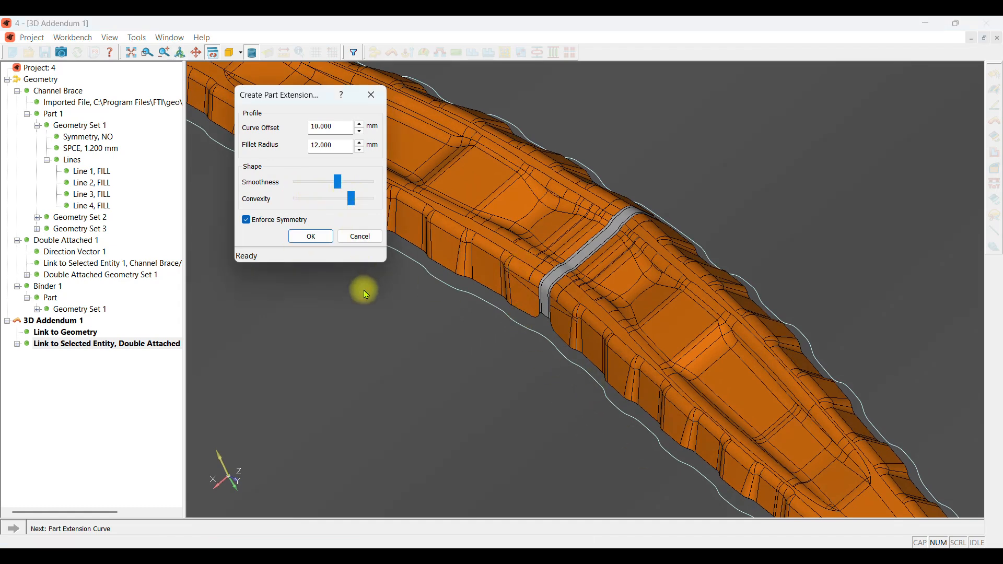
middle_drag(372, 287, 747, 297)
click(311, 236)
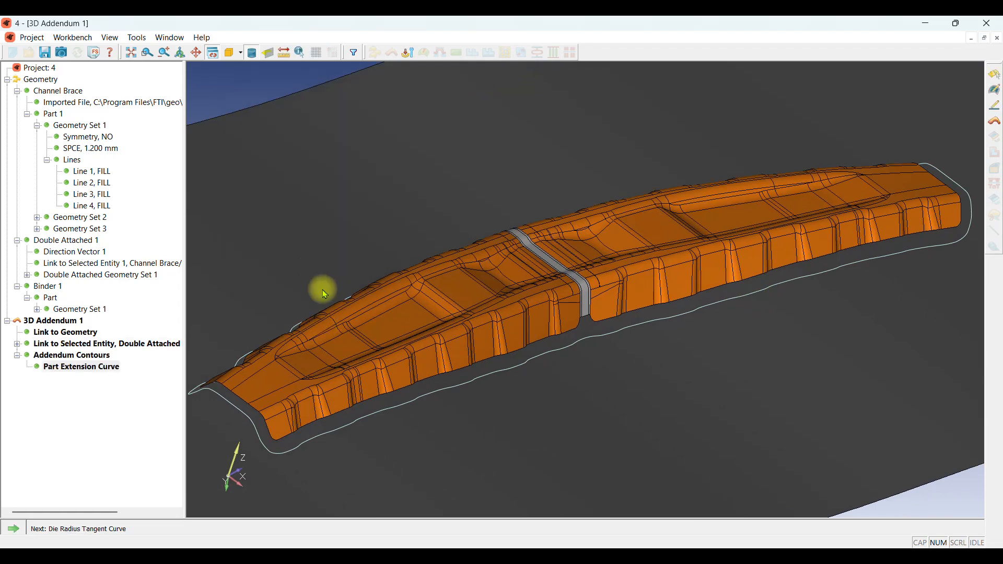
- Create the die radius tangent curve with its smoothness and convexity both raised to slightly above halfway
click(14, 528)
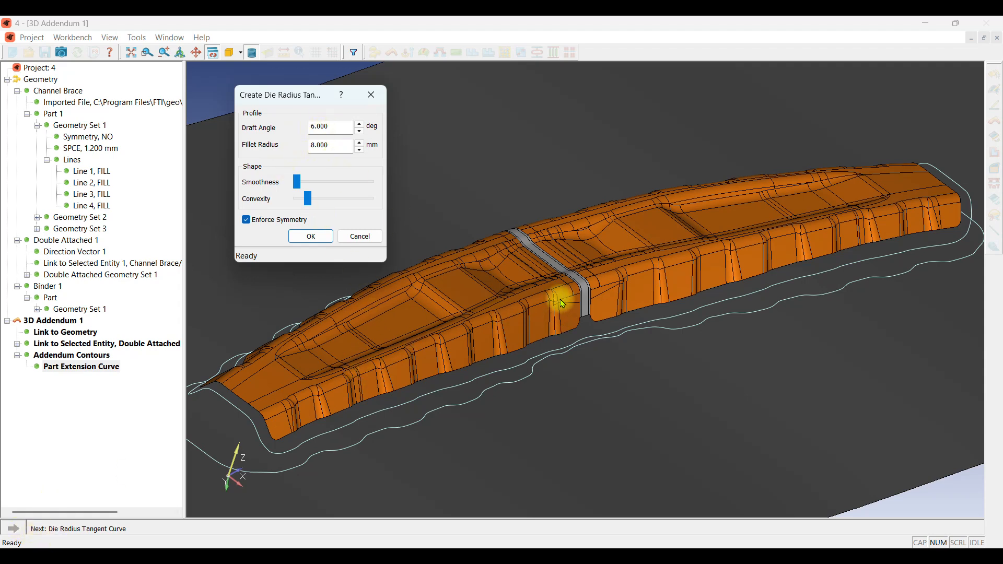
middle_drag(562, 298, 566, 301)
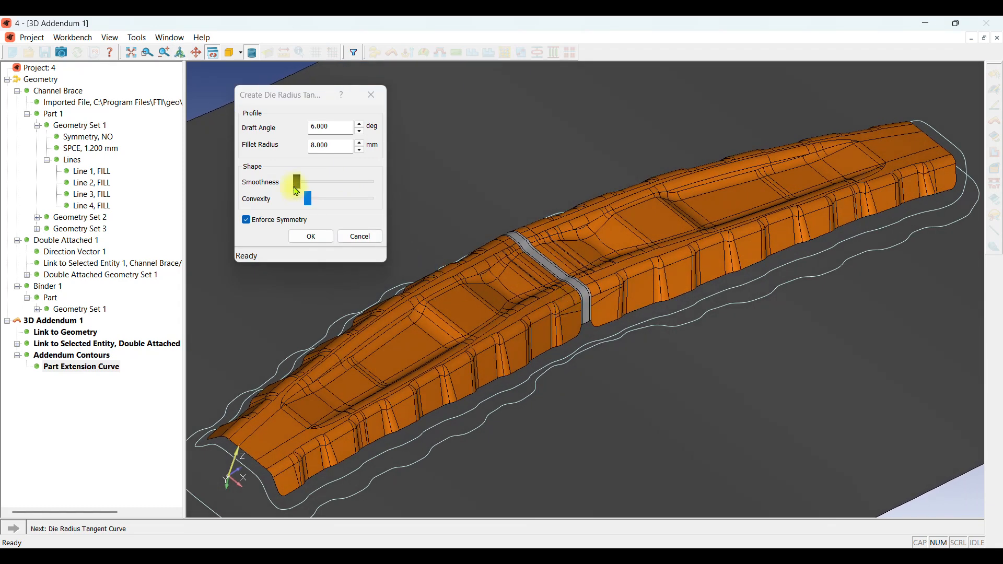
drag(297, 182, 343, 185)
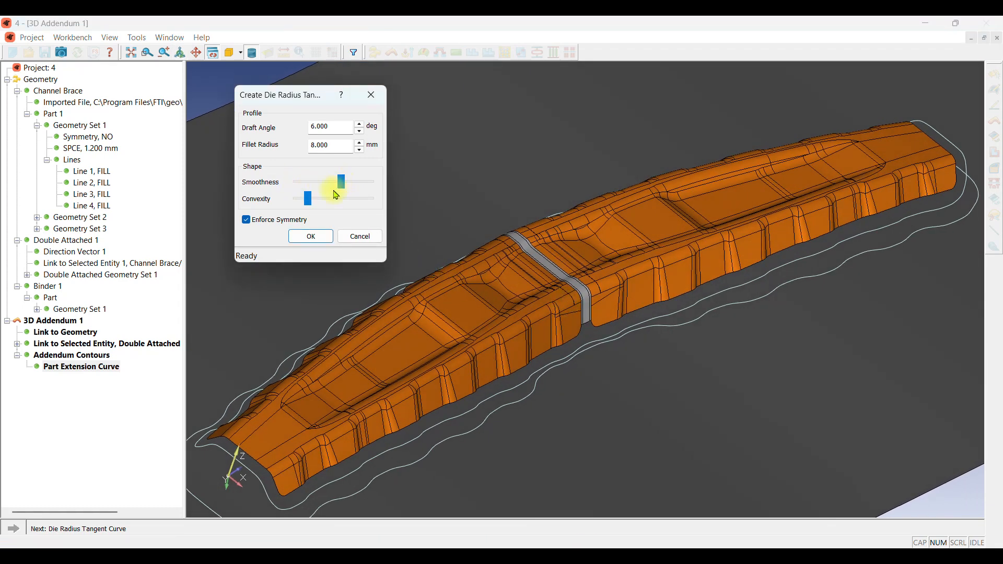
drag(310, 199, 336, 199)
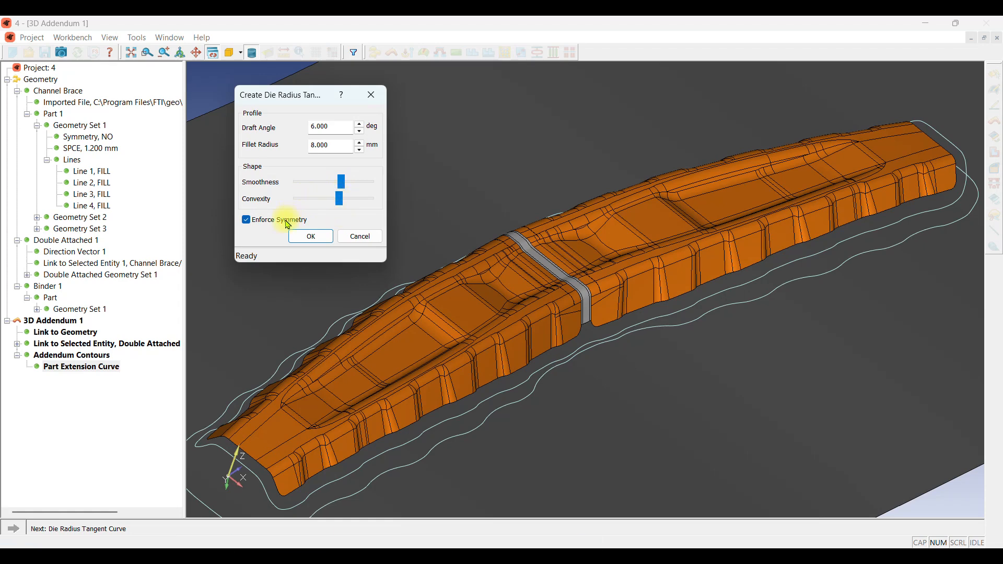
mouse_move(557, 284)
middle_down()
mouse_move(605, 317)
mouse_move(558, 286)
middle_up()
scroll(618, 365, up, 8)
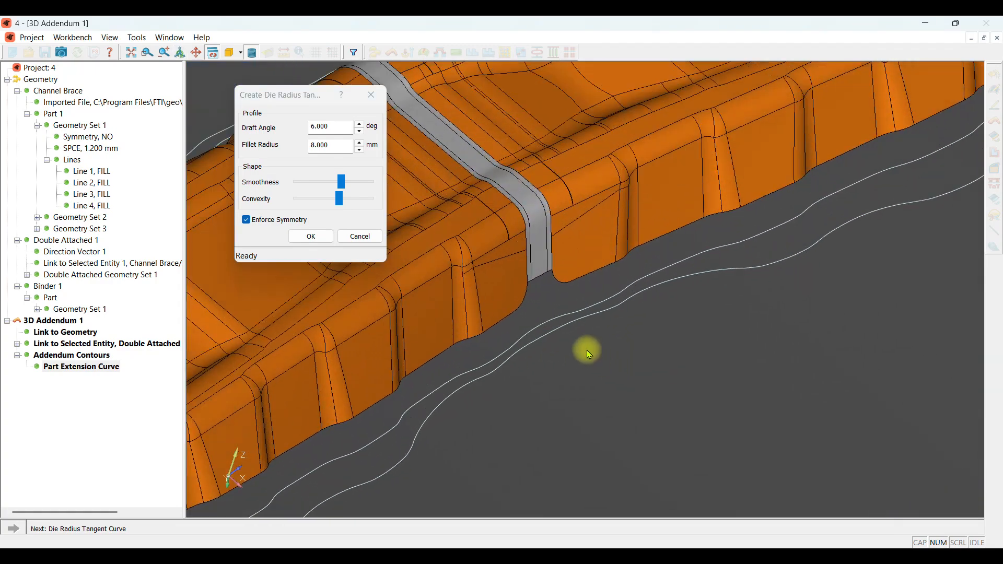
scroll(559, 301, down, 5)
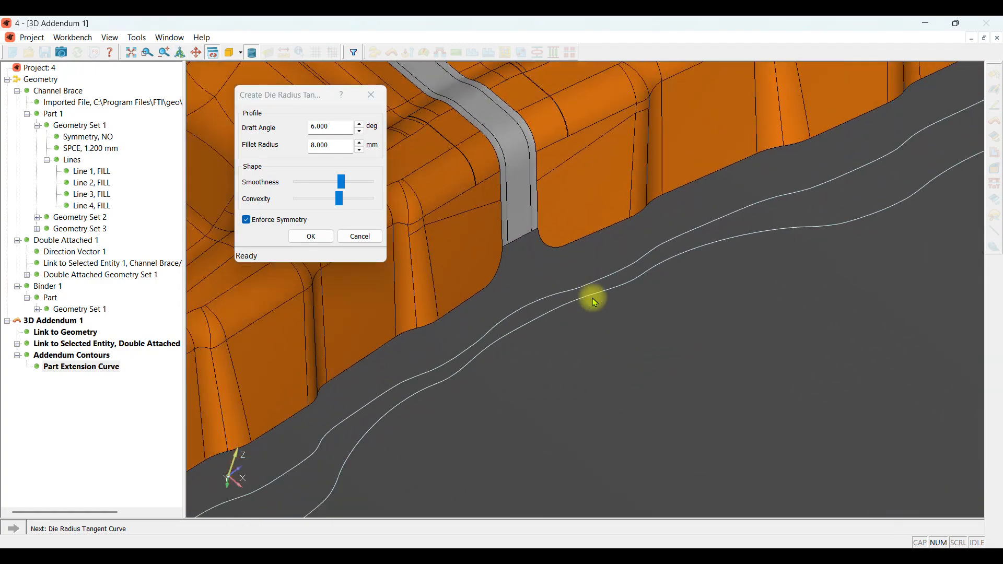
click(324, 236)
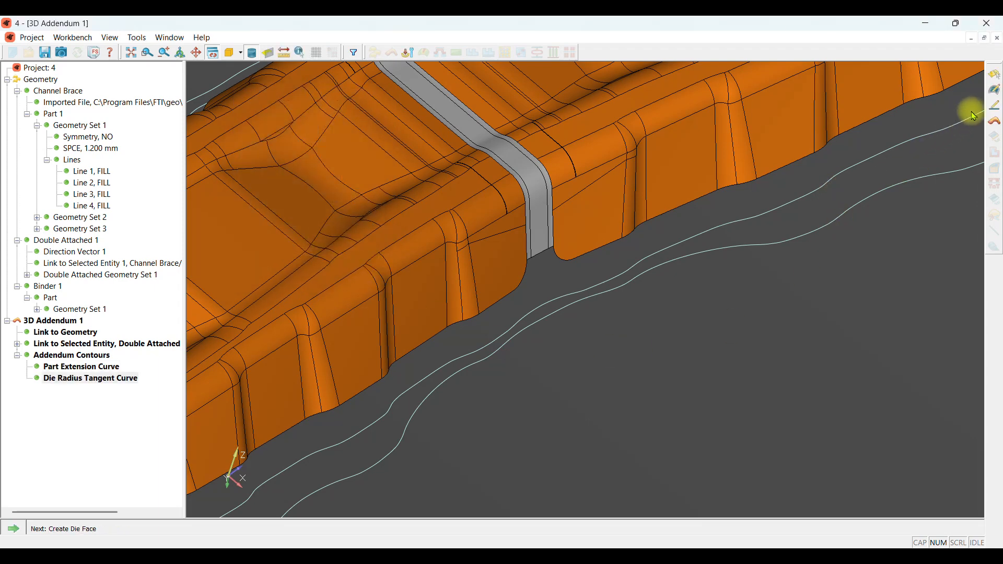
- Start editing the die radius tangent curve near the bridge with symmetry enforced
click(997, 110)
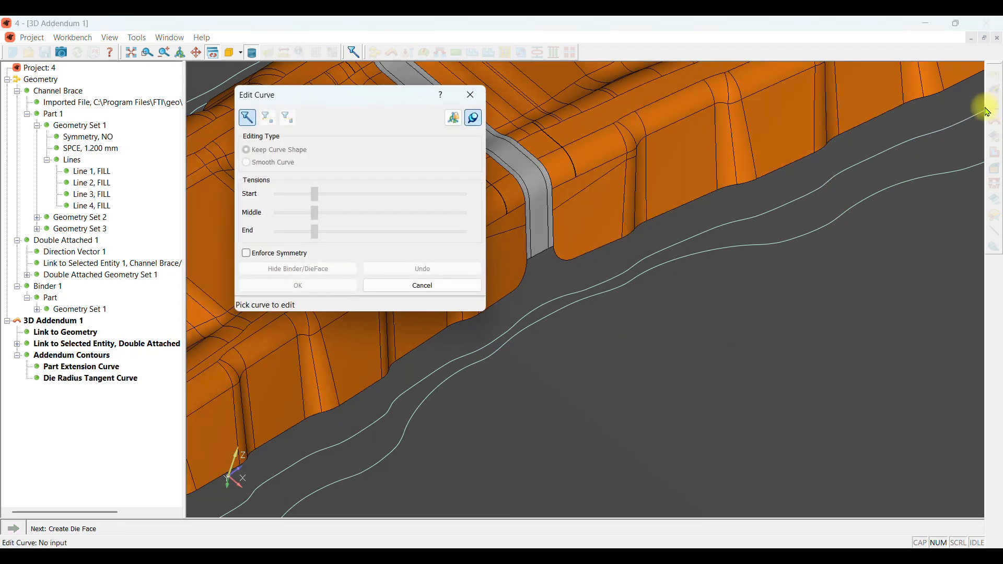
drag(307, 100, 258, 99)
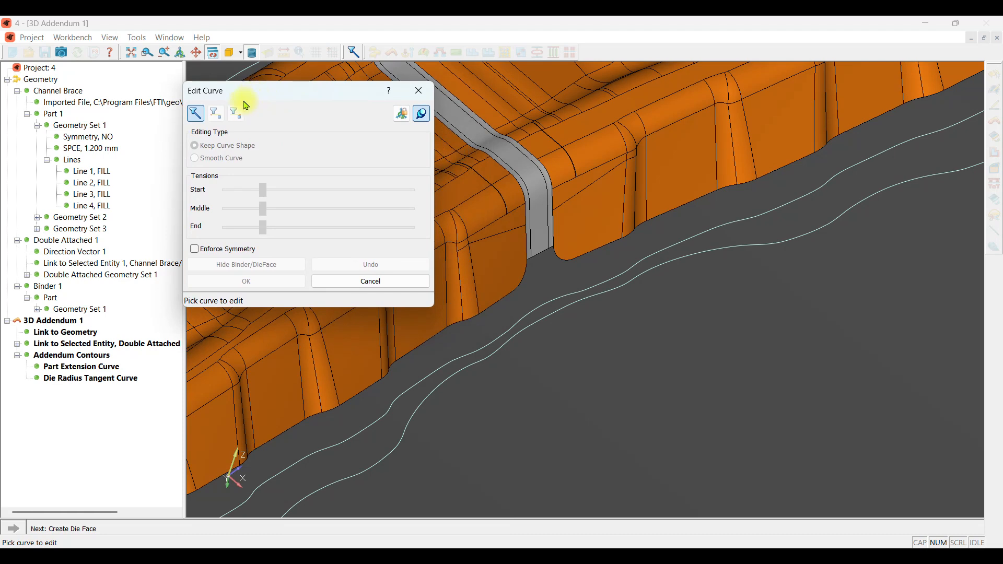
click(196, 252)
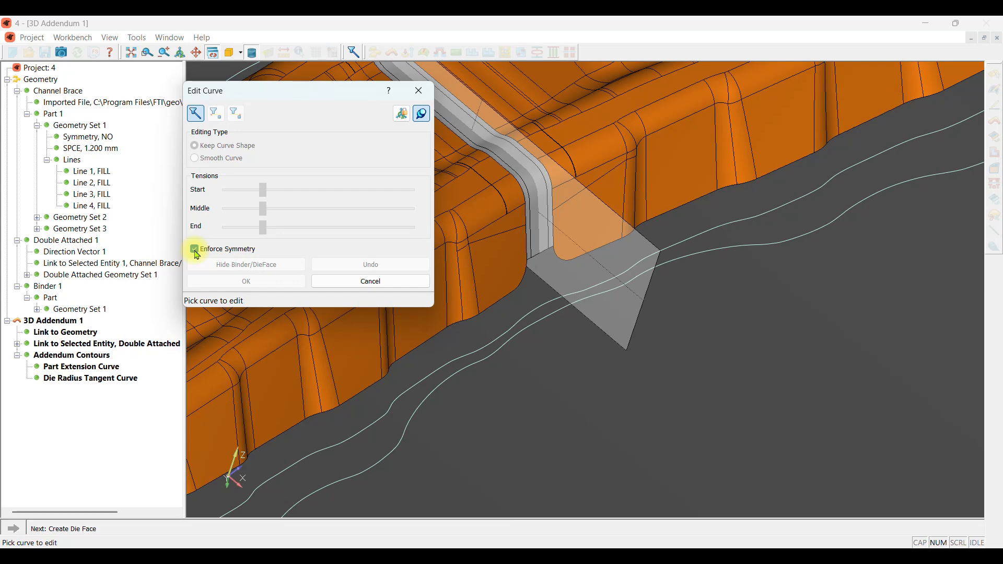
scroll(803, 316, down, 3)
middle_drag(703, 302, 696, 305)
click(578, 333)
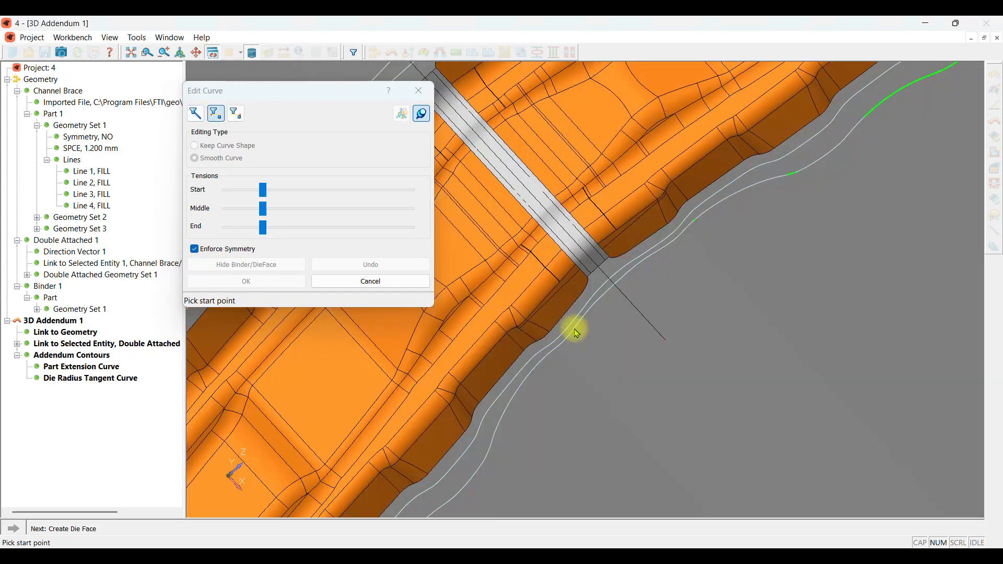
- Mark the stretch of the die radius tangent curve across the bridge for smoothing, with start and end points about equally far from the symmetry plane
click(577, 327)
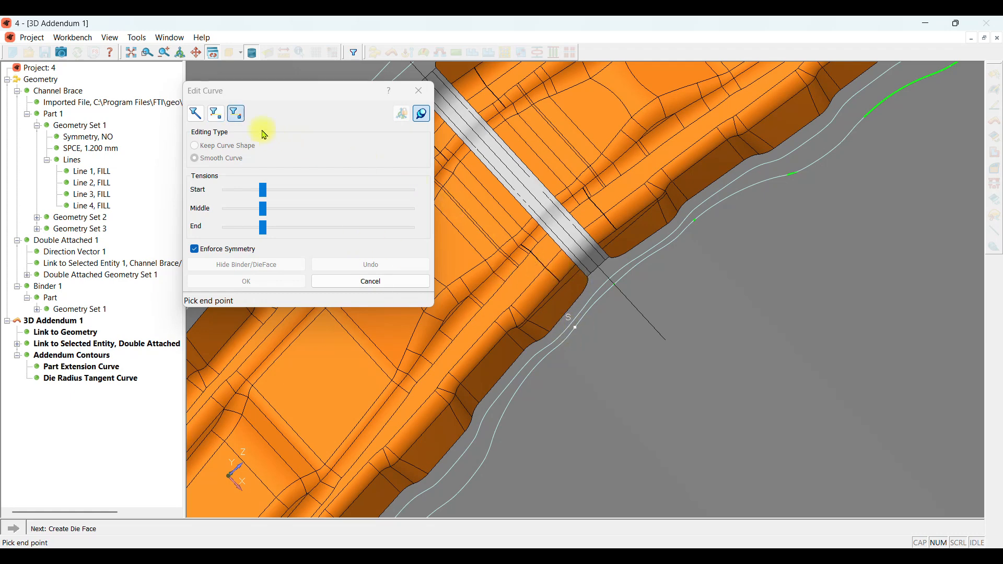
click(217, 116)
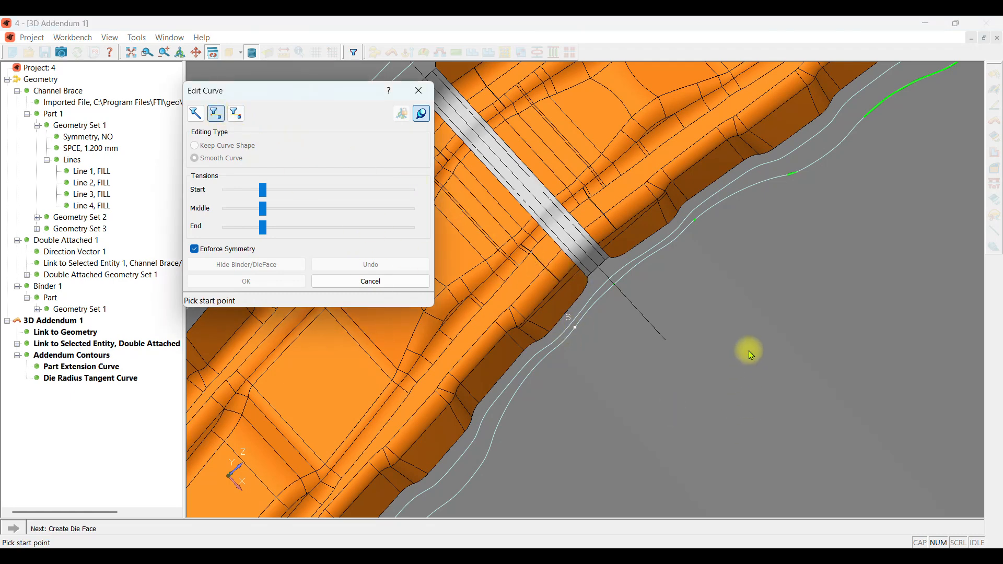
scroll(744, 351, down, 3)
scroll(605, 389, down, 2)
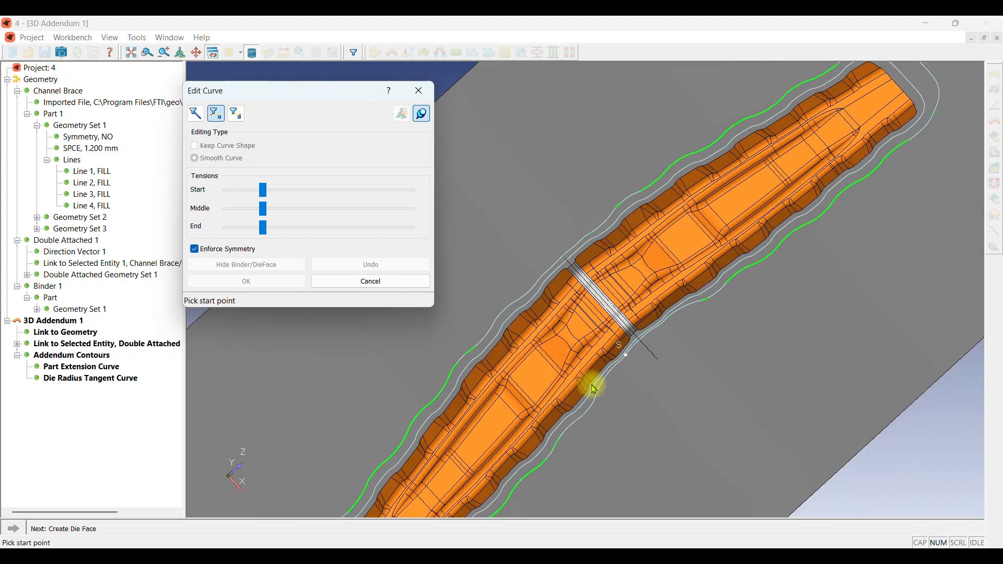
scroll(605, 389, up, 2)
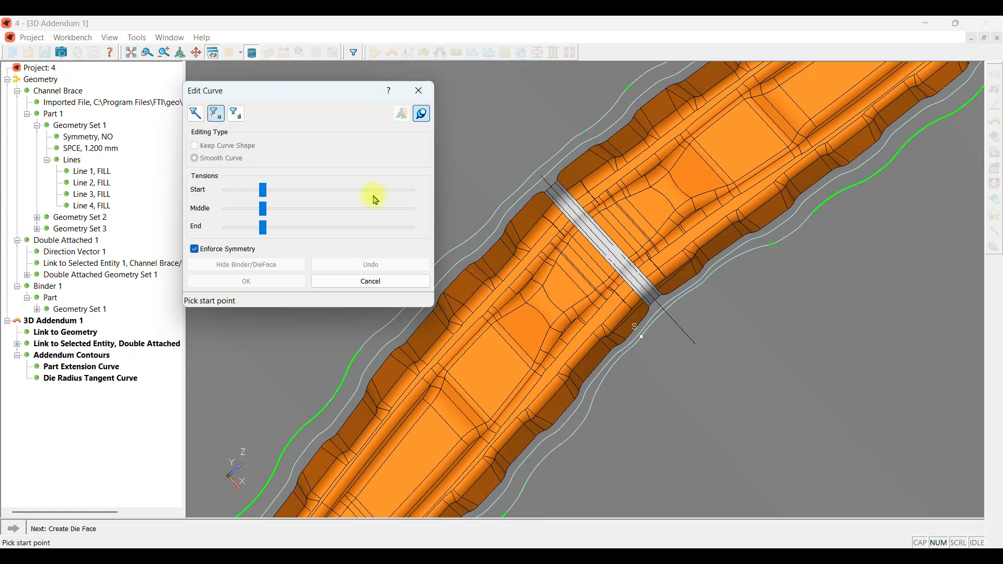
scroll(602, 452, up, 1)
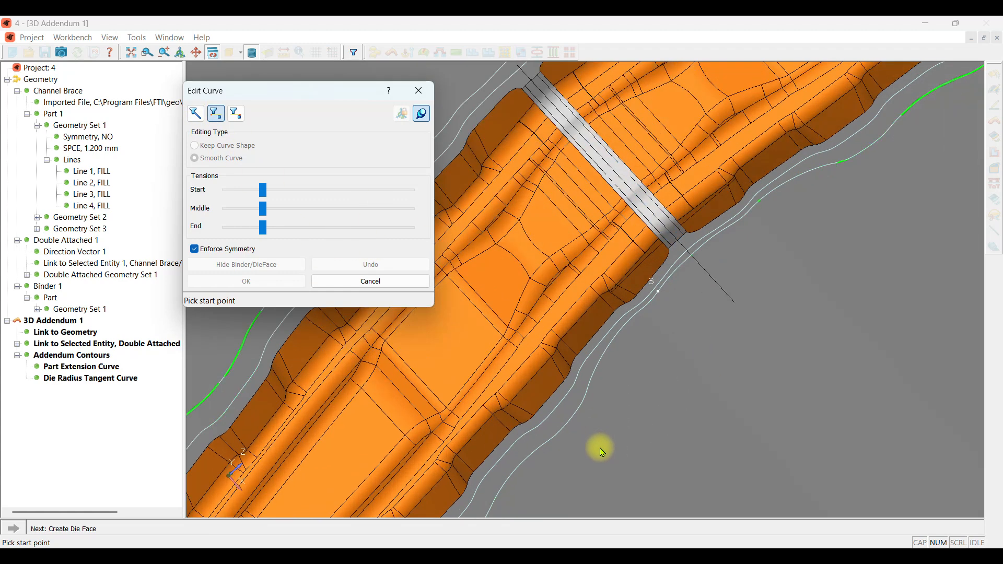
scroll(602, 452, up, 1)
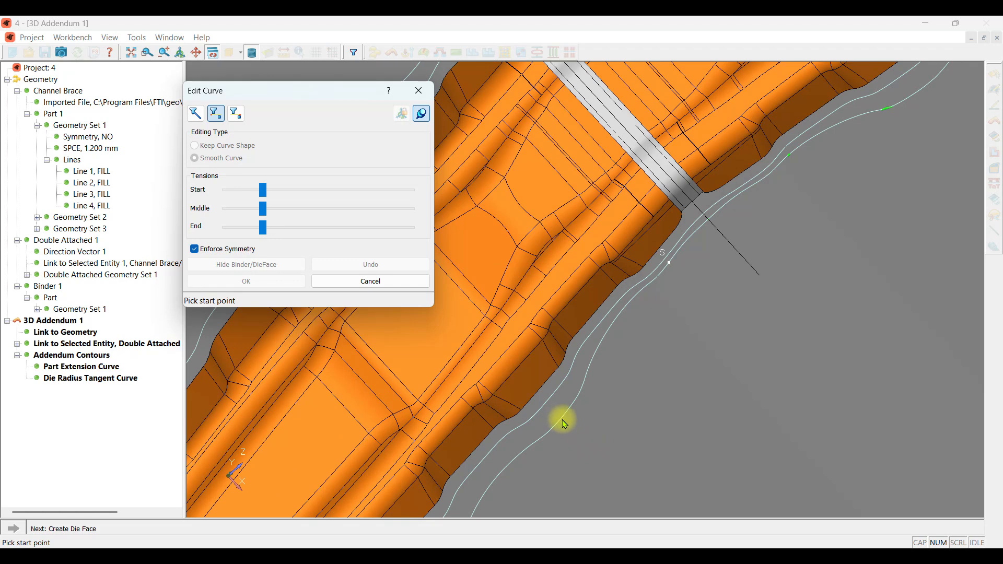
click(564, 423)
scroll(535, 450, down, 2)
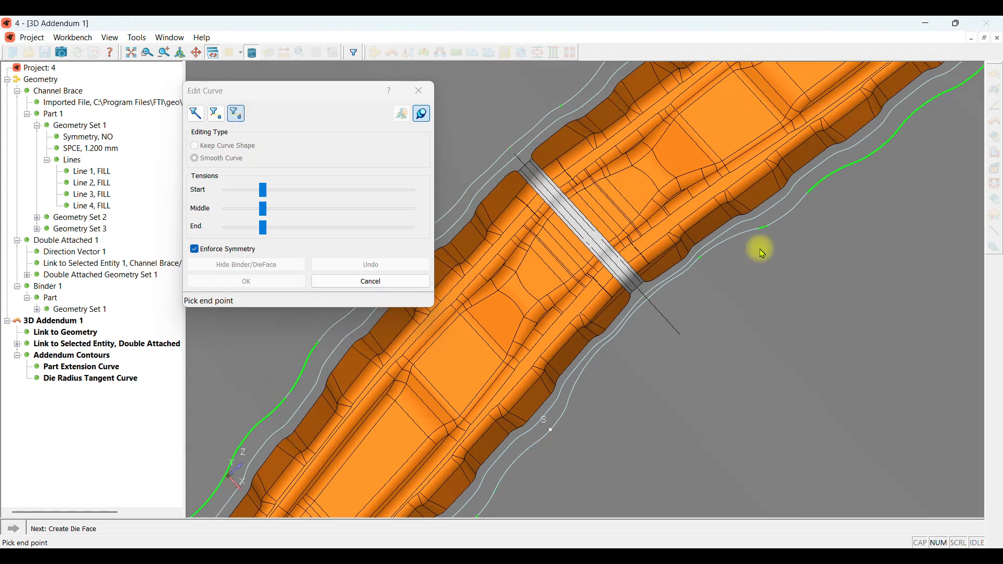
click(783, 222)
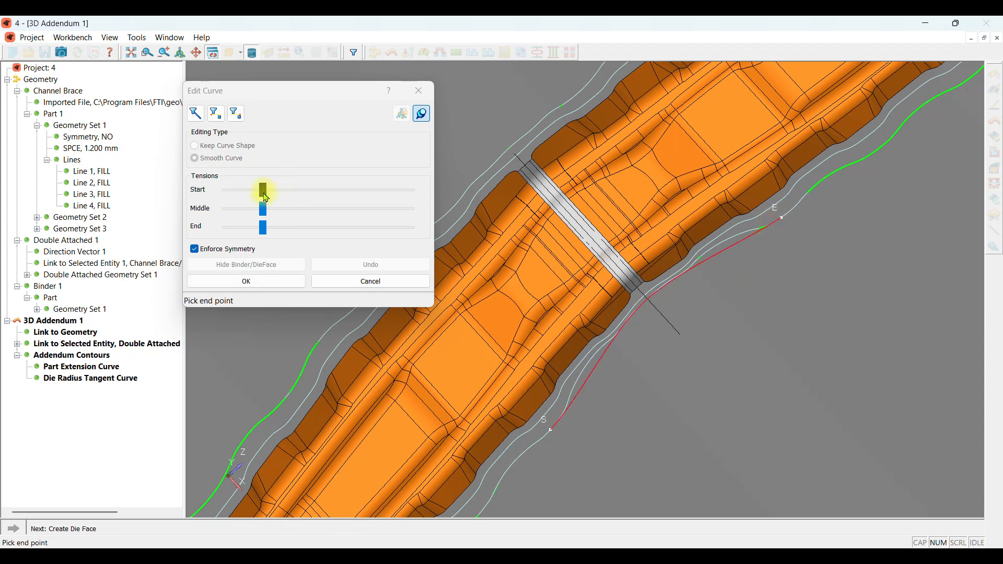
- Pull the midpoint of the smoothed section outward by about 10 mm and set its three tensions to slightly above minimum
drag(265, 194, 223, 227)
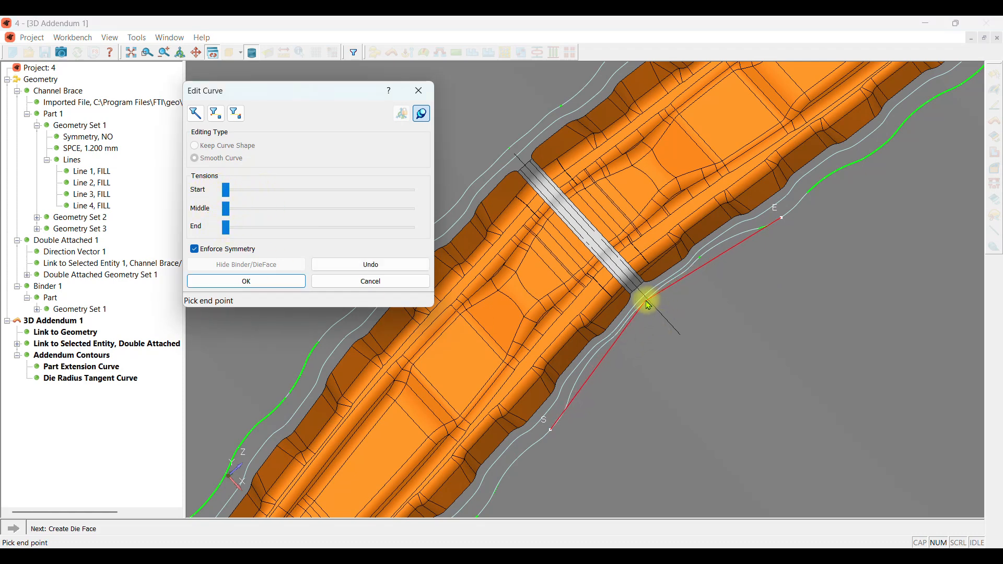
drag(647, 301, 662, 311)
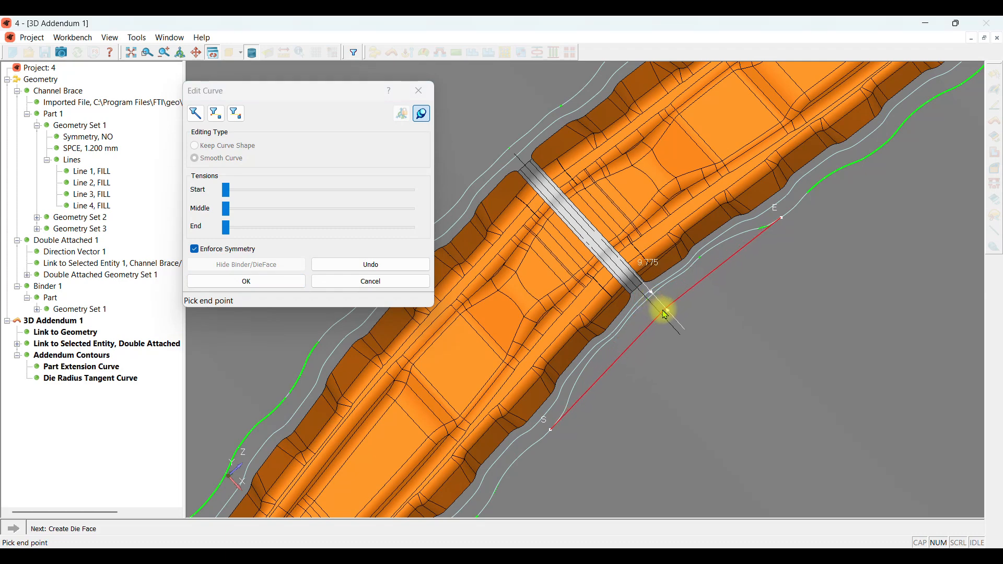
scroll(665, 315, up, 2)
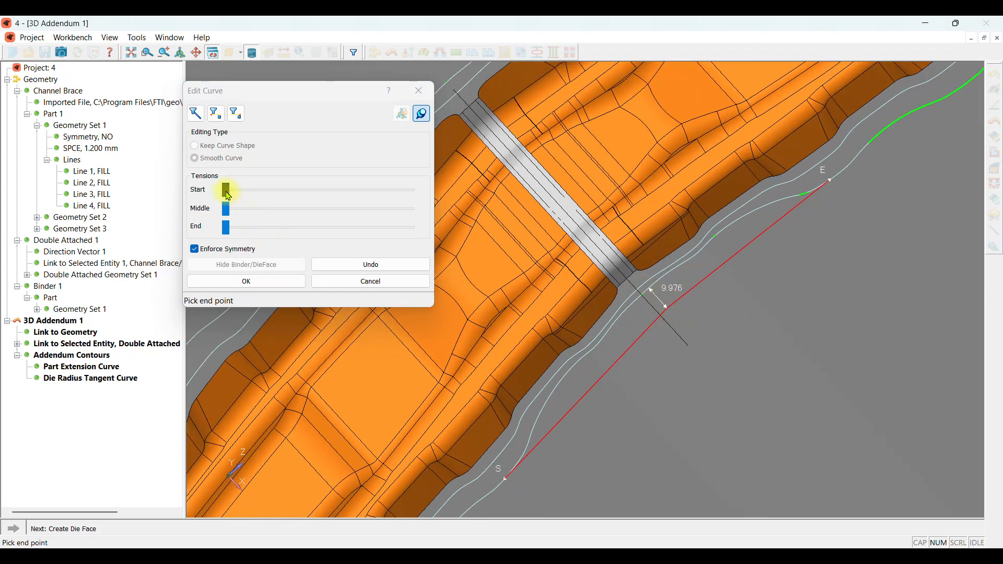
drag(229, 196, 249, 239)
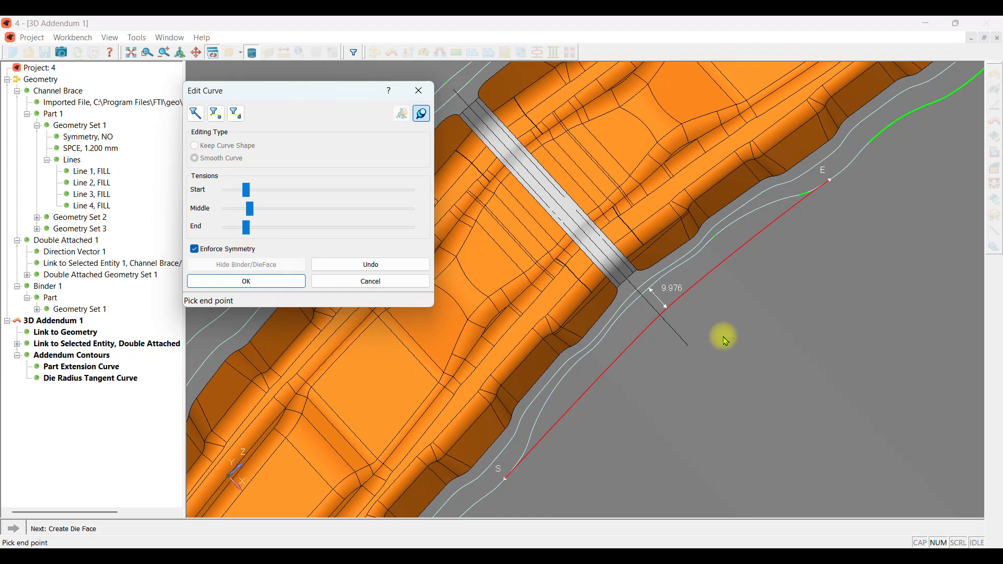
- Adjust the section's midpoint offset to about 9.2 mm, set all three tensions to about one fifth, and apply the curve edit
click(672, 312)
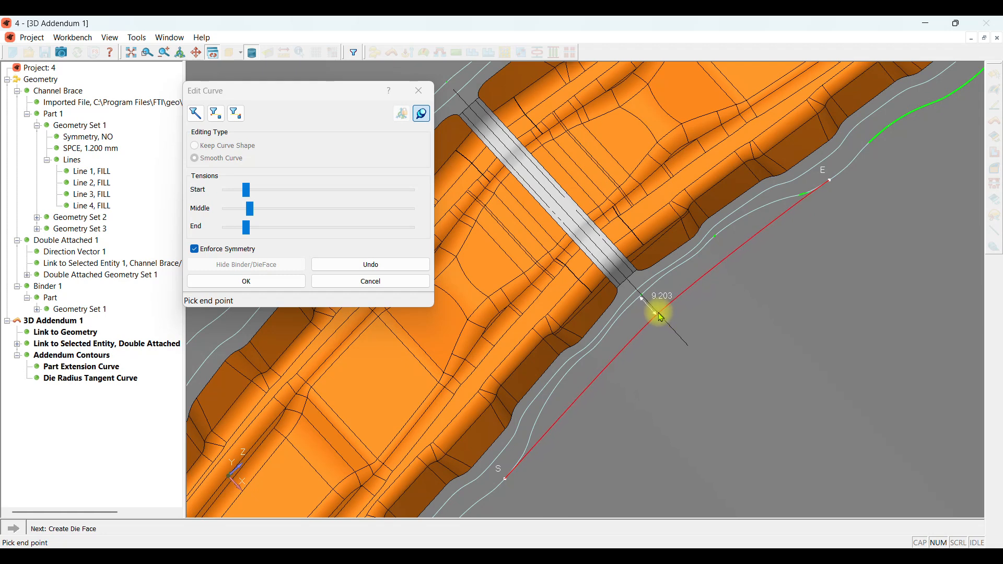
click(661, 317)
drag(250, 191, 264, 193)
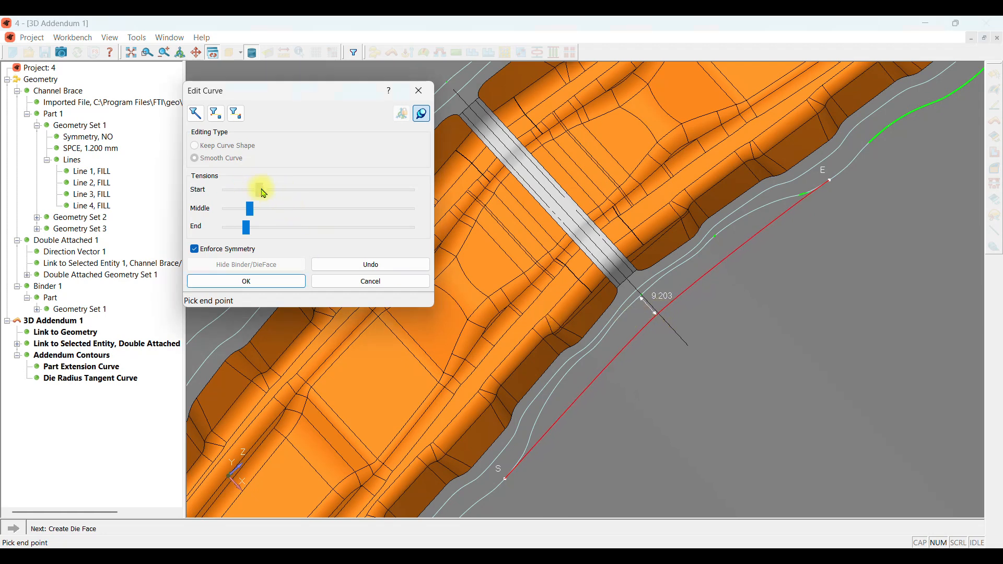
drag(246, 228, 268, 214)
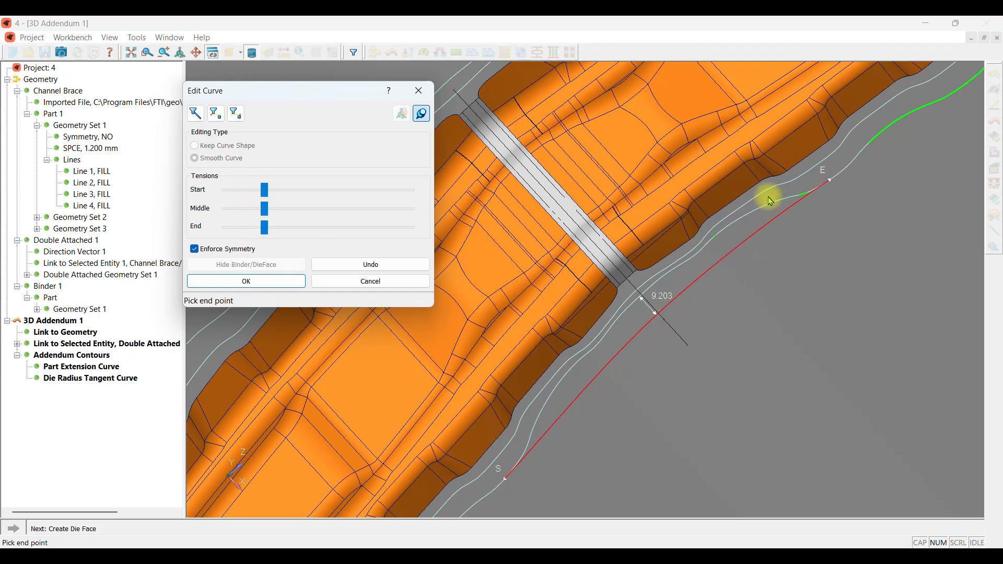
scroll(768, 197, down, 2)
click(290, 284)
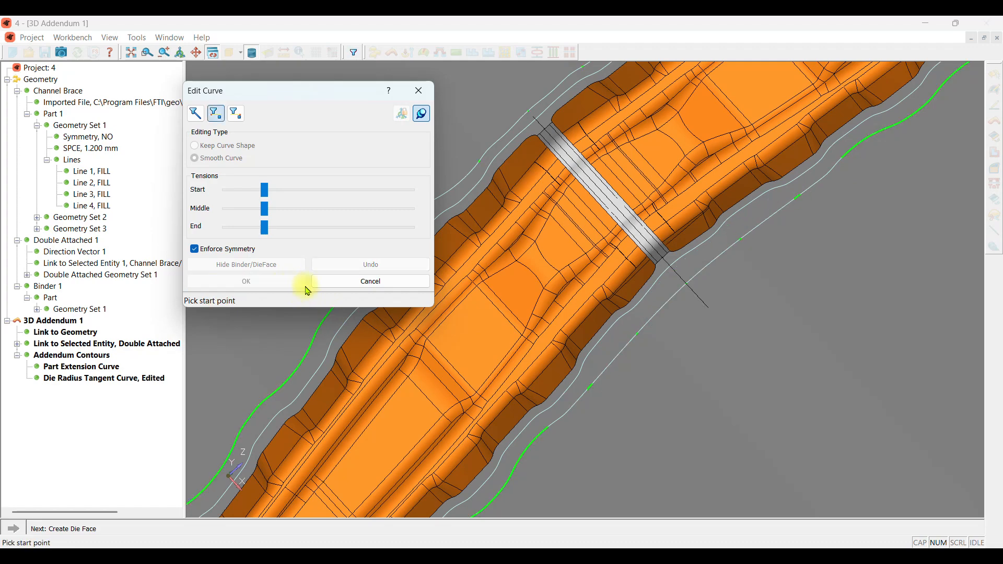
click(420, 92)
- Create the die face with surface fitting set to Adjust Radii Proportionally
scroll(559, 302, down, 3)
middle_drag(549, 323, 604, 264)
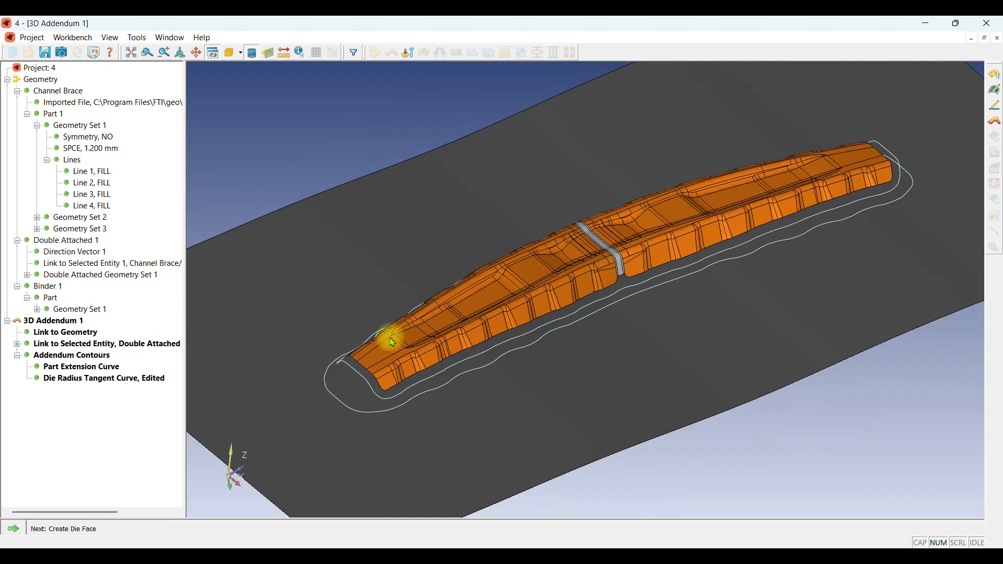
click(13, 529)
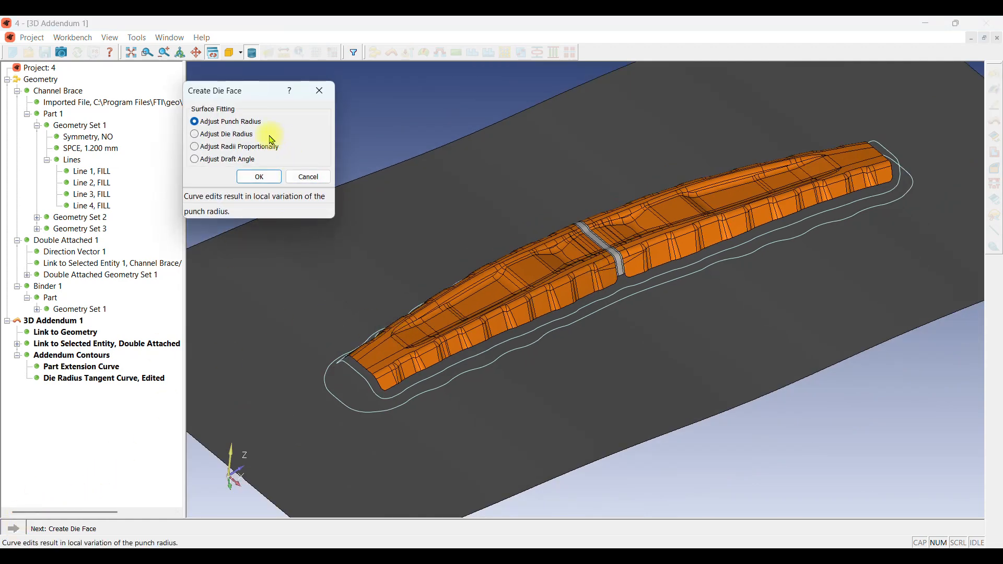
click(217, 150)
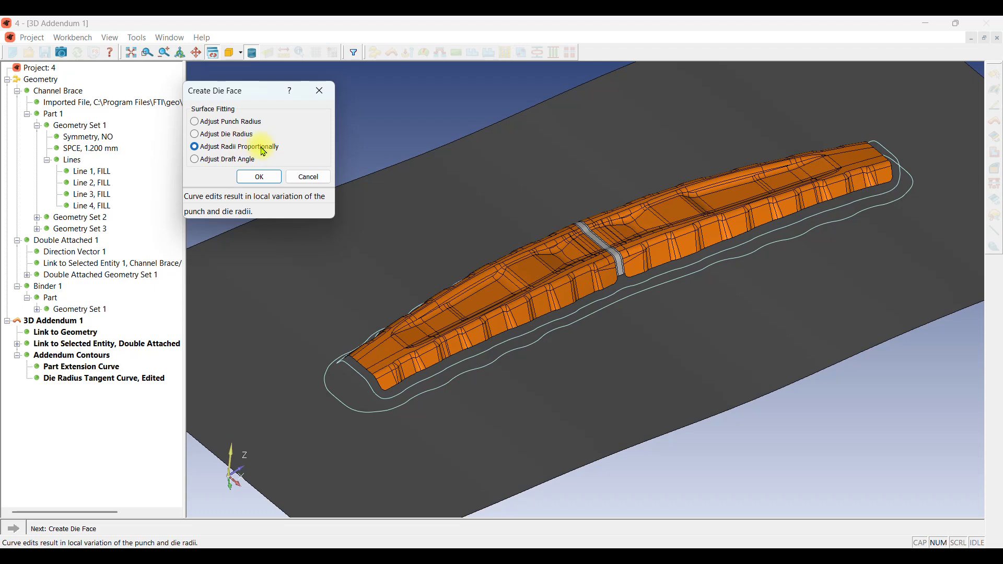
scroll(329, 396, up, 3)
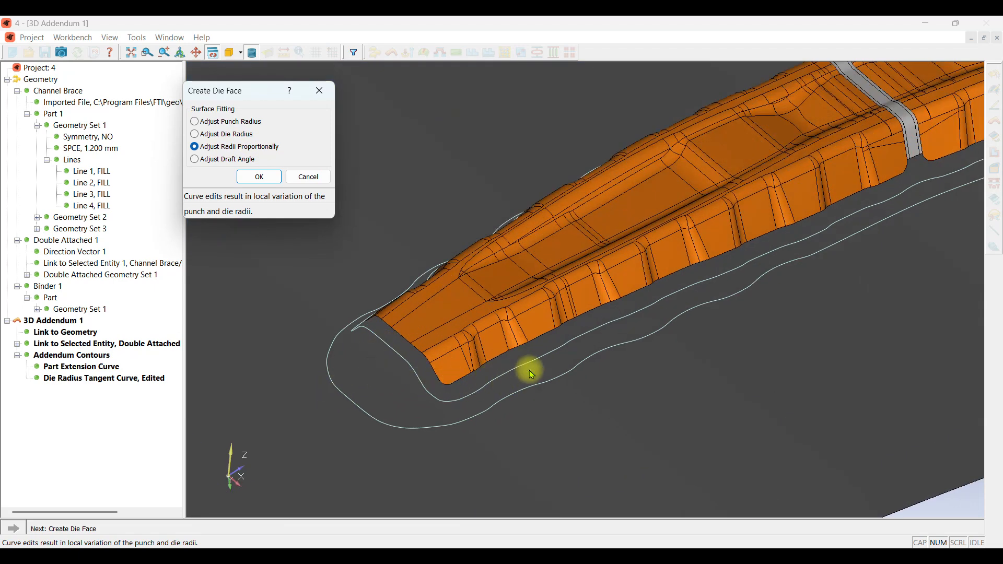
scroll(391, 403, down, 2)
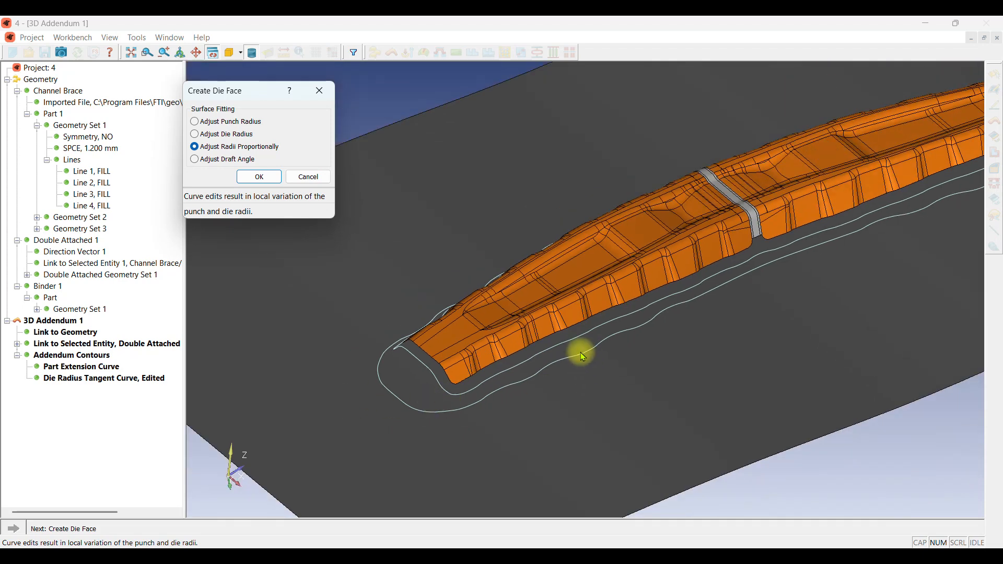
scroll(417, 324, down, 2)
scroll(782, 263, up, 3)
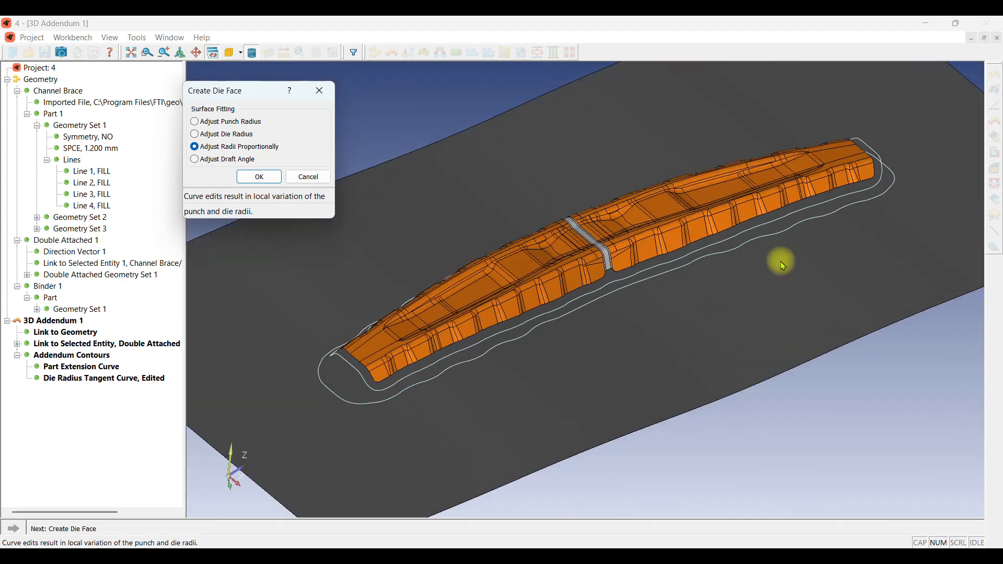
click(264, 180)
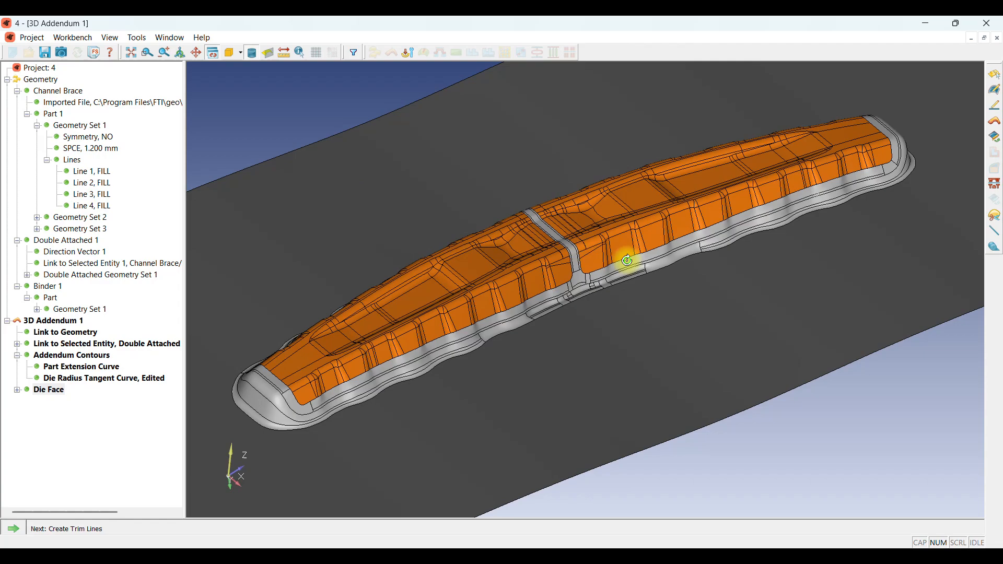
- Generate the addendum's trim lines using the Trim 2D evaluation method and accept them
mouse_move(632, 261)
middle_down()
mouse_move(638, 343)
mouse_move(626, 262)
middle_up()
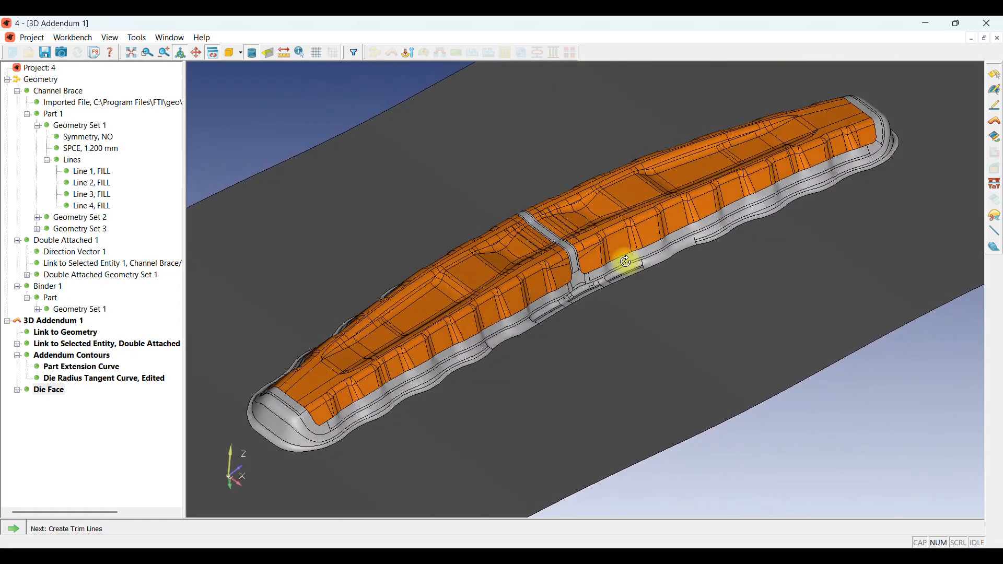
click(13, 528)
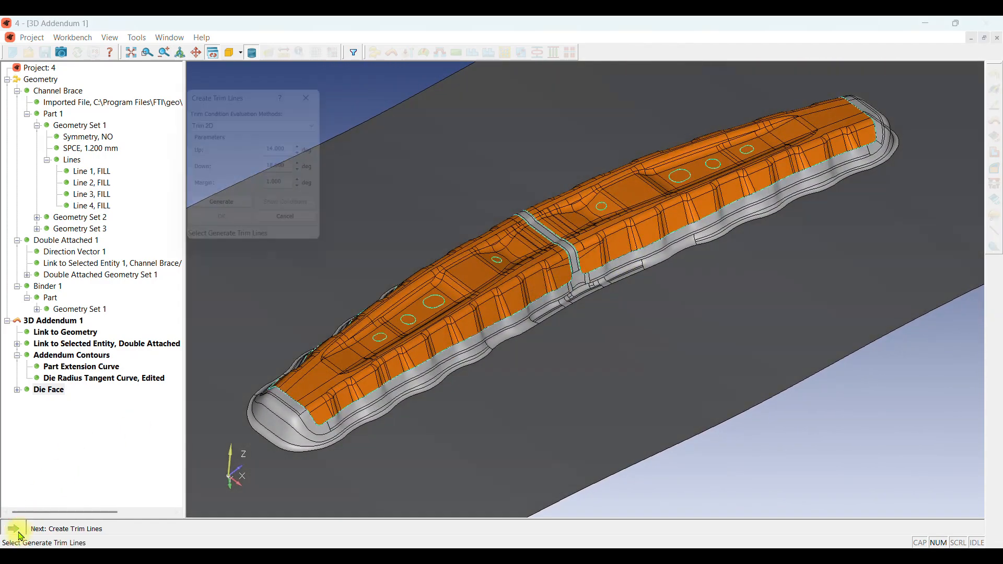
click(238, 209)
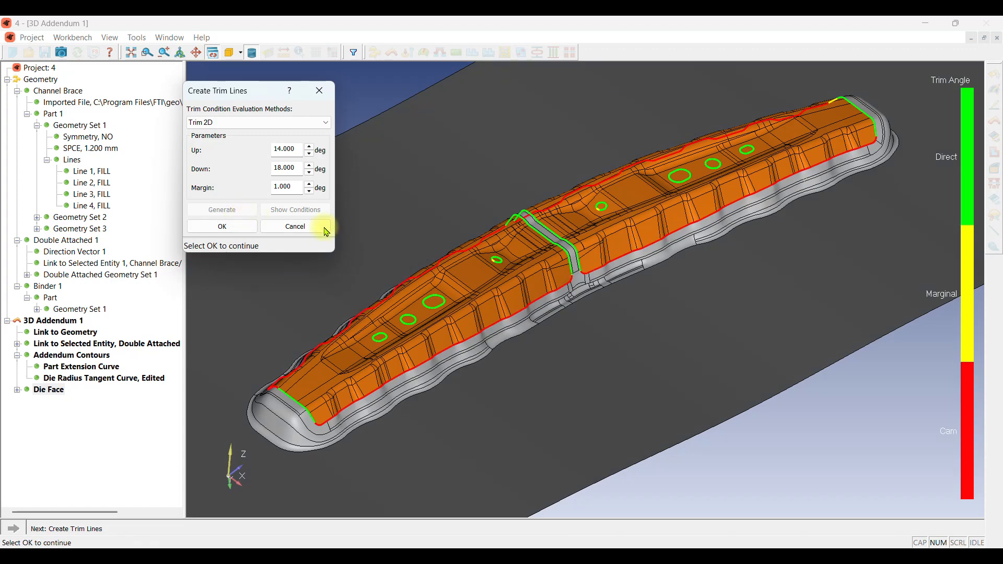
middle_drag(620, 335, 603, 260)
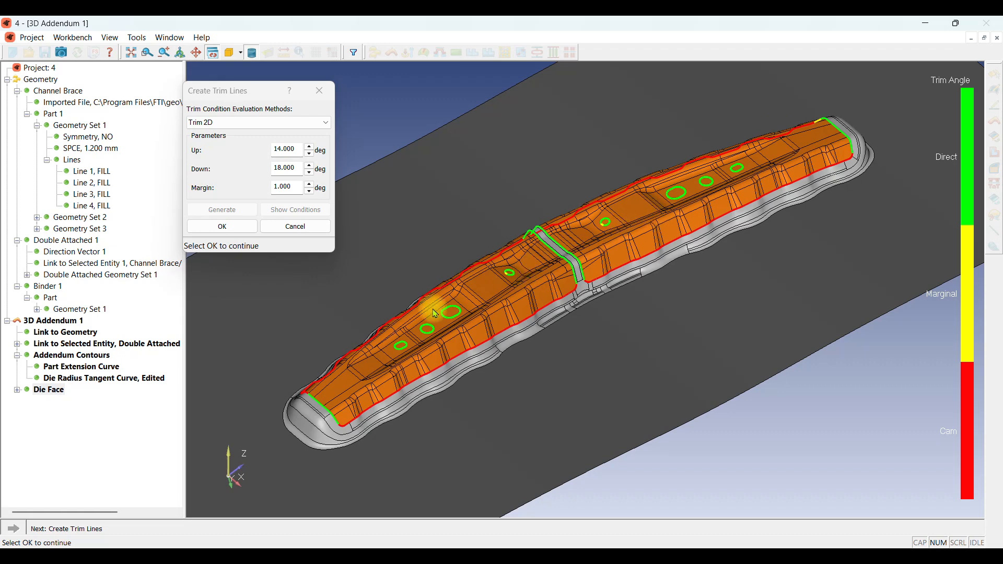
click(242, 227)
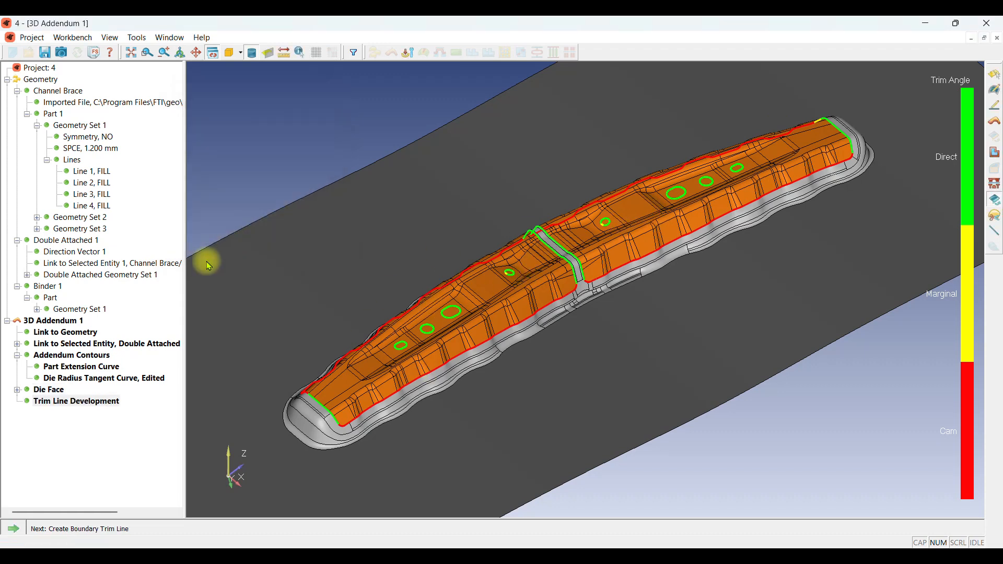
- Create a symmetric boundary trim line with a 10 mm curve offset, and create the first form with all holes filled
click(13, 534)
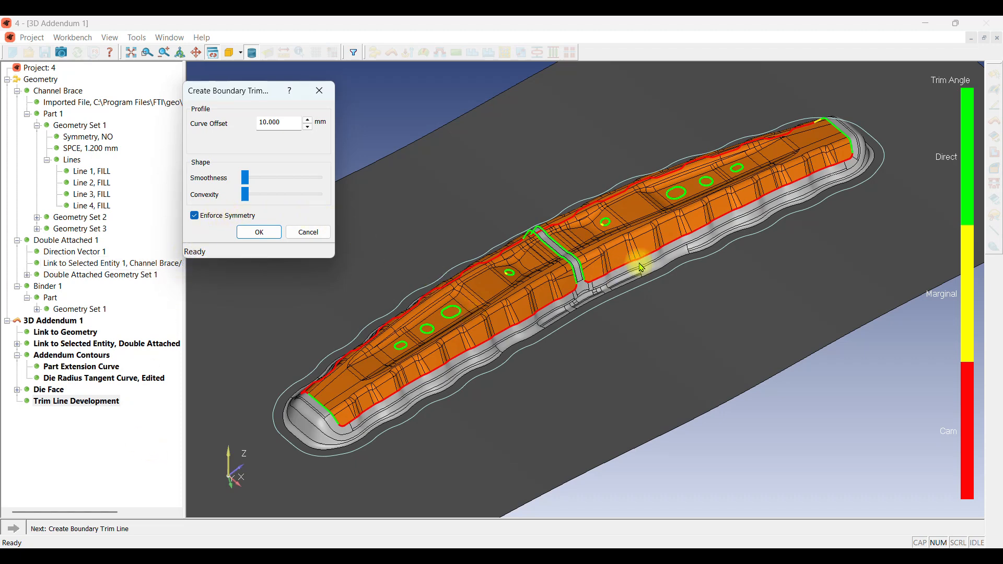
mouse_move(608, 252)
middle_down()
mouse_move(627, 311)
mouse_move(619, 261)
mouse_move(579, 199)
mouse_move(615, 246)
middle_up()
click(264, 239)
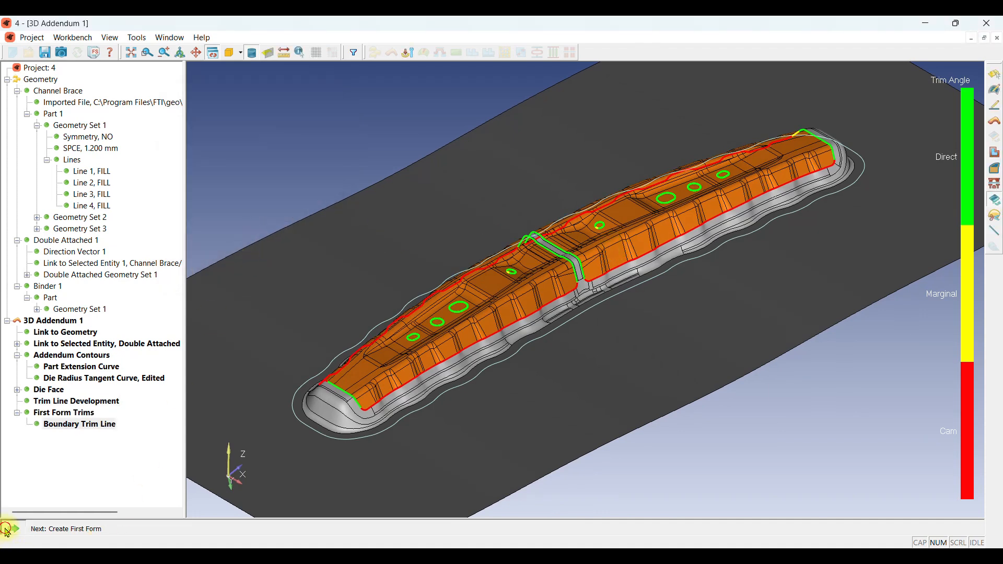
click(6, 531)
click(276, 153)
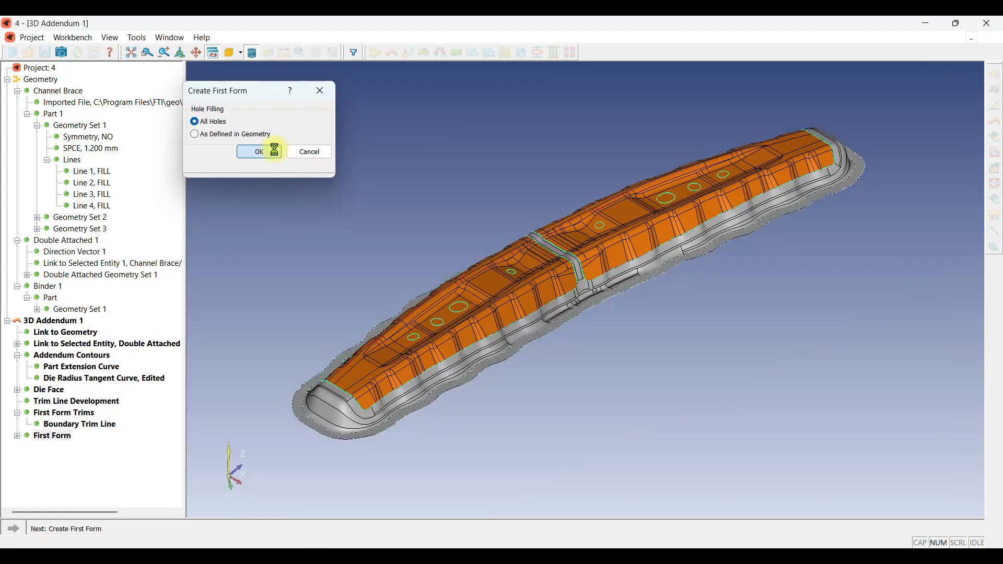
- Start a process setup from the first form with tool mesh chord deviation 0.07 and a maximum element size of 4 mm
middle_drag(537, 275, 562, 281)
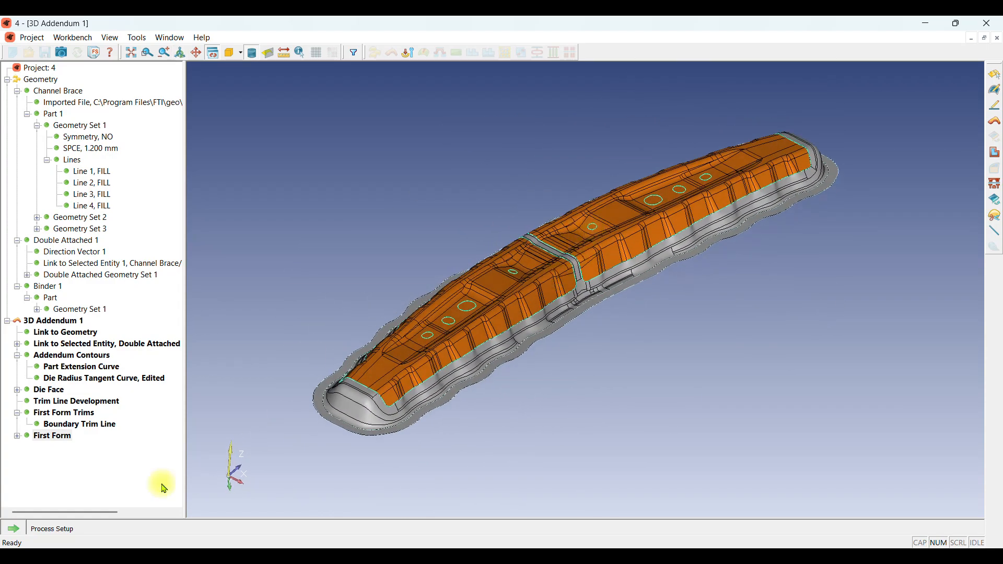
click(14, 529)
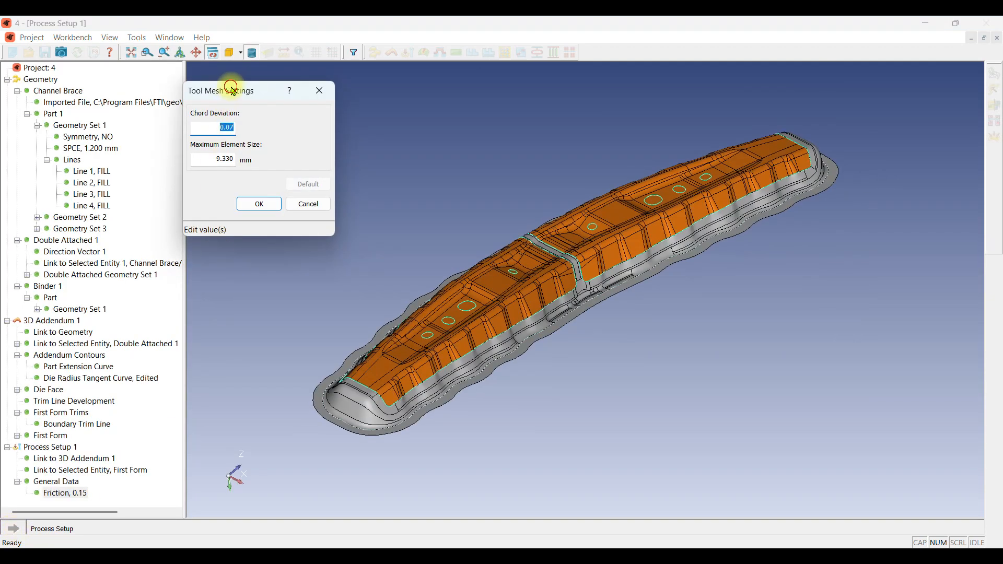
drag(233, 92, 321, 107)
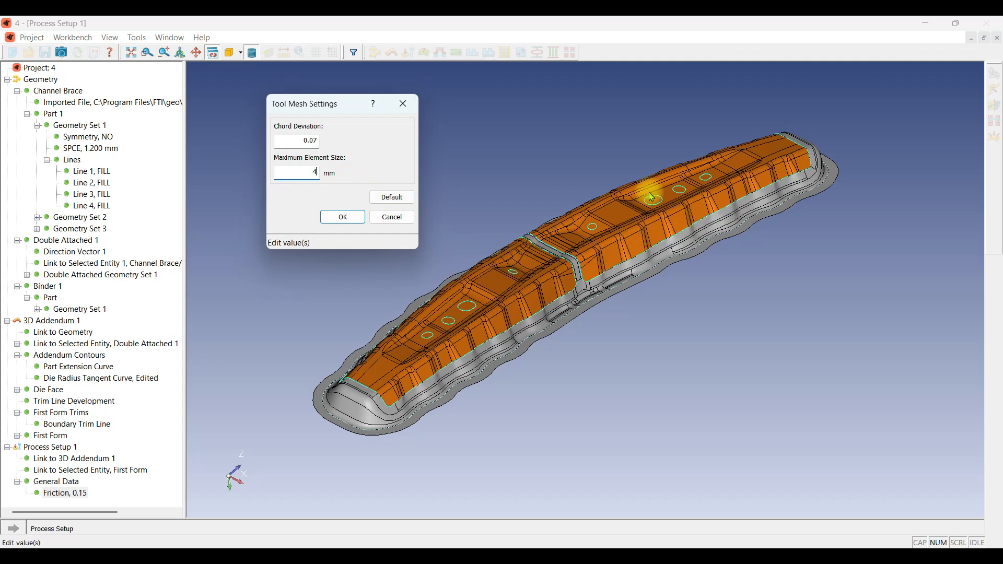
click(349, 215)
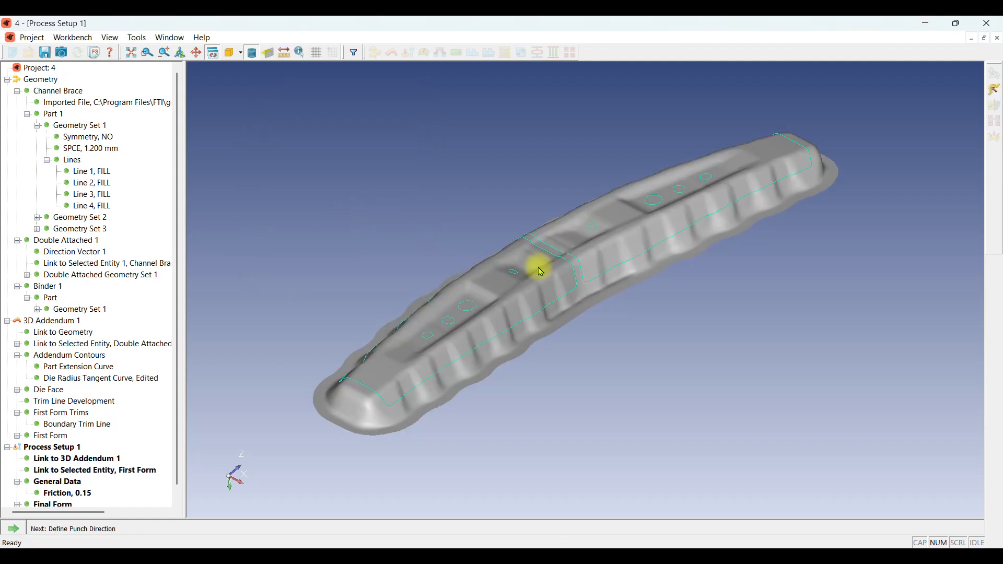
- Inspect the tool mesh of the final form in wireframe, then return the display to shaded
scroll(478, 261, up, 4)
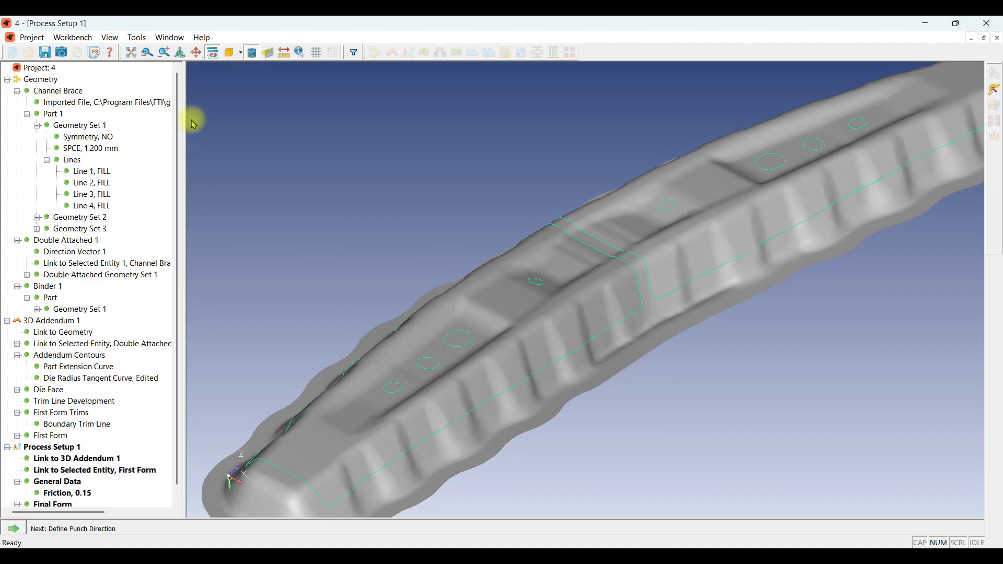
click(252, 53)
scroll(543, 232, down, 3)
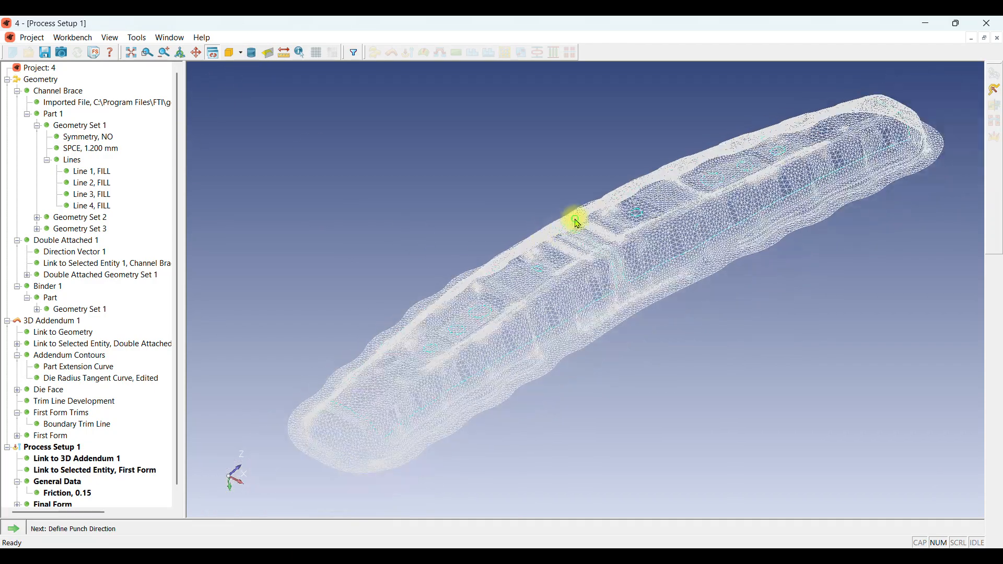
middle_drag(574, 221, 607, 139)
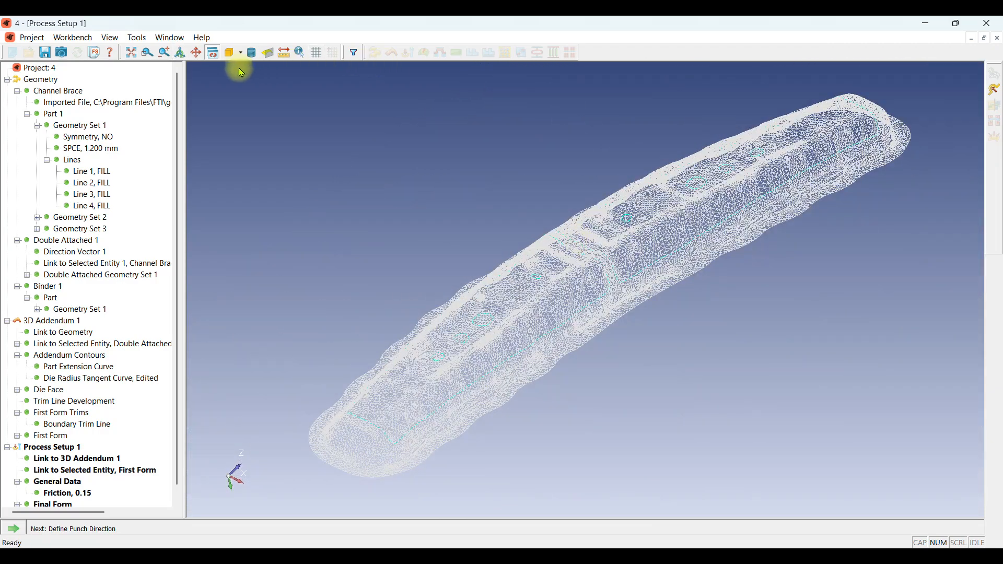
click(252, 52)
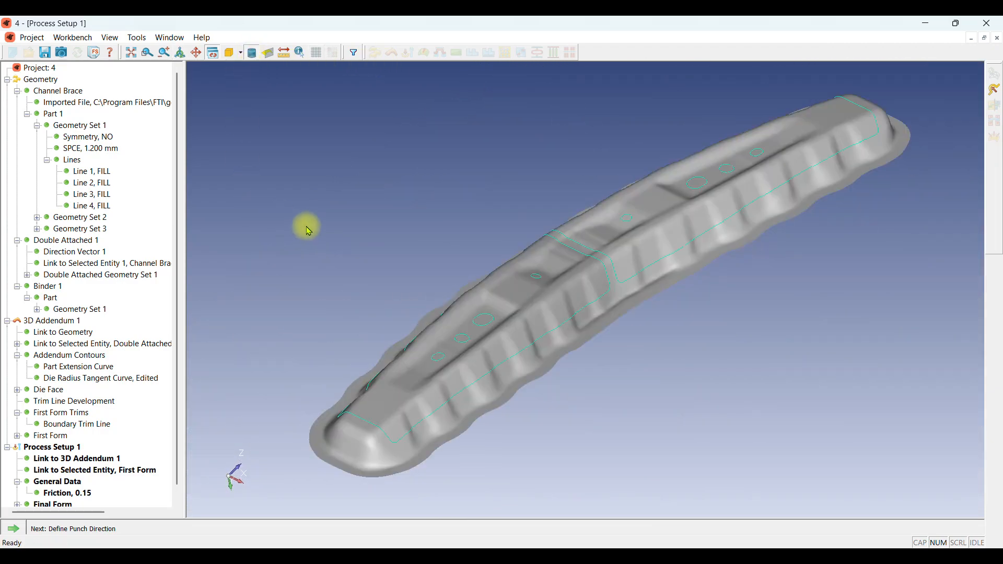
- Begin defining the punch direction along Direction Vector 1, checking the part with the Undercut and Draft Angle displays
click(15, 531)
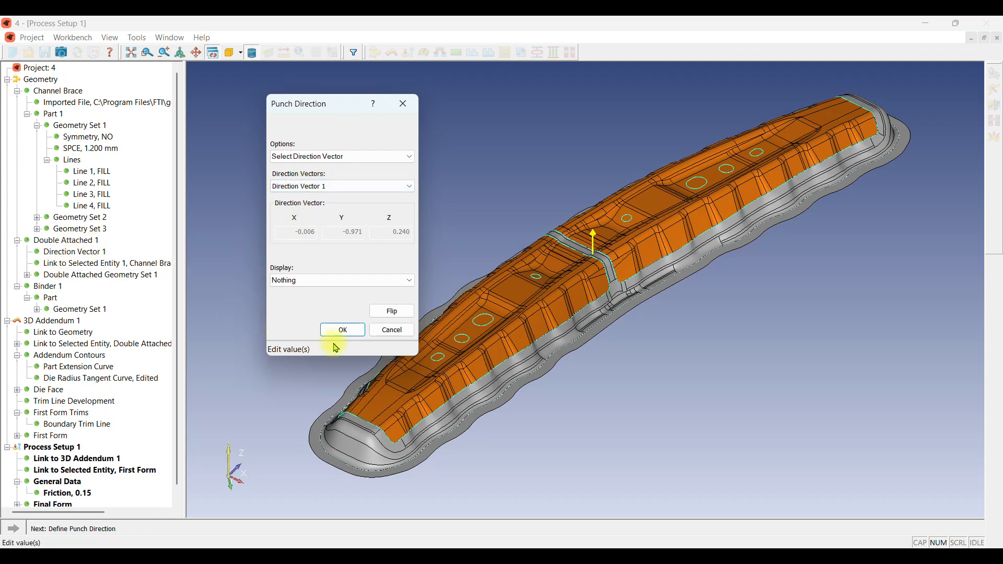
click(347, 279)
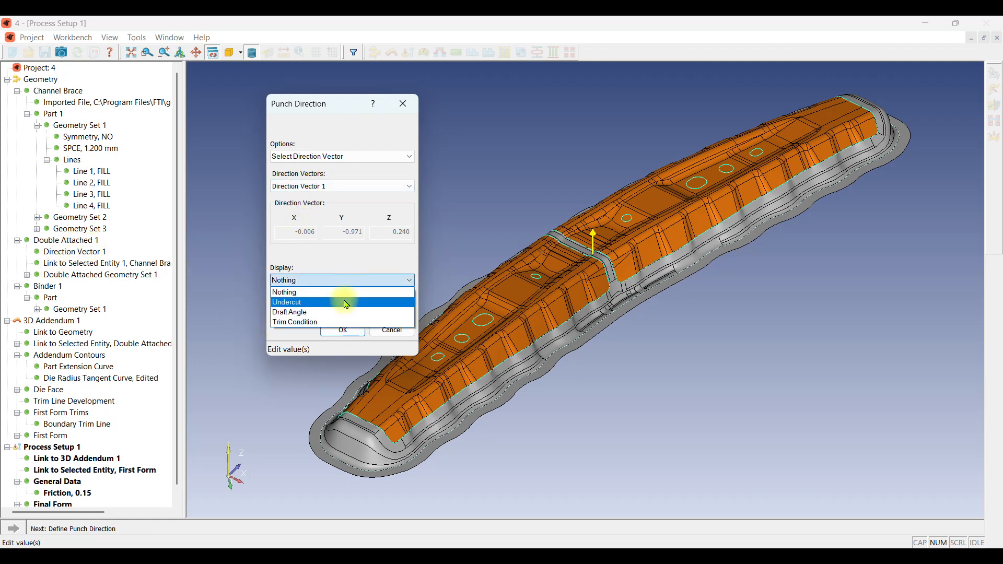
click(347, 303)
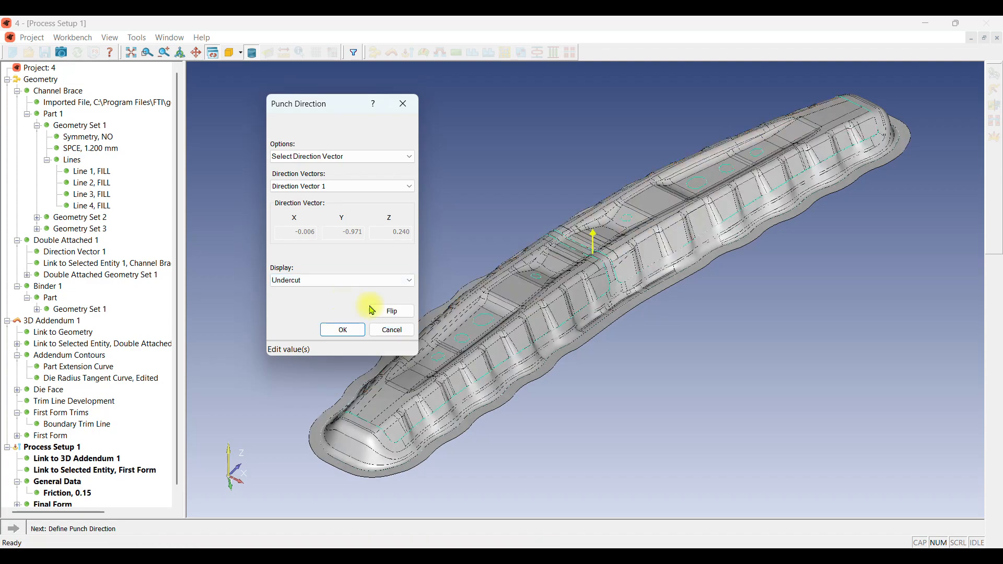
middle_drag(493, 298, 473, 309)
click(366, 281)
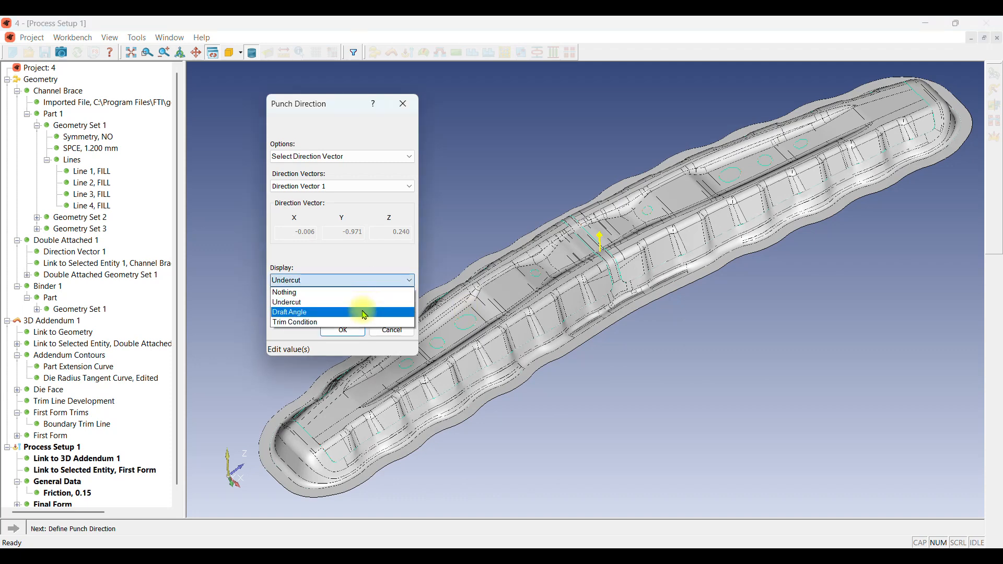
click(364, 313)
middle_drag(651, 291, 665, 271)
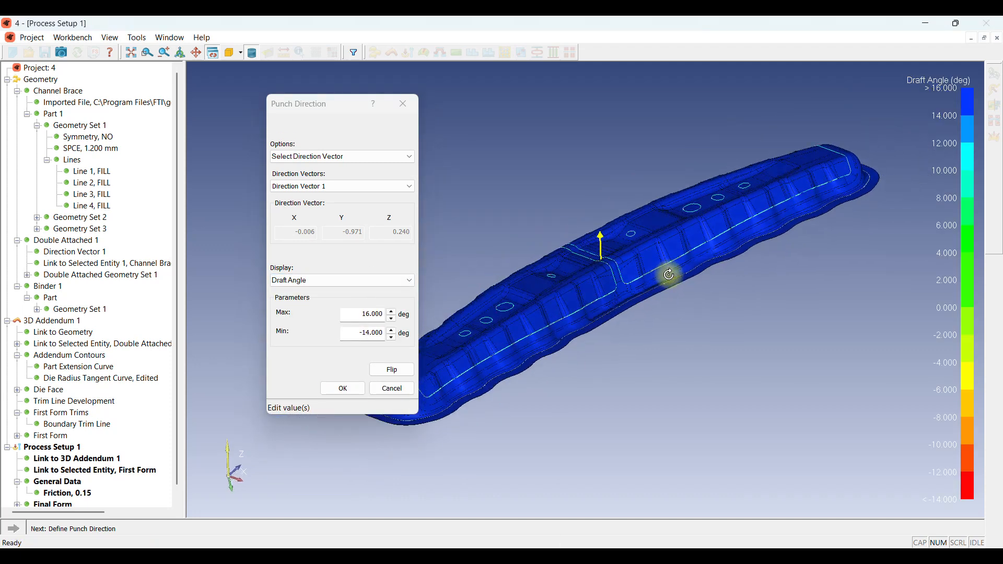
- Check the Trim Condition display with the Trim 2D evaluation method and accept the punch direction
click(359, 281)
click(358, 318)
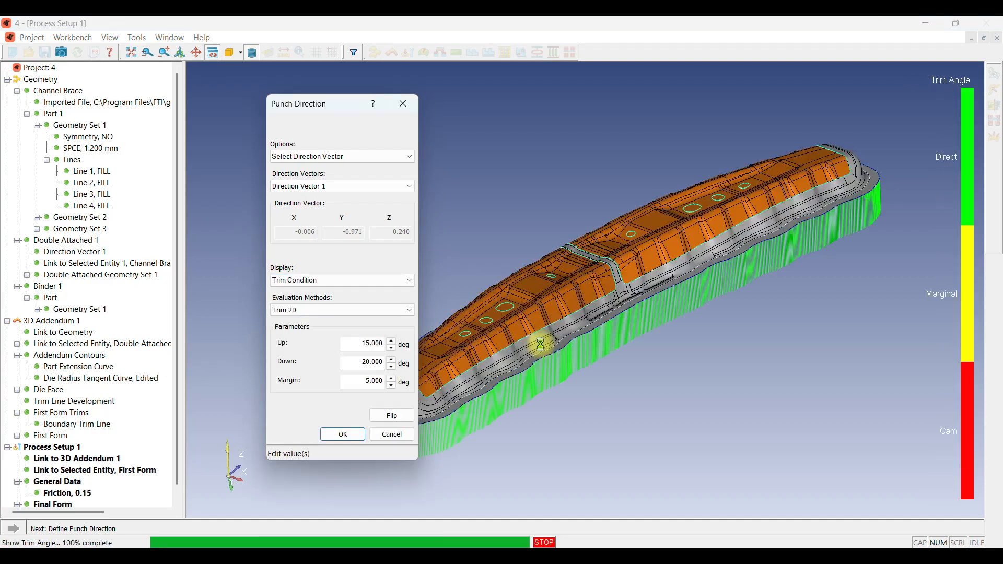
mouse_move(540, 343)
middle_down()
mouse_move(650, 345)
mouse_move(553, 351)
middle_up()
click(342, 435)
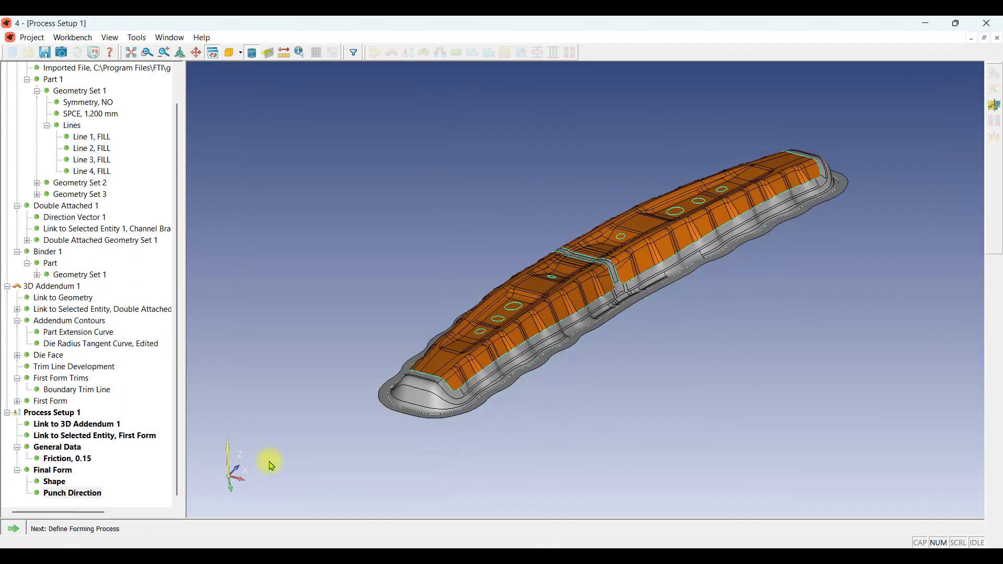
- Define the forming process as Form and solve the forming analysis
click(14, 529)
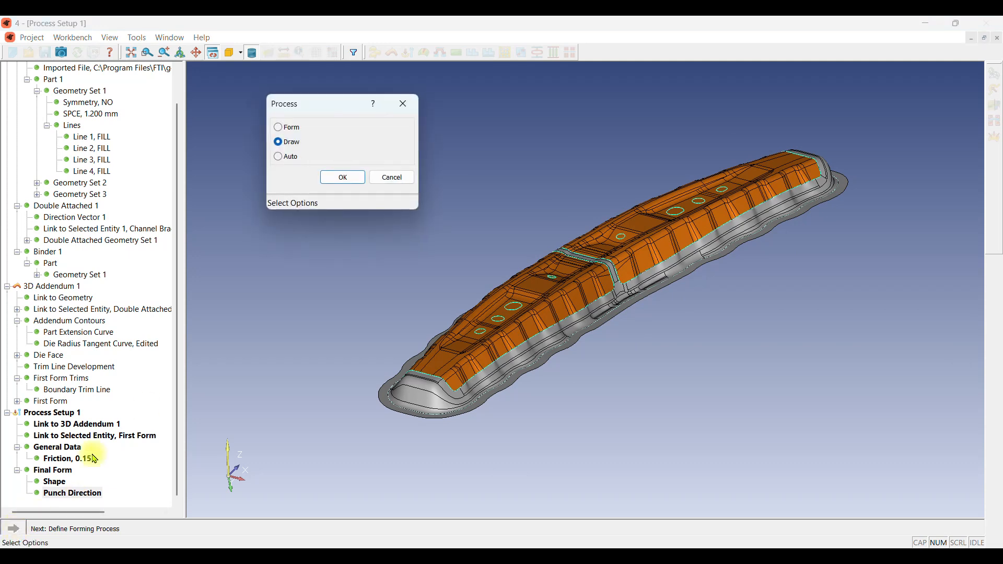
drag(327, 102, 349, 98)
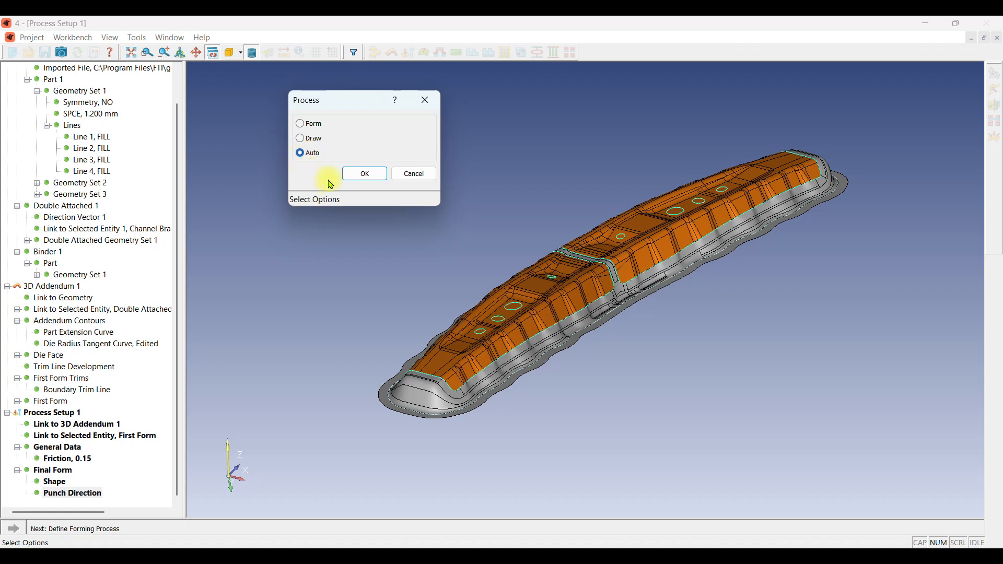
click(367, 173)
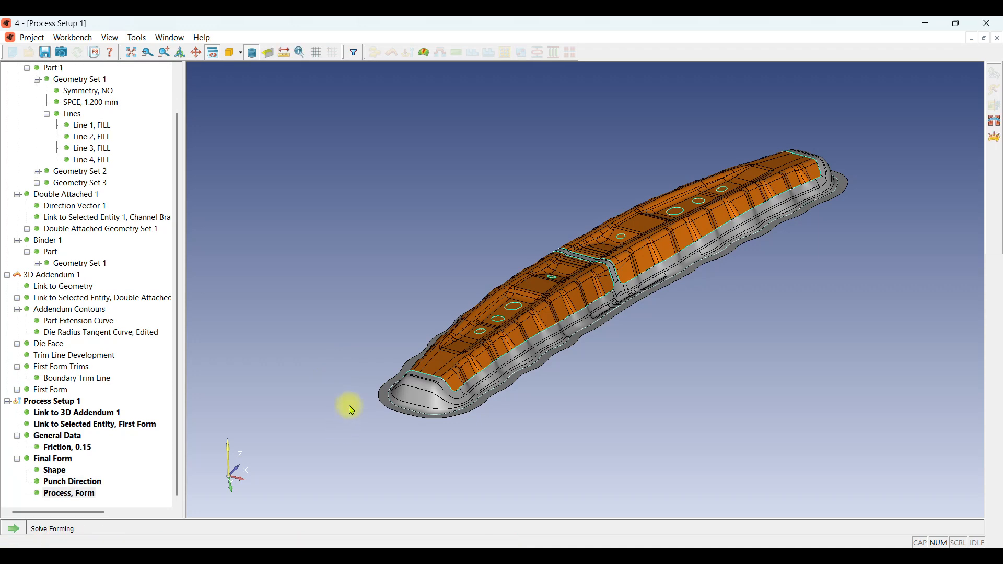
click(14, 529)
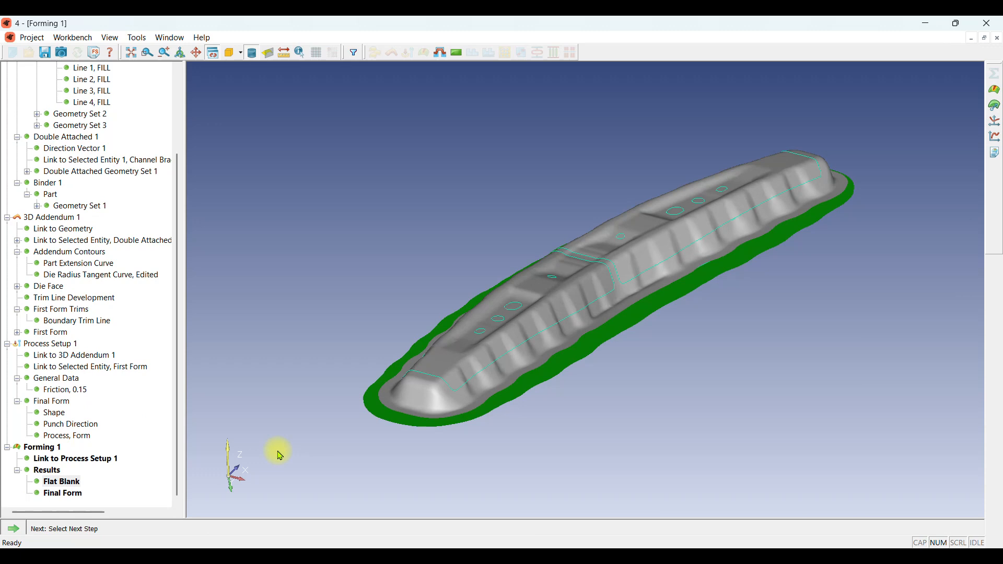
- Display only the Final Form result and examine its Safety Zone formability plot
mouse_move(545, 316)
mouse_down()
mouse_move(559, 327)
mouse_move(579, 383)
mouse_move(560, 320)
mouse_move(547, 315)
mouse_up()
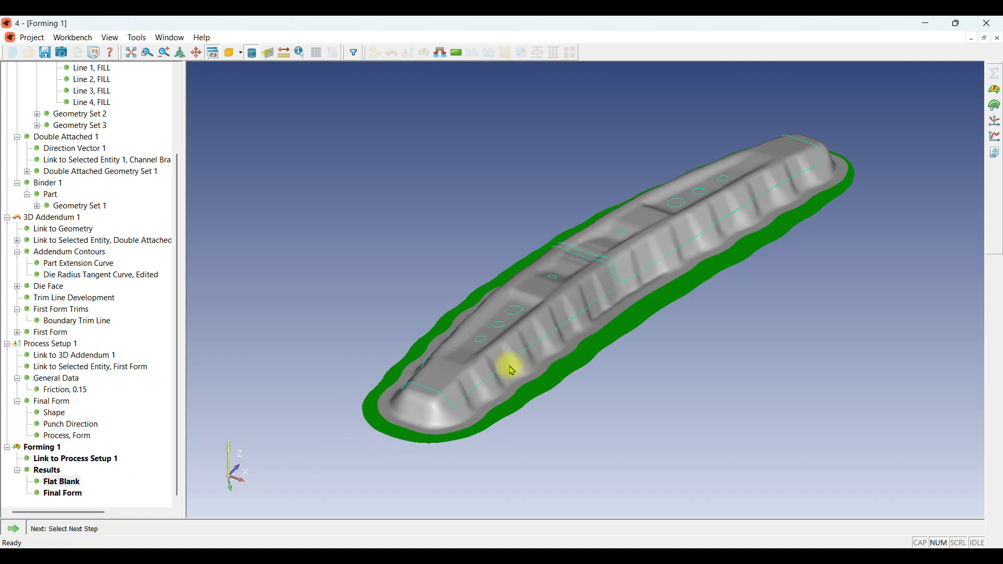
click(73, 496)
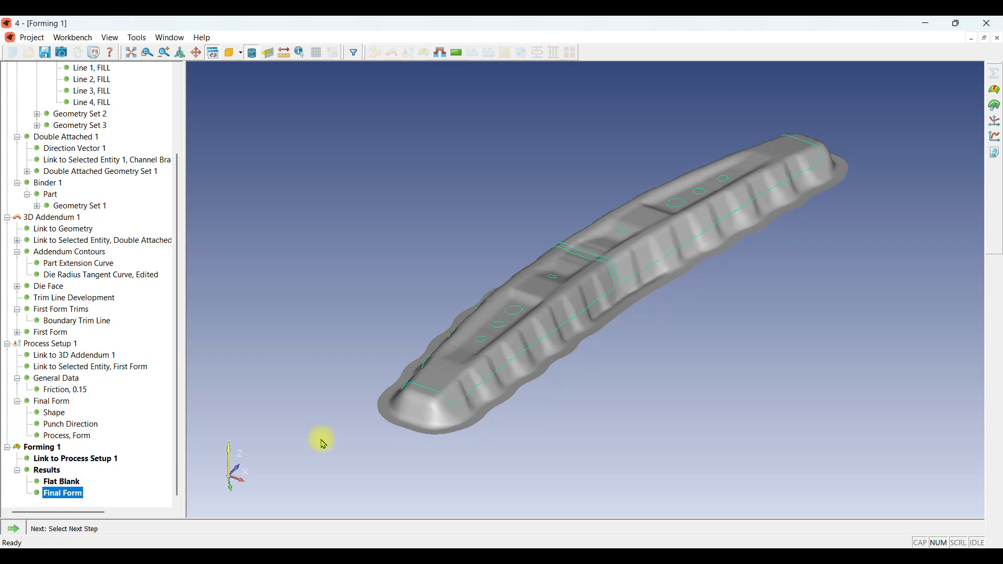
mouse_move(707, 246)
middle_down()
mouse_move(694, 236)
mouse_move(683, 246)
mouse_move(700, 253)
middle_up()
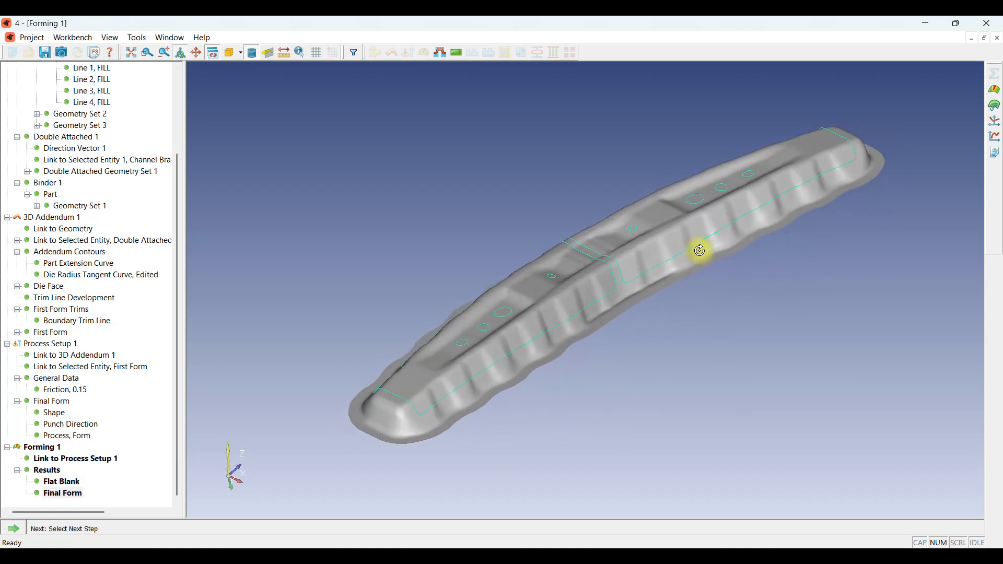
click(995, 90)
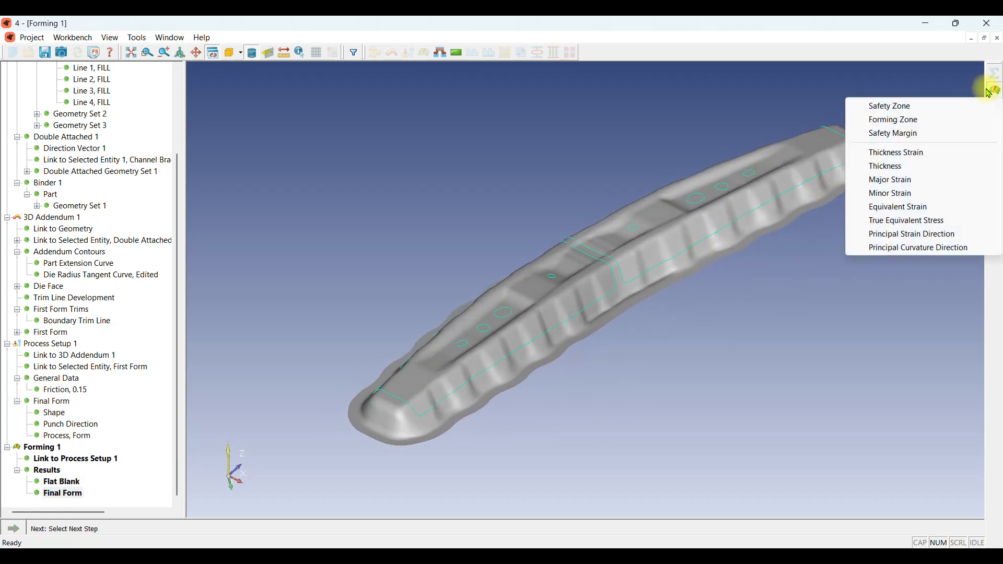
click(943, 100)
middle_drag(817, 201, 694, 161)
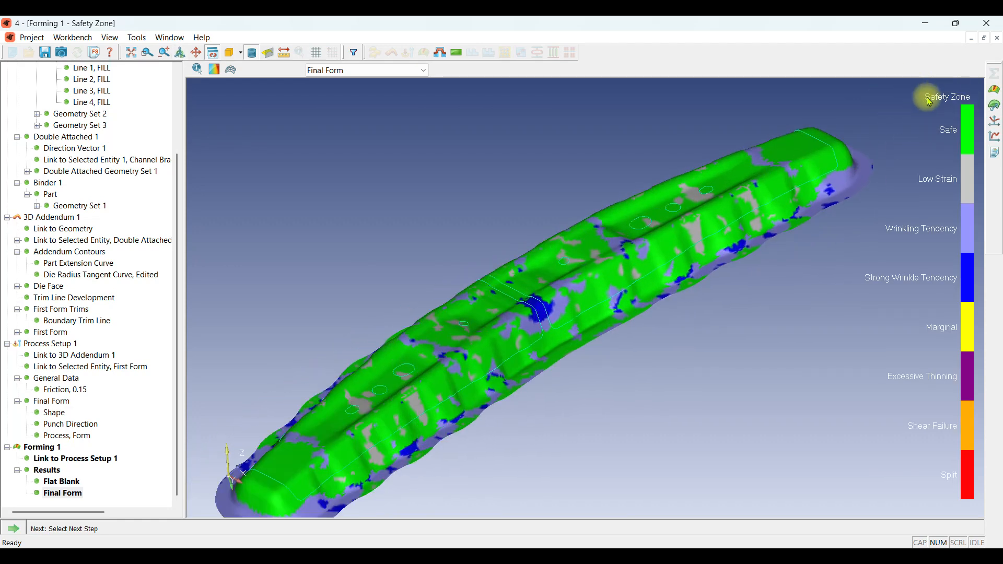
- Read the help topic on the Safety Zone plot, covering its zone definitions and viewing options, and close the help
click(207, 40)
click(224, 54)
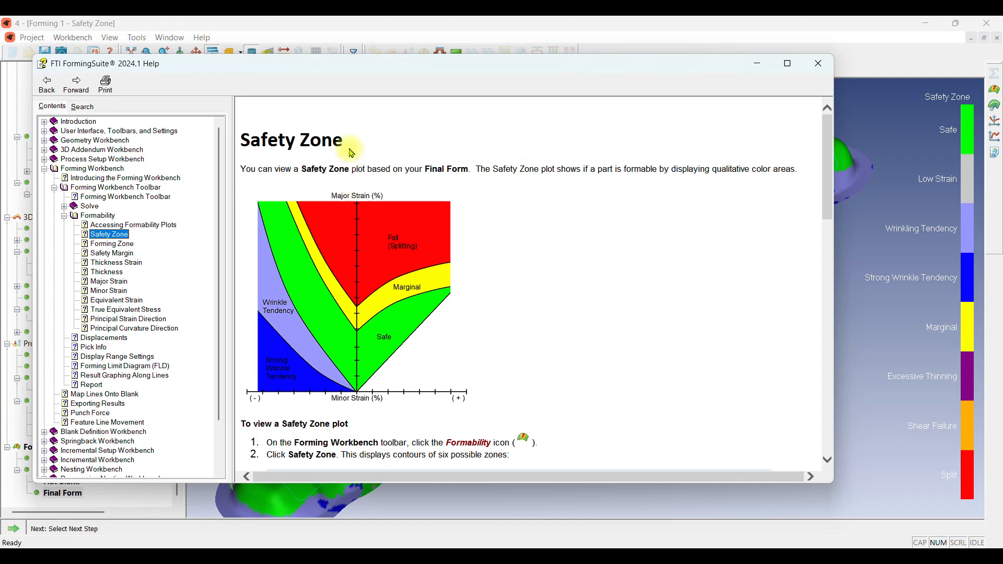
drag(241, 140, 347, 140)
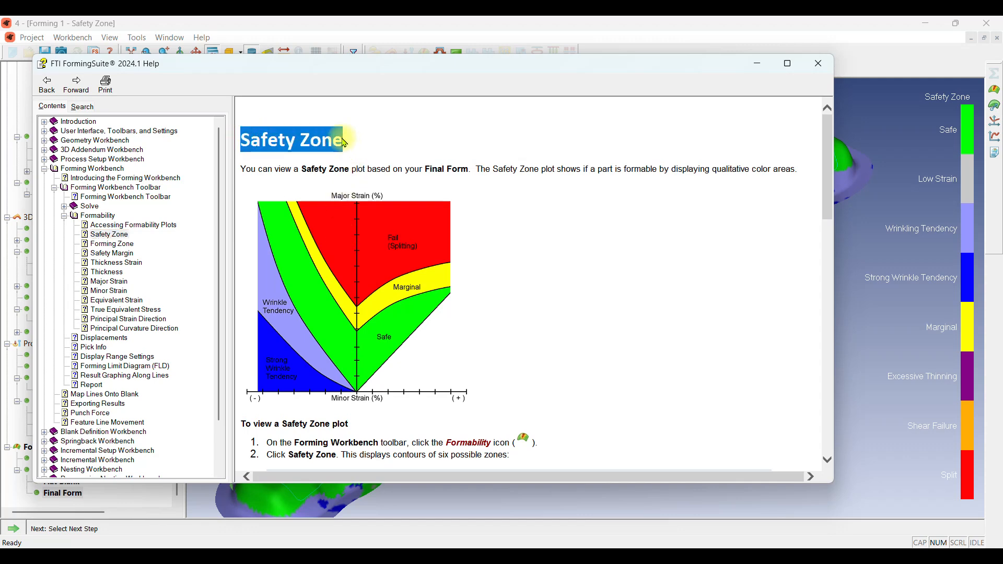
scroll(413, 206, down, 10)
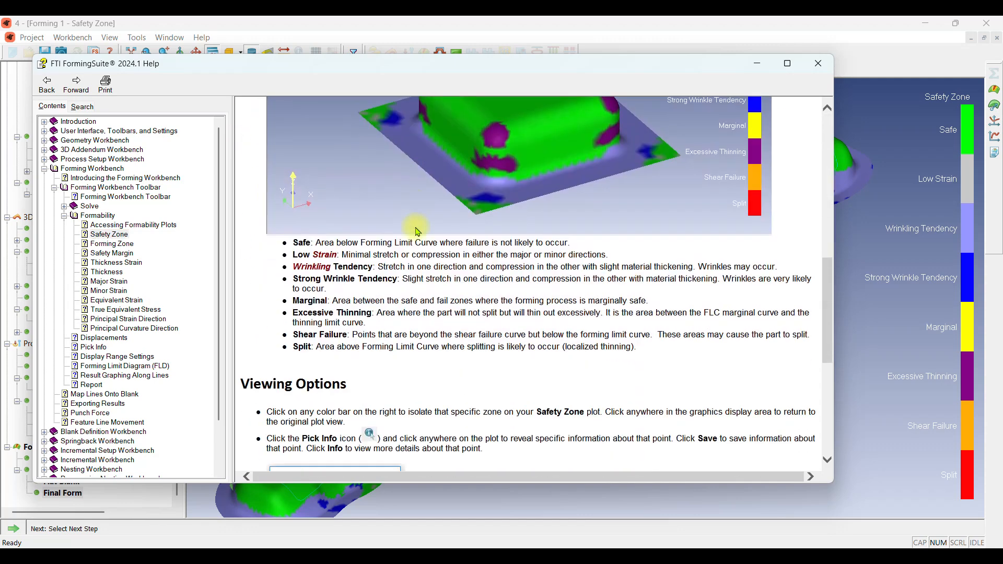
scroll(416, 235, down, 6)
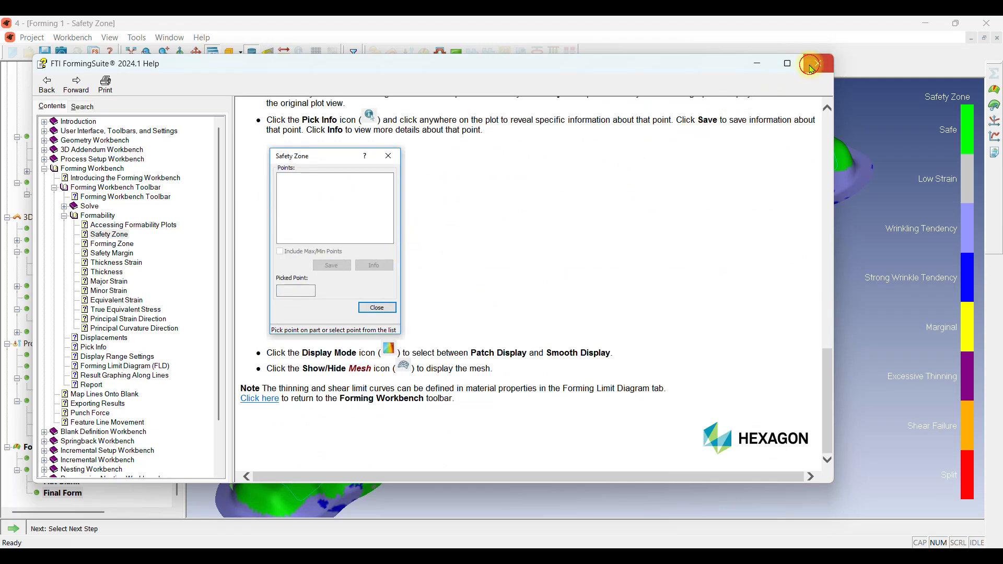
click(816, 64)
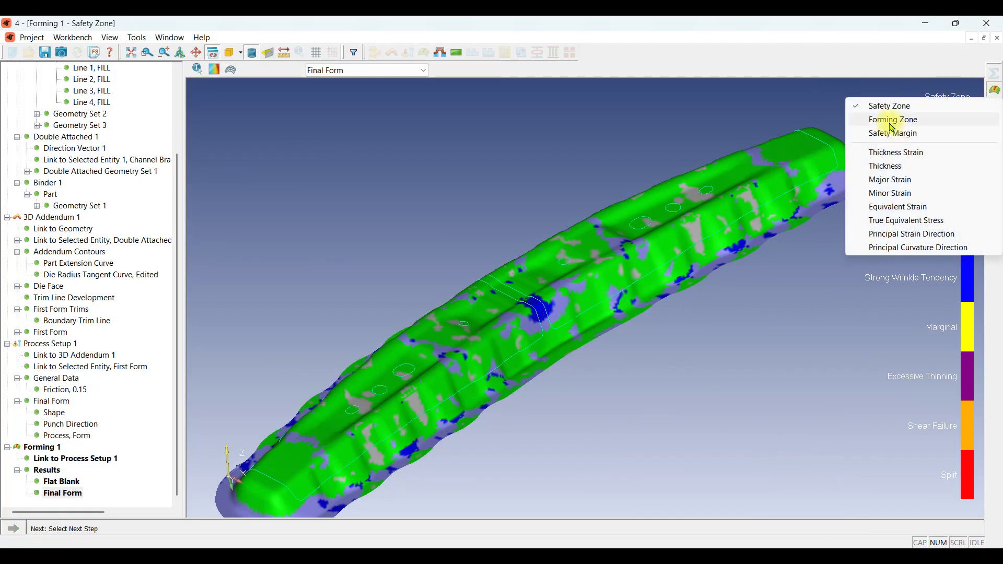
- Show the Forming Zone plot on the final form and examine the whole part
click(894, 119)
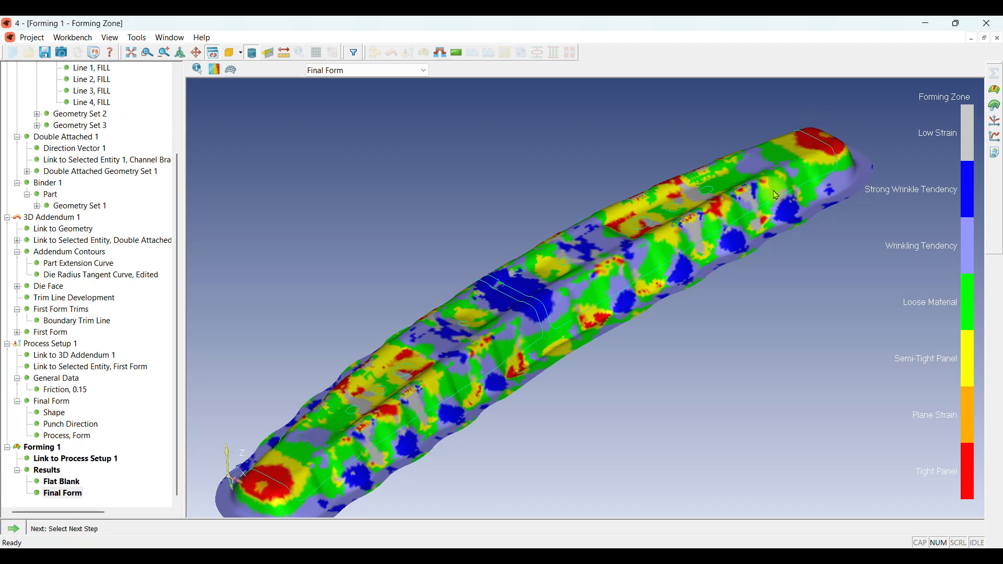
scroll(883, 108, down, 1)
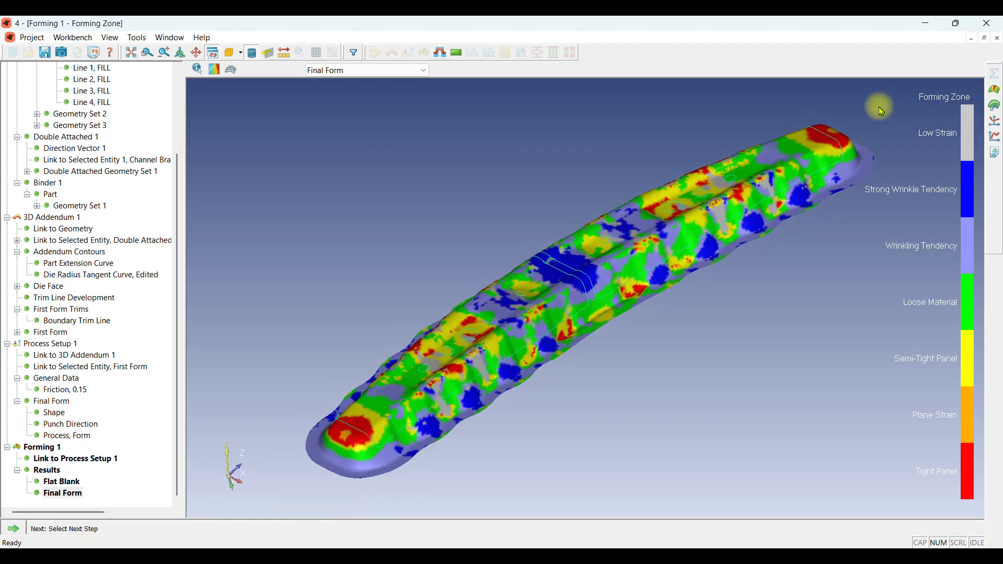
- Display the Safety Margin result for the final form with its maximum and minimum points marked
click(996, 91)
click(917, 134)
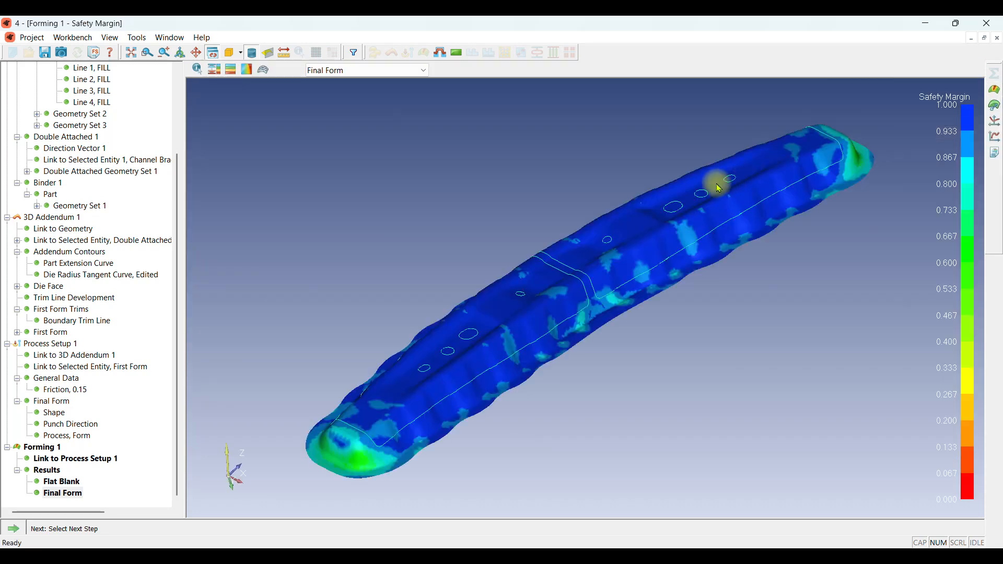
click(215, 69)
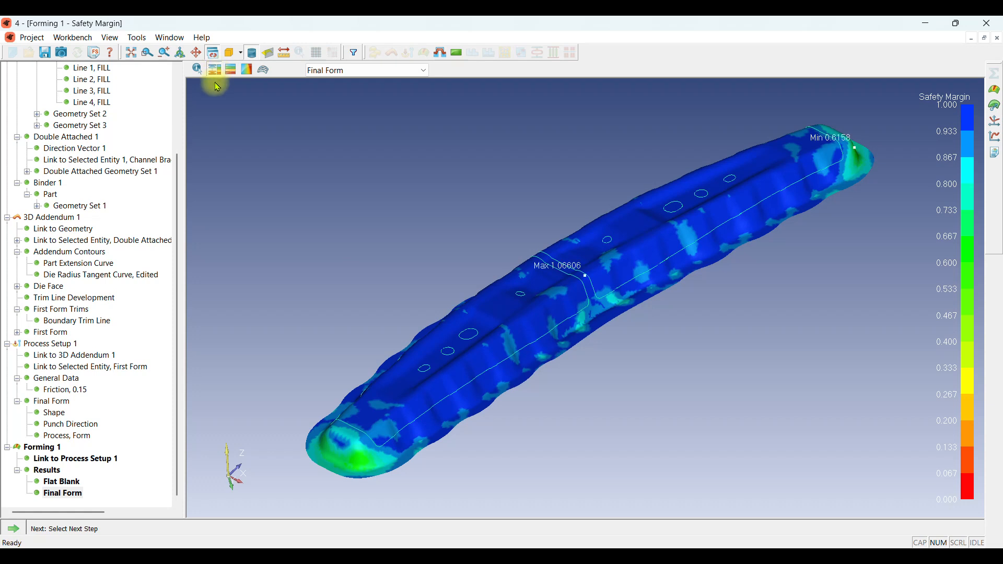
scroll(580, 275, up, 1)
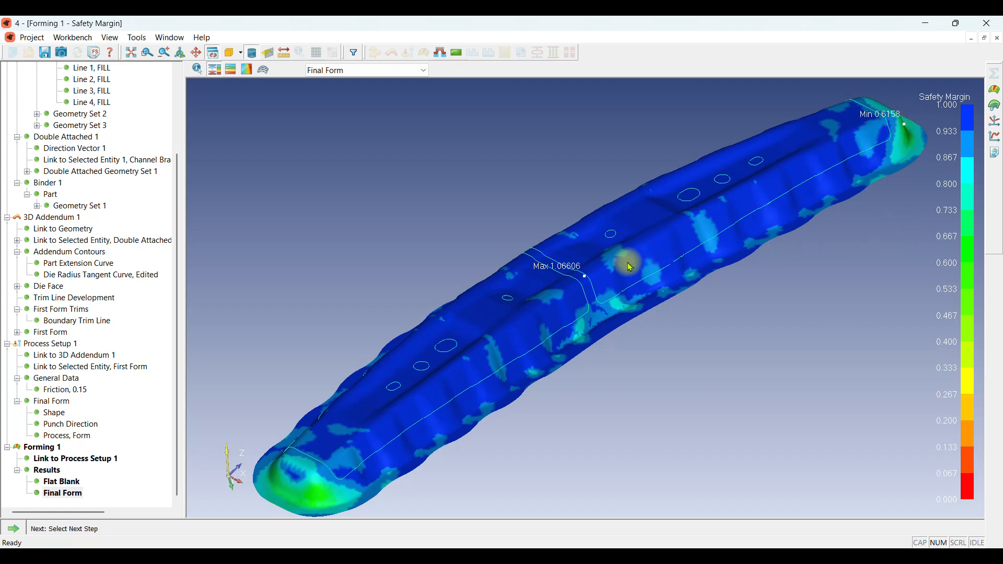
scroll(627, 261, down, 1)
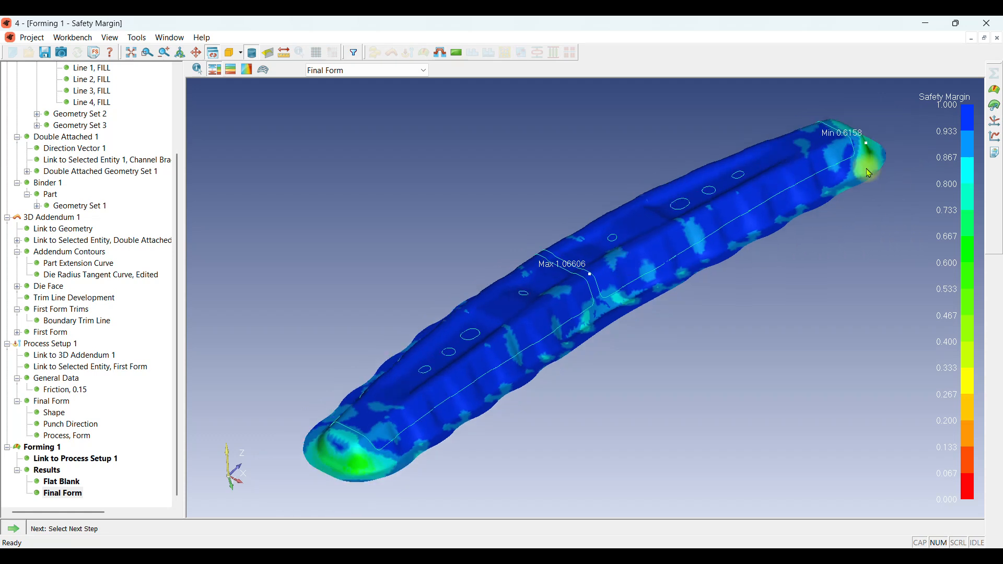
- Display the Thickness Strain result with maximum and minimum points marked, and examine the end of the part where they lie
click(998, 92)
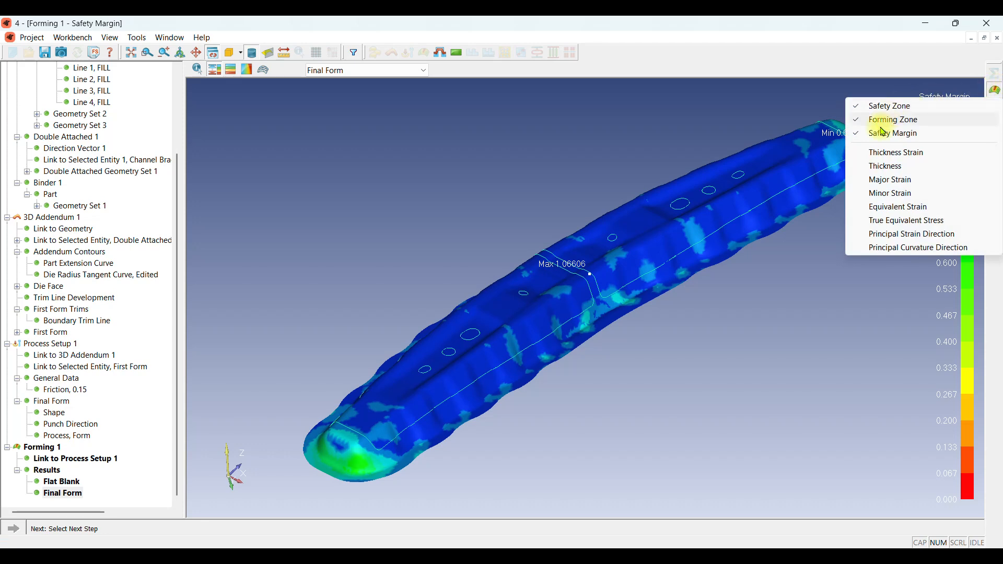
click(915, 153)
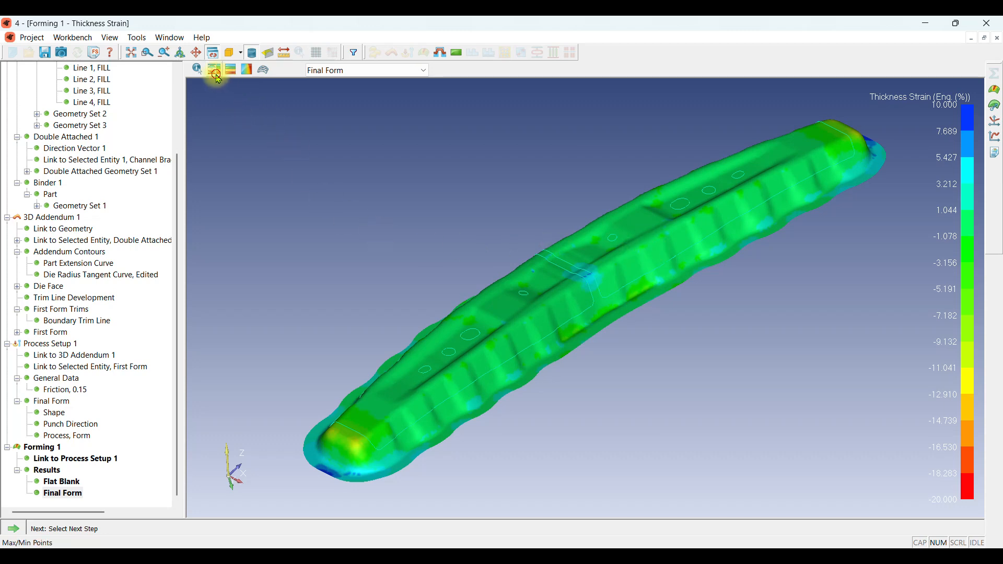
middle_drag(589, 240, 456, 331)
scroll(456, 331, up, 3)
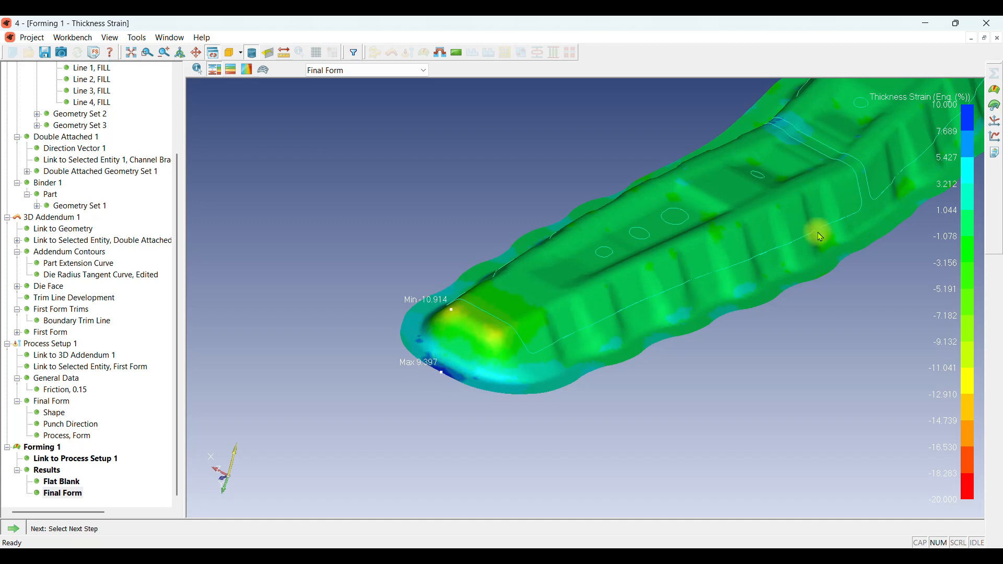
scroll(484, 301, up, 2)
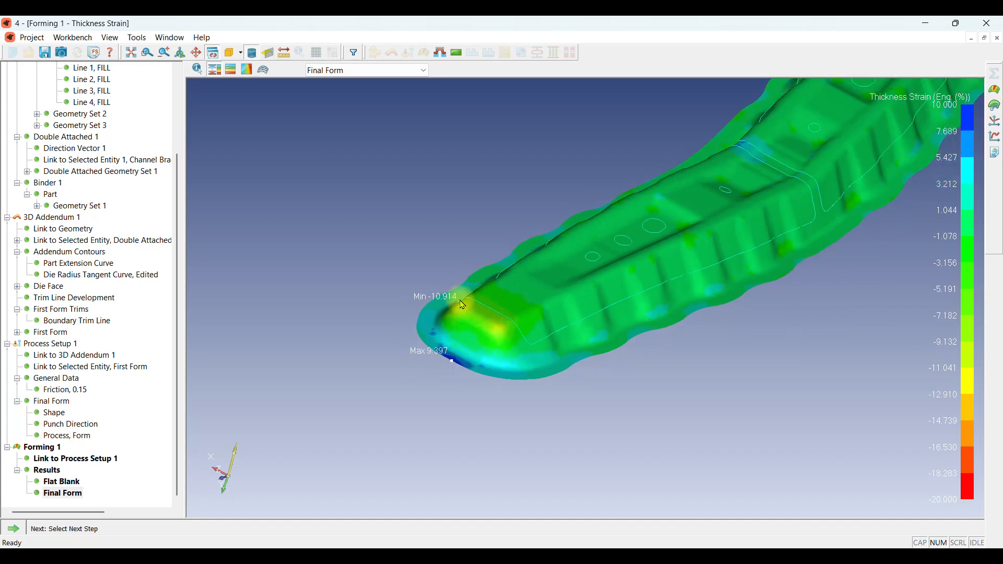
scroll(484, 301, up, 1)
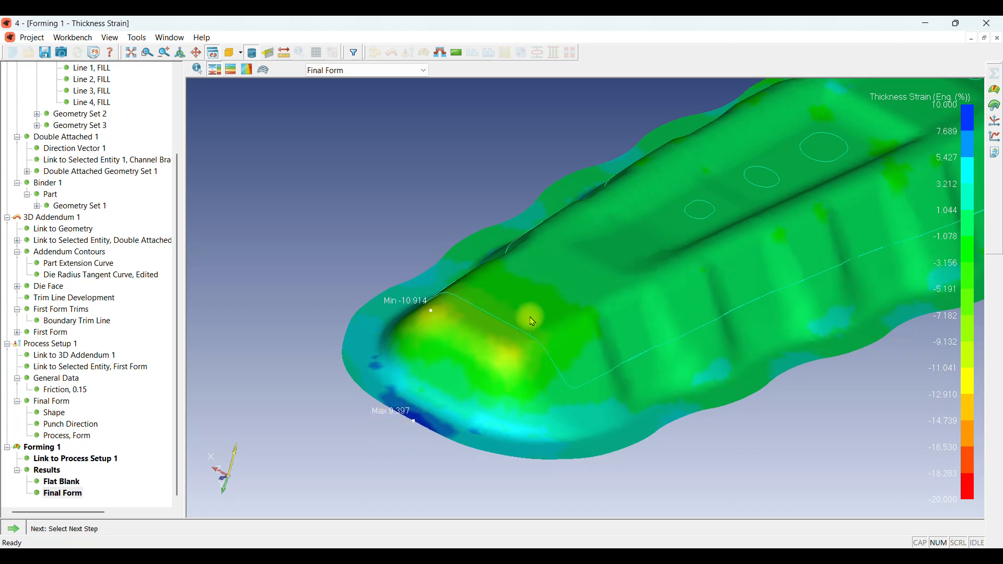
middle_drag(530, 315, 505, 317)
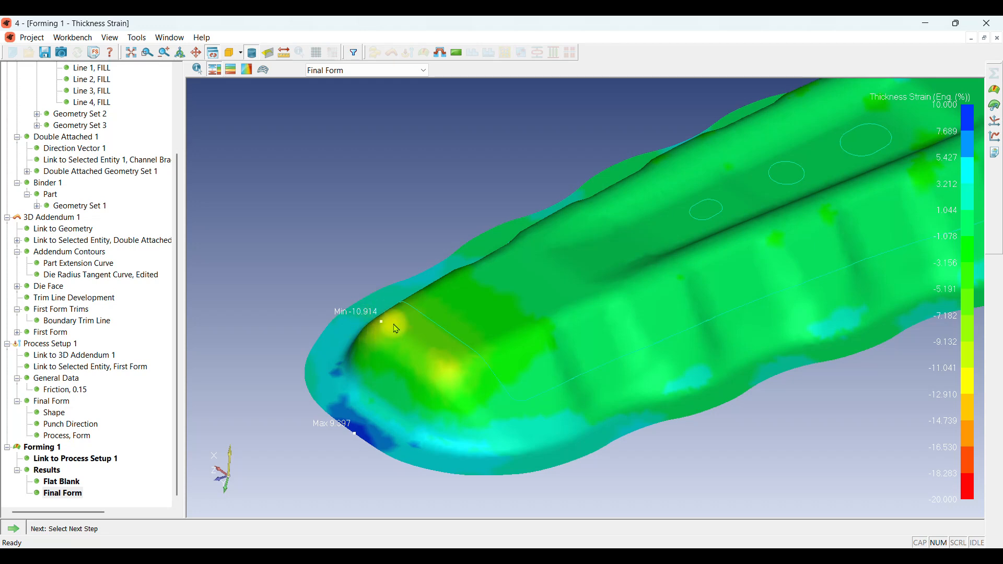
scroll(338, 352, down, 4)
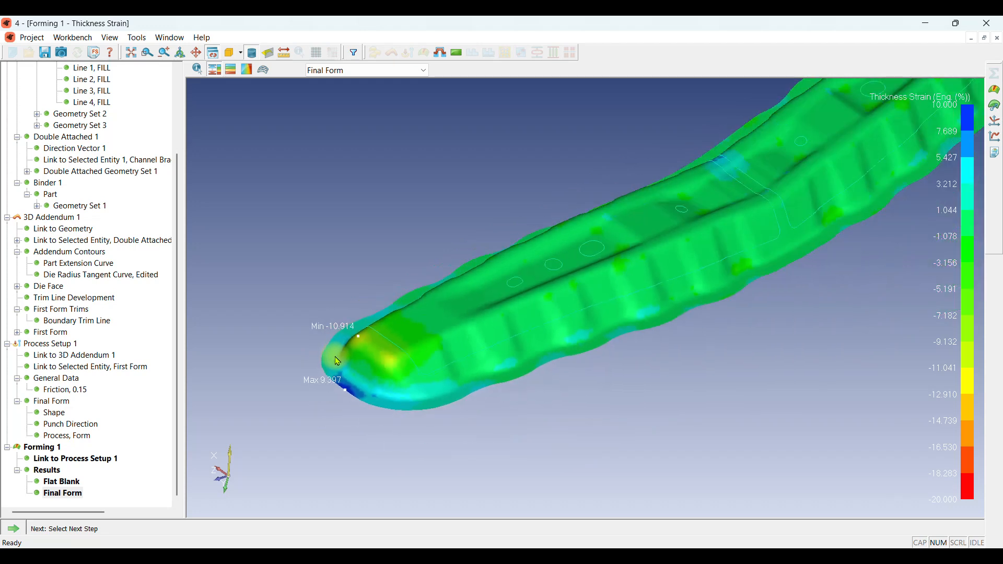
- Display the Thickness result with maximum and minimum points marked, and inspect the thinned and thickened areas at the part's end
click(998, 97)
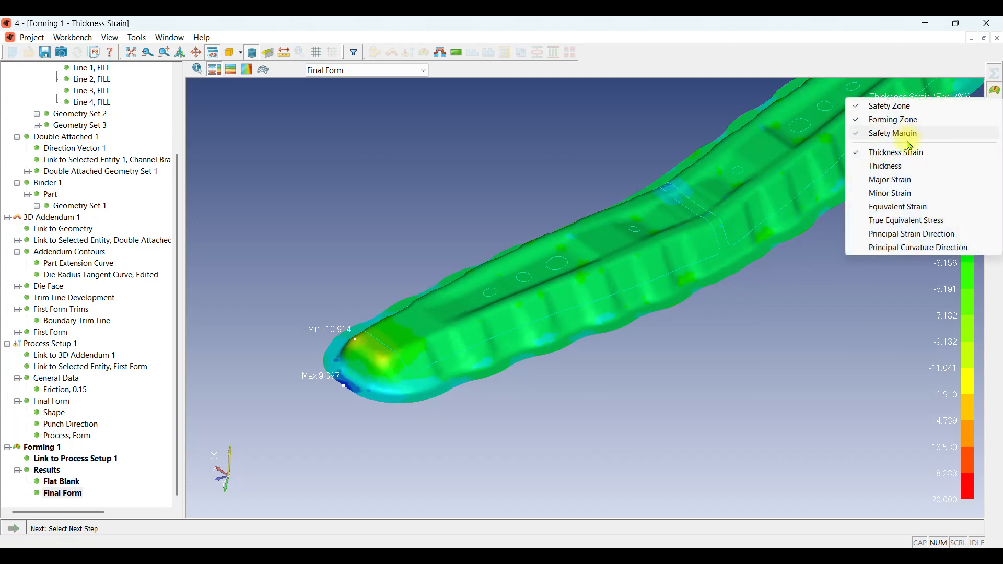
click(909, 164)
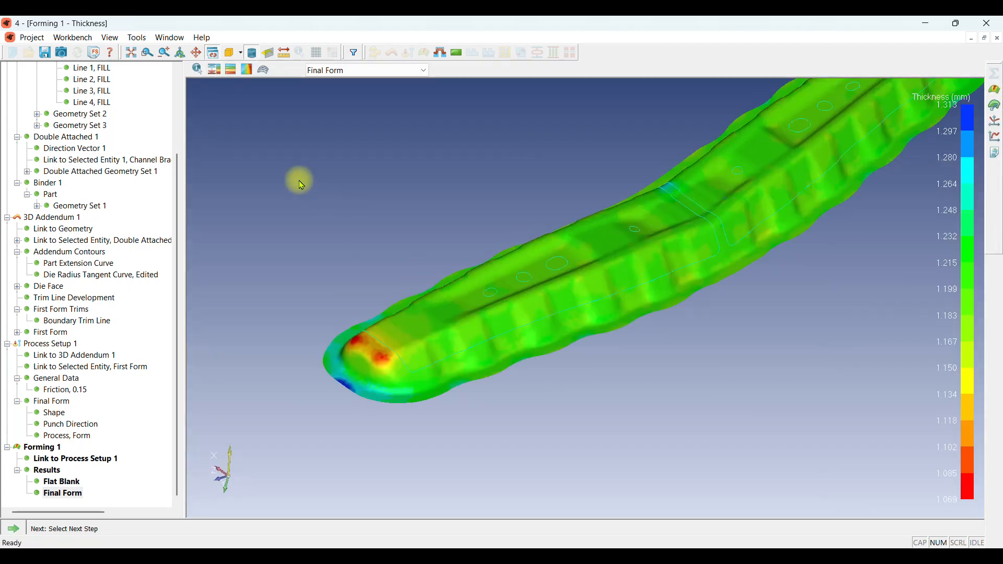
click(214, 69)
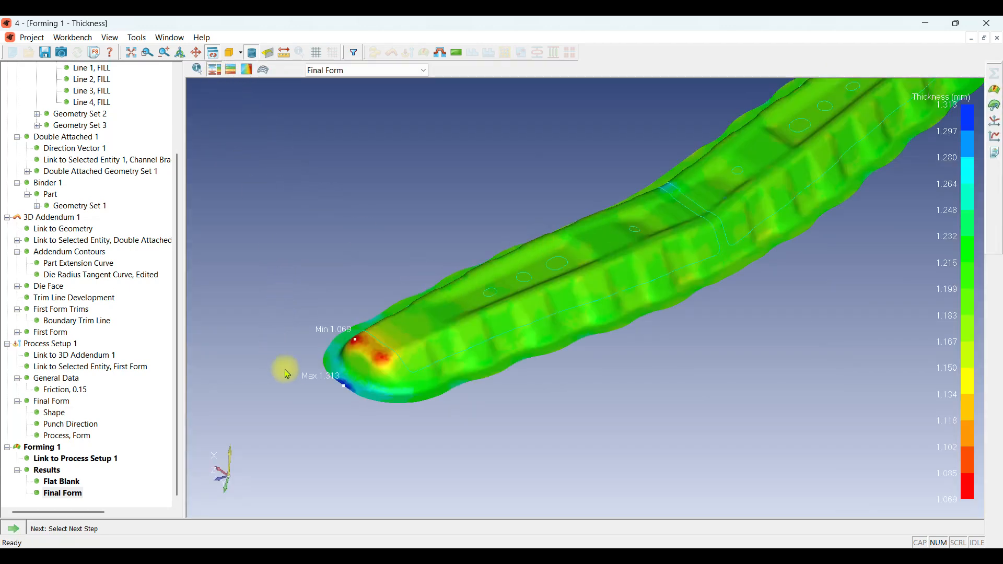
scroll(285, 370, up, 3)
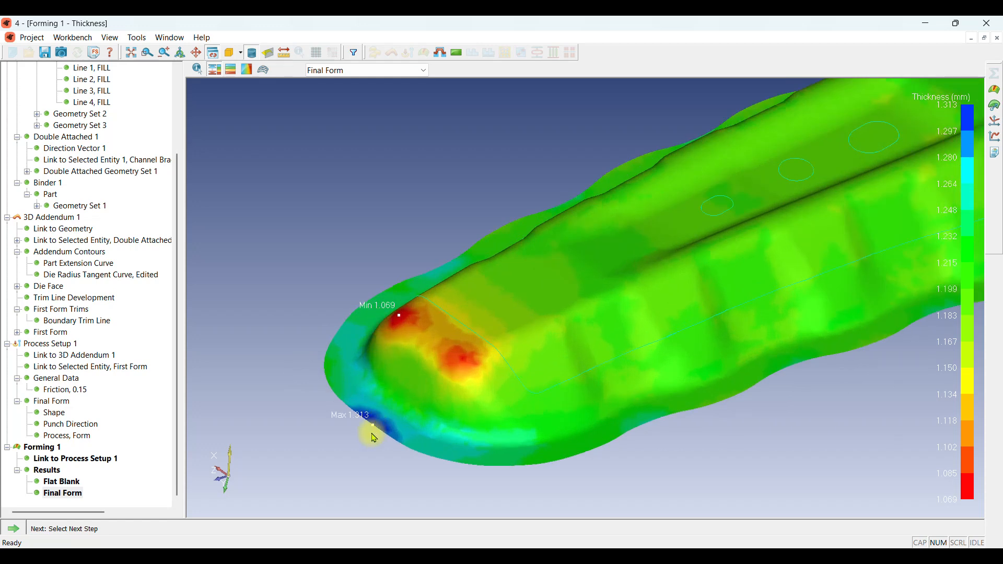
scroll(376, 437, up, 1)
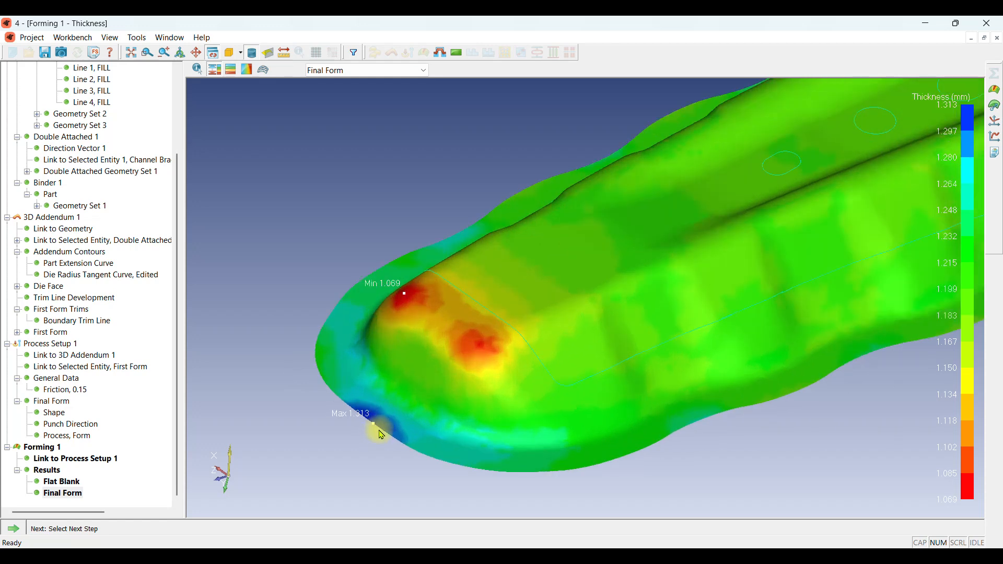
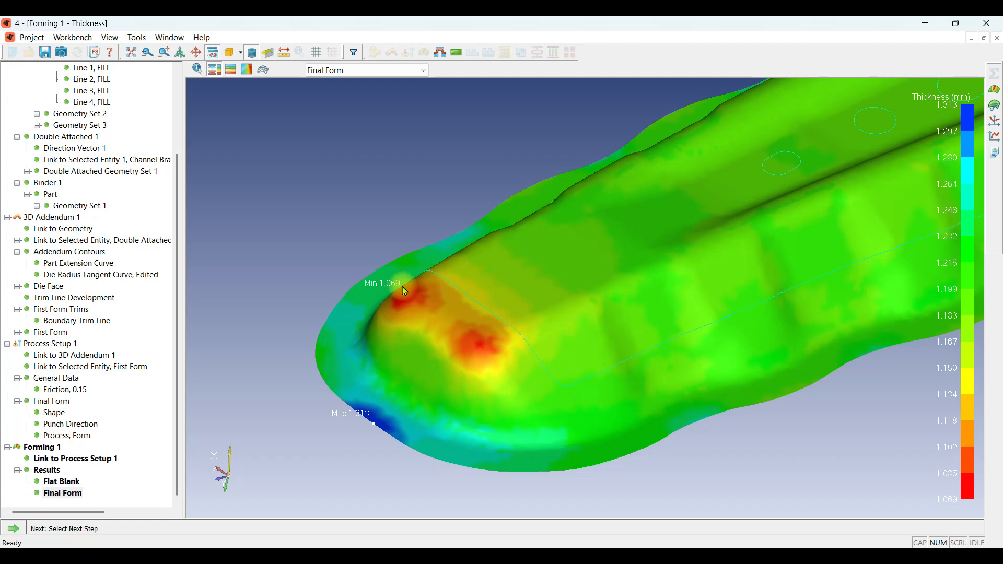
scroll(346, 369, down, 5)
scroll(532, 329, up, 3)
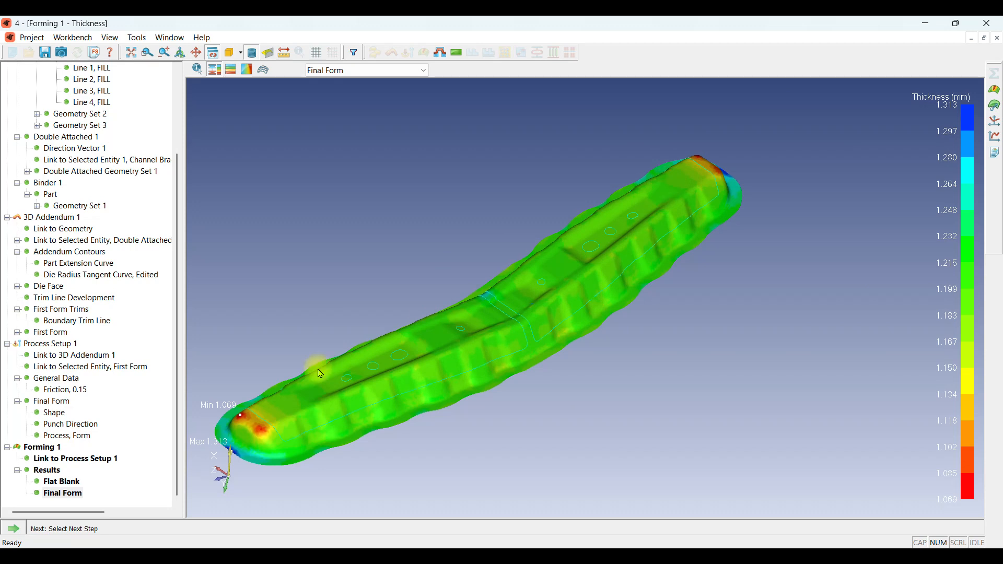
scroll(263, 410, up, 4)
scroll(566, 360, down, 2)
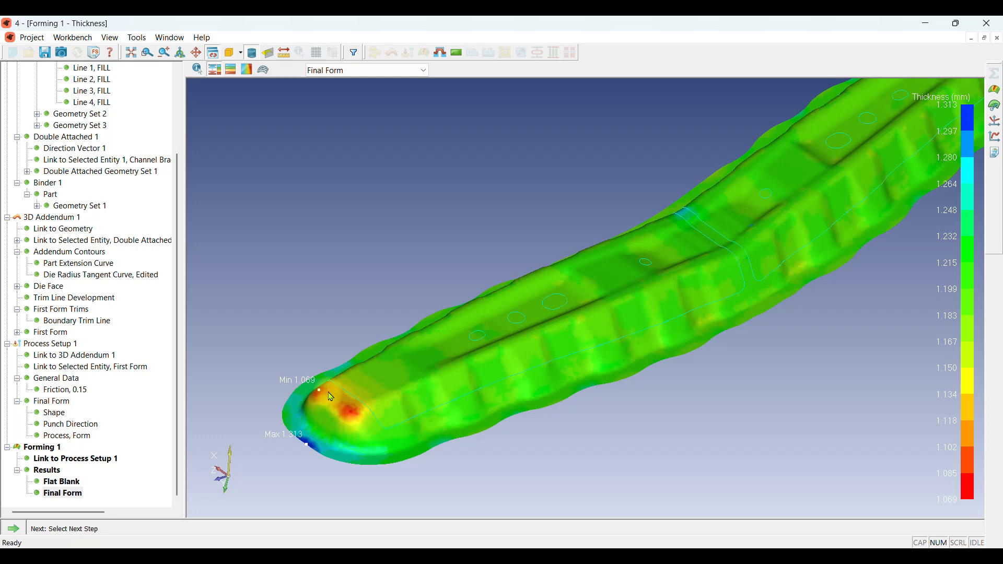
scroll(397, 351, down, 2)
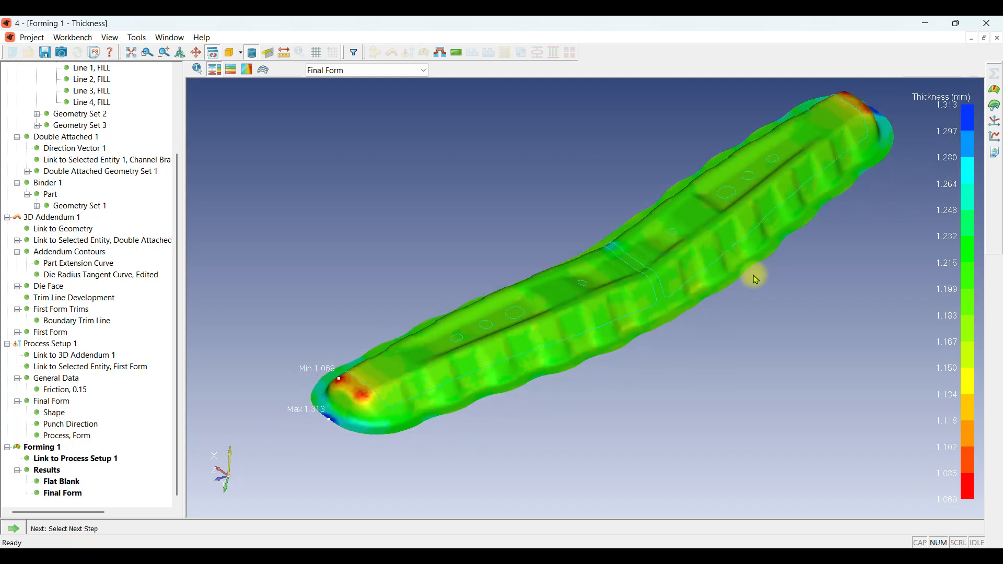
- View the Forming Limit Diagram of the final form, and return to the Thickness Strain result
click(995, 124)
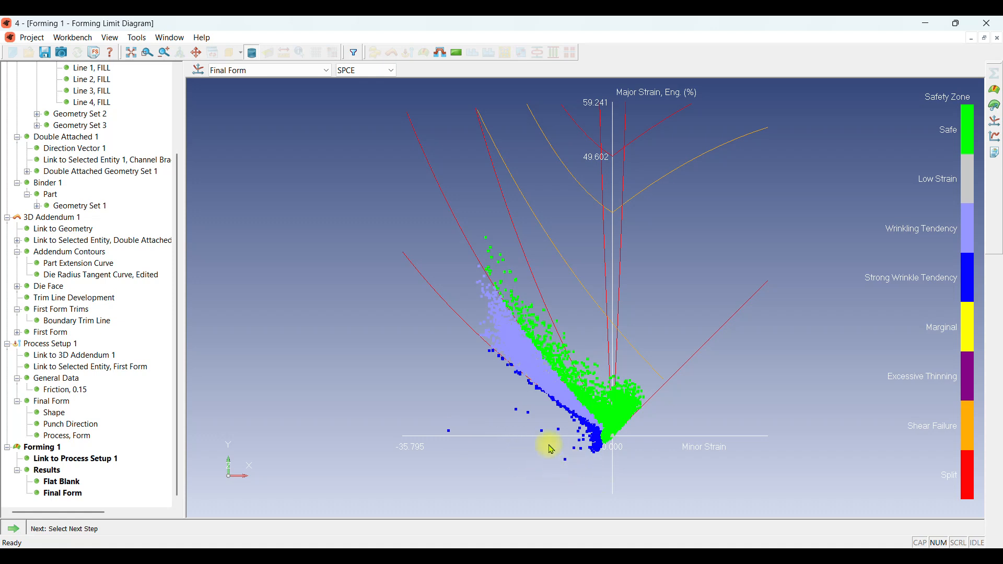
click(994, 91)
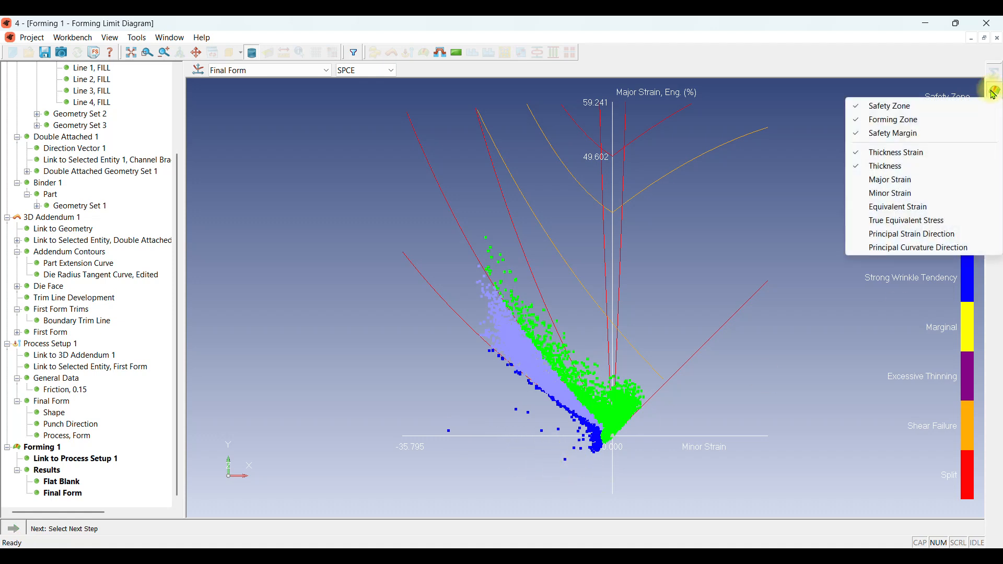
click(922, 153)
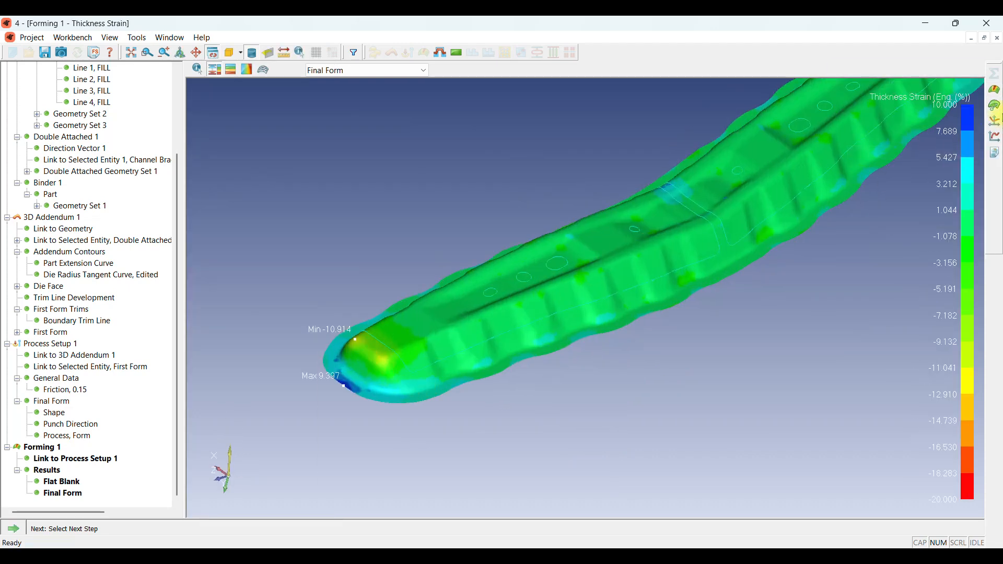
- Bring back the Thickness result and check the minimum and maximum points at the end of the part
click(997, 93)
click(923, 167)
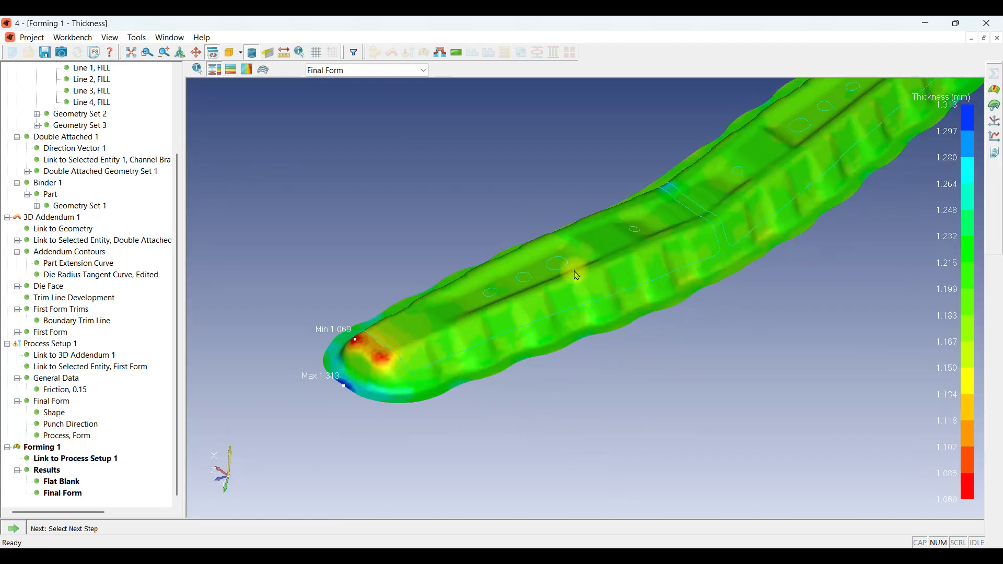
drag(309, 358, 380, 338)
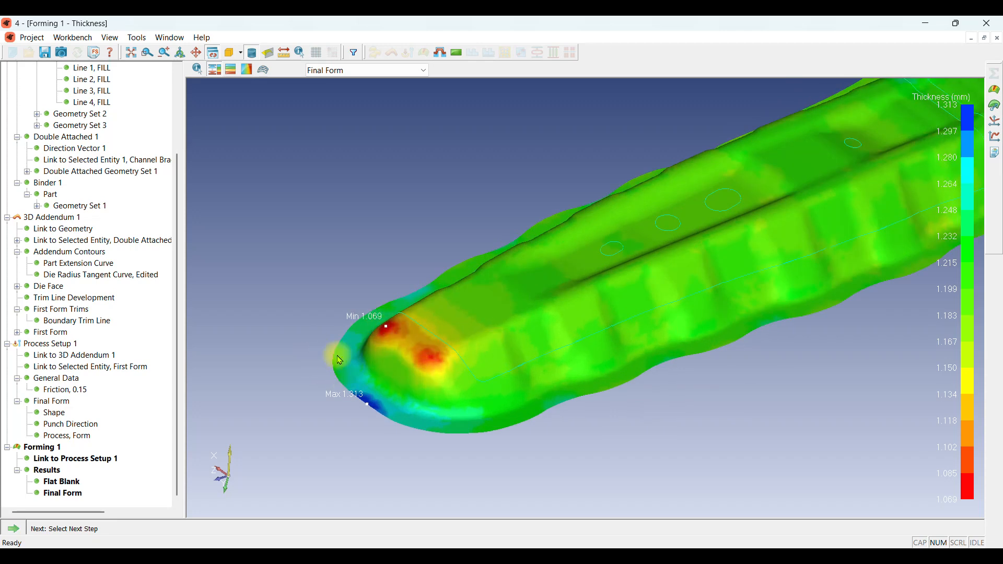
mouse_move(337, 357)
mouse_down()
mouse_move(344, 383)
mouse_move(322, 391)
mouse_move(330, 349)
mouse_up()
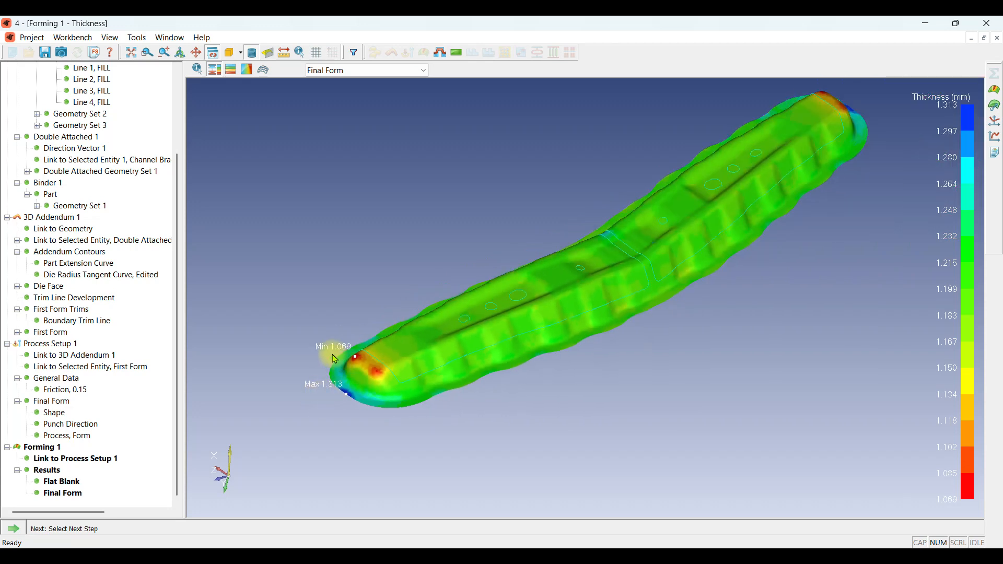
- Add a Springback analysis as the workflow's next stage after forming and solve it
click(21, 534)
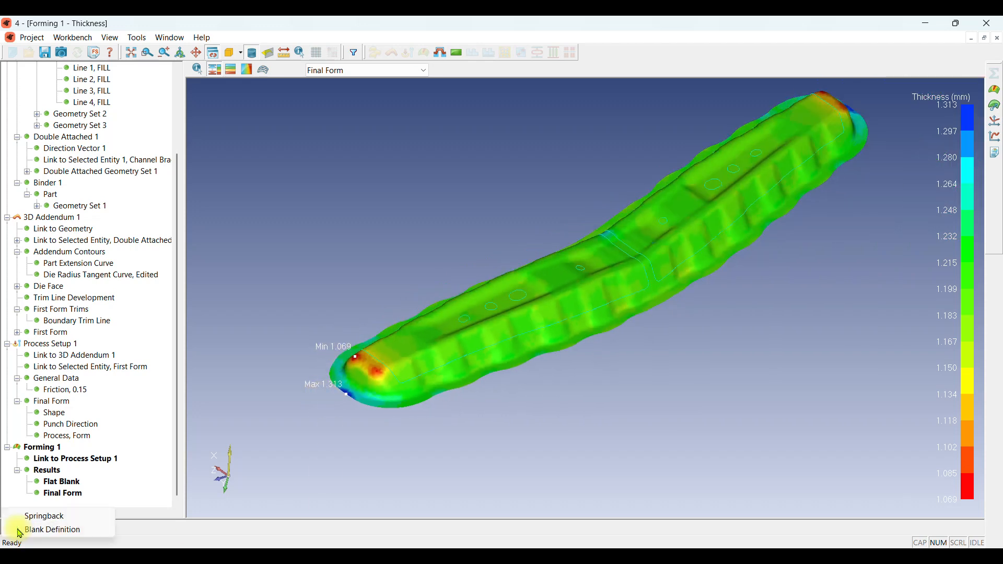
click(52, 516)
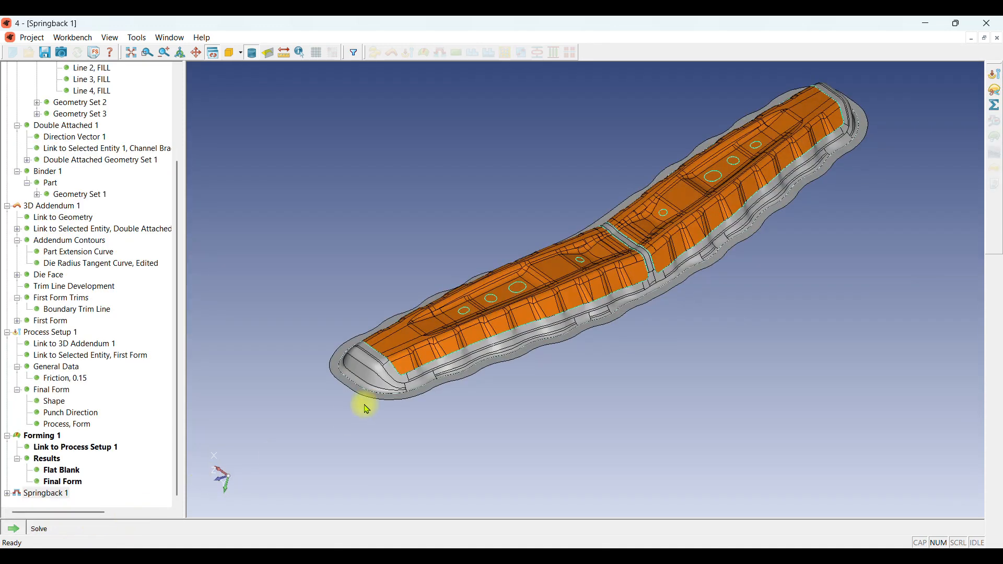
click(32, 529)
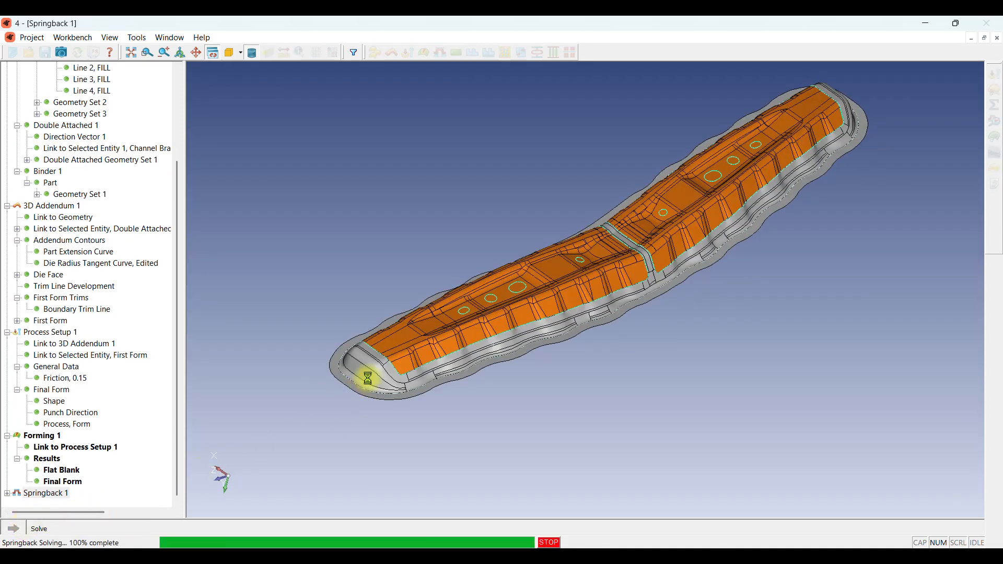
- Display the springback displacement Magnitude with its maximum and minimum points marked
scroll(718, 110, up, 2)
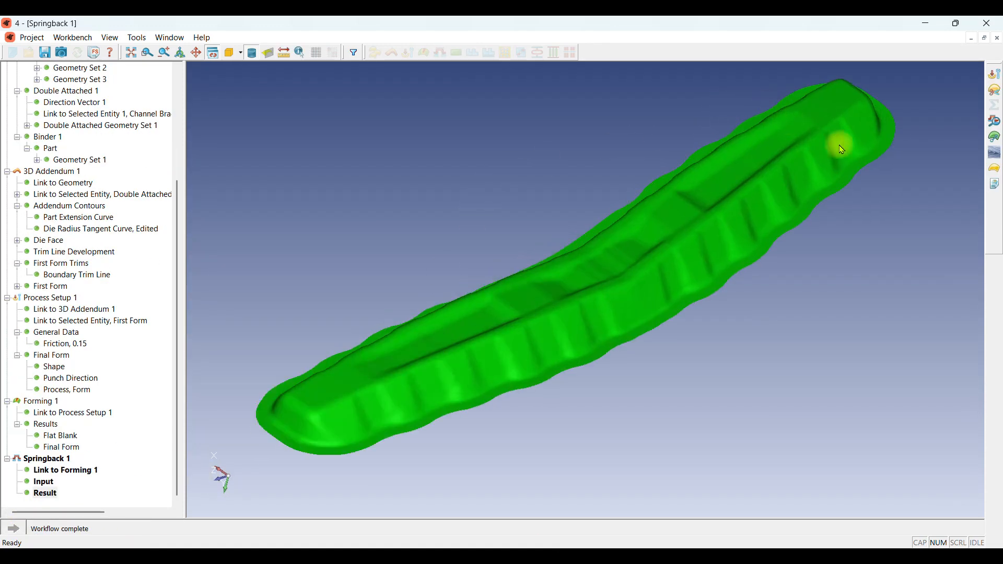
click(995, 138)
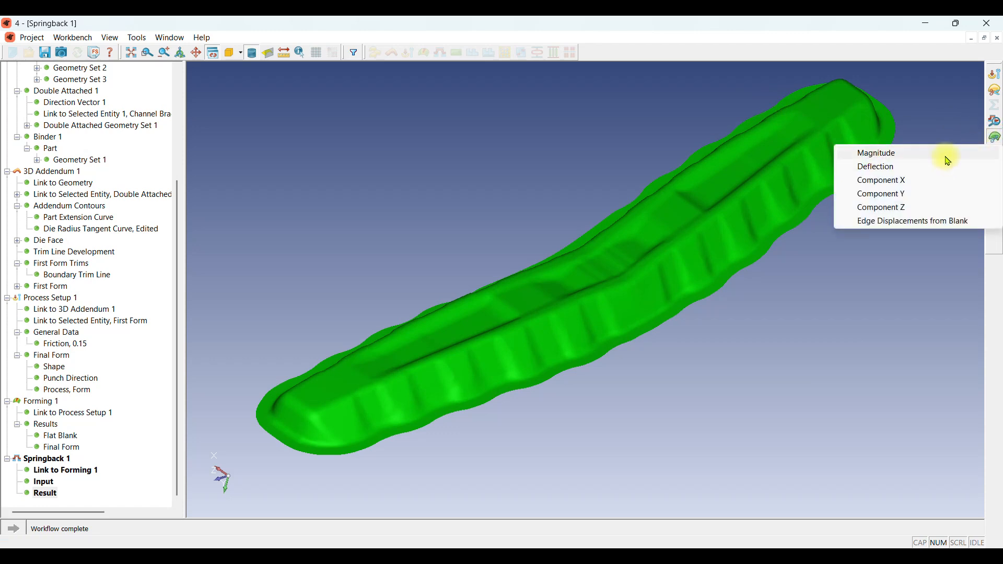
click(948, 154)
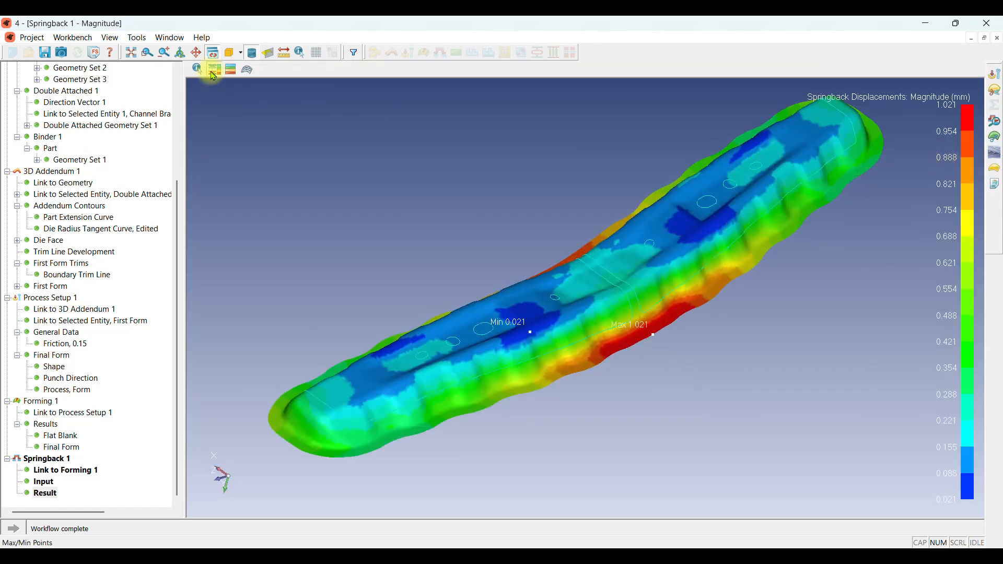
mouse_move(595, 288)
middle_down()
mouse_move(580, 273)
mouse_move(592, 286)
middle_up()
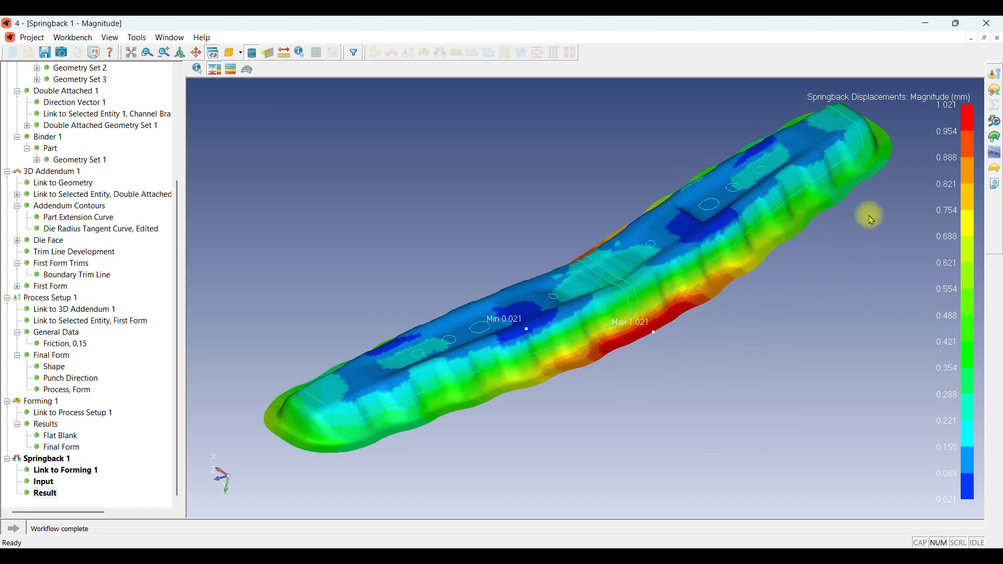
- Display the springback Deflection result with maximum and minimum points marked, and examine the part's side wall
click(996, 135)
click(868, 165)
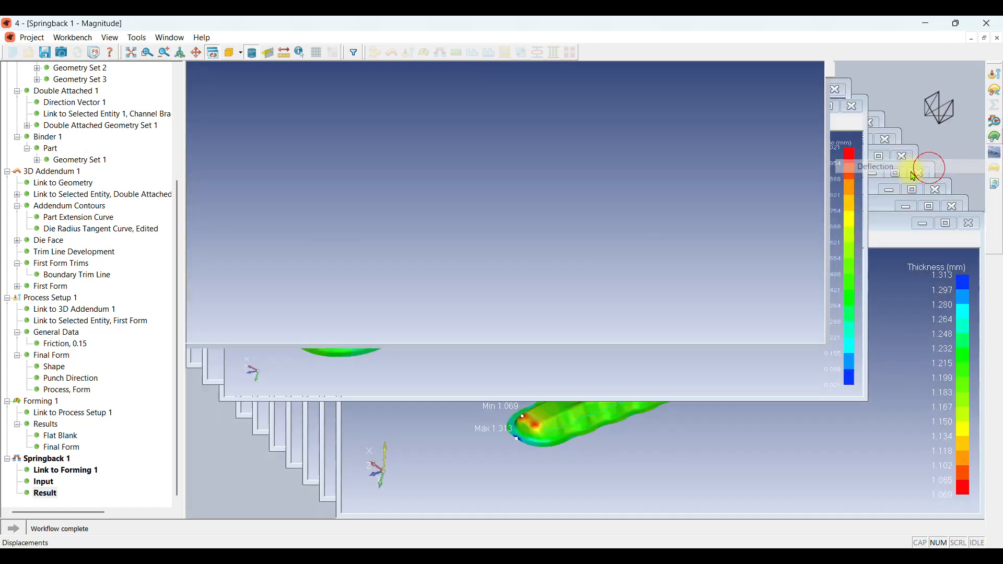
click(214, 69)
mouse_move(674, 293)
middle_down()
mouse_move(723, 239)
mouse_move(686, 337)
mouse_move(674, 343)
mouse_move(631, 273)
mouse_move(650, 289)
mouse_move(679, 275)
middle_up()
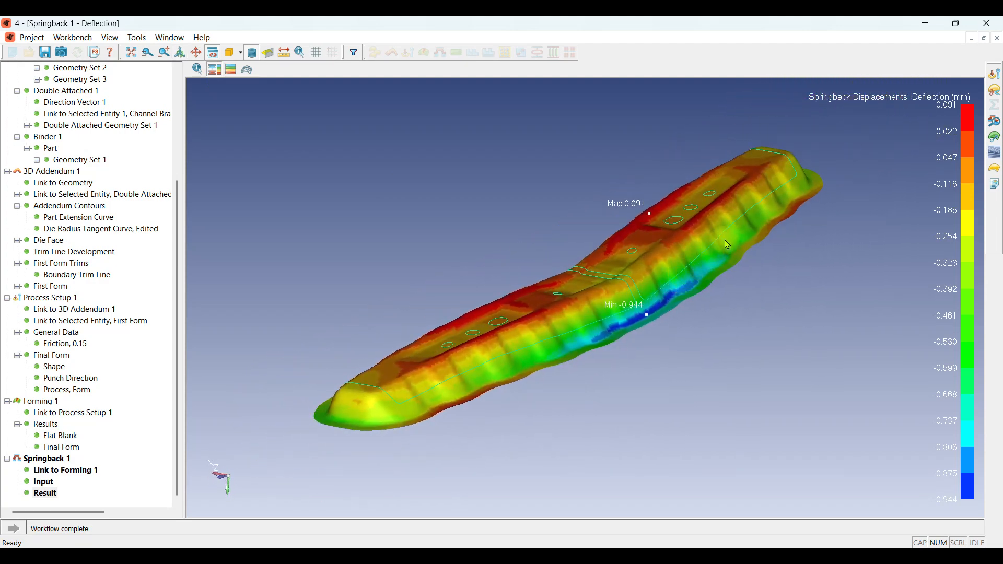
- Align the springback shape using three points on the part's top: each half's largest hole and the middle joint, with the first point fixed
click(996, 122)
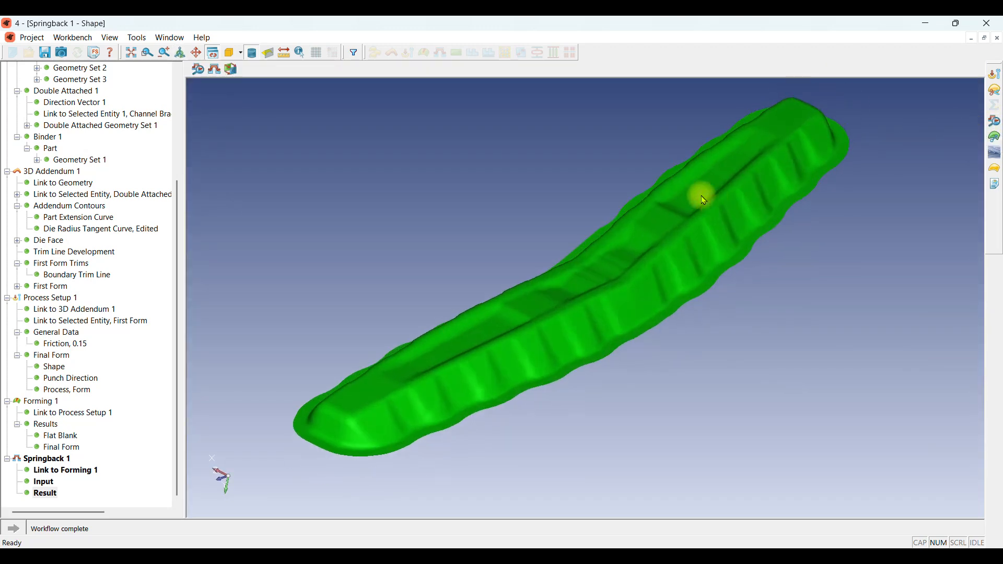
click(233, 70)
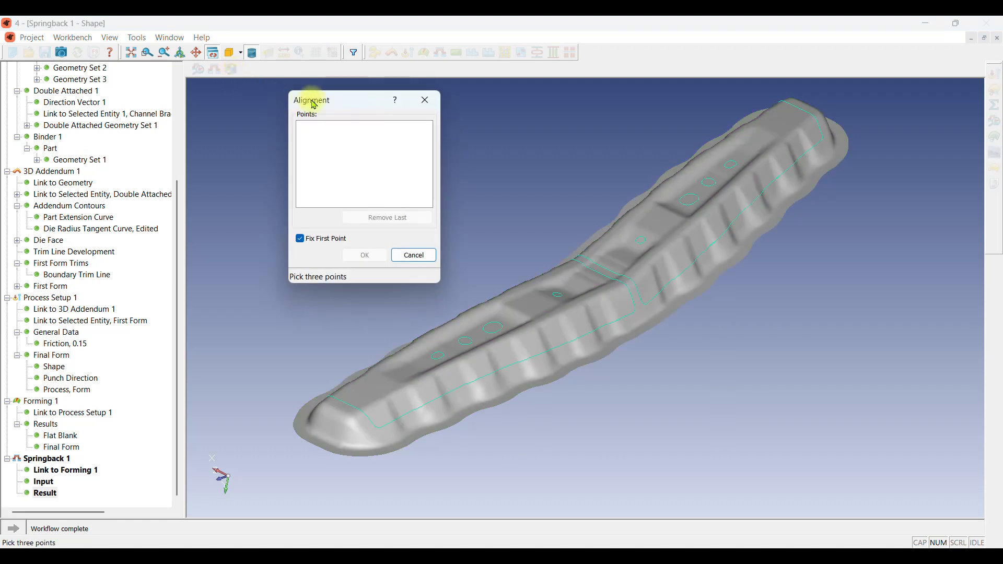
drag(314, 105, 290, 114)
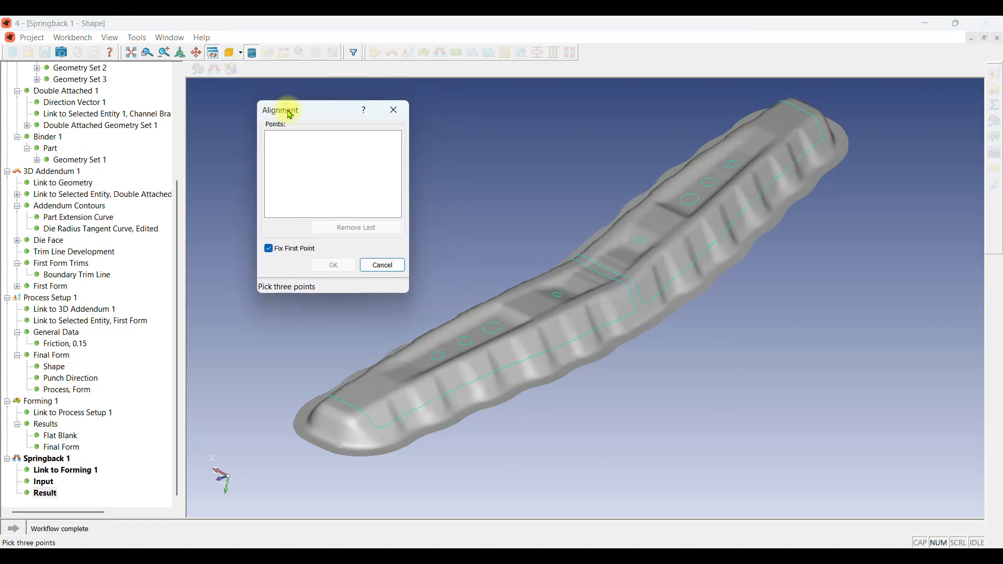
scroll(519, 269, up, 4)
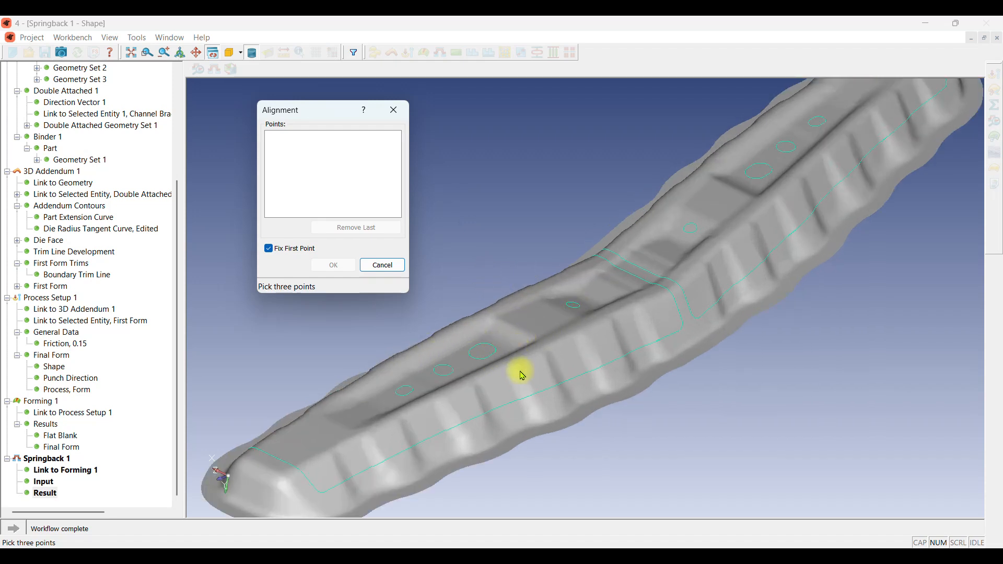
click(483, 351)
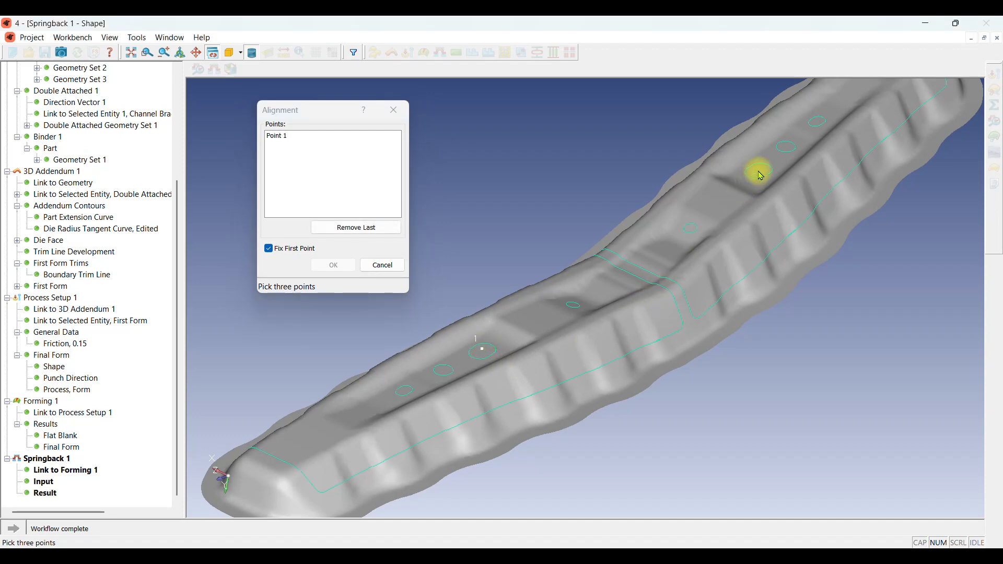
scroll(653, 271, up, 3)
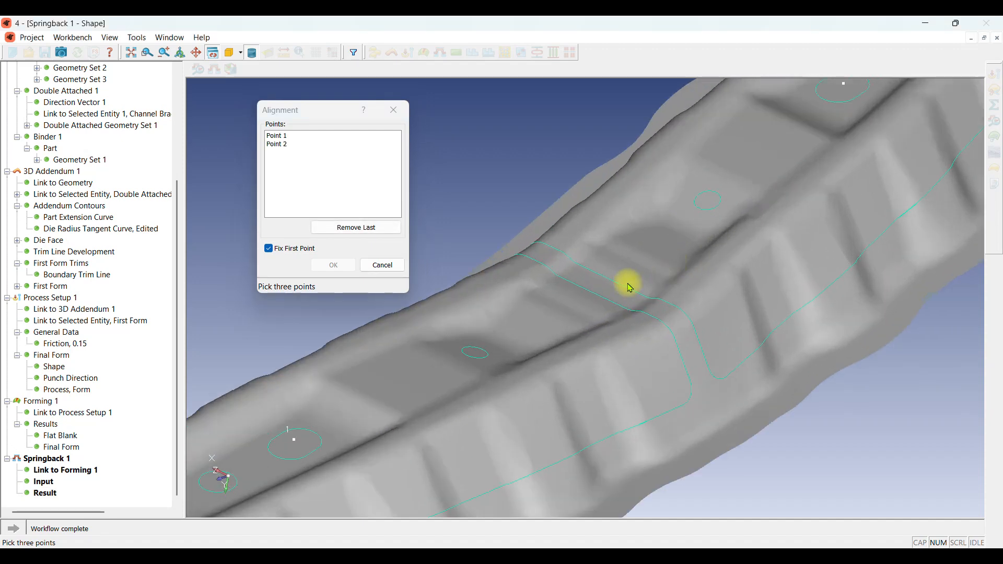
click(601, 290)
scroll(608, 308, down, 5)
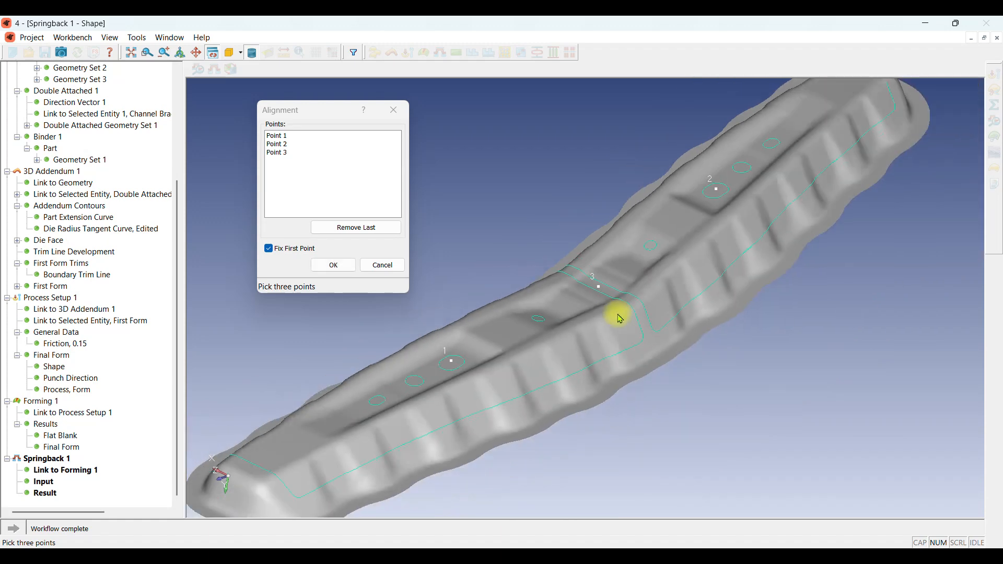
click(333, 266)
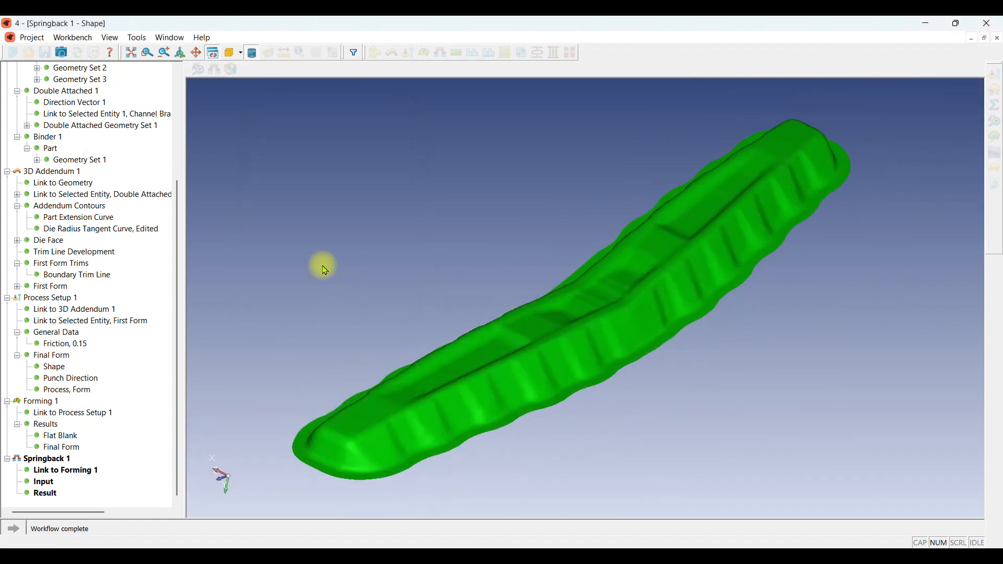
- Overlay the formed shape on the springback shape and examine the deviation along the side walls and flange
middle_drag(698, 287, 677, 269)
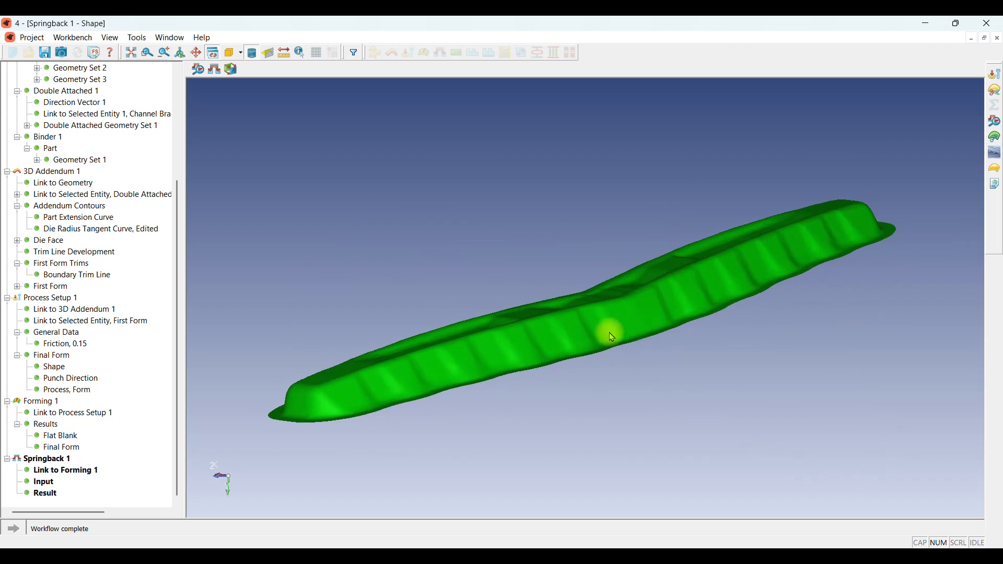
middle_drag(620, 288, 650, 285)
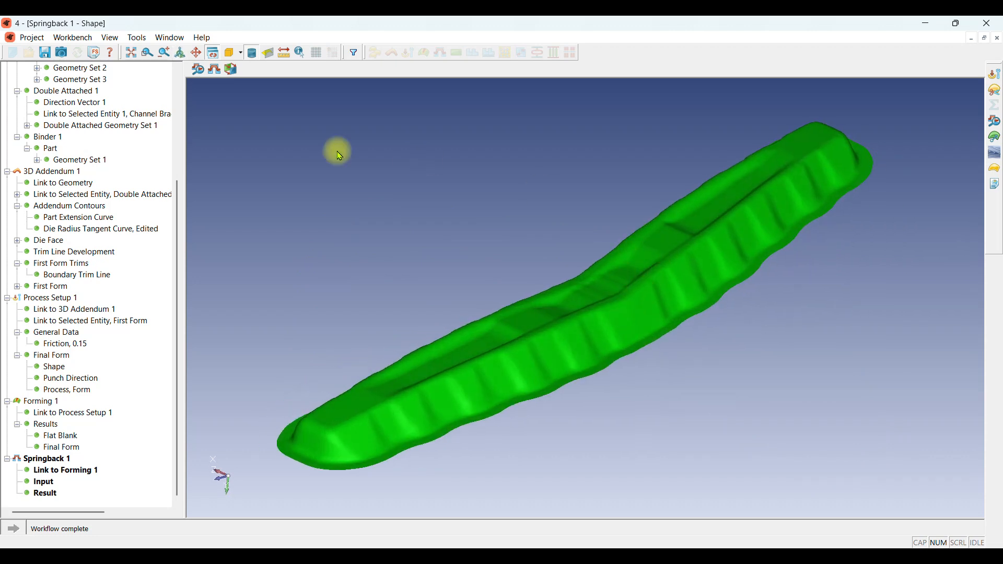
click(215, 69)
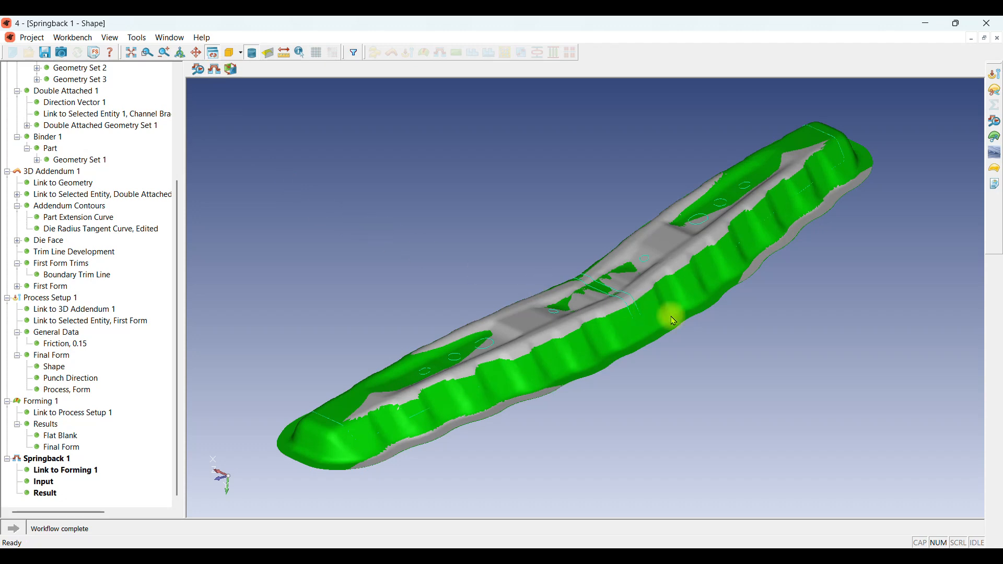
scroll(371, 468, up, 5)
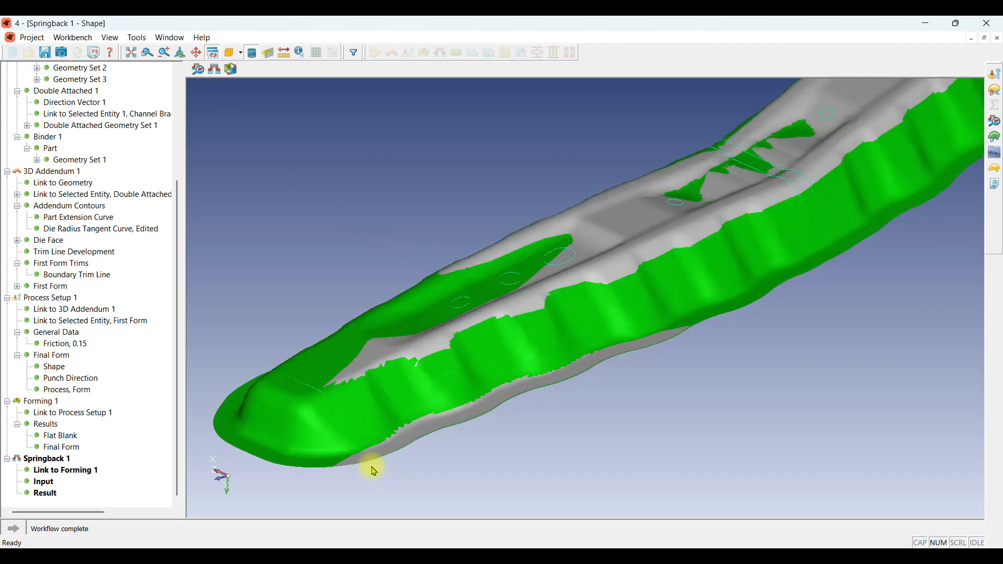
scroll(465, 393, up, 6)
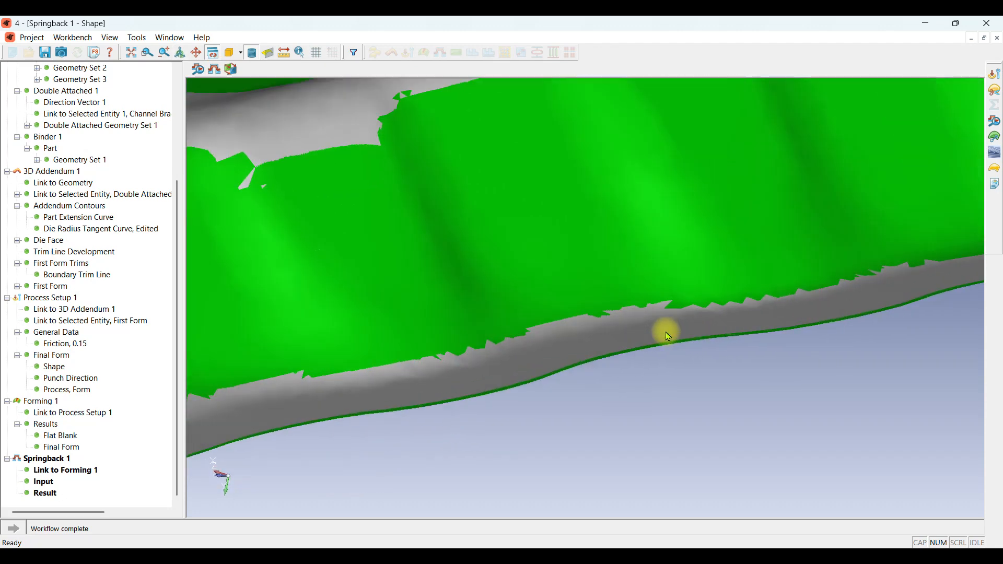
middle_drag(625, 308, 705, 310)
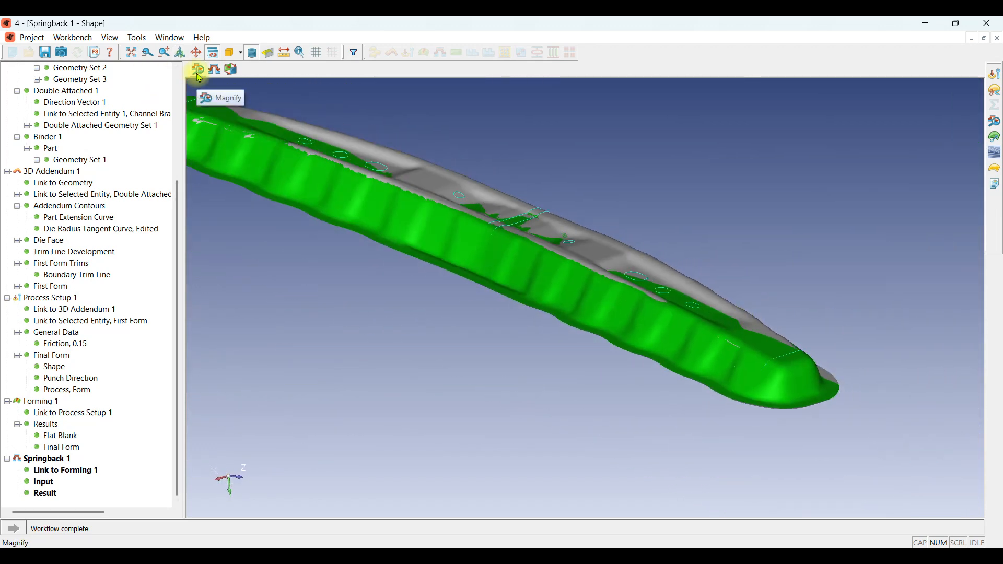
middle_drag(609, 265, 578, 246)
scroll(617, 271, up, 6)
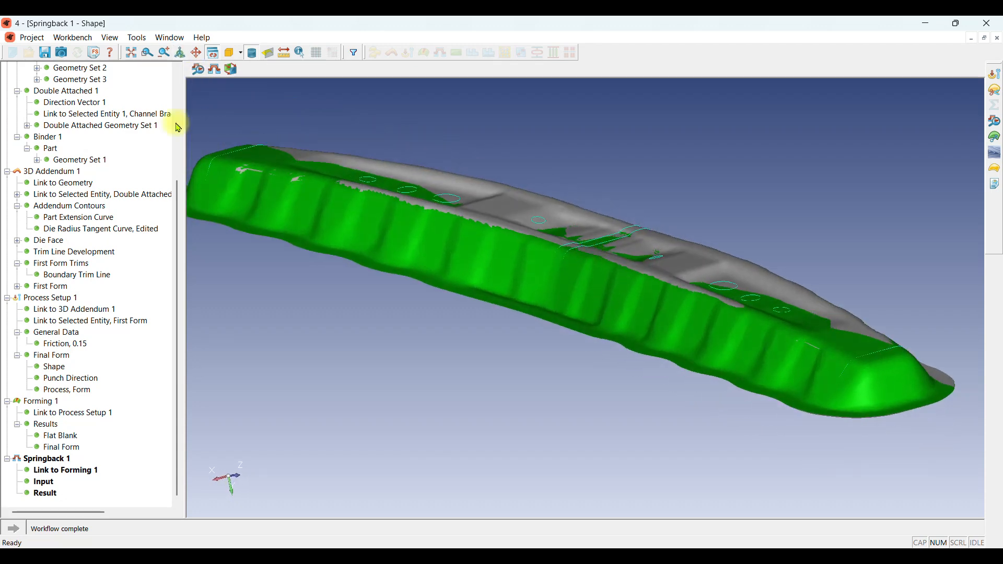
- Exaggerate the springback with magnifications of 14 and 16, examining the part's underside, side wall and end flange
click(197, 69)
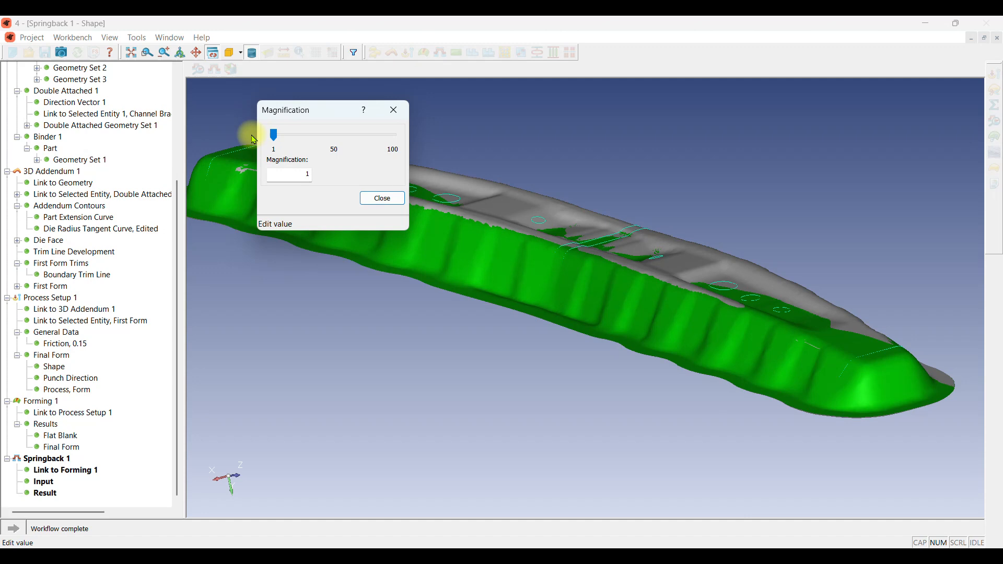
scroll(595, 239, up, 3)
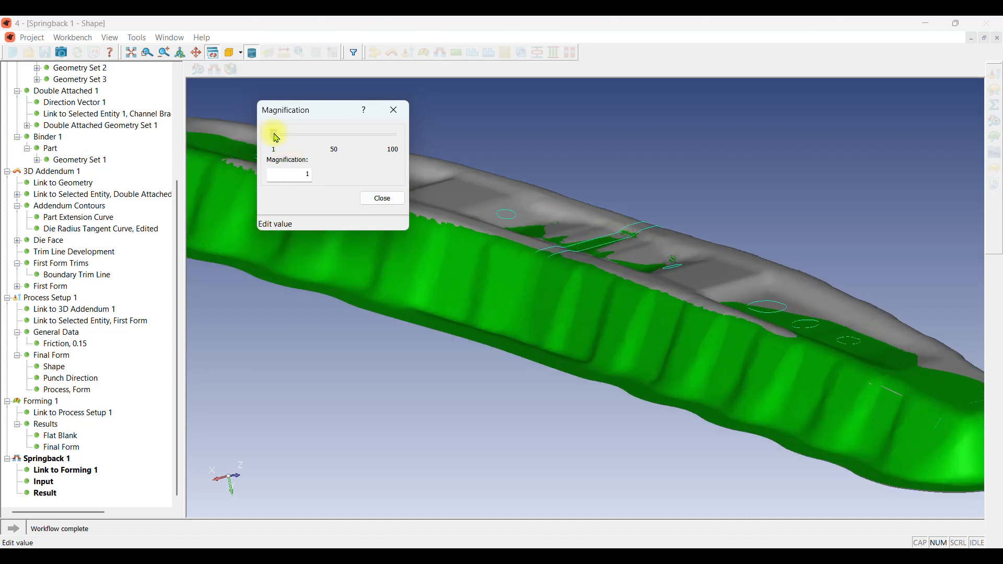
drag(276, 137, 290, 136)
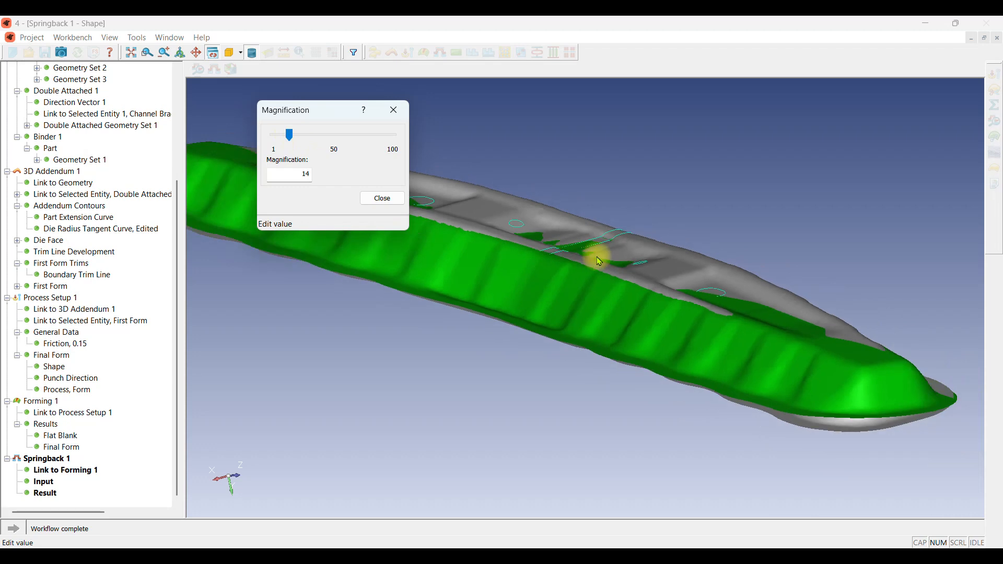
middle_drag(597, 257, 601, 240)
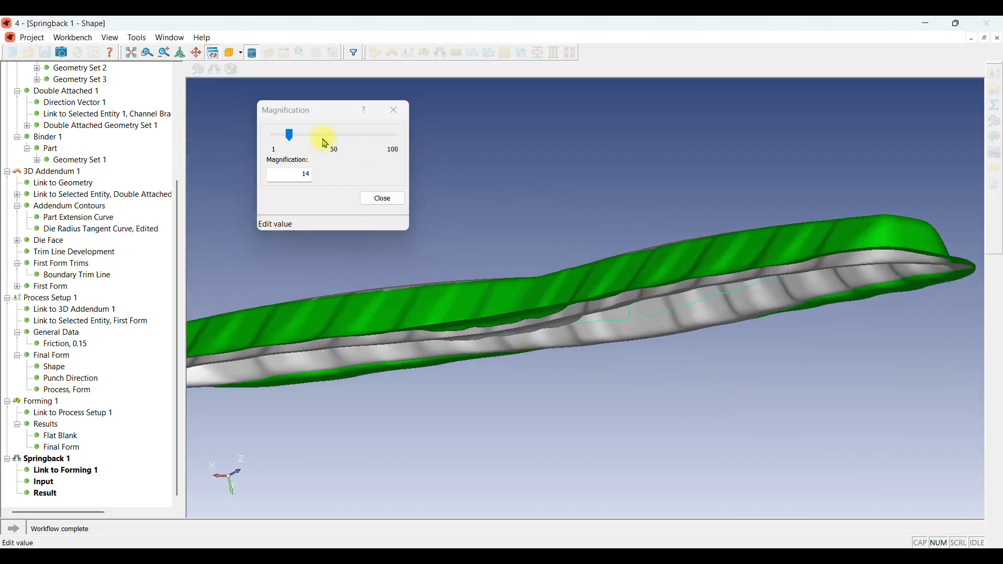
mouse_move(295, 140)
mouse_down()
mouse_move(305, 140)
mouse_move(286, 142)
mouse_move(296, 142)
mouse_up()
mouse_move(686, 286)
right_down()
mouse_move(643, 287)
mouse_move(695, 280)
mouse_move(681, 277)
right_up()
scroll(859, 376, up, 4)
right_drag(714, 354, 827, 360)
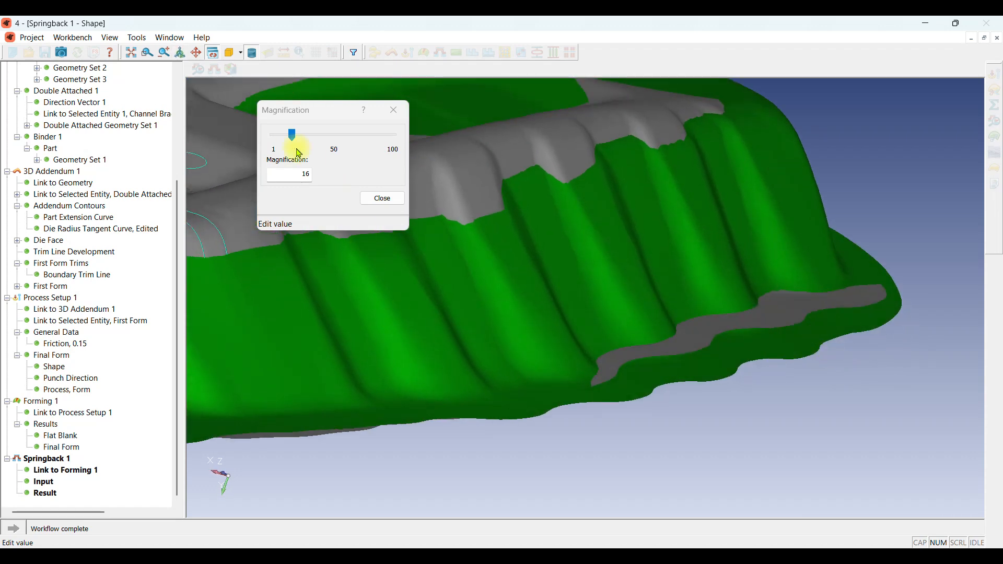
- Reset the springback magnification to 1 and view the whole overlaid part
drag(294, 140, 271, 145)
click(398, 109)
scroll(894, 280, down, 6)
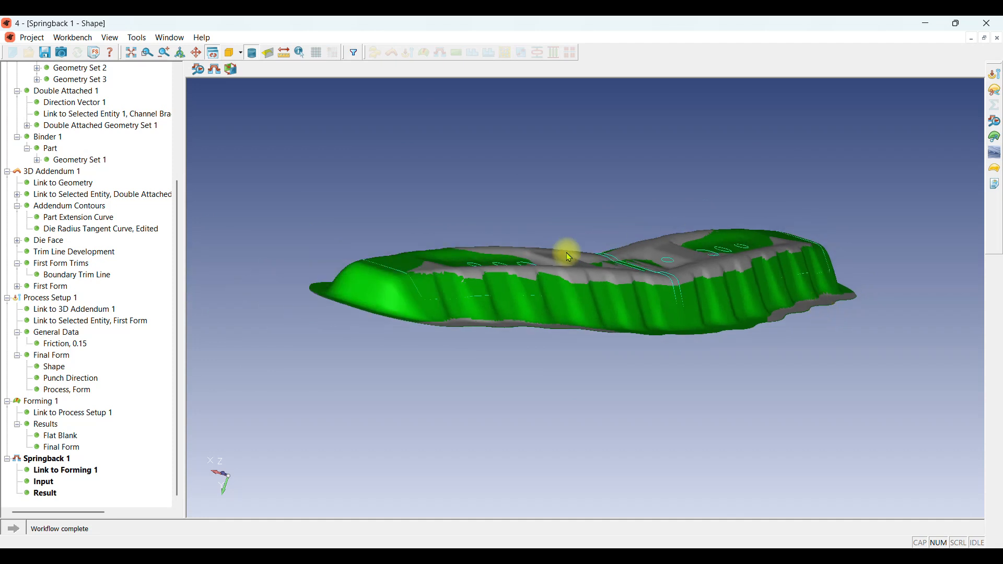
drag(404, 337, 406, 341)
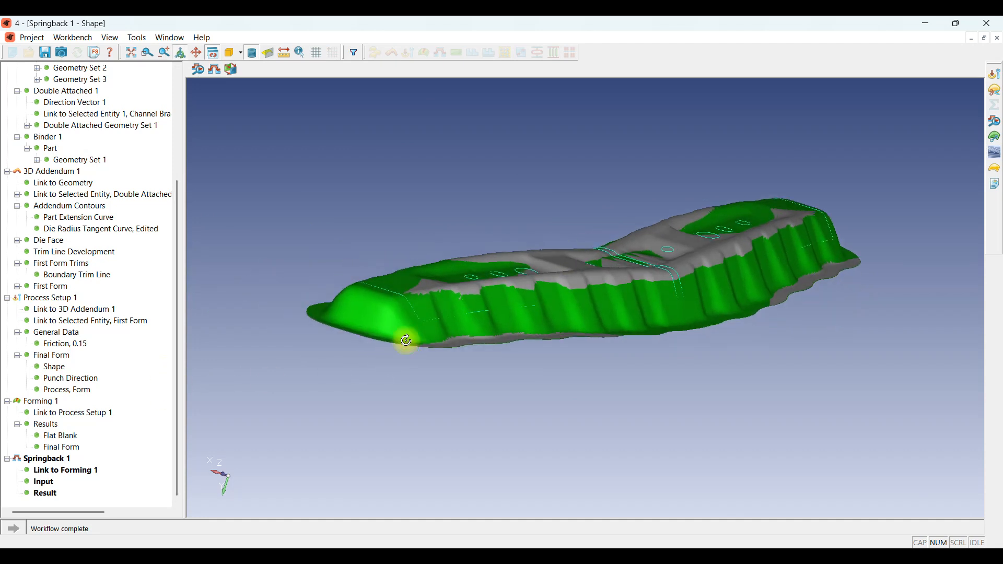
- Duplicate the Springback 1 analysis and rename the copy as Springback After Trimming
right_click(61, 462)
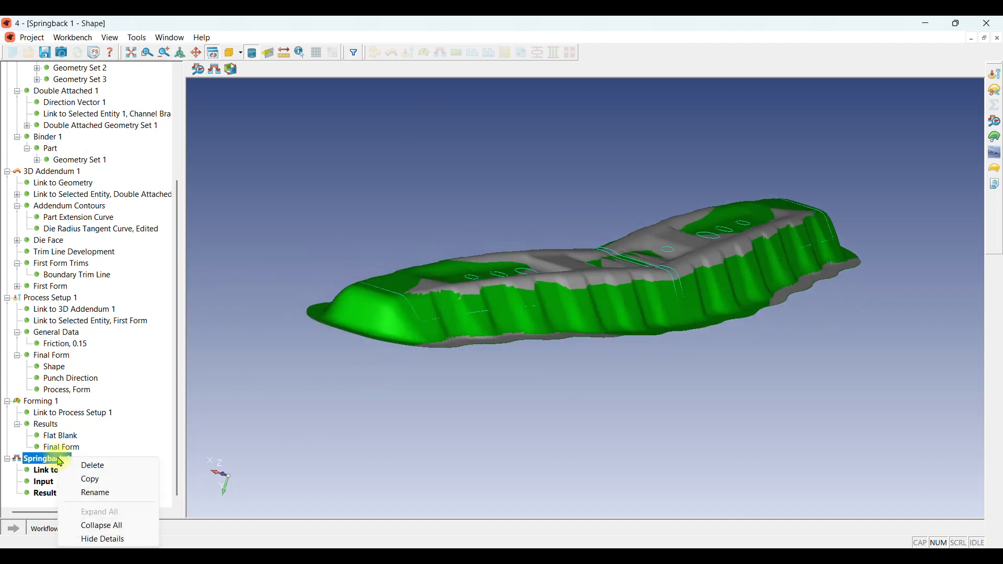
click(97, 479)
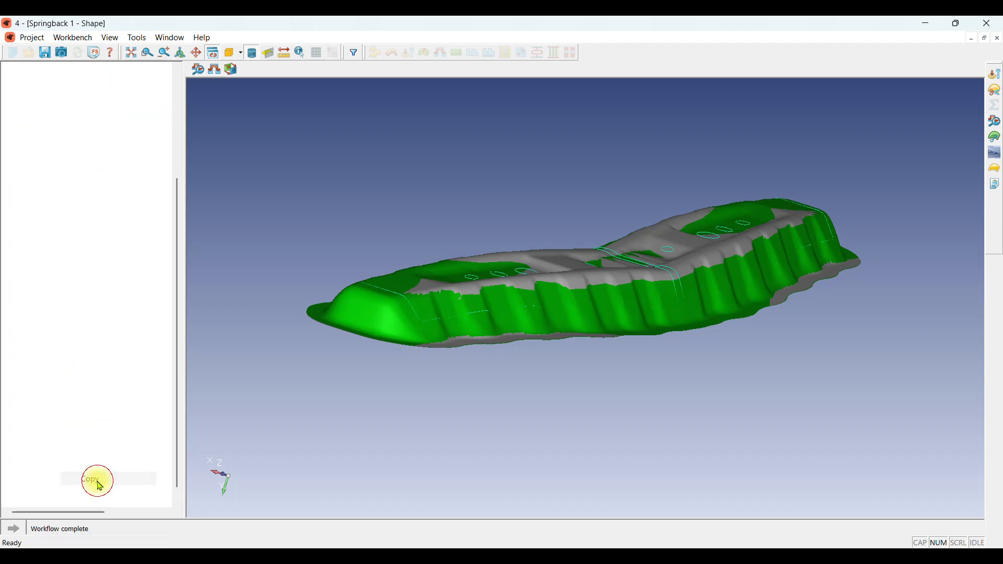
right_click(57, 492)
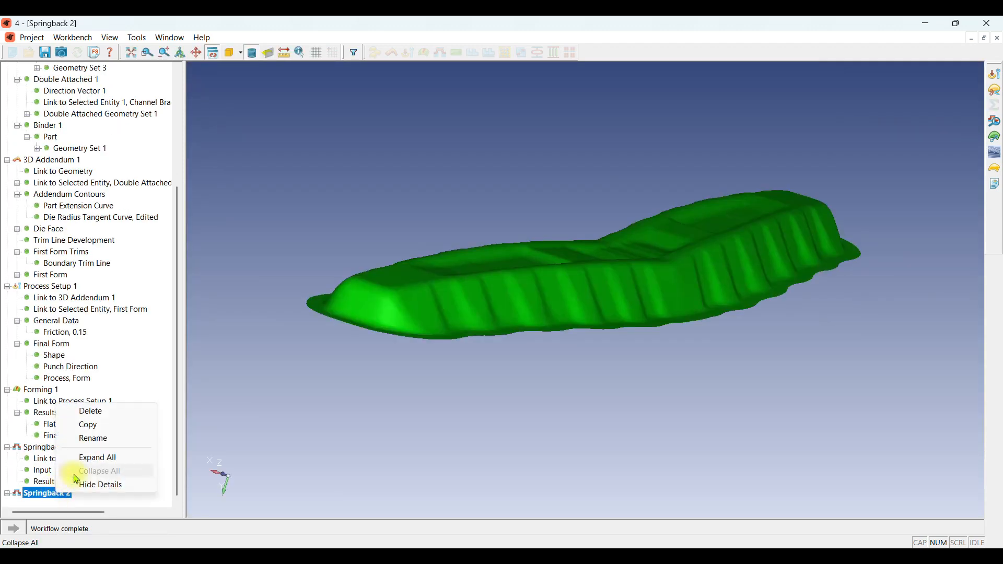
click(99, 437)
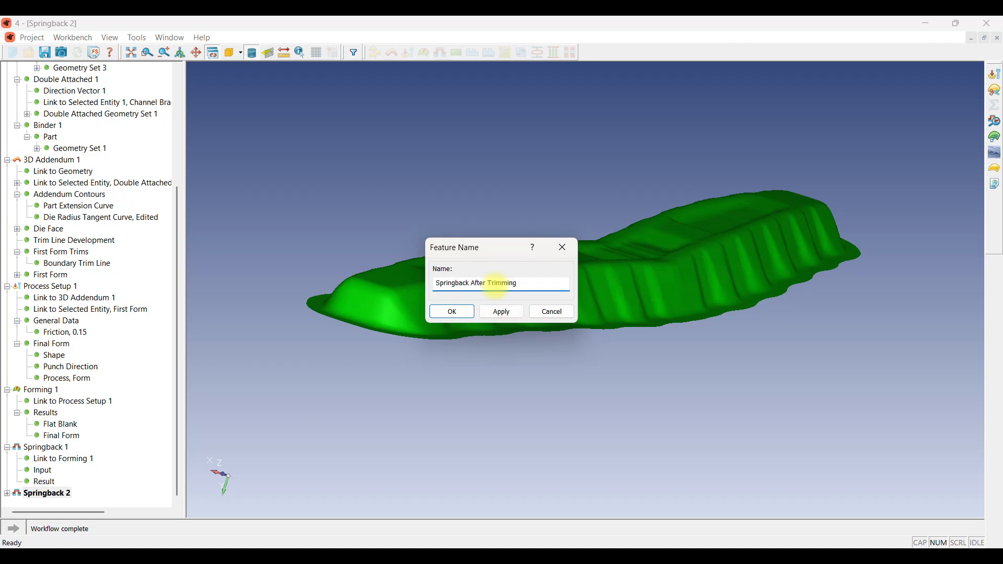
click(453, 314)
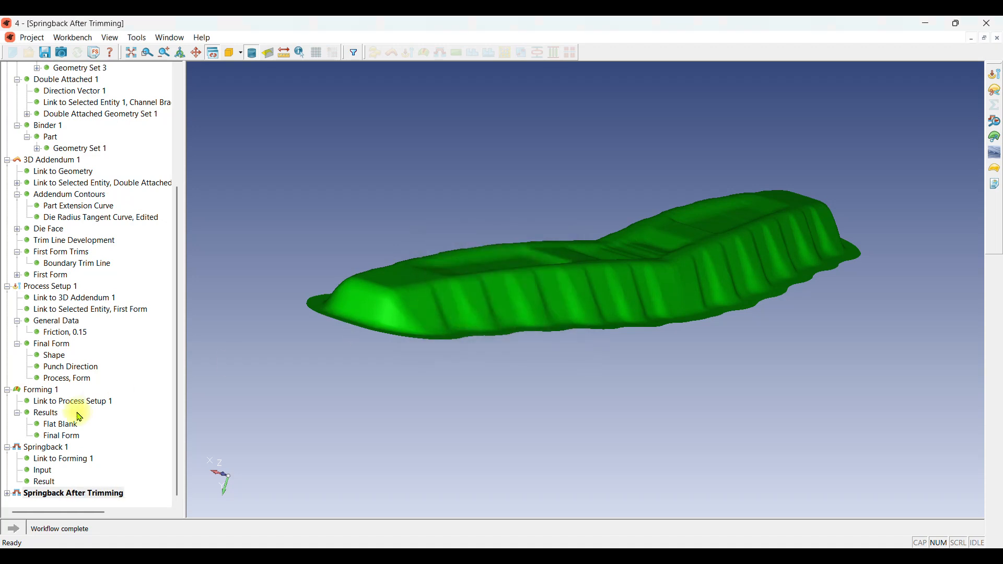
- Define the closed boundary of the far channel half as the outer trim line for the Springback After Trimming input
click(8, 493)
click(44, 482)
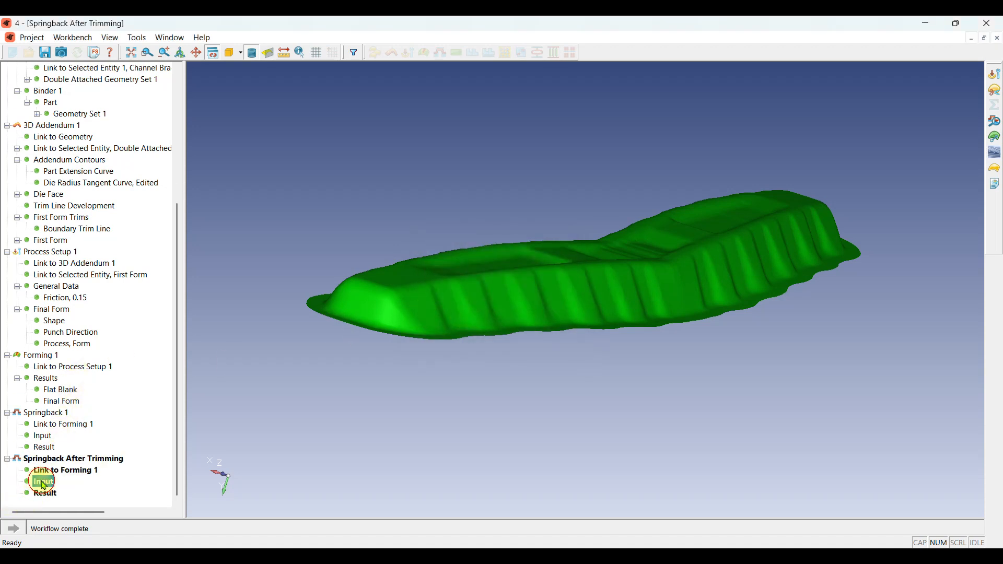
click(995, 90)
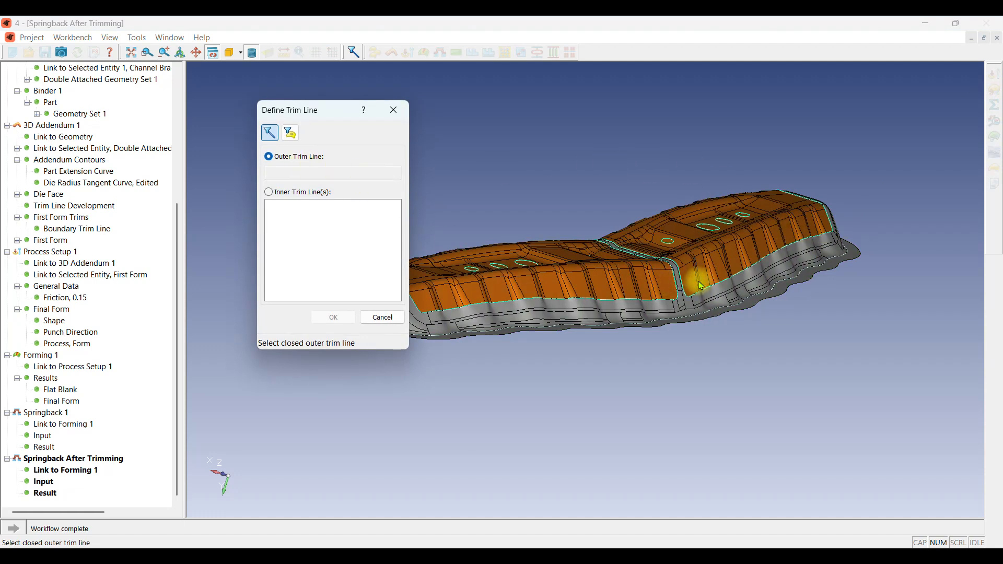
click(713, 291)
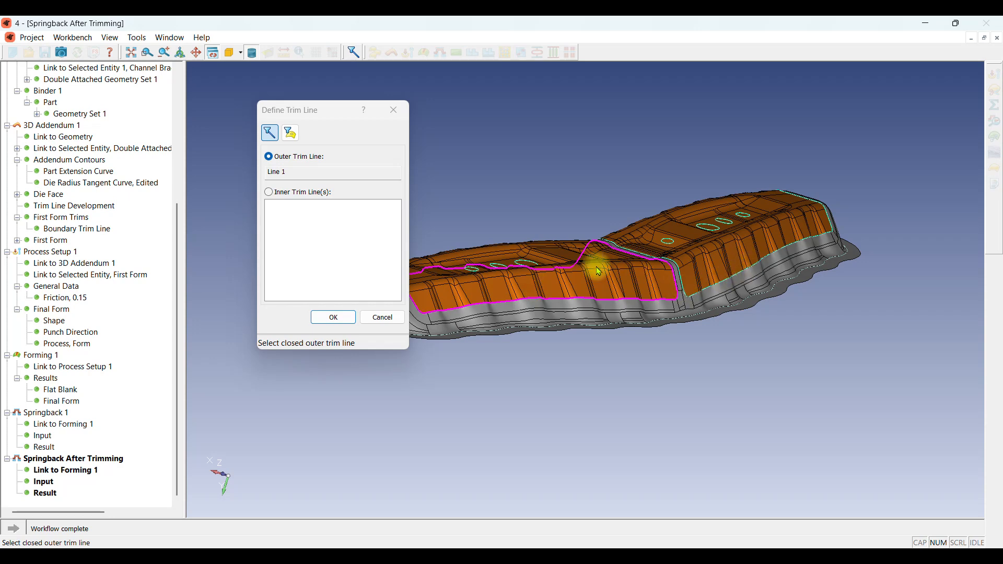
middle_drag(619, 271, 626, 262)
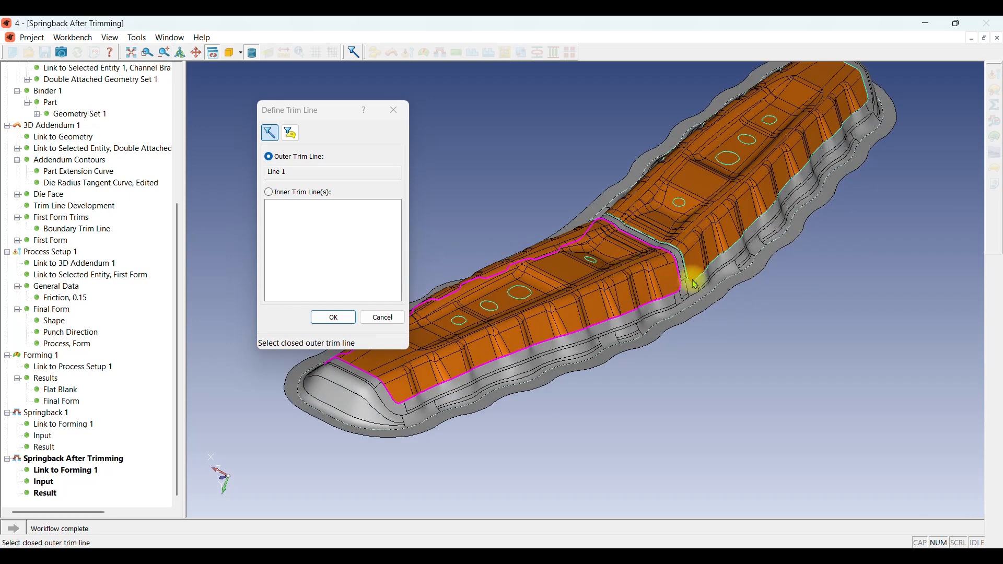
click(725, 256)
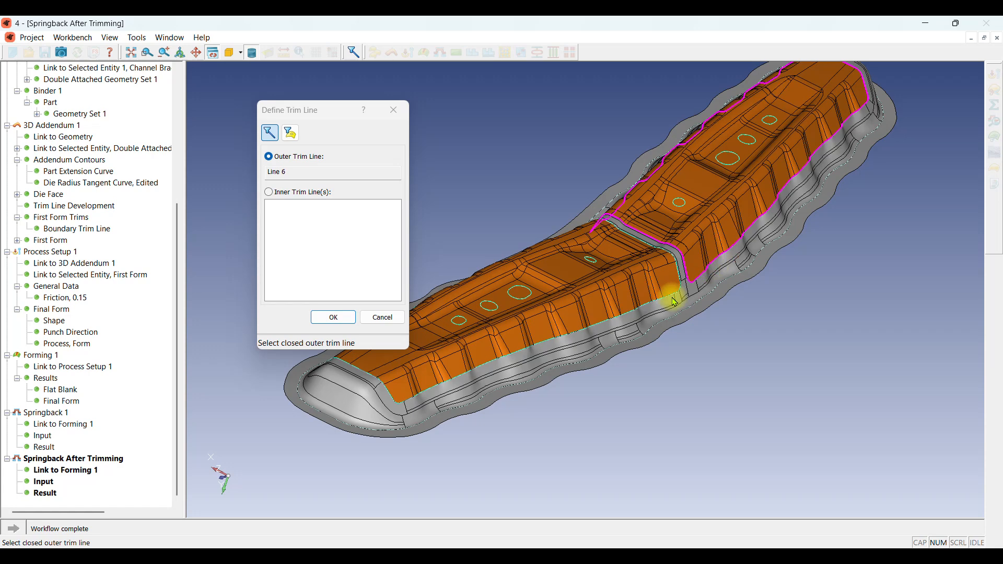
click(336, 318)
- Regenerate the Springback After Trimming result and view the trimmed channel half
click(47, 497)
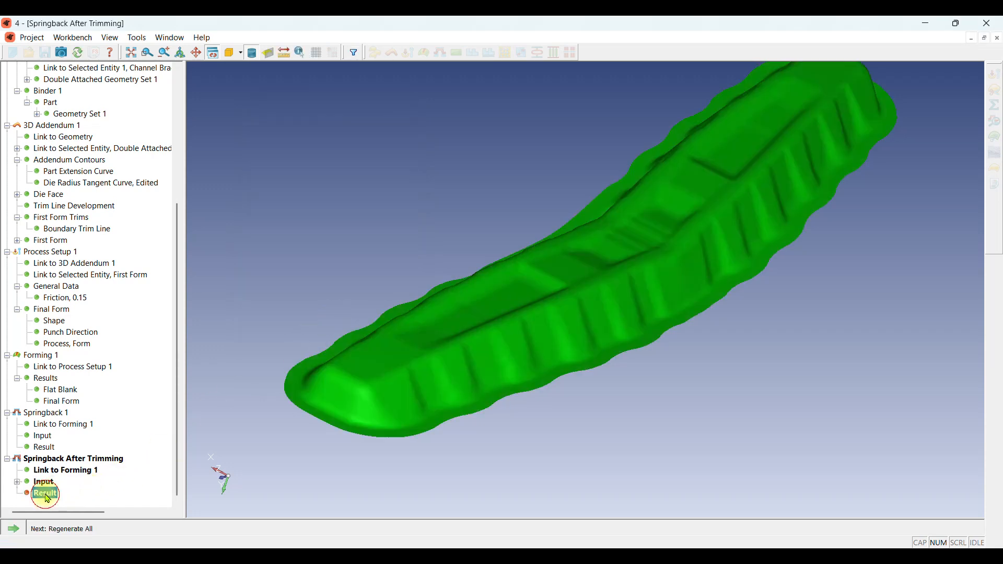
click(32, 539)
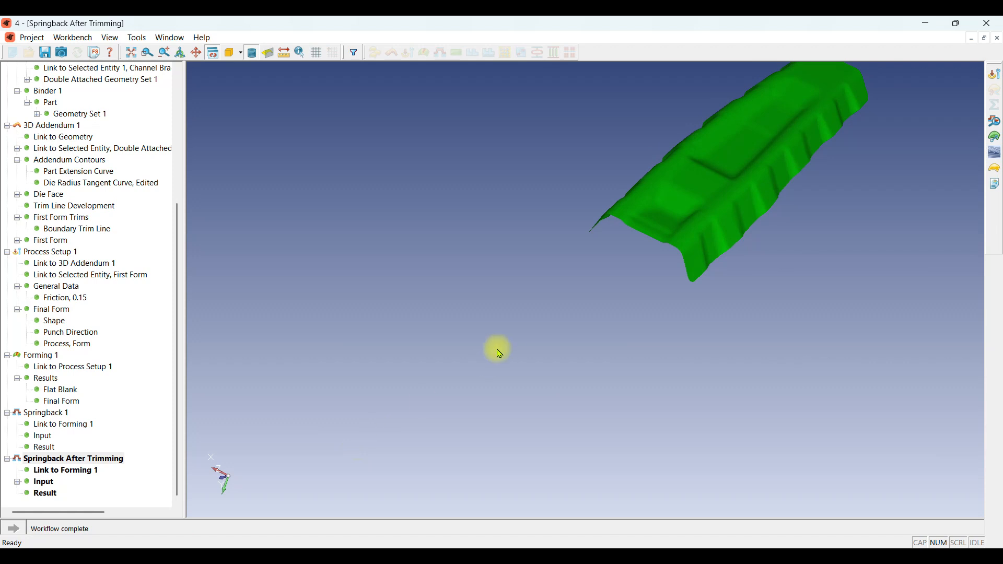
drag(500, 354, 498, 320)
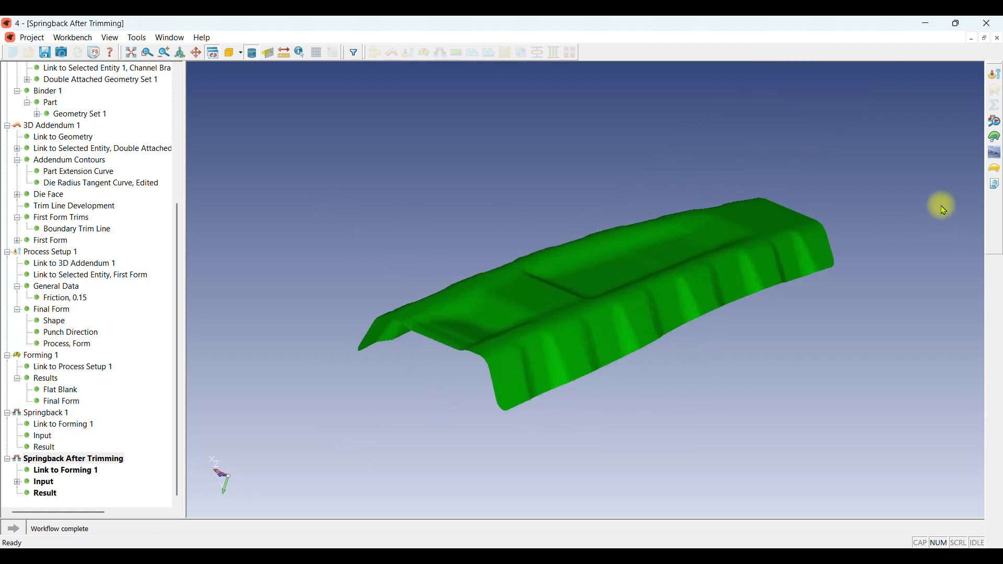
- Display the springback displacement magnitude on the trimmed channel half and show its minimum and maximum locations
click(994, 137)
click(922, 157)
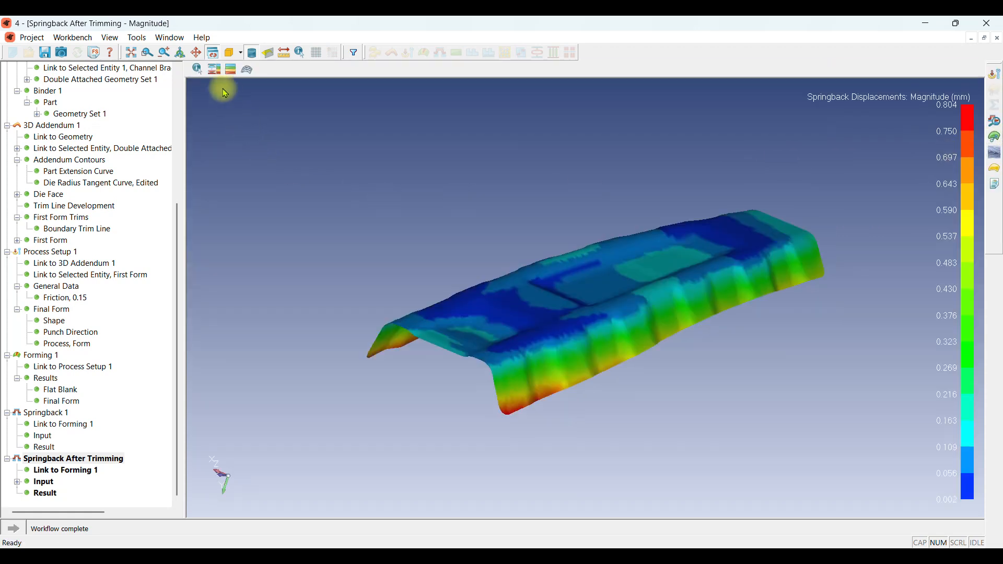
click(197, 68)
drag(624, 234, 648, 241)
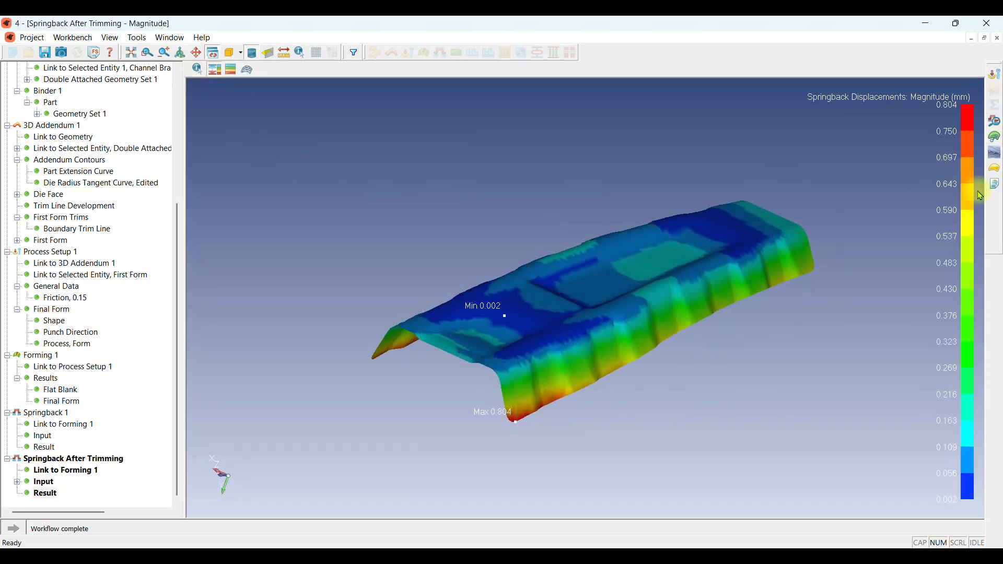
- Display the springback displacement deflection contour on the trimmed channel half
click(996, 141)
click(931, 167)
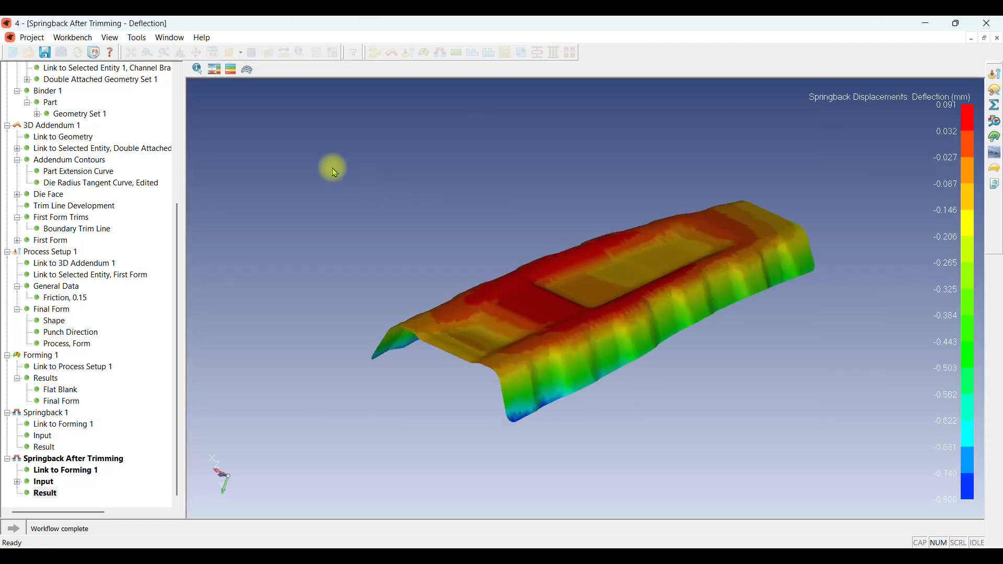
drag(543, 316, 543, 319)
- Show the springback shape and align it using three points along the channel's top face, keeping the first point fixed
click(994, 124)
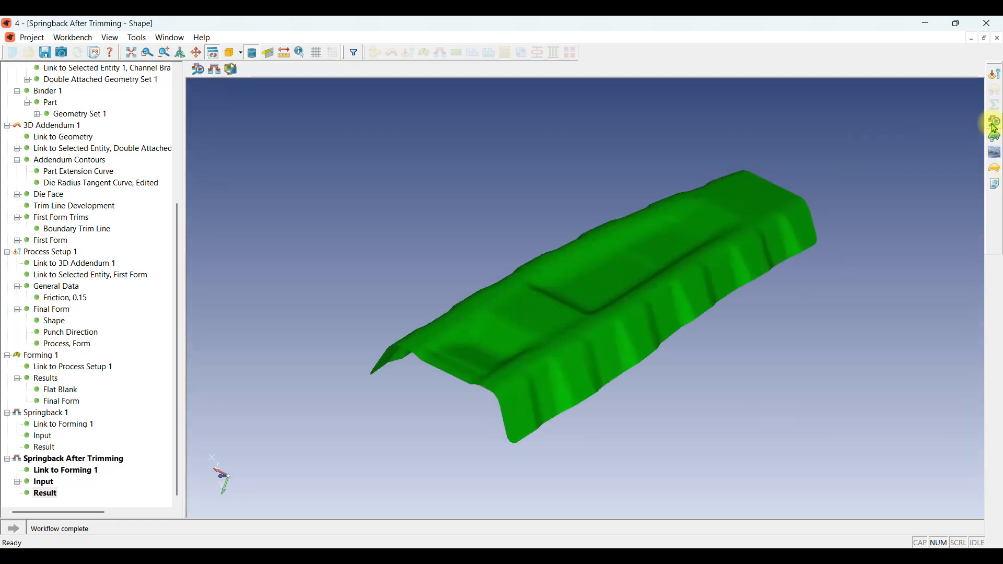
click(228, 71)
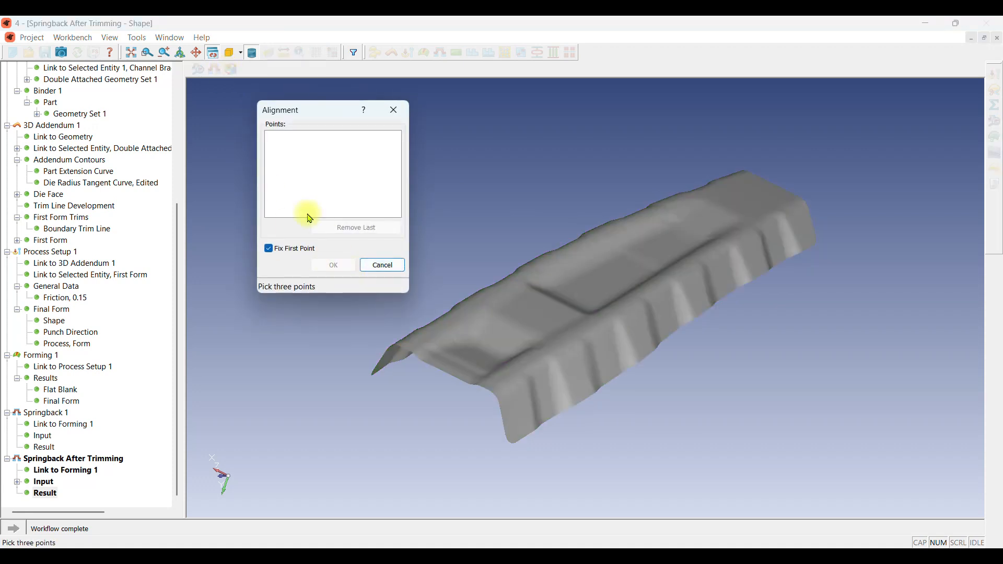
scroll(509, 316, up, 4)
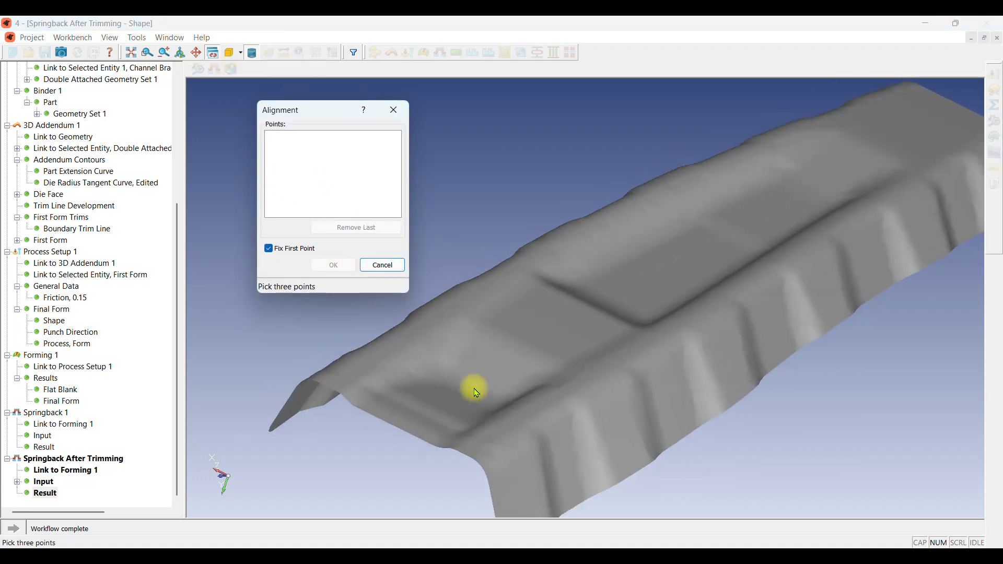
click(707, 250)
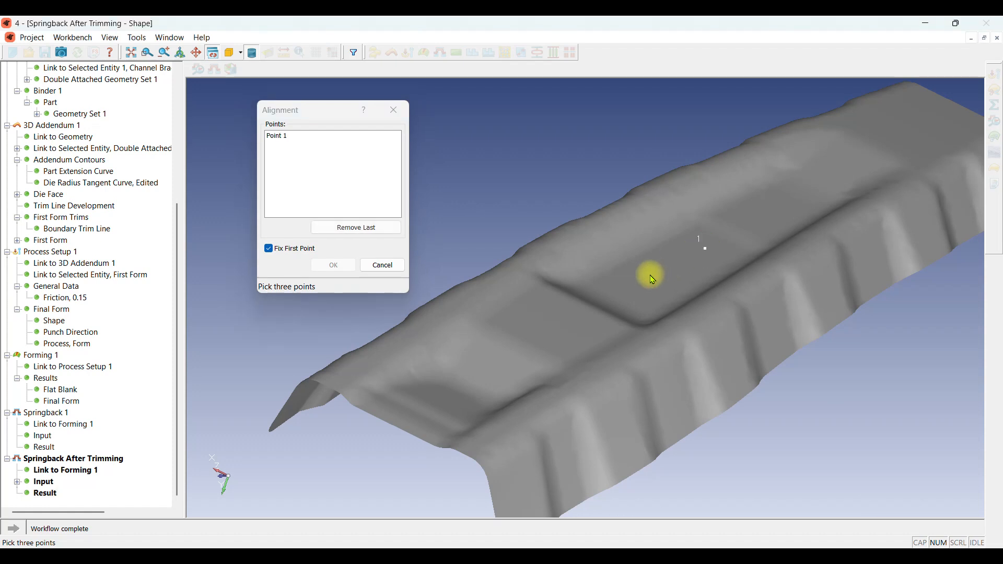
click(642, 286)
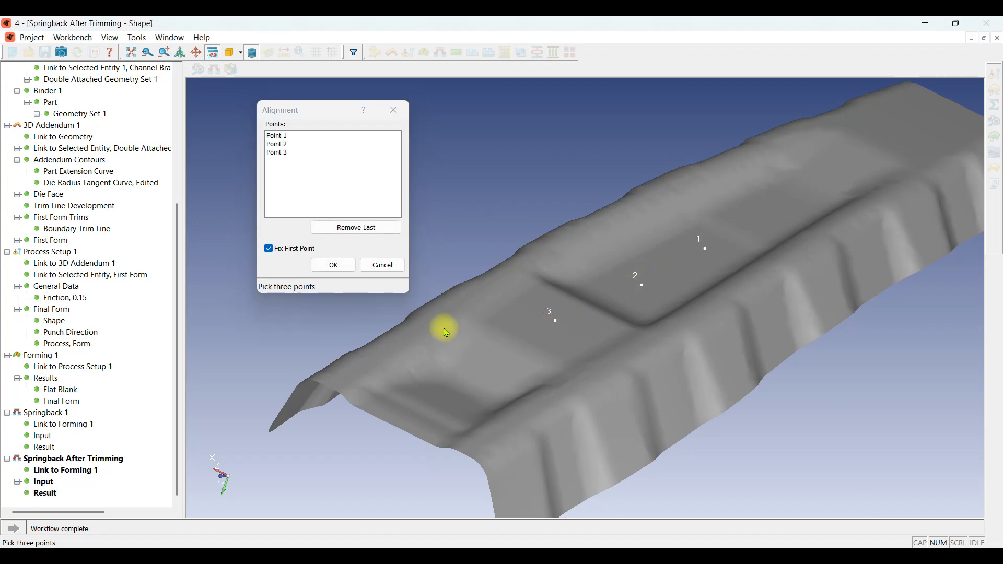
click(333, 266)
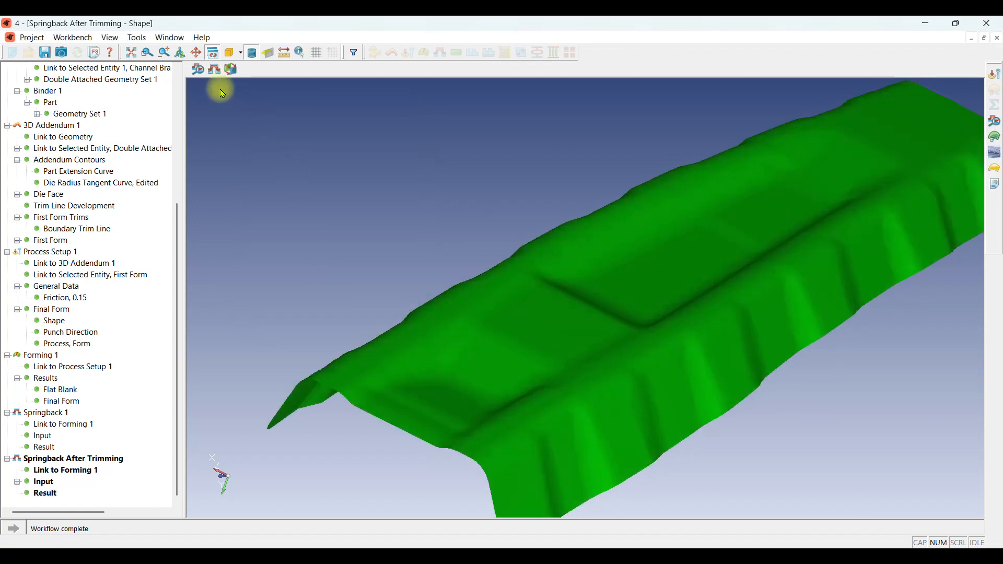
- Overlay the original formed shape on the aligned springback shape and examine the differences along the channel from several angles
click(215, 72)
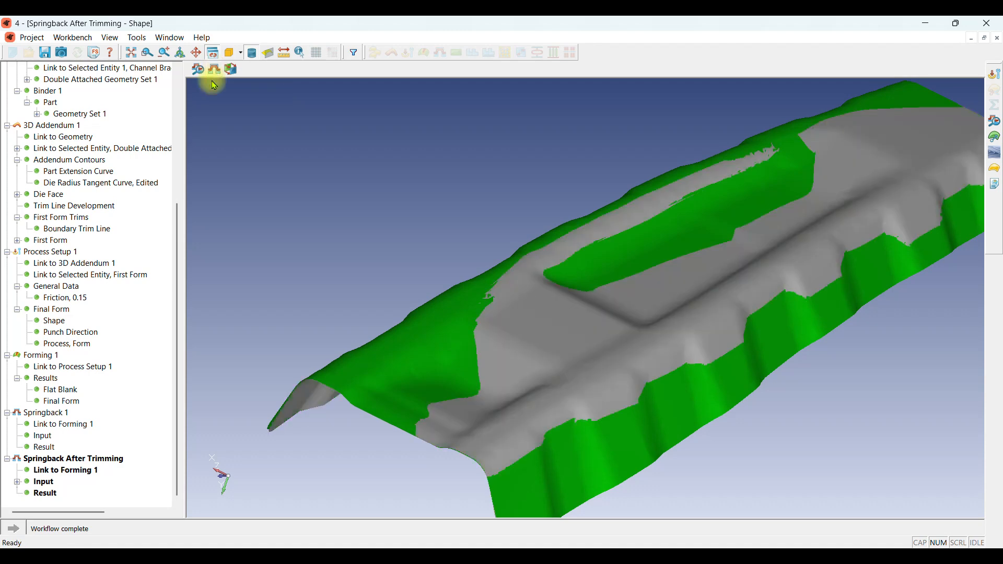
middle_drag(297, 137, 461, 154)
scroll(717, 269, up, 5)
scroll(459, 153, up, 3)
scroll(429, 176, up, 3)
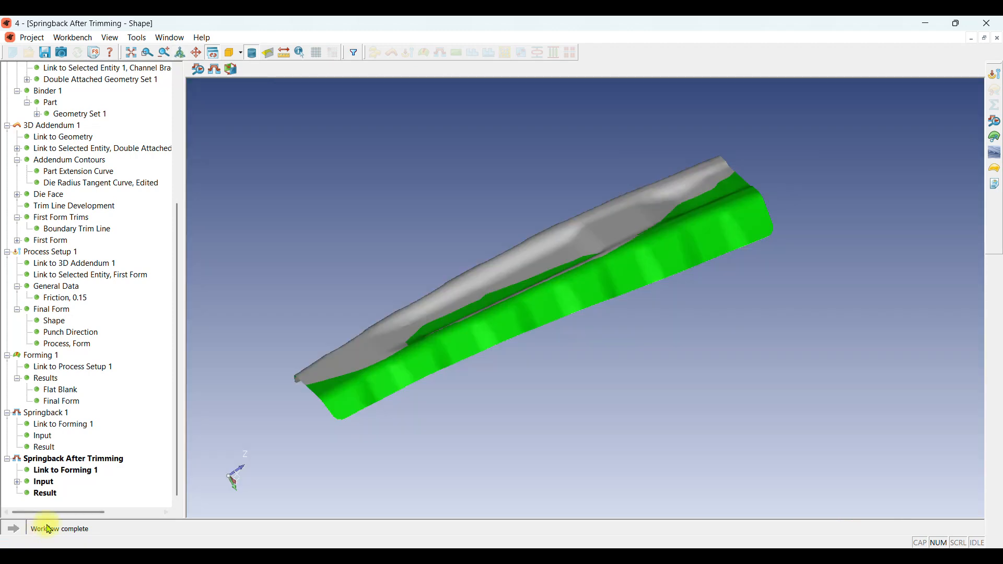
middle_drag(587, 291, 616, 286)
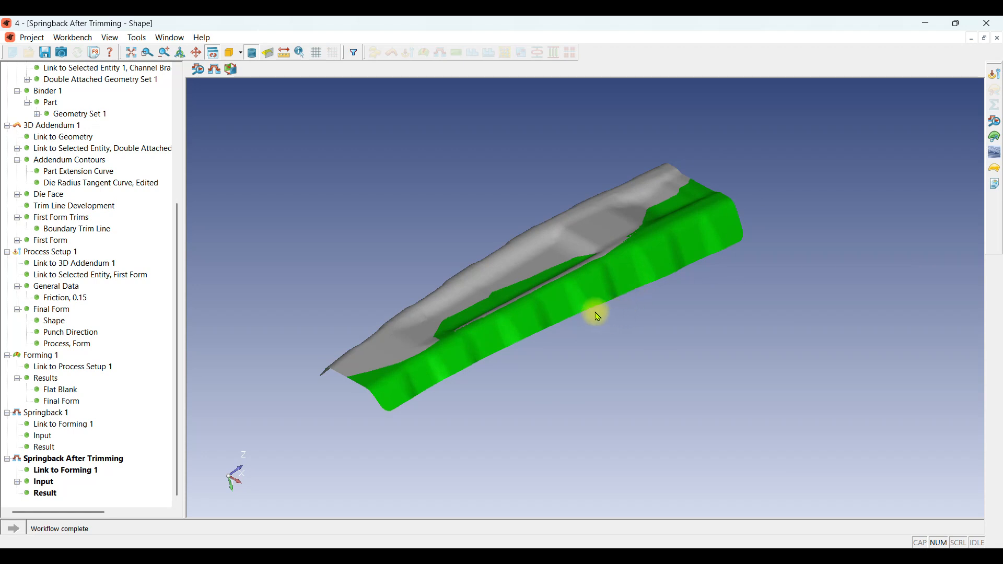
scroll(541, 287, up, 1)
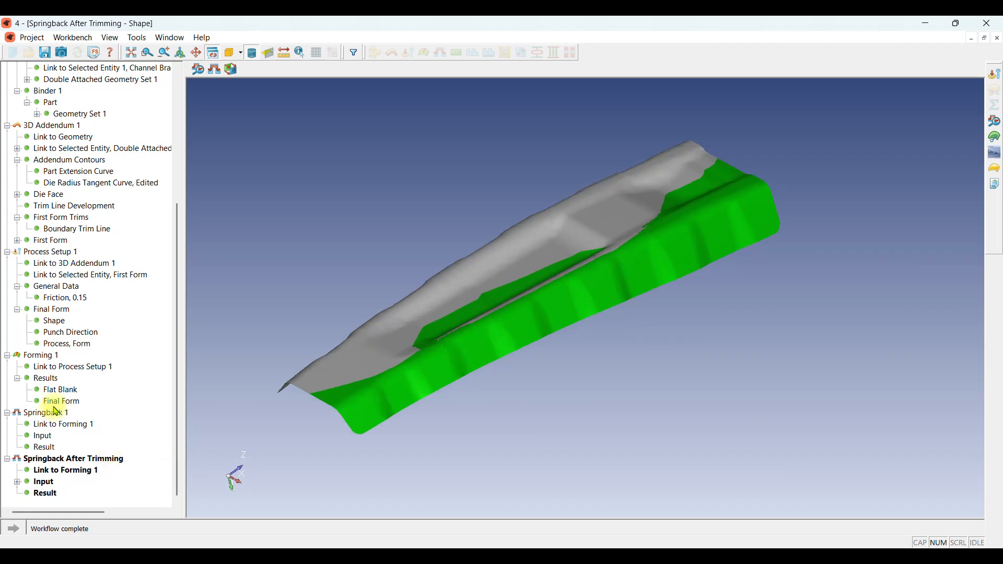
- Create a blank definition from the Forming 1 flat blank and save the project
click(69, 394)
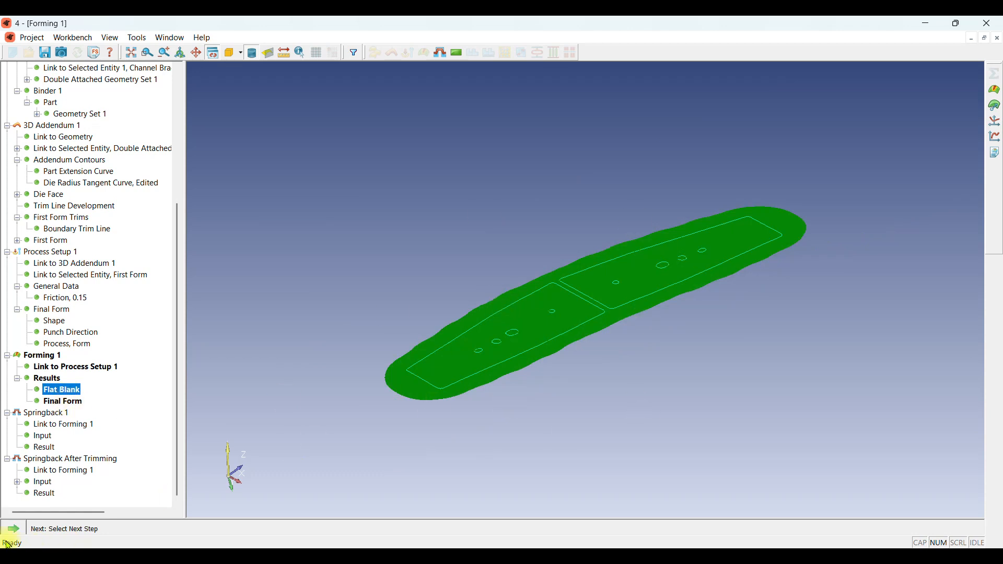
click(12, 529)
click(42, 531)
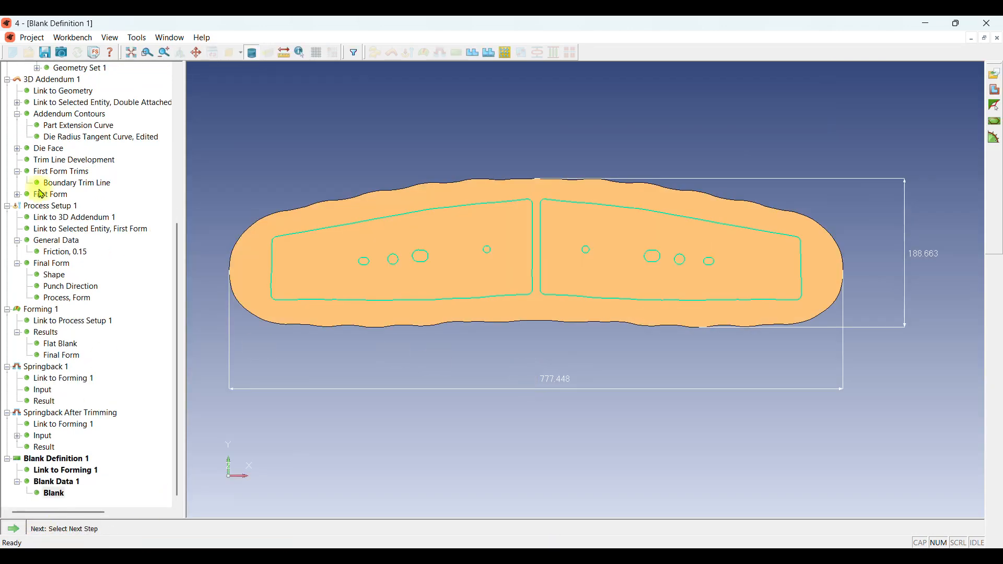
click(45, 52)
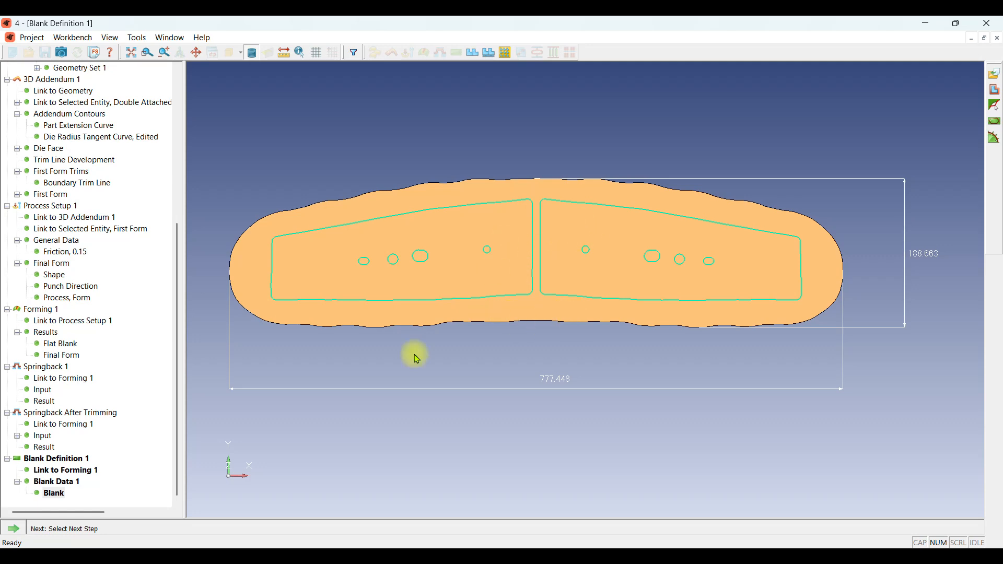
- Create a Nesting analysis for the blank with 4 mm between blanks and 4 mm from blank to coil edge
click(18, 530)
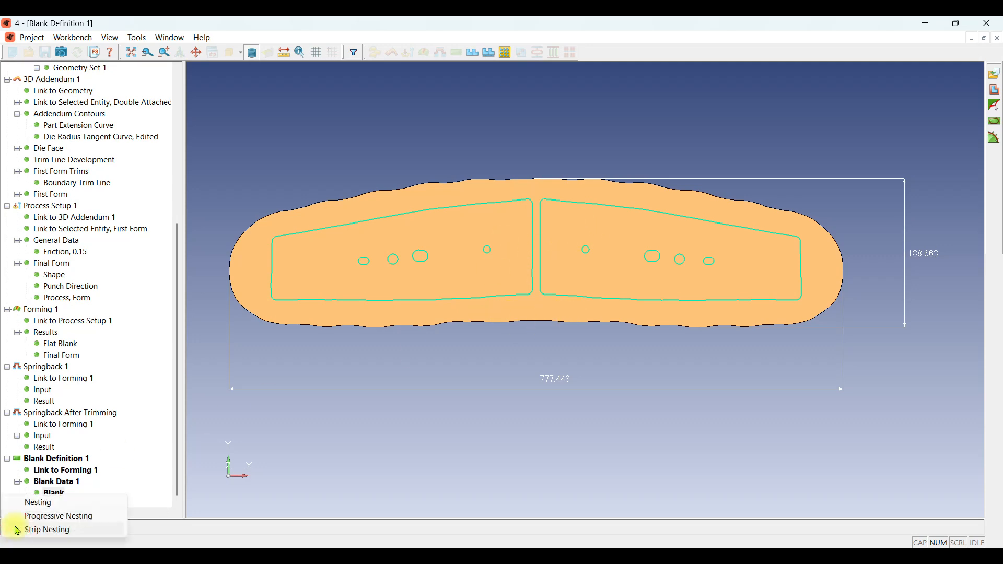
click(30, 500)
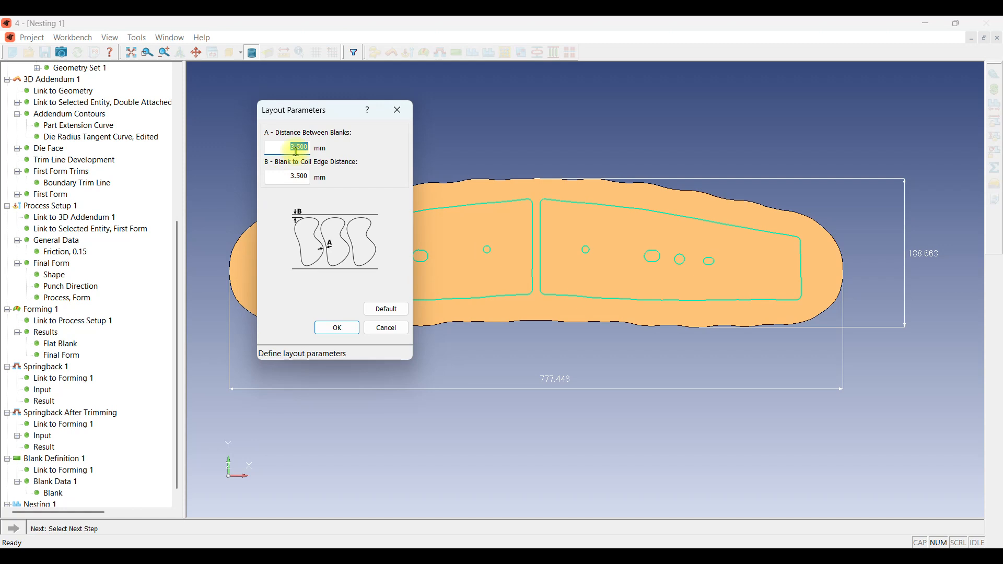
drag(323, 116, 351, 146)
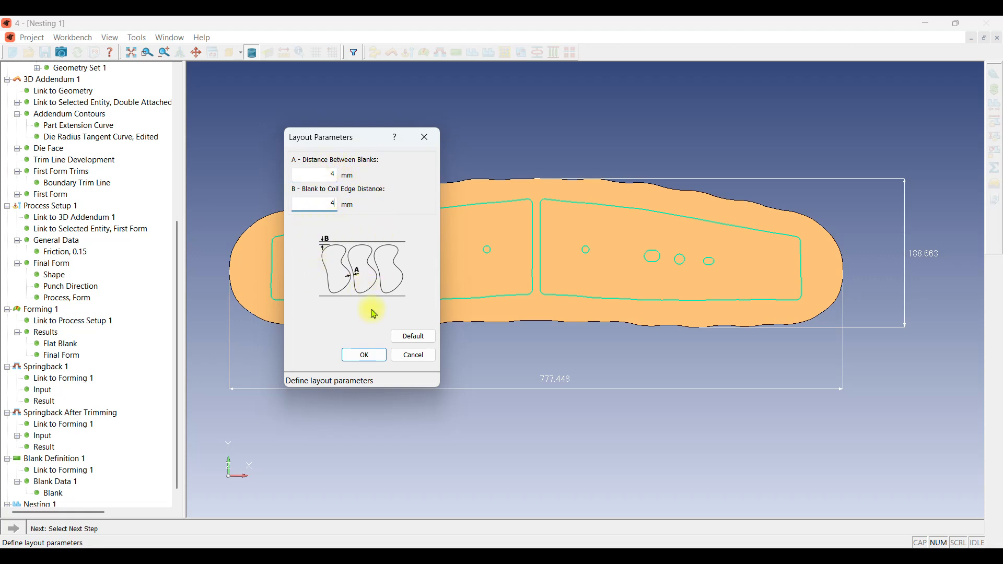
click(384, 356)
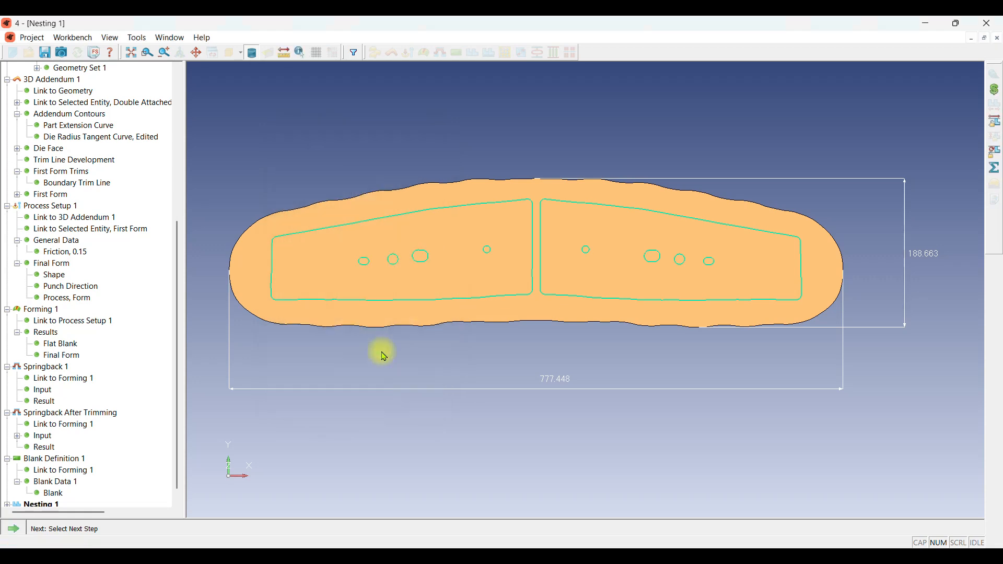
- Solve the One Up, Two Up, Mirror and Cut Off Dies layouts for Nesting 1
click(8, 534)
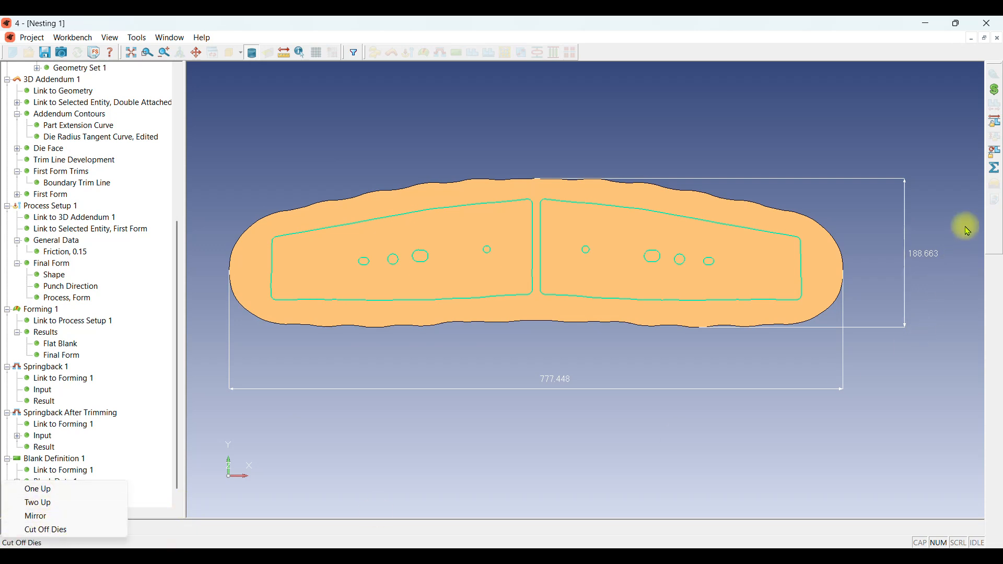
click(998, 172)
click(937, 257)
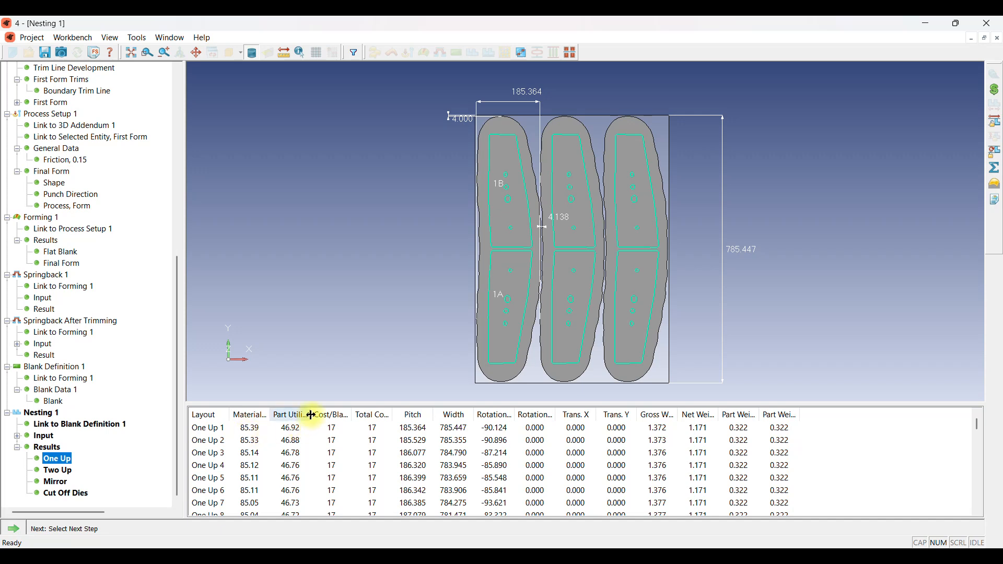
- Widen the material utilization, part utilization and cost columns of the One Up results table to read their headings
drag(312, 416, 348, 415)
drag(270, 416, 305, 418)
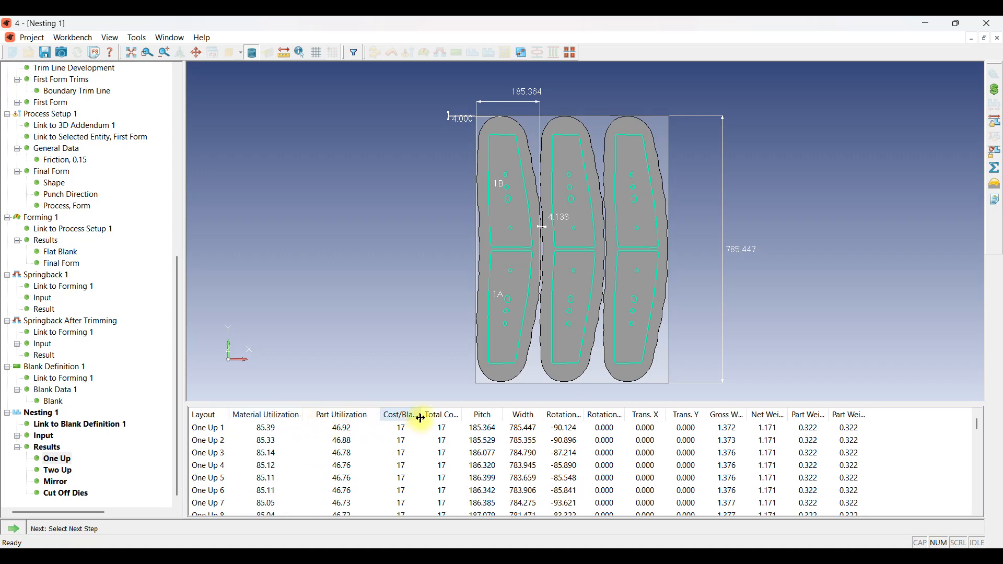
drag(421, 416, 549, 417)
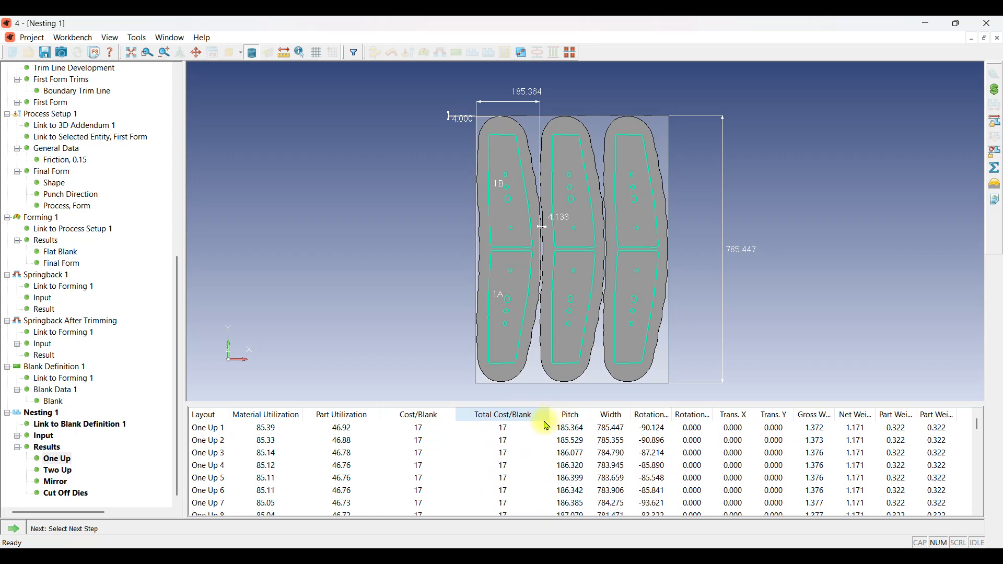
- Compare the Two Up, Mirror and Cut Off Dies nesting results, widening the Material Utilization column for the Mirror layouts
click(69, 475)
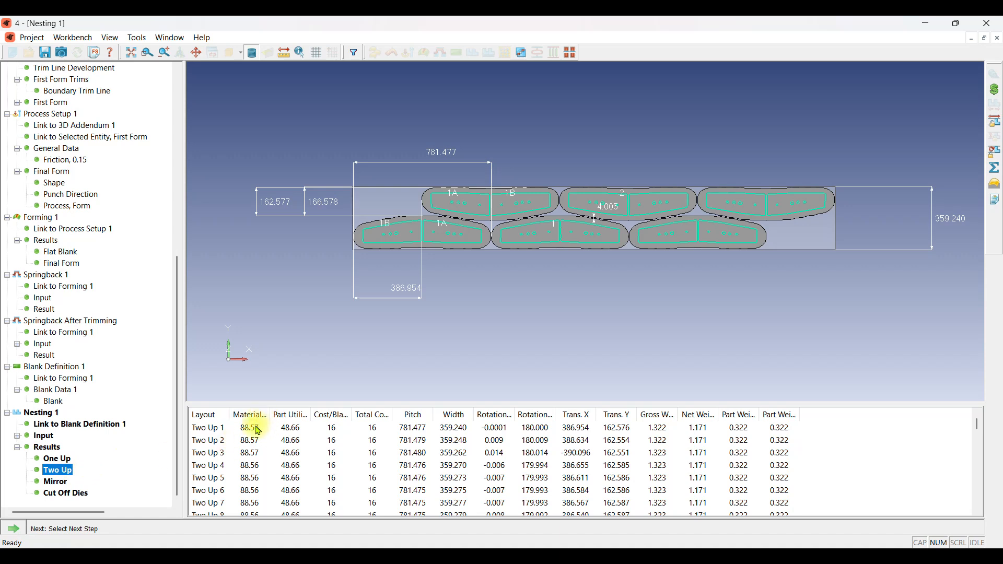
click(57, 482)
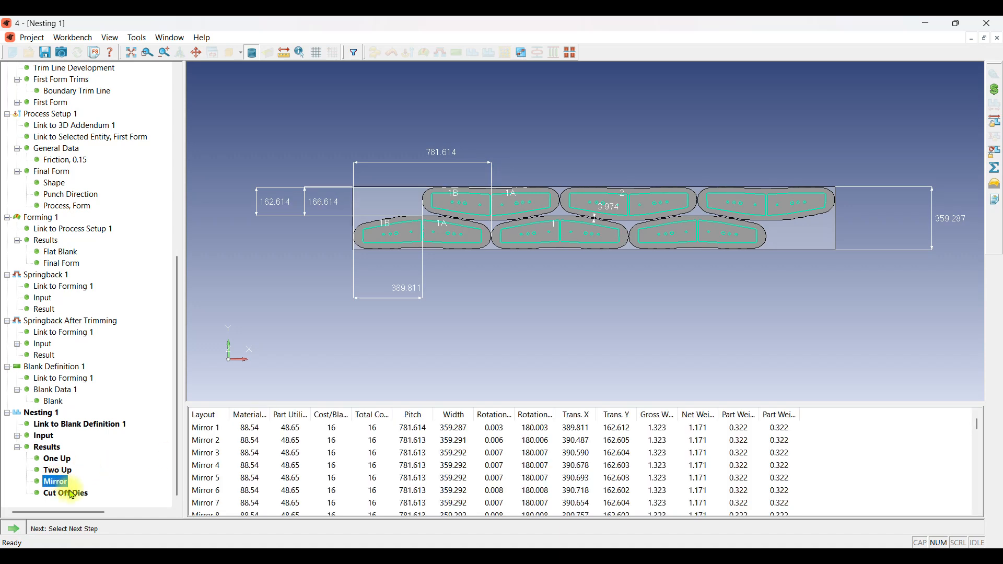
click(71, 494)
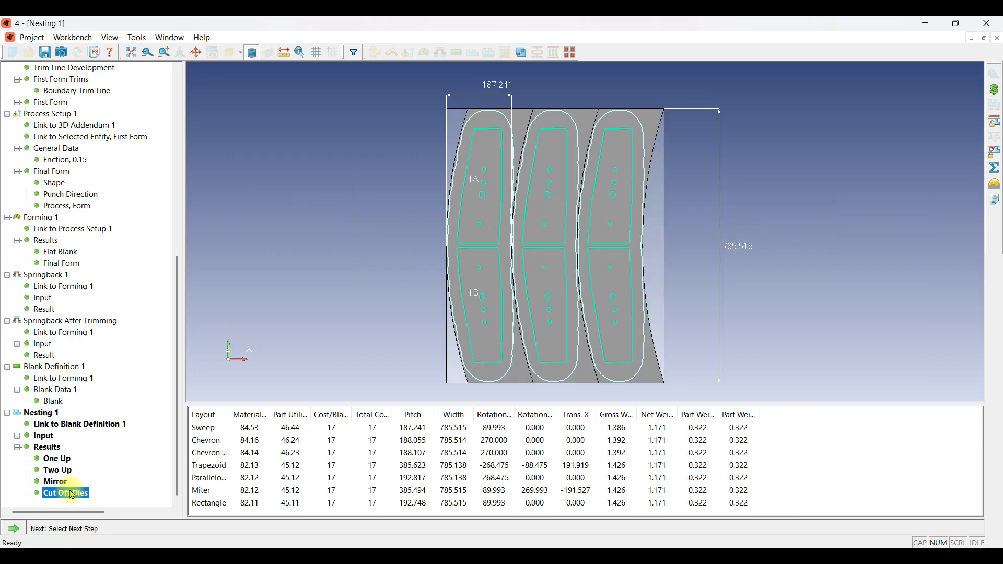
click(64, 471)
click(65, 484)
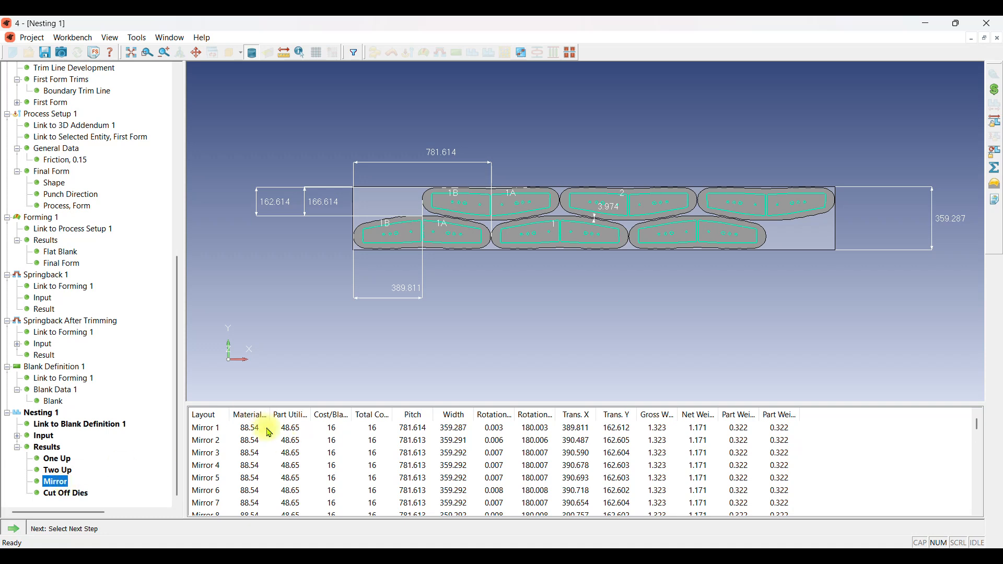
drag(272, 416, 306, 416)
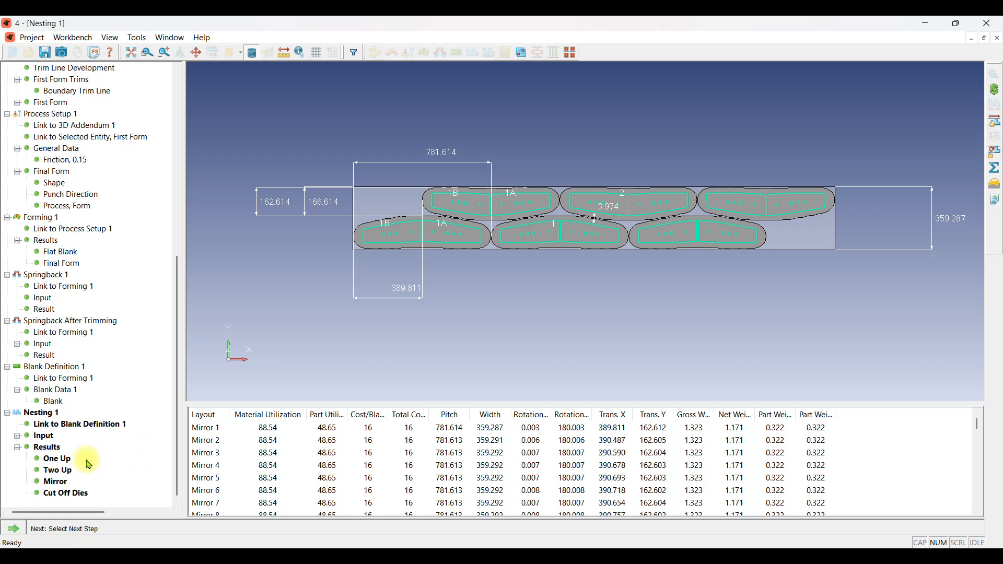
- Create a Strip Nesting analysis from Blank Definition 1 with a 1250 x 2500 mm sheet, zero minimum offcuts and slitting along the width
double_click(52, 401)
click(14, 528)
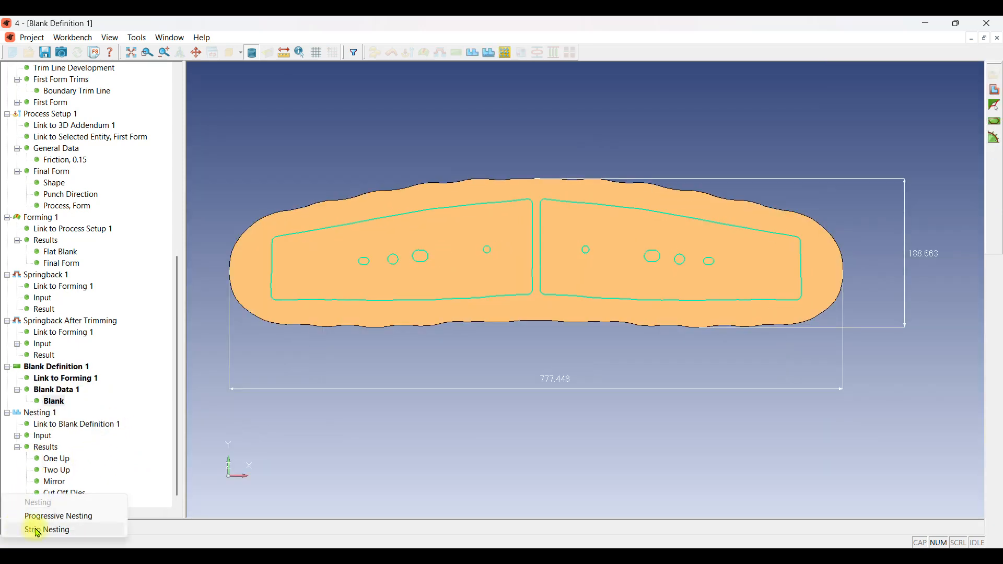
click(37, 531)
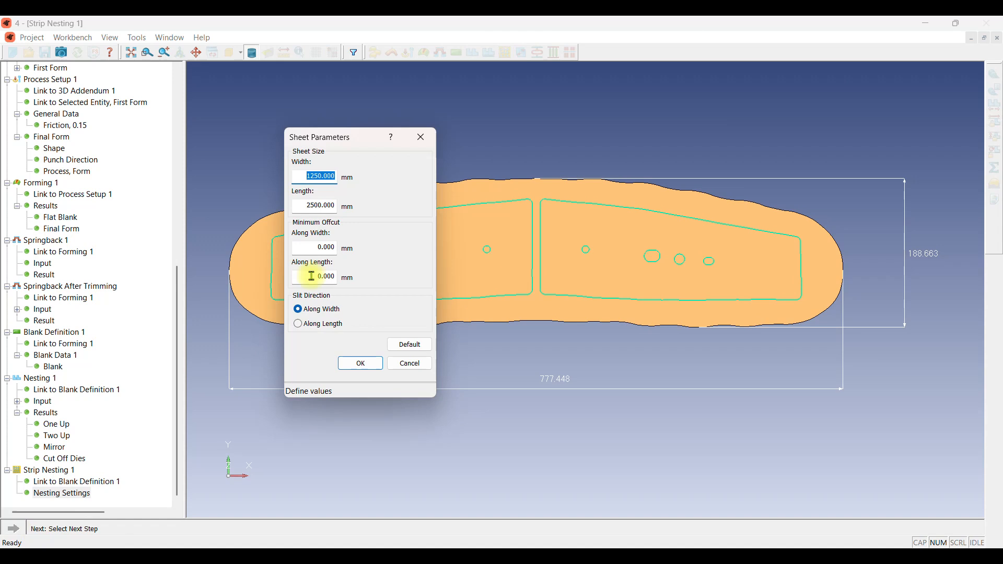
drag(332, 141, 374, 137)
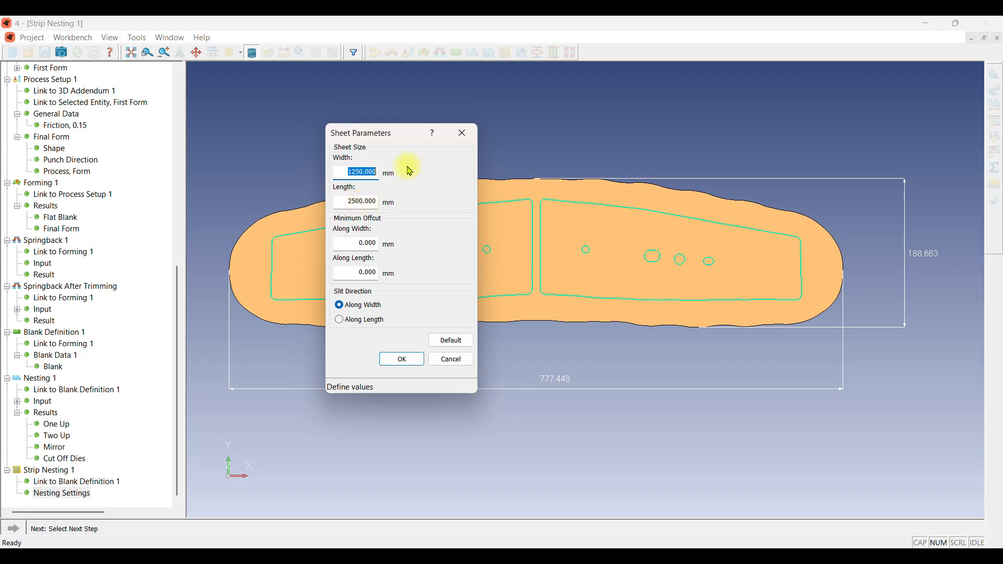
click(413, 365)
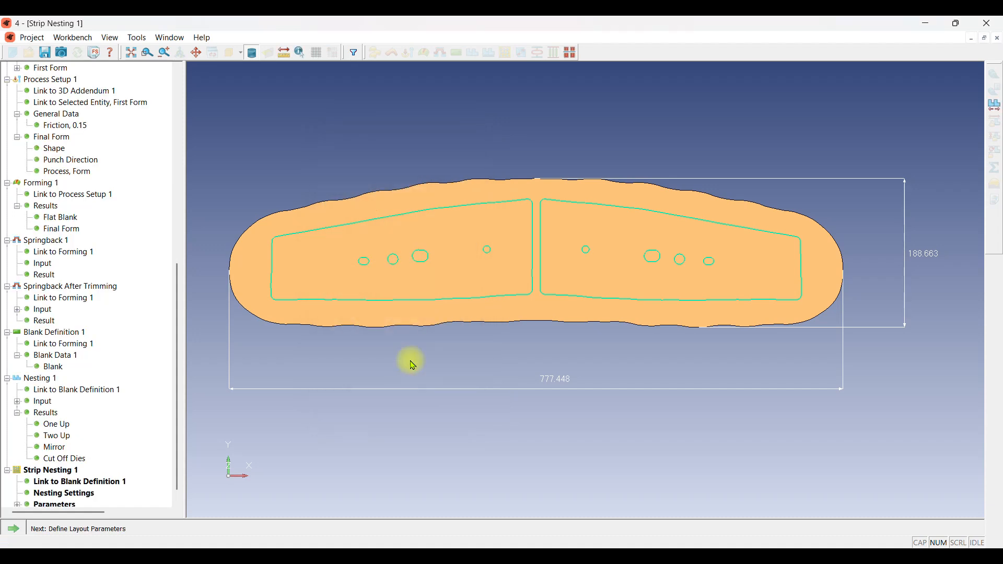
- Set the distance between blanks and the blank to strip edge distance of the strip nesting layout to 4 mm
click(14, 528)
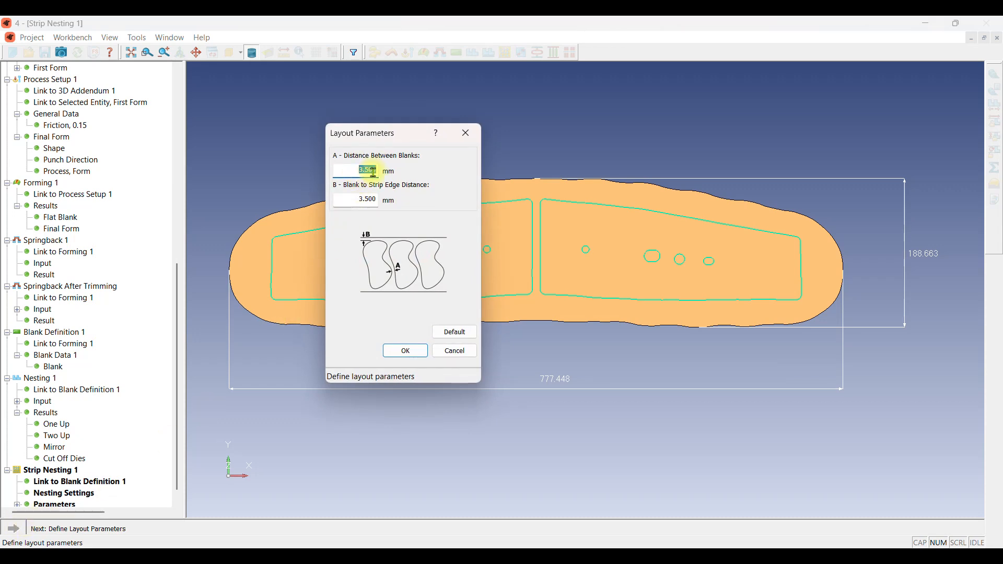
double_click(363, 199)
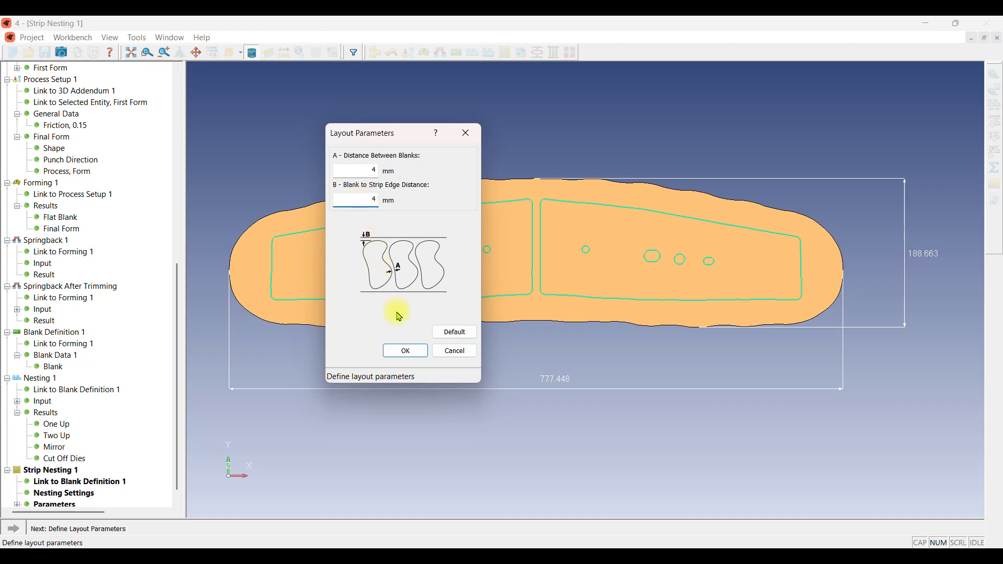
click(406, 350)
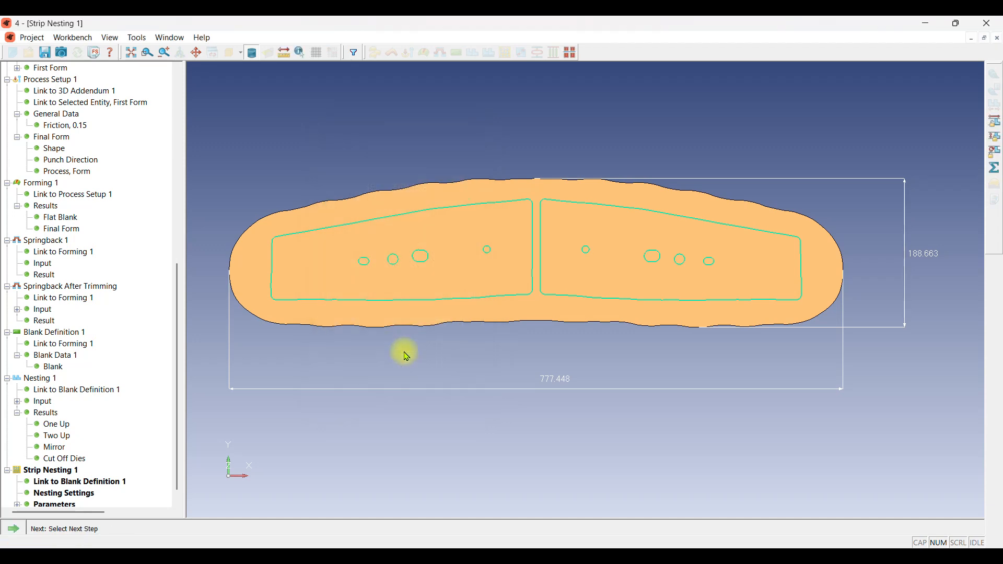
- Solve all available layout types for Strip Nesting 1 in one run
click(13, 528)
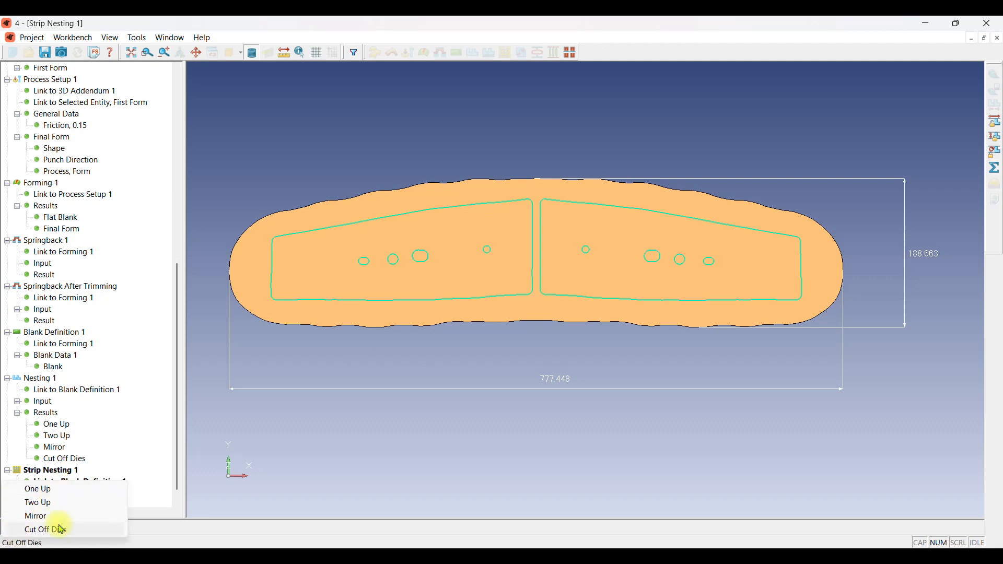
click(994, 168)
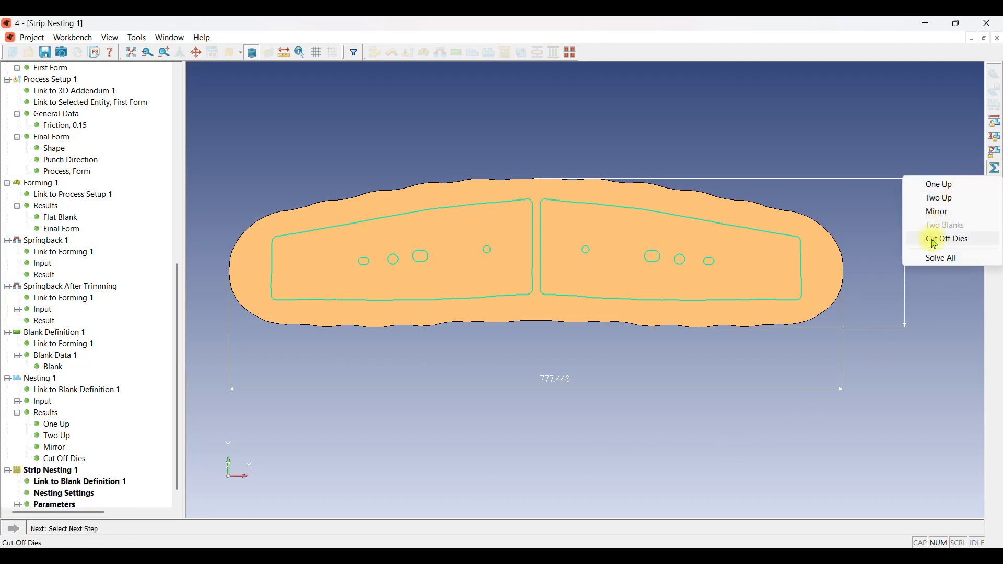
click(939, 258)
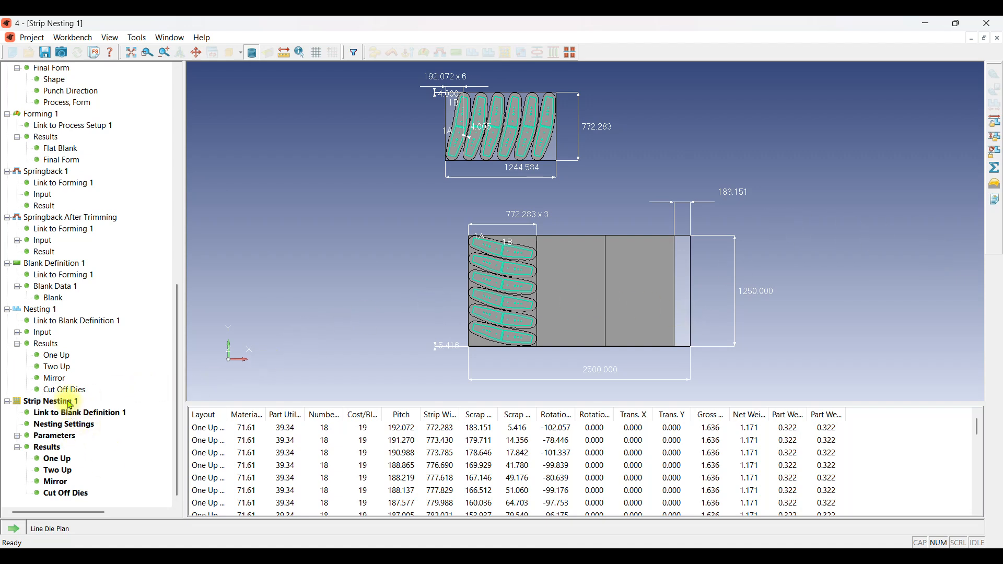
- Review the One Up strip nesting results, widening the utilization, number of blanks and cost per blank columns to read their headings
click(66, 461)
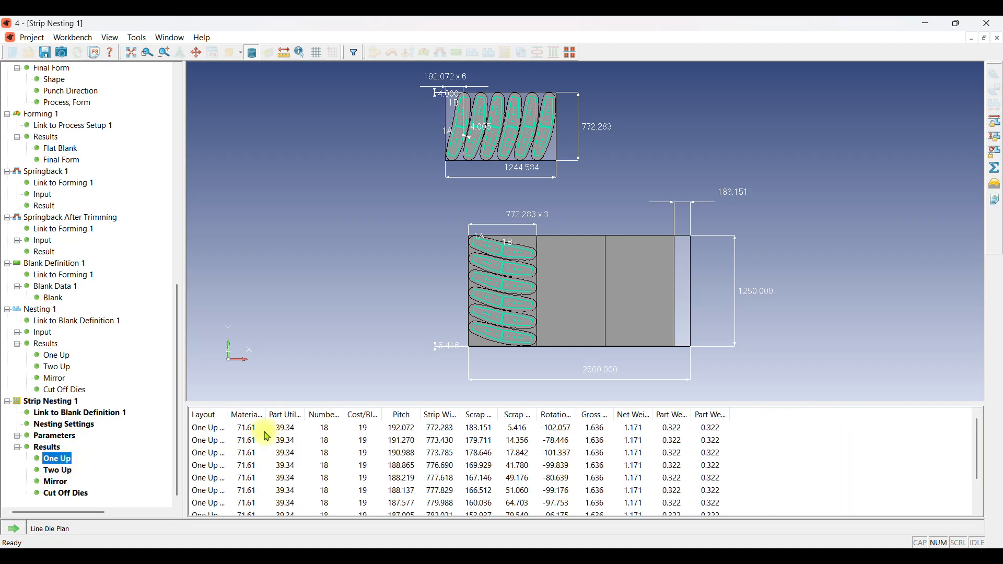
drag(265, 415, 475, 417)
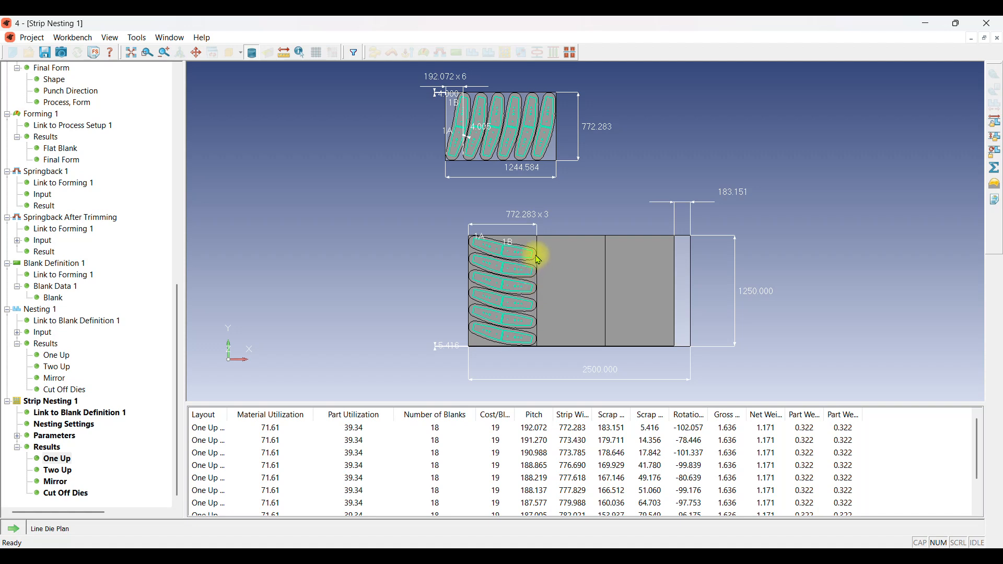
drag(514, 416, 561, 418)
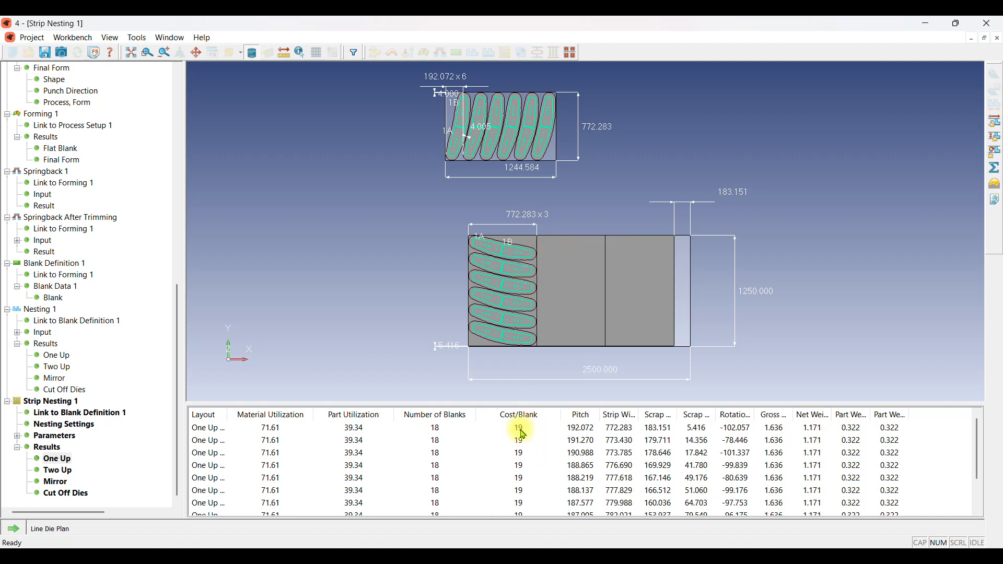
- Compare the Two Up, Mirror and Cut Off Dies strip nesting results, widening the utilization, blank count and cost columns for Two Up
click(56, 470)
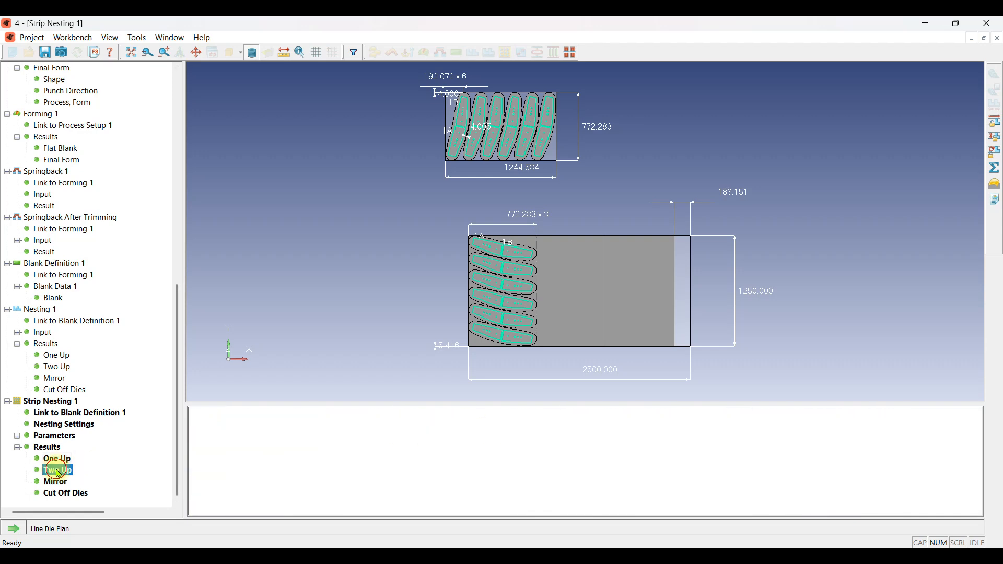
drag(266, 415, 472, 413)
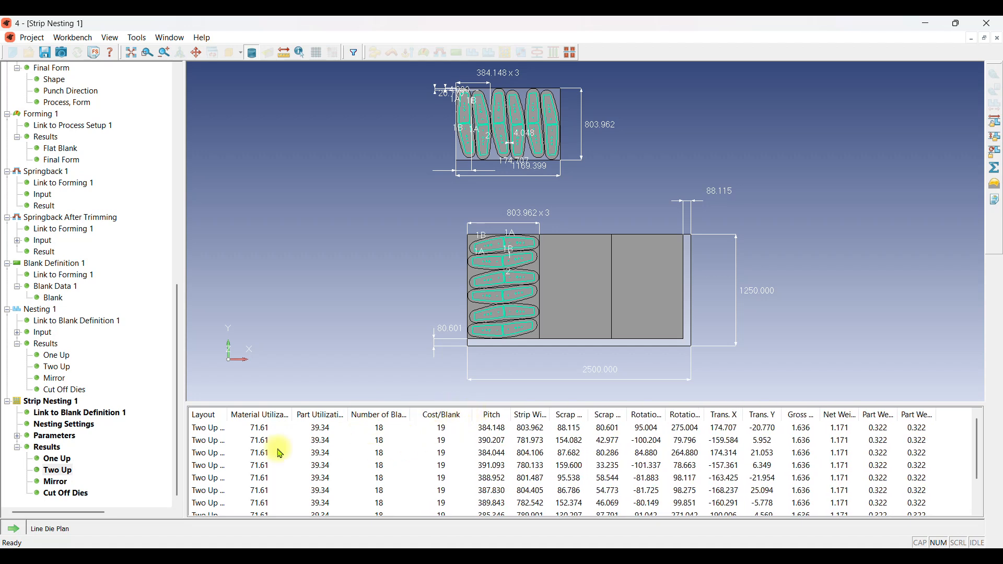
click(57, 481)
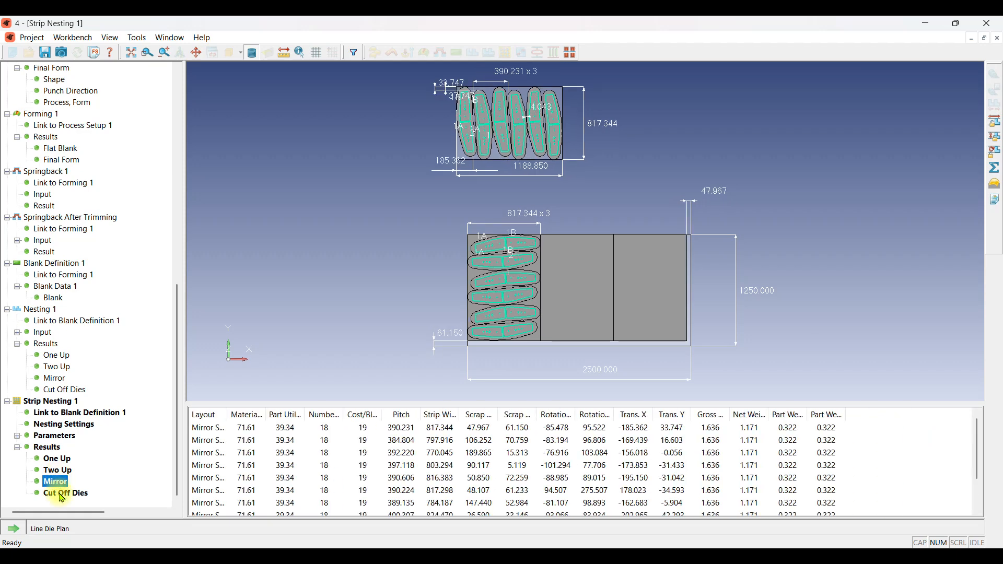
click(61, 495)
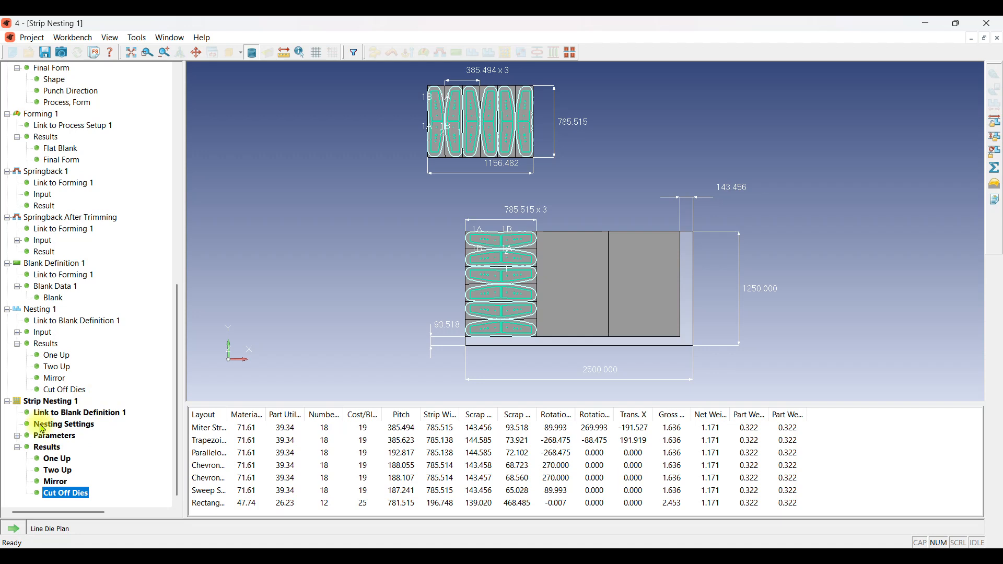
- Create a line die plan from the One Up strip layout with offline blanking, left-to-right feed and scrap lengths from 50 to 400 mm
click(67, 461)
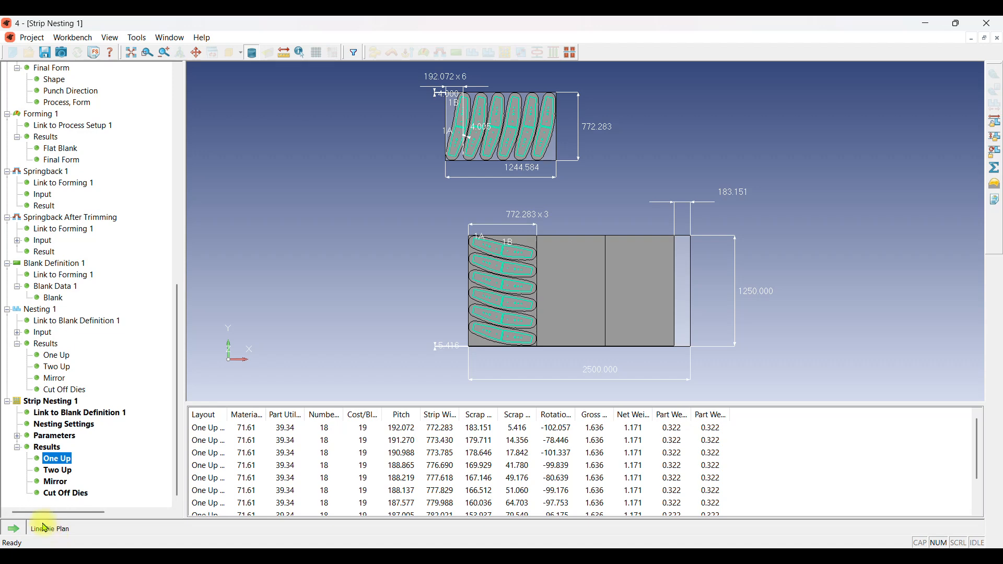
click(21, 534)
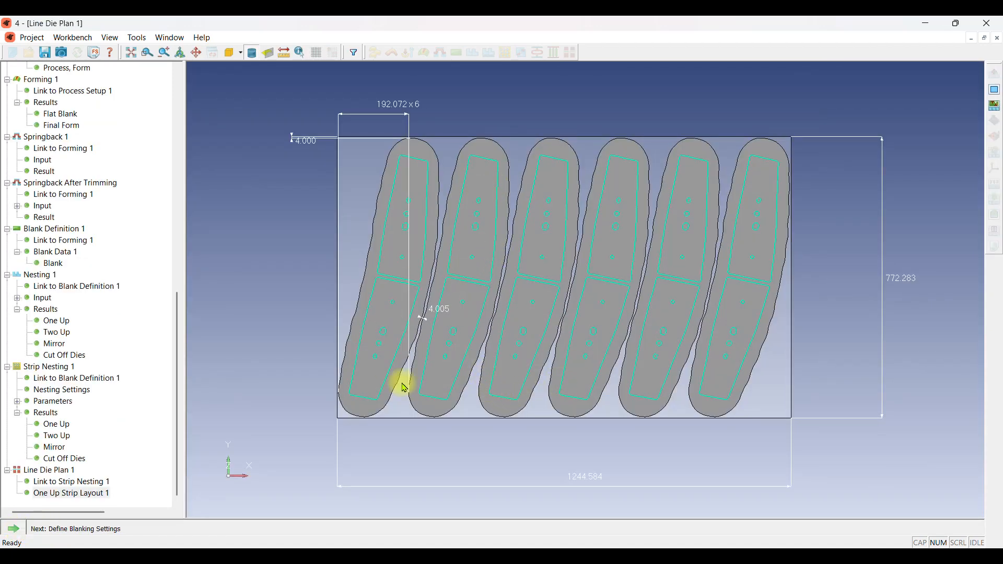
click(14, 534)
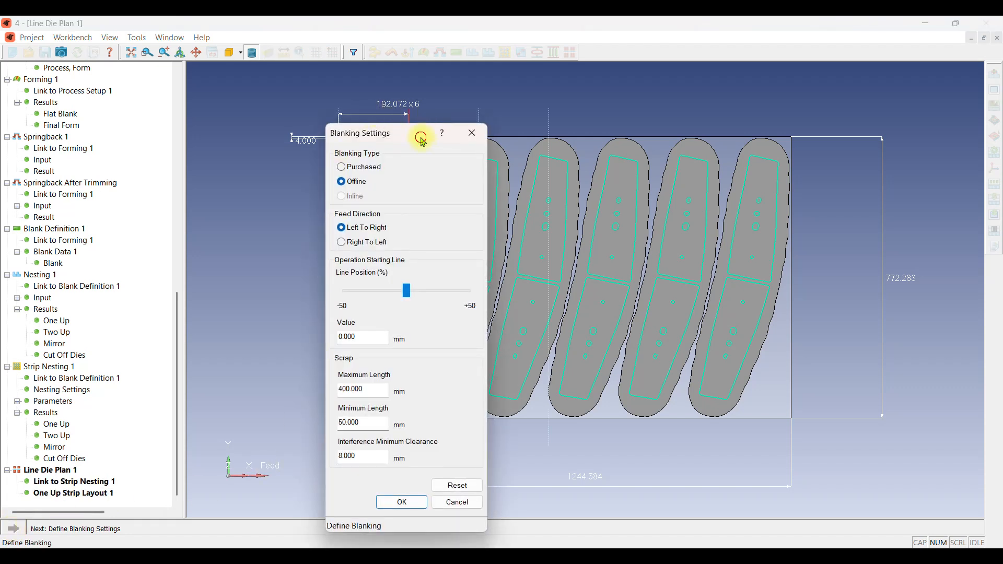
drag(421, 137, 243, 114)
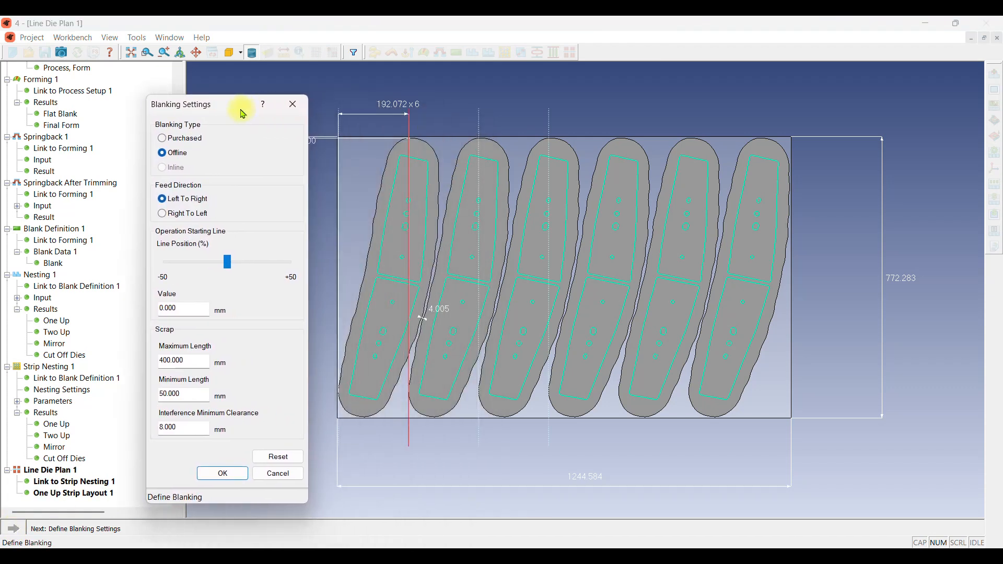
click(192, 145)
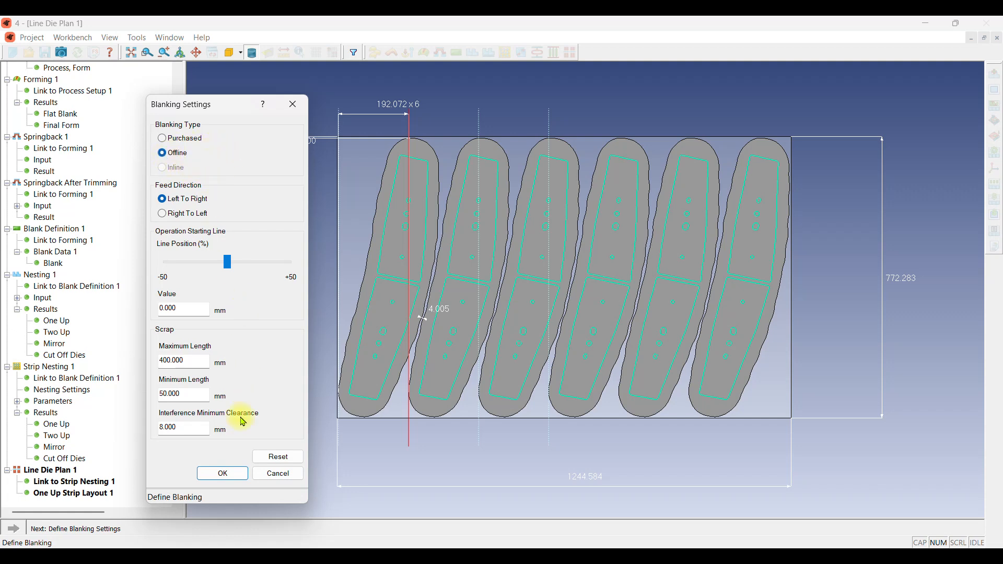
click(224, 474)
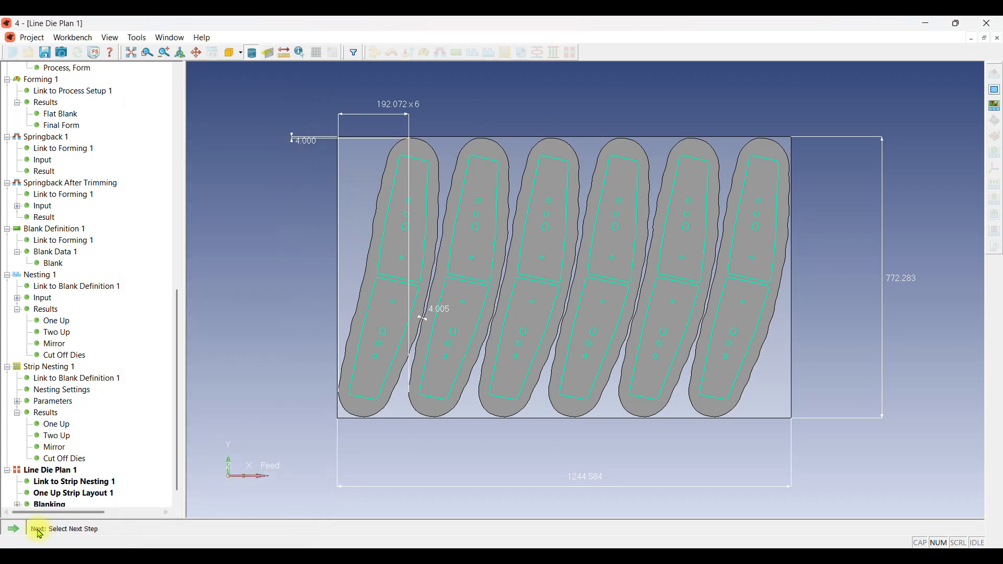
- Generate the editable 2D blanking for the line die plan, and extract and inspect the part features of the double-attached part
click(13, 529)
click(58, 522)
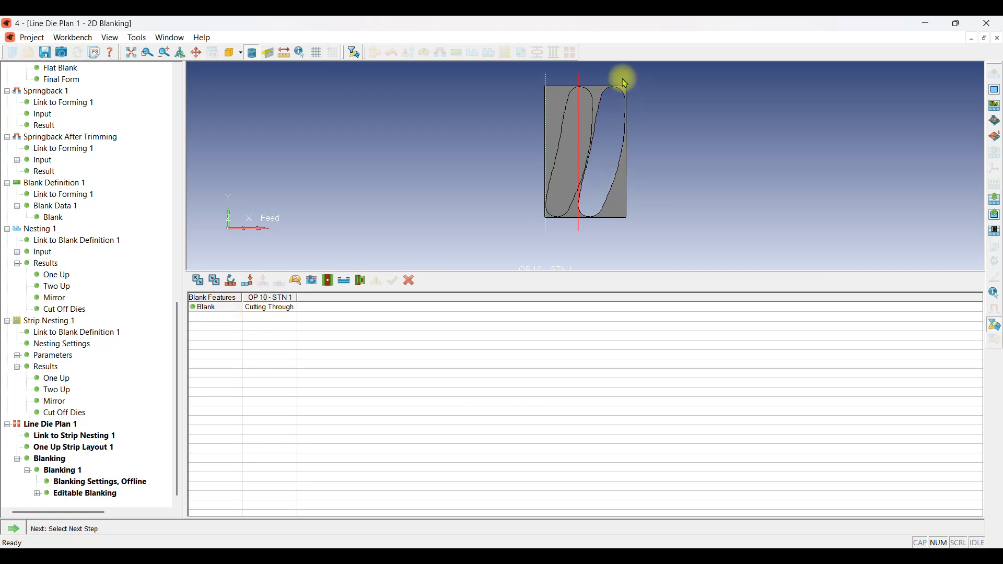
click(13, 528)
click(38, 517)
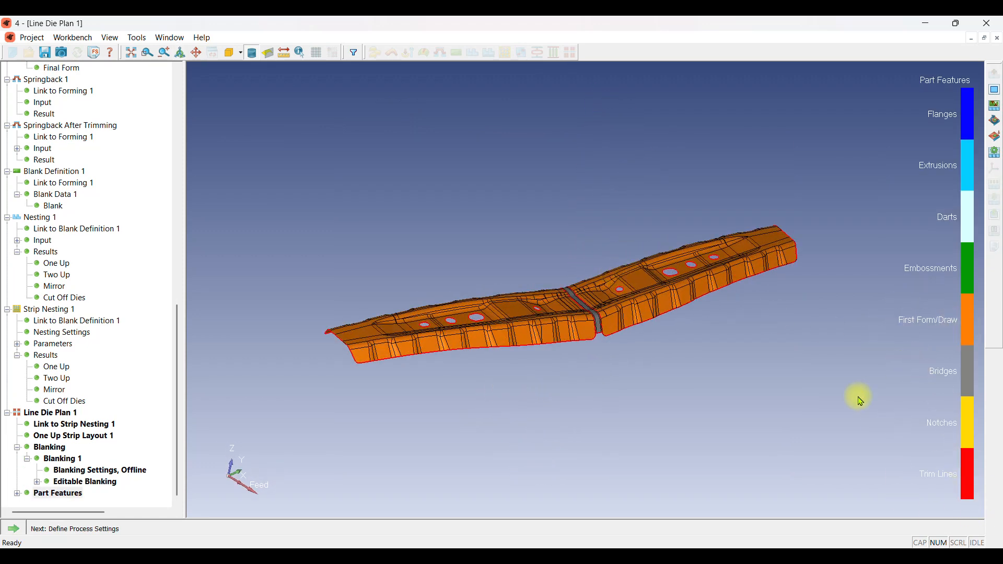
scroll(774, 224, up, 2)
scroll(773, 224, up, 2)
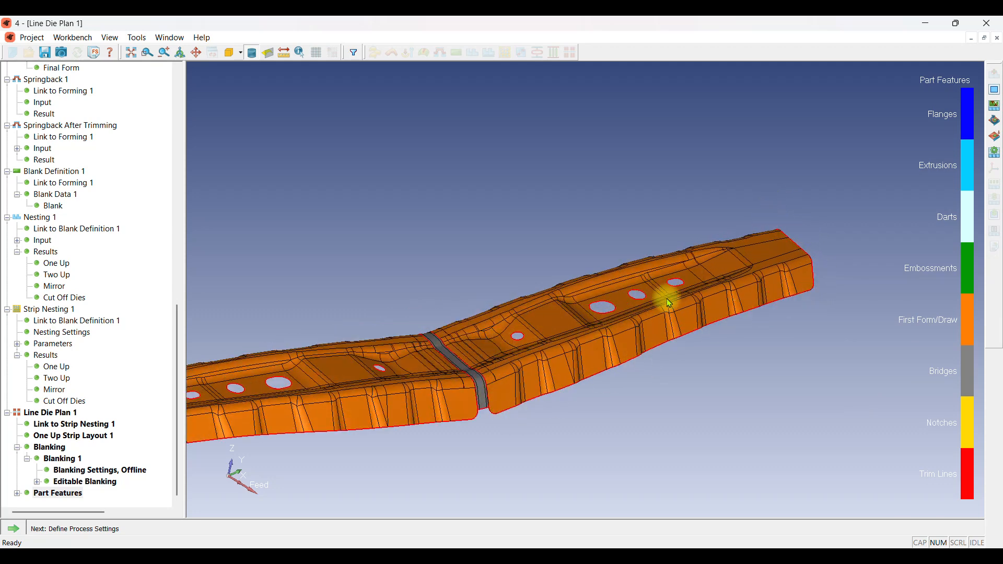
scroll(783, 263, down, 1)
scroll(783, 264, down, 1)
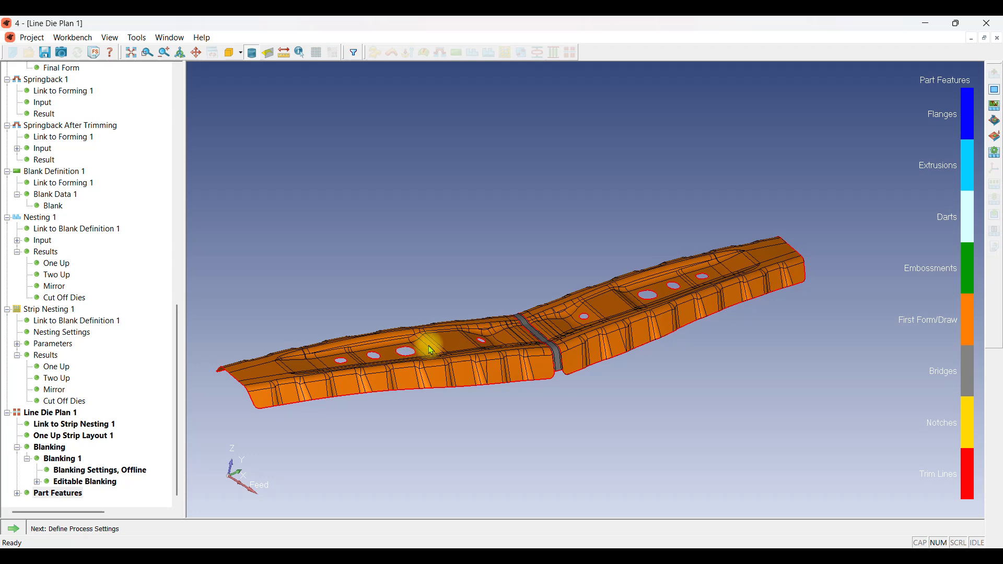
- Define the line die process settings as a Transfer process with two blanks processed
click(21, 527)
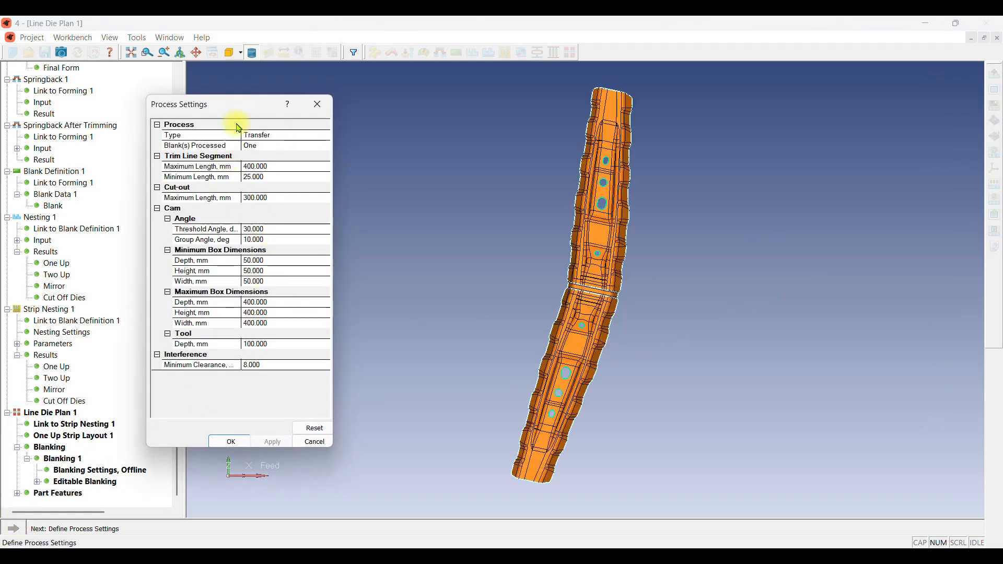
drag(242, 106, 291, 104)
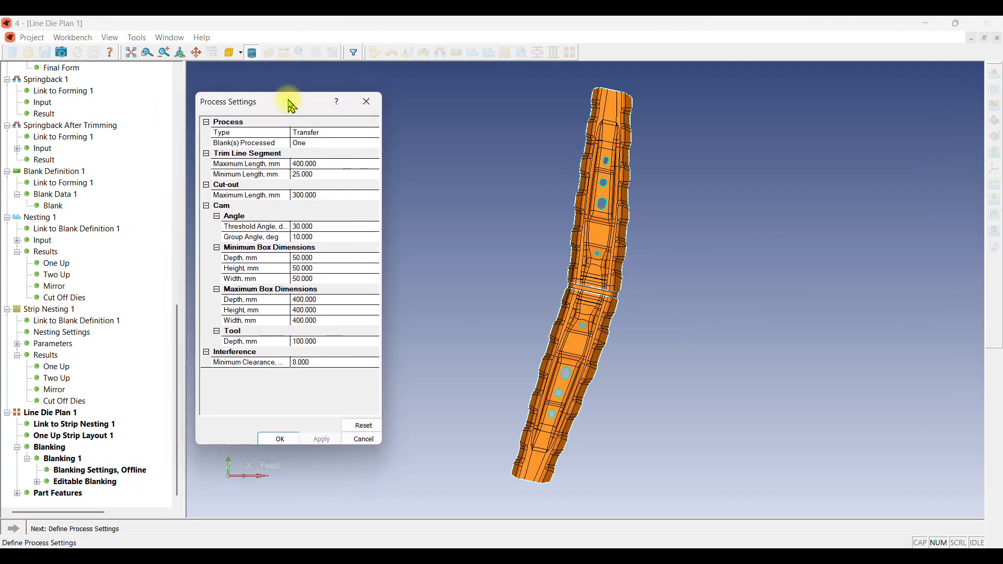
click(312, 133)
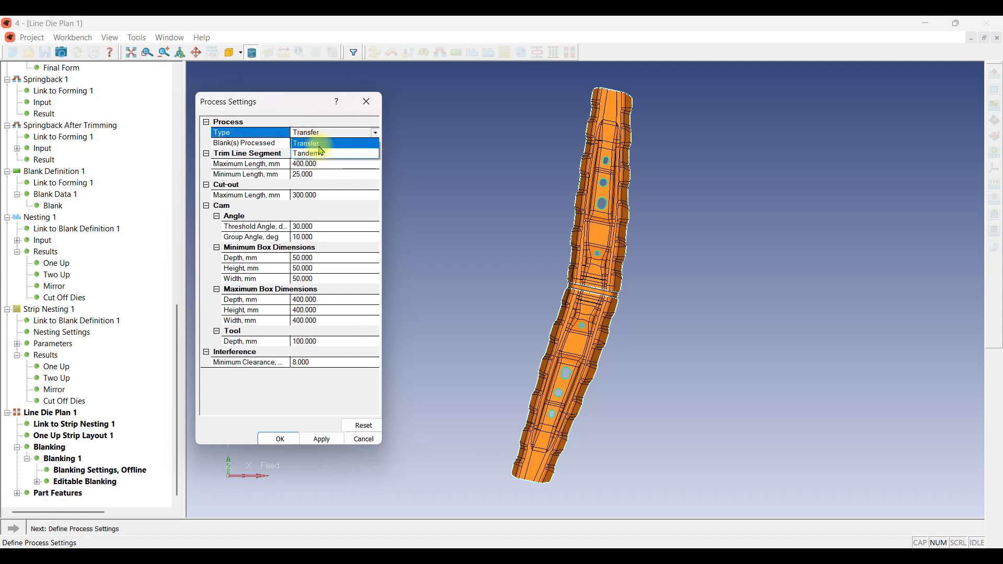
click(326, 144)
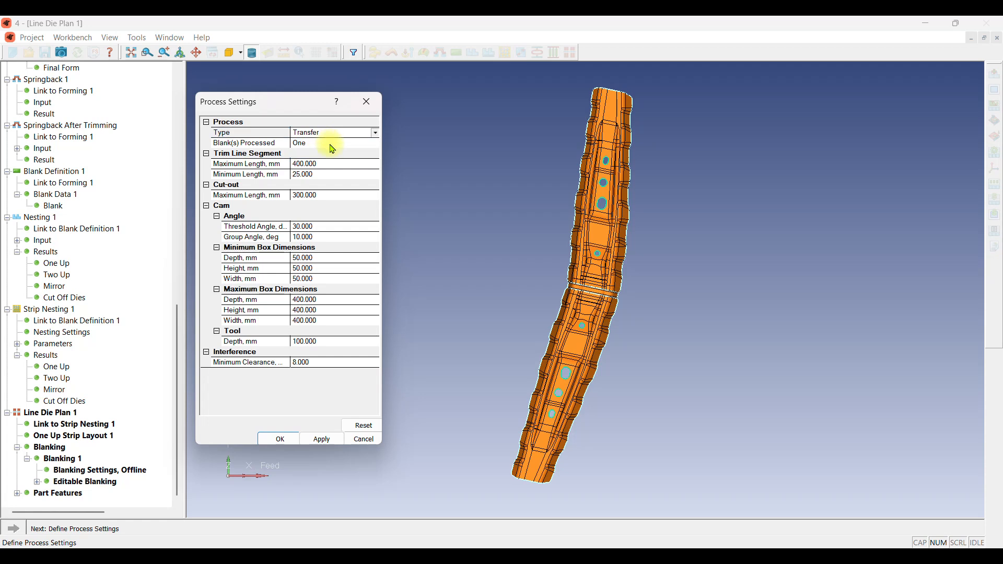
click(324, 143)
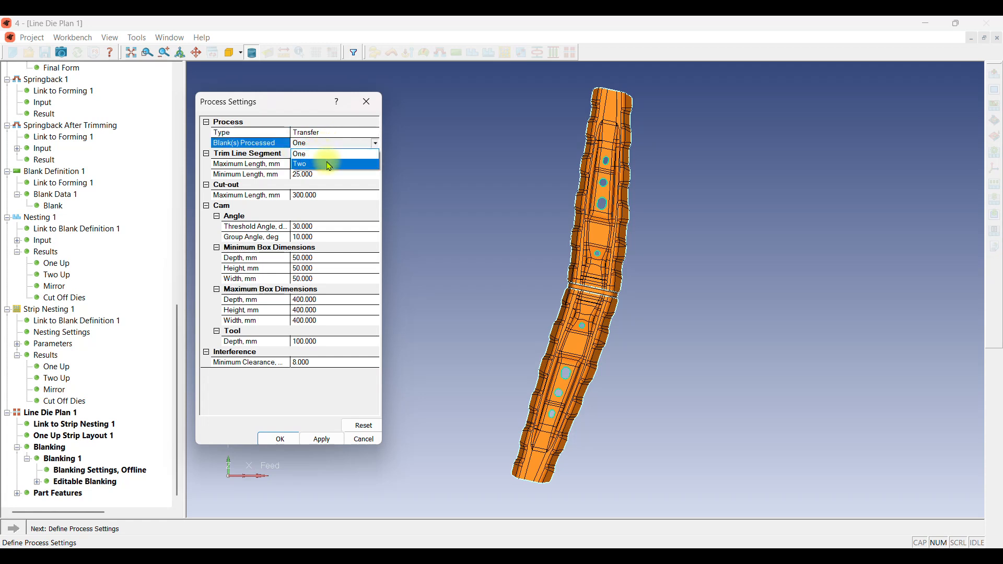
click(329, 165)
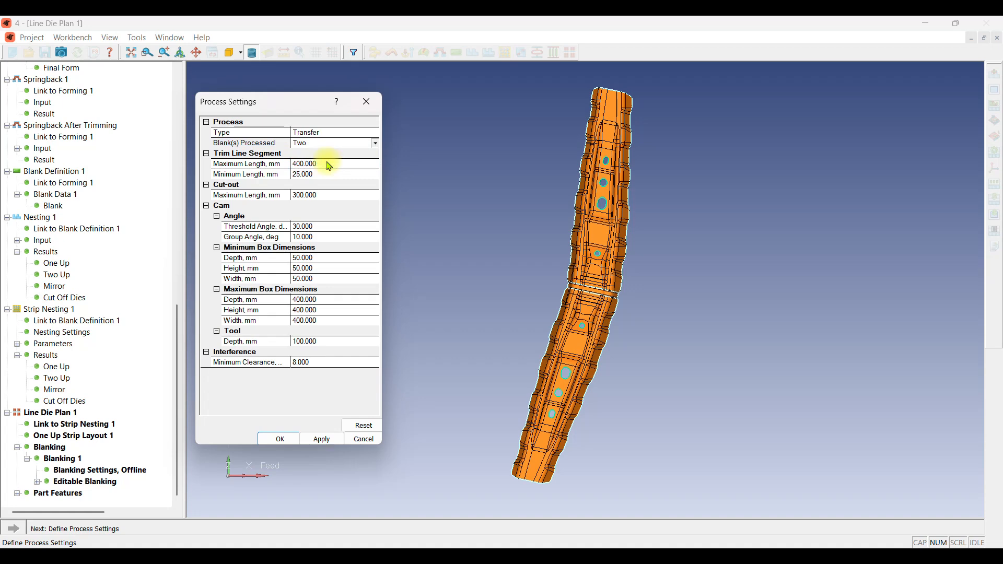
click(286, 438)
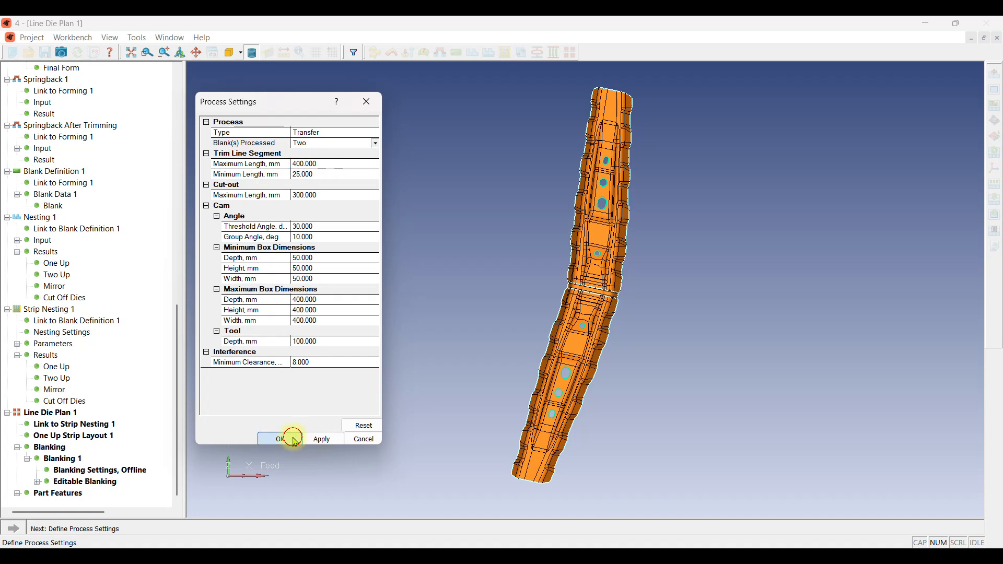
- Start defining the blank and part position in the press, with the two blanks in Horizontal alignment
click(20, 533)
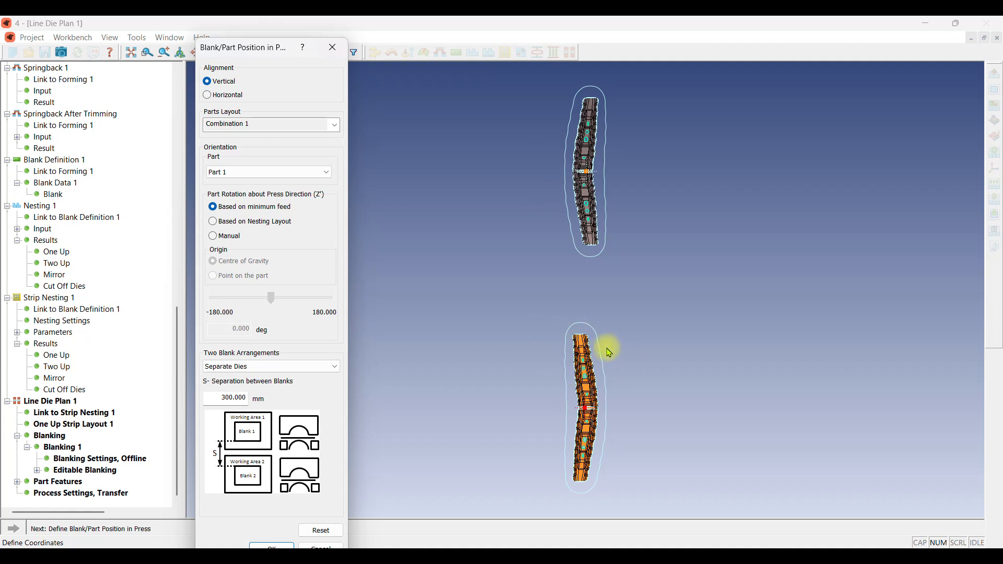
click(224, 97)
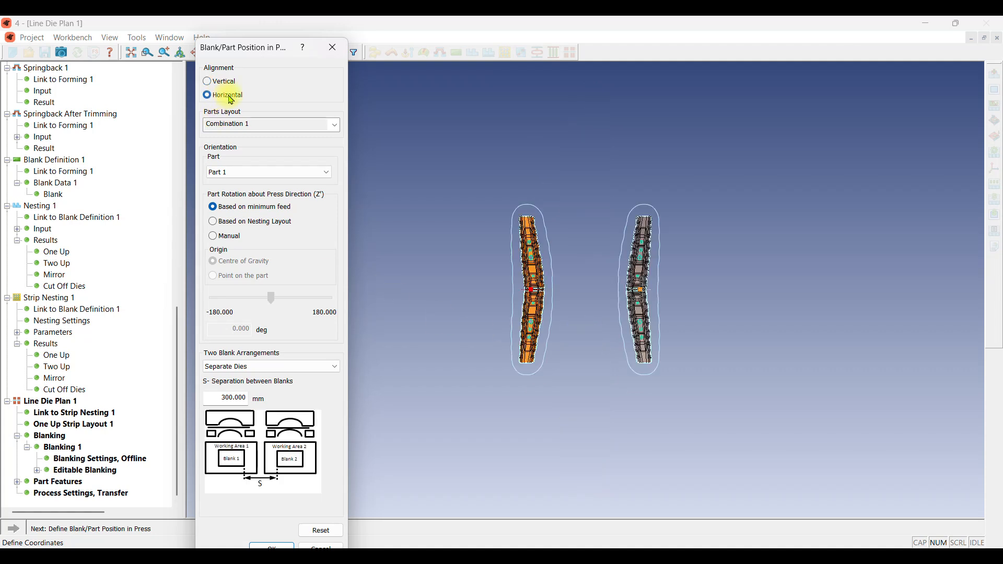
scroll(595, 287, up, 3)
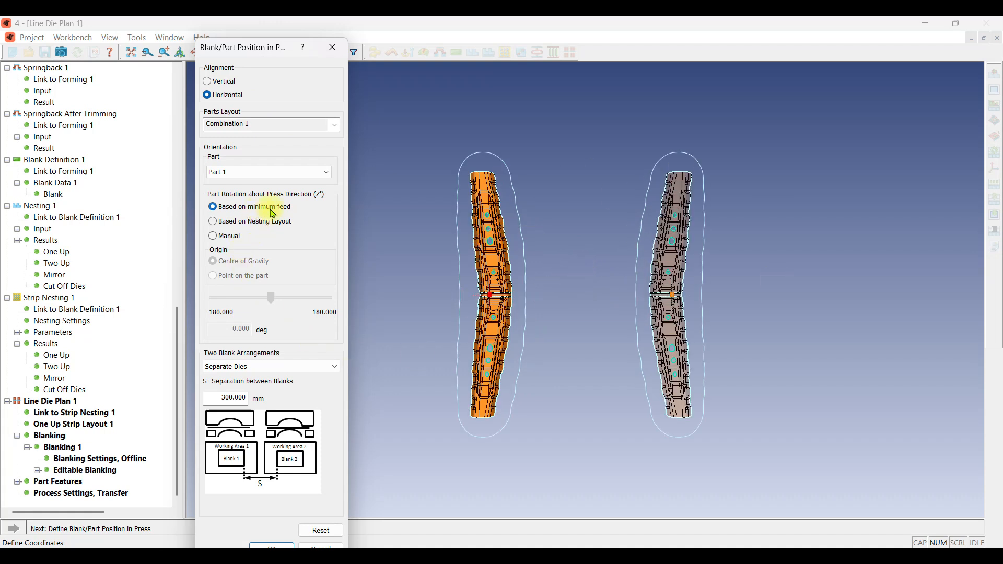
- Try part rotation based on the nesting layout and manually at -61.2 degrees, and return it to minimum feed
click(272, 225)
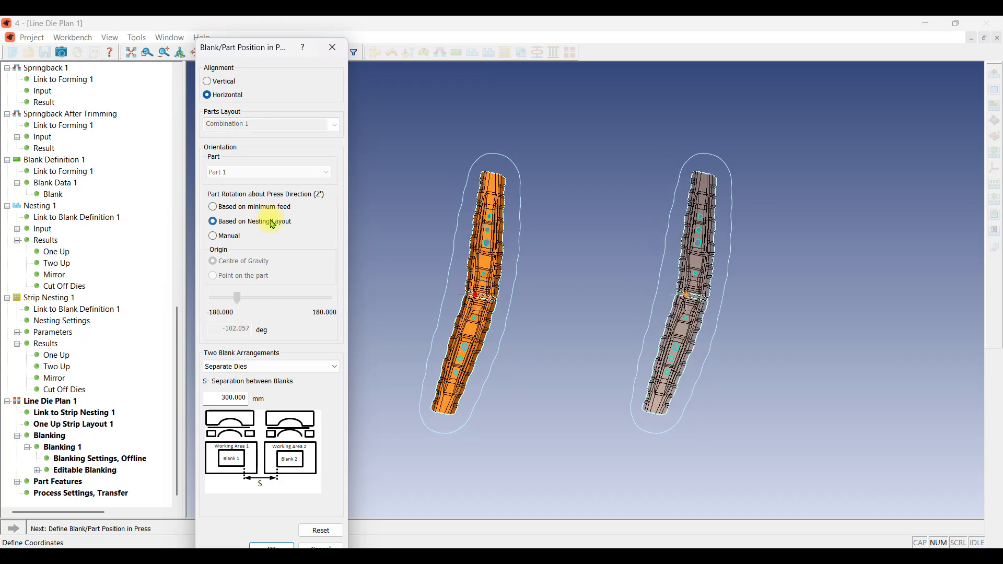
click(222, 240)
drag(238, 297, 253, 297)
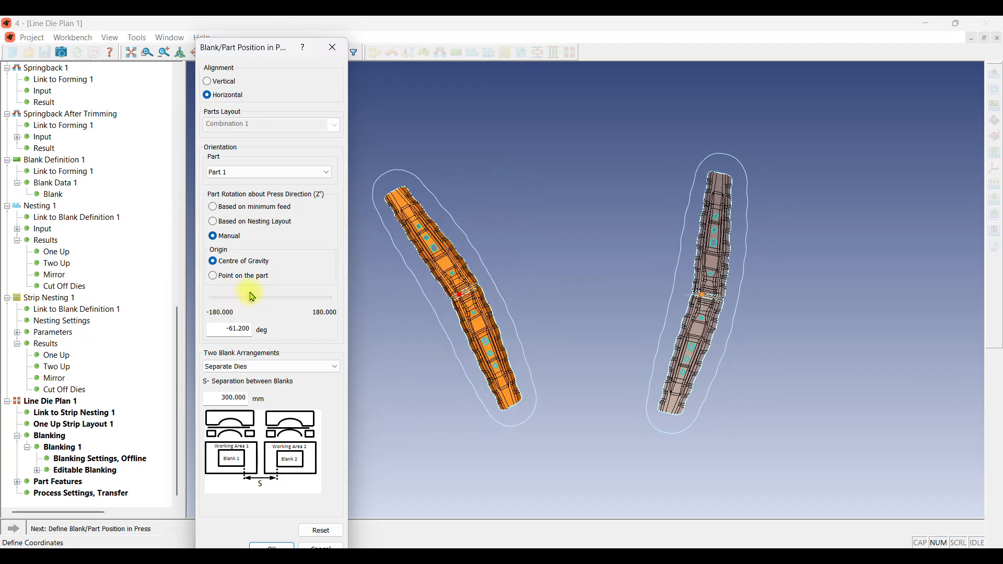
click(277, 207)
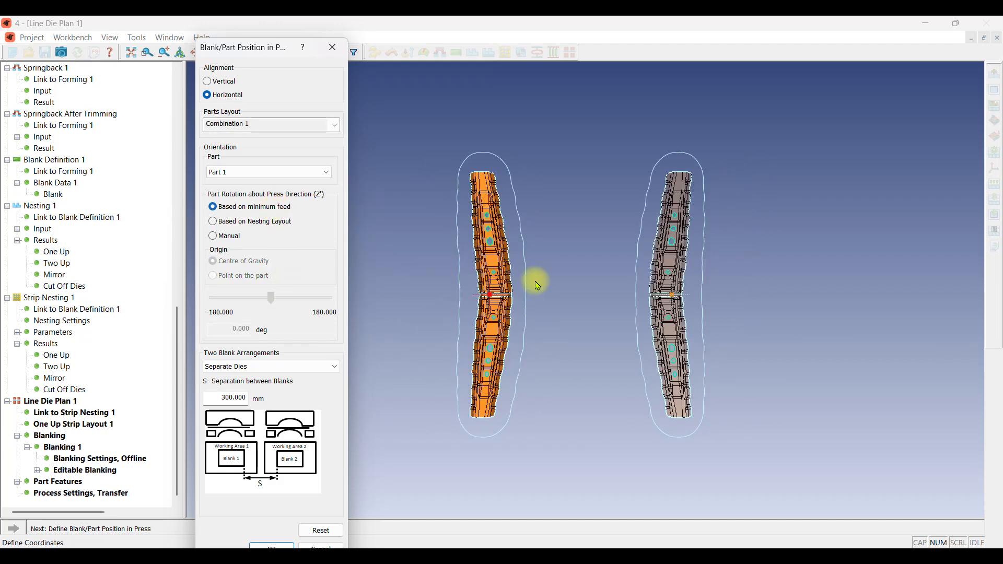
scroll(538, 284, up, 1)
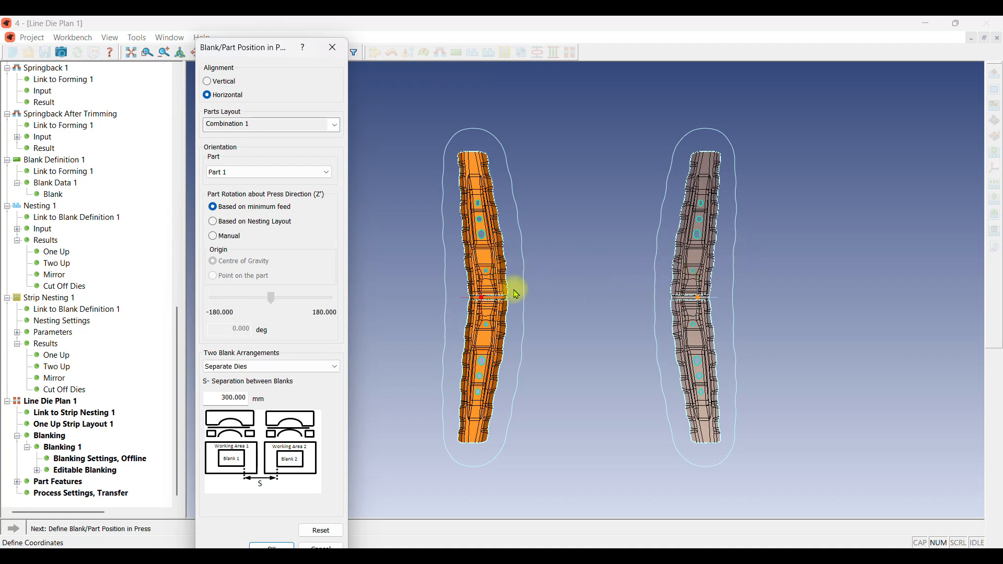
- Preview the Combined Dies and the Combined Dies and Punches arrangements for the two blanks, and return to Separate Dies
click(308, 366)
click(306, 365)
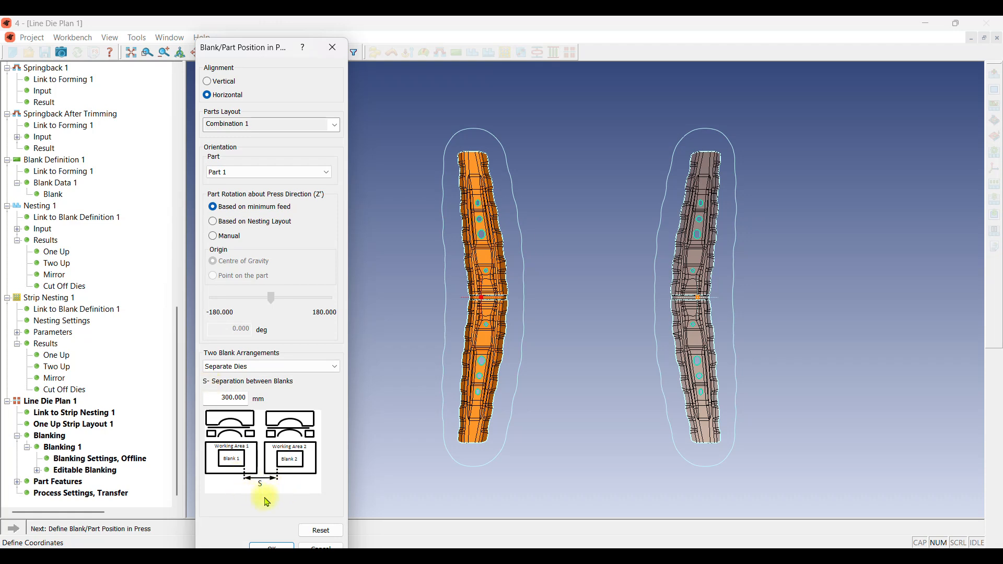
click(306, 368)
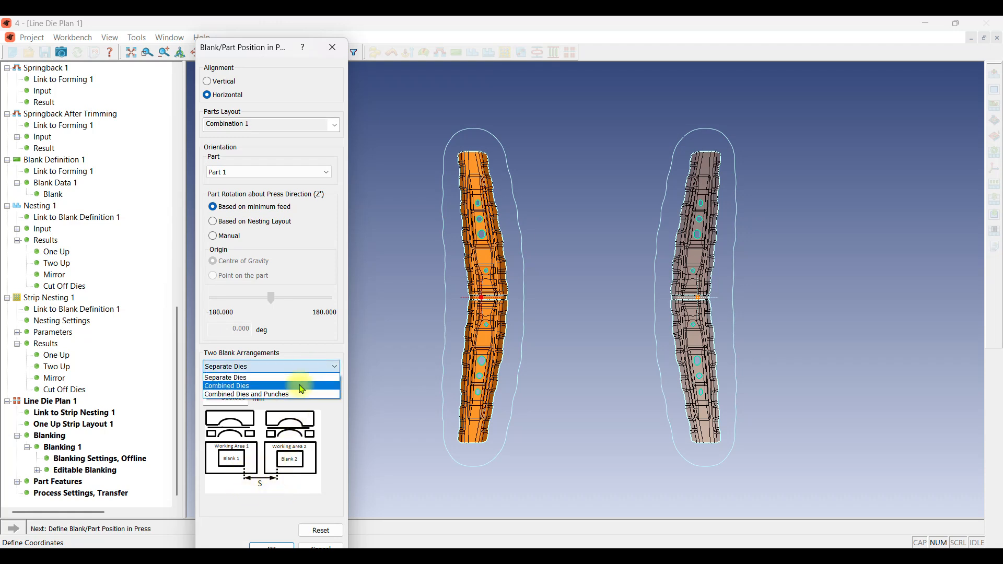
click(299, 384)
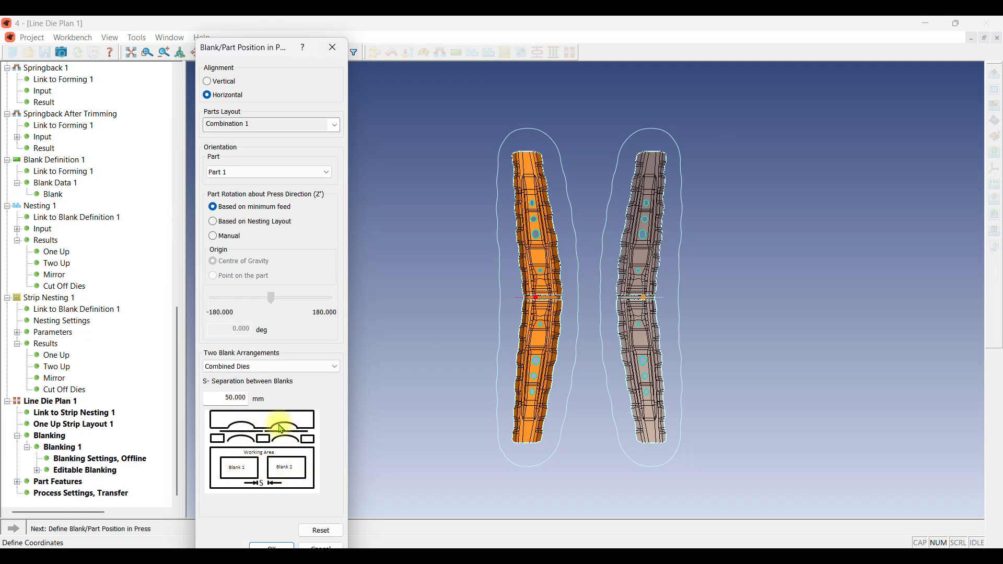
click(278, 367)
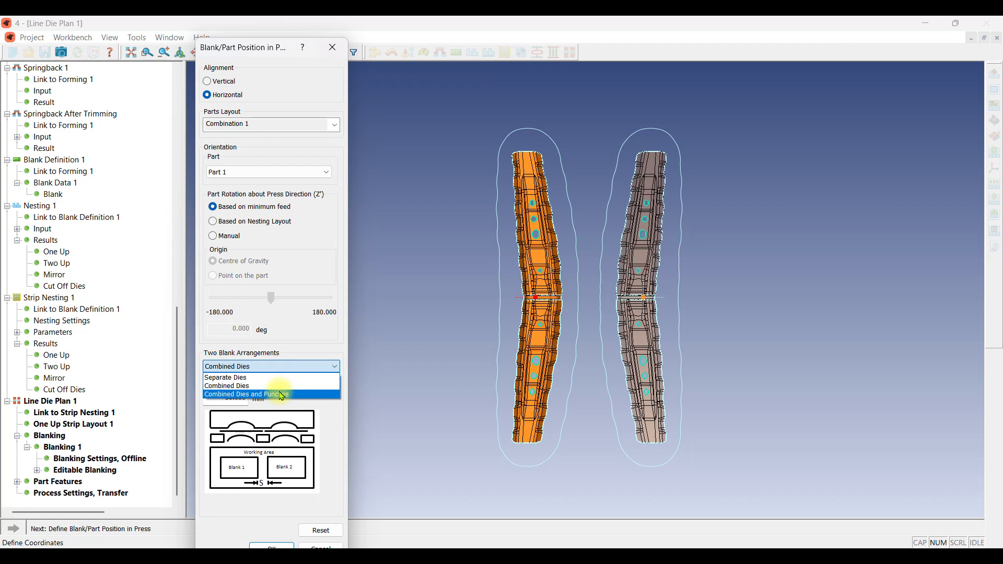
click(282, 395)
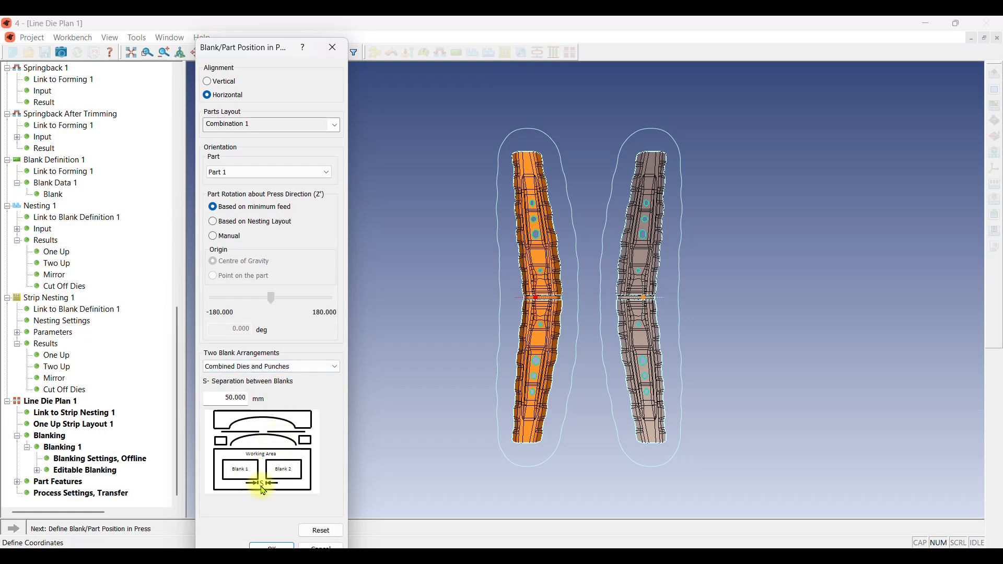
click(306, 366)
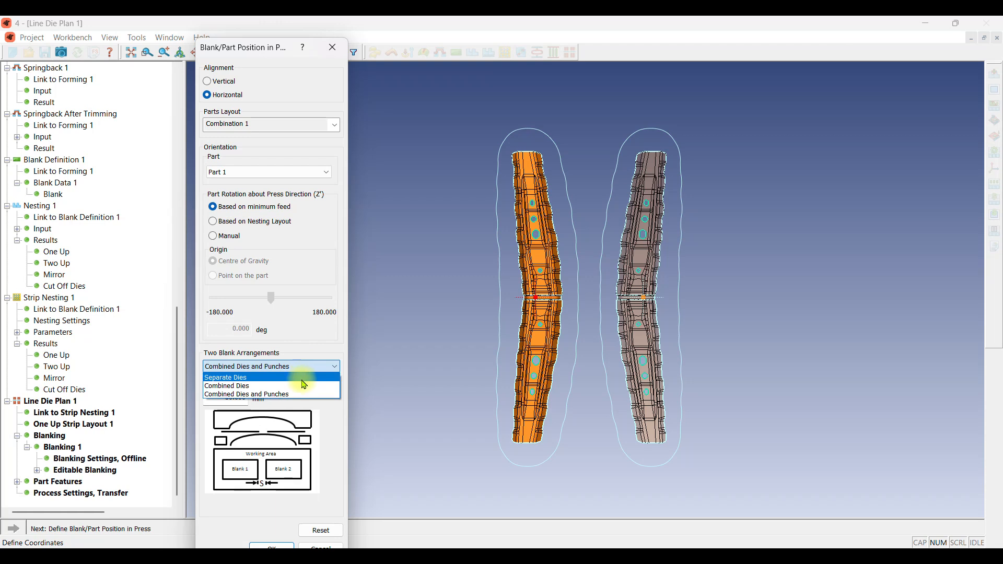
click(303, 378)
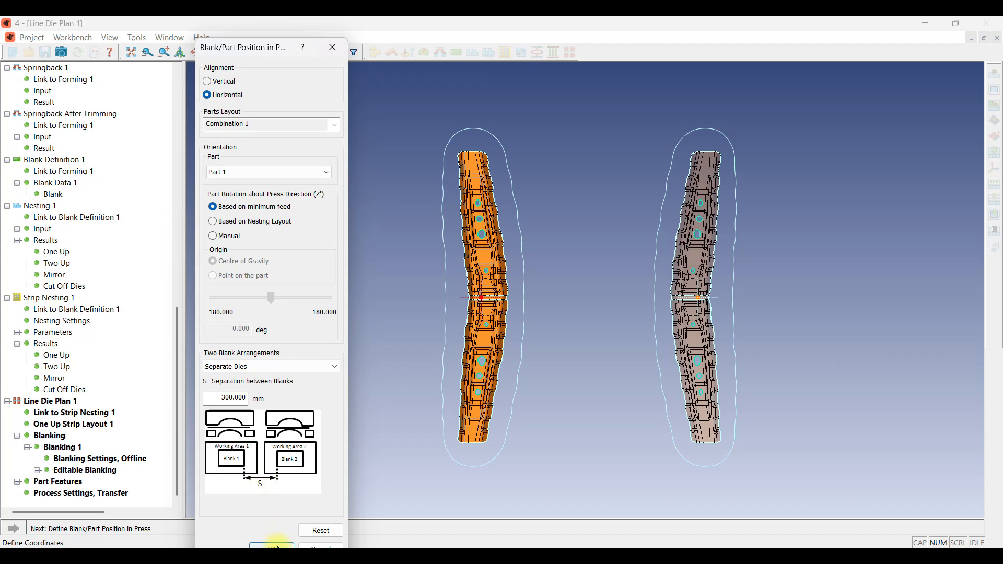
- Accept the blank and part position in the press and generate the die lineup process
click(271, 544)
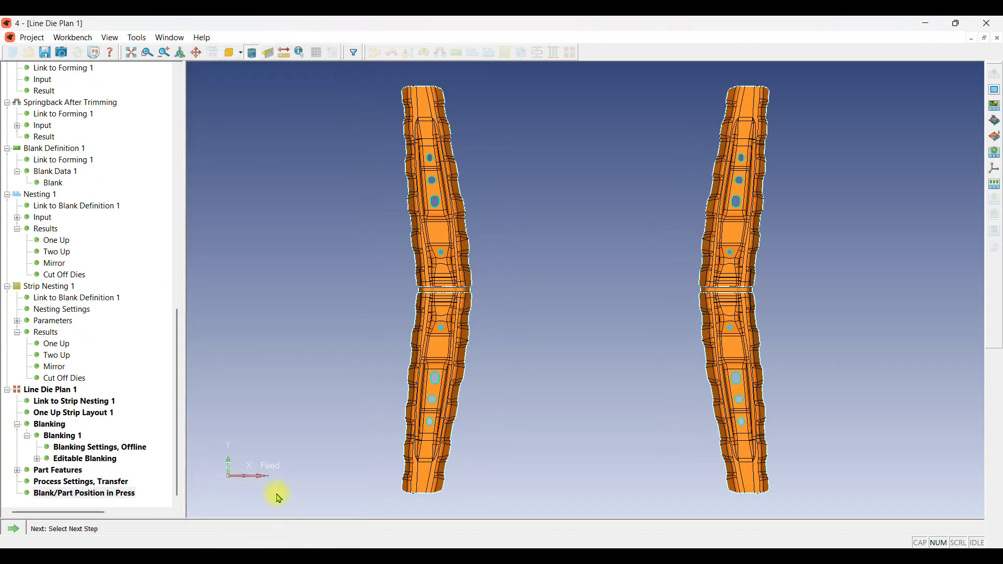
click(19, 533)
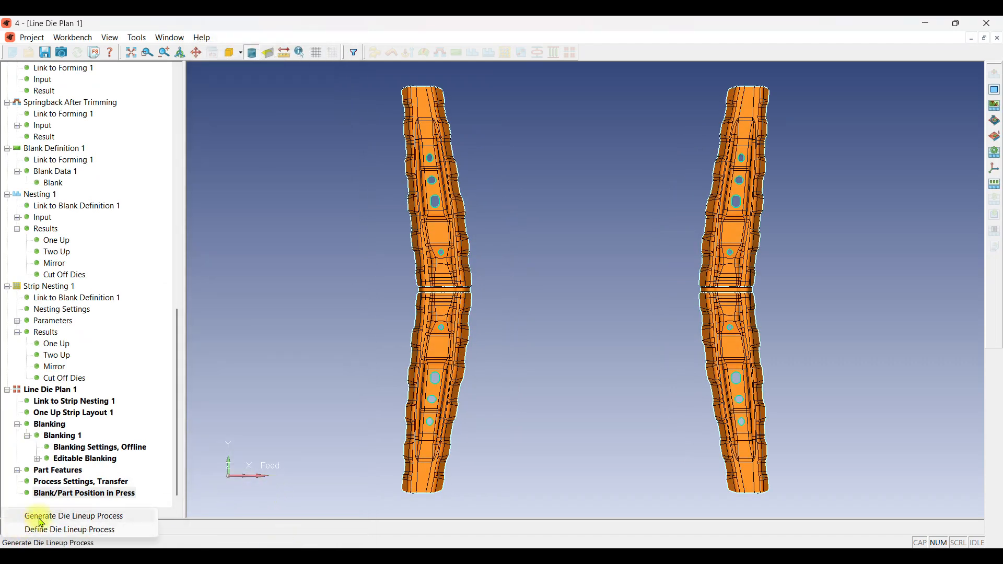
click(39, 515)
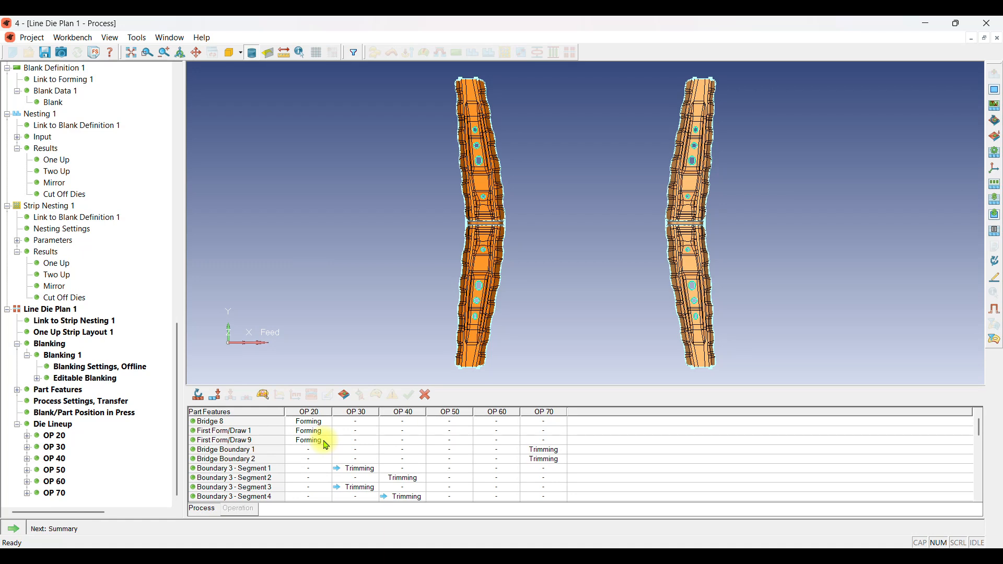
- Examine the part features assigned to each operation from OP 20 to OP 70 of the die lineup
click(316, 412)
click(352, 412)
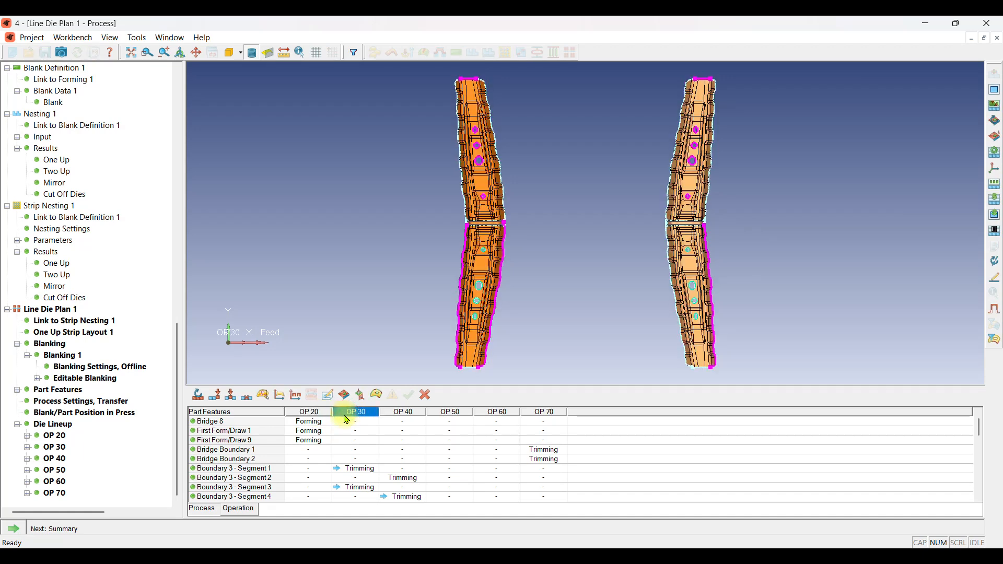
click(389, 412)
click(444, 412)
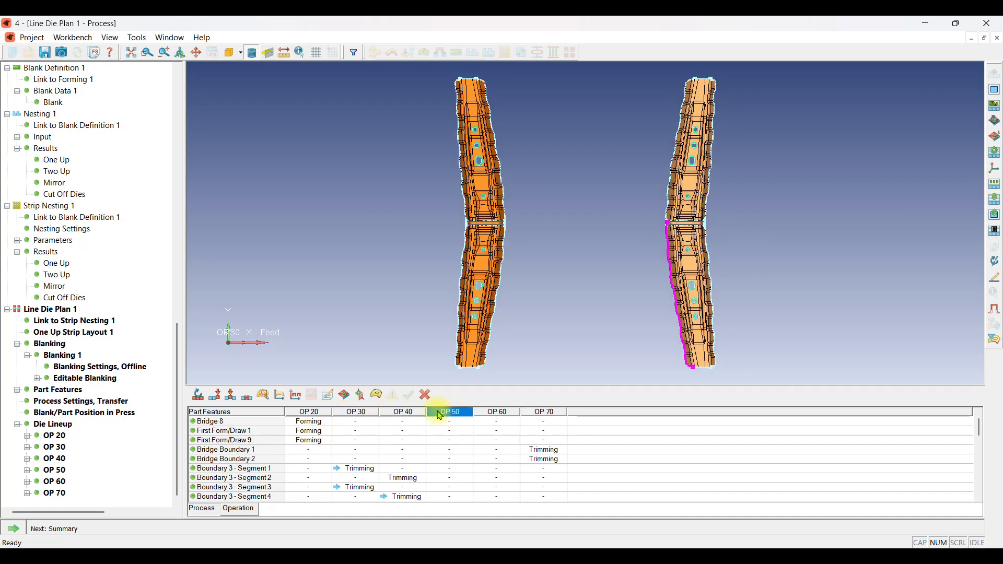
click(493, 412)
click(537, 413)
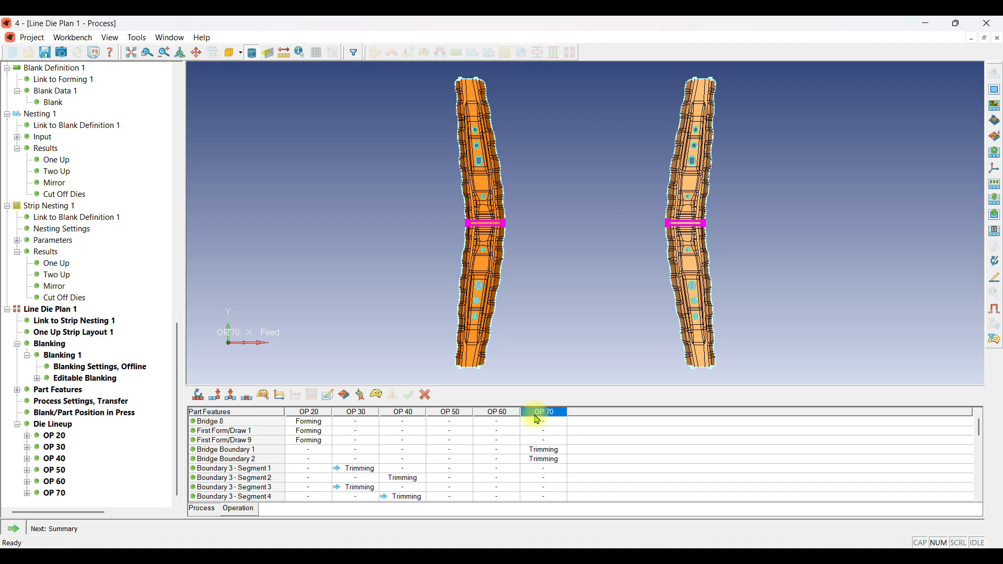
scroll(475, 465, down, 10)
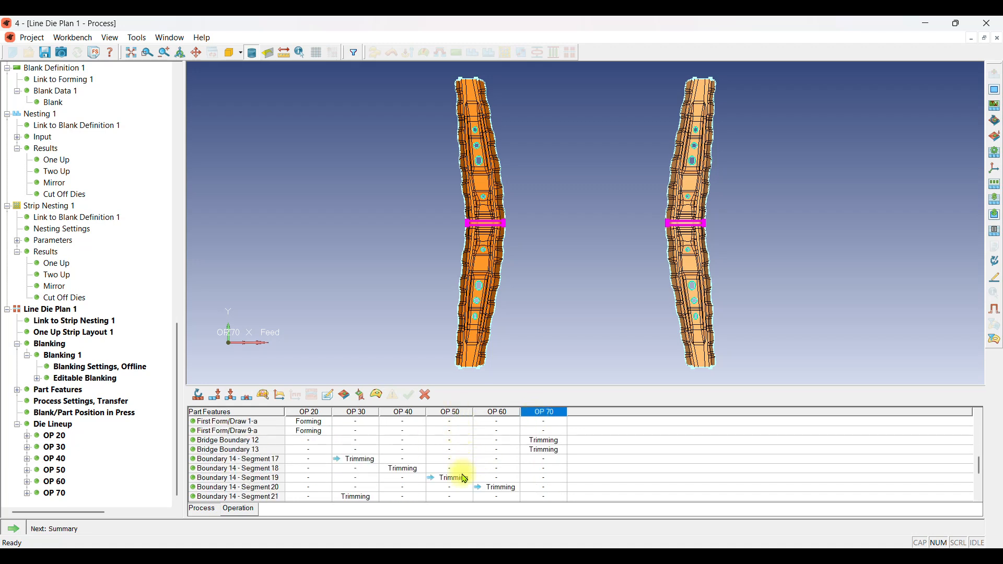
- Move the cam trimming of Boundary 14 - Segment 19 from OP 50 to OP 40
click(465, 479)
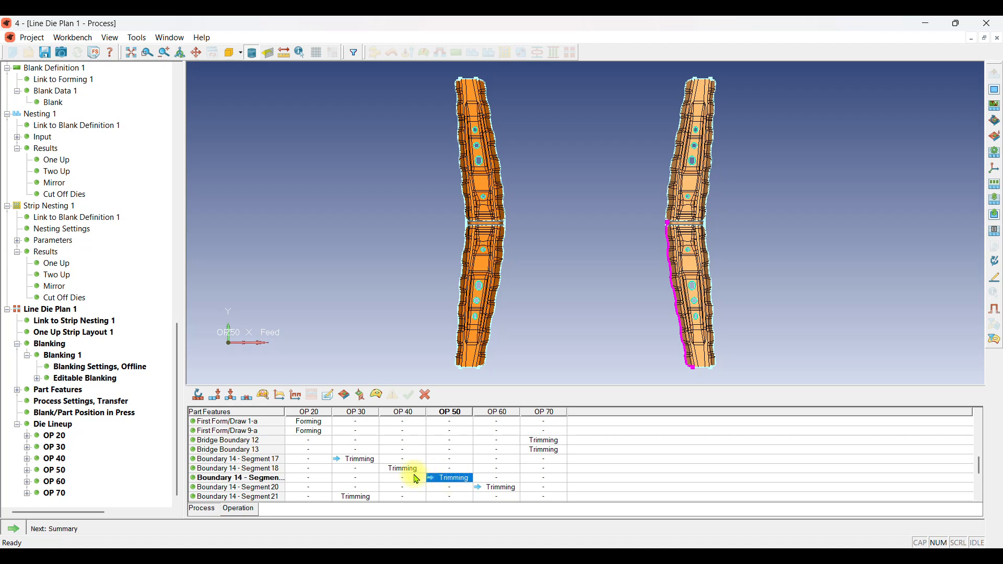
click(406, 413)
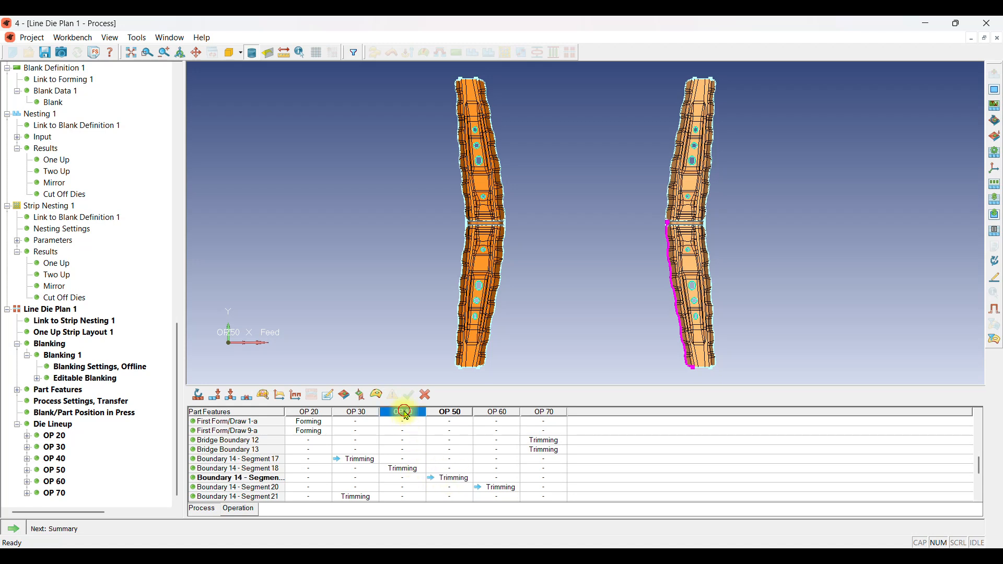
click(449, 471)
click(452, 479)
drag(443, 476, 410, 479)
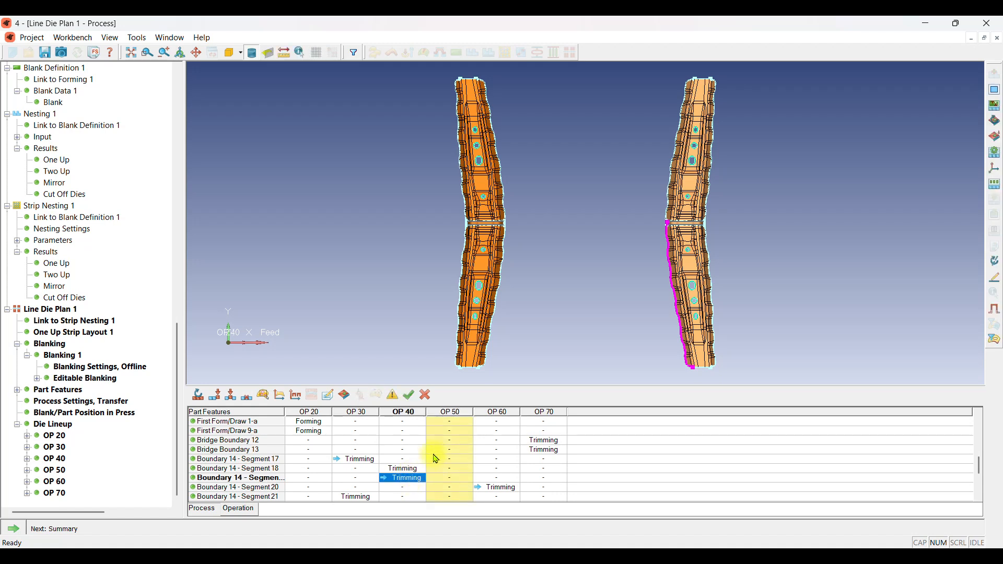
- Delete the empty OP 50 from the die lineup process
click(459, 413)
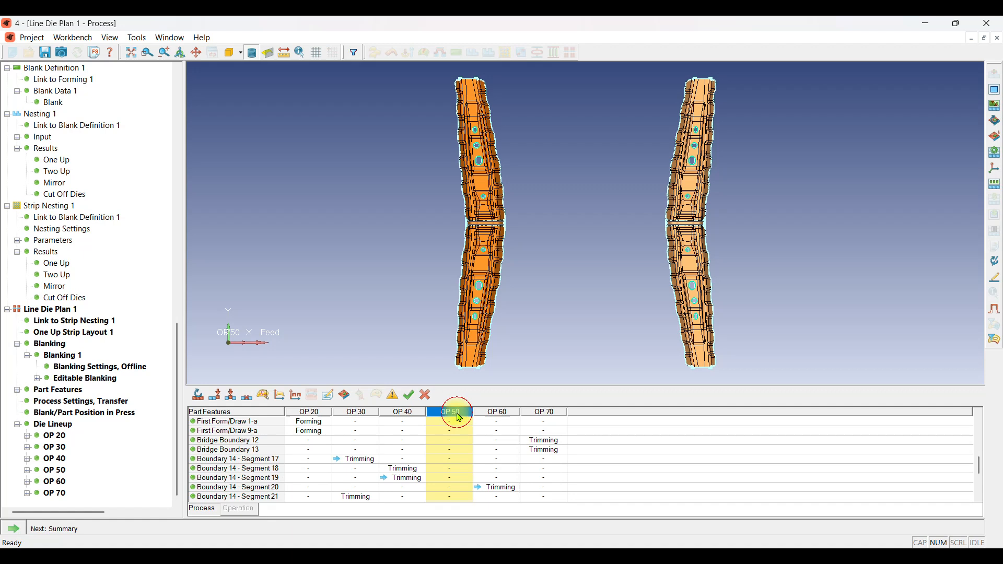
click(247, 395)
click(521, 323)
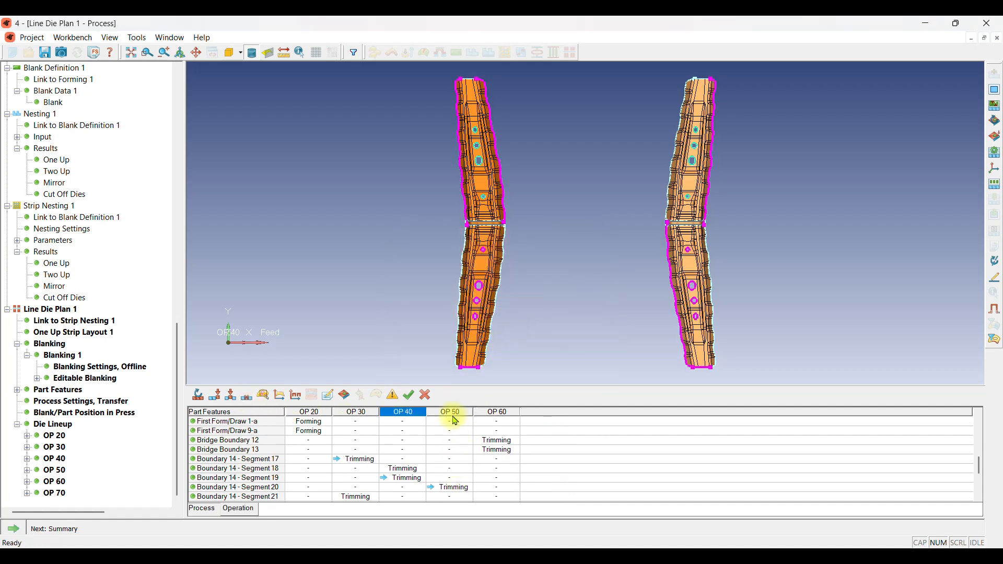
- Move the trimming of Boundary 14 - Segment 20 from OP 50 to OP 30 and highlight all OP 30 features
click(453, 488)
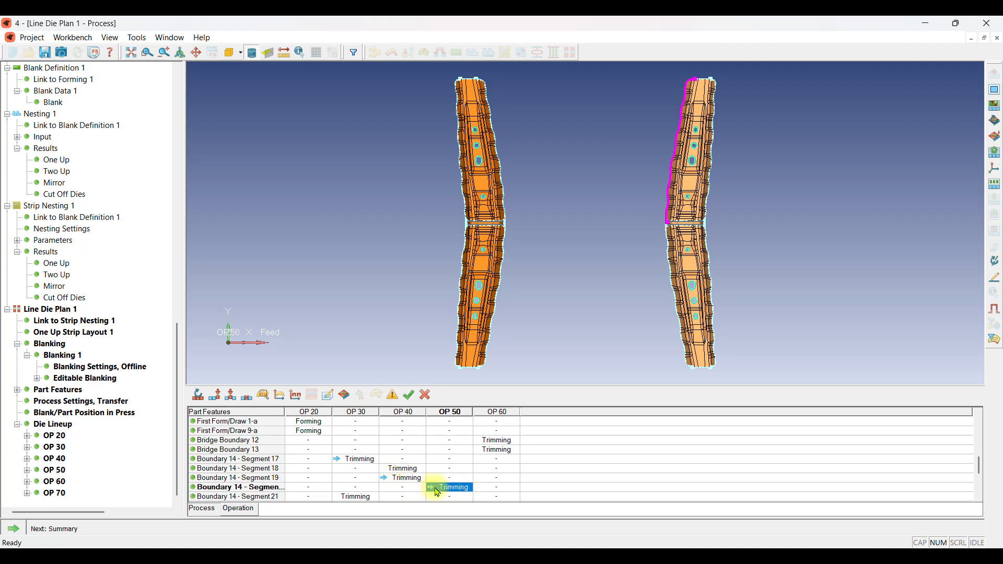
drag(435, 488, 356, 490)
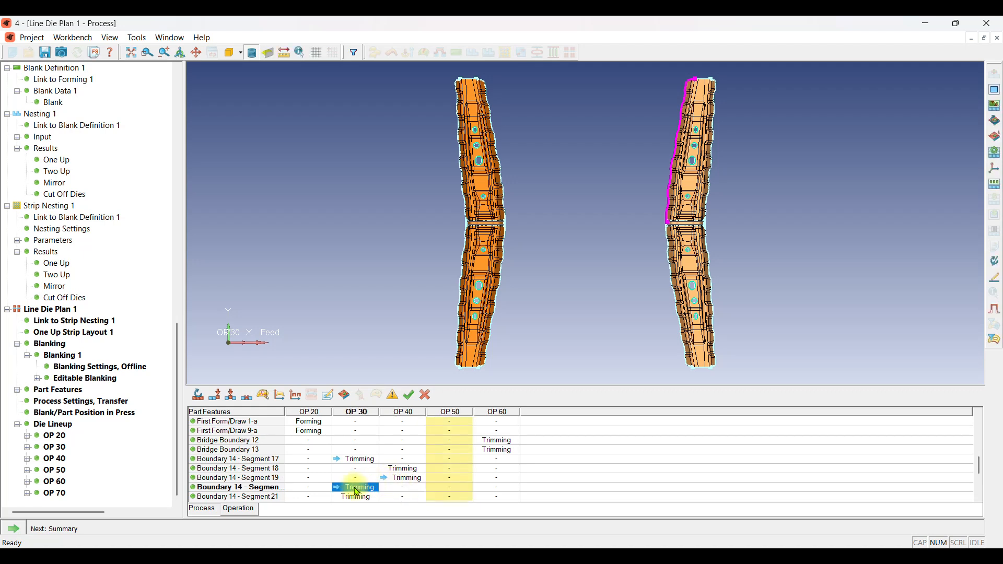
click(359, 414)
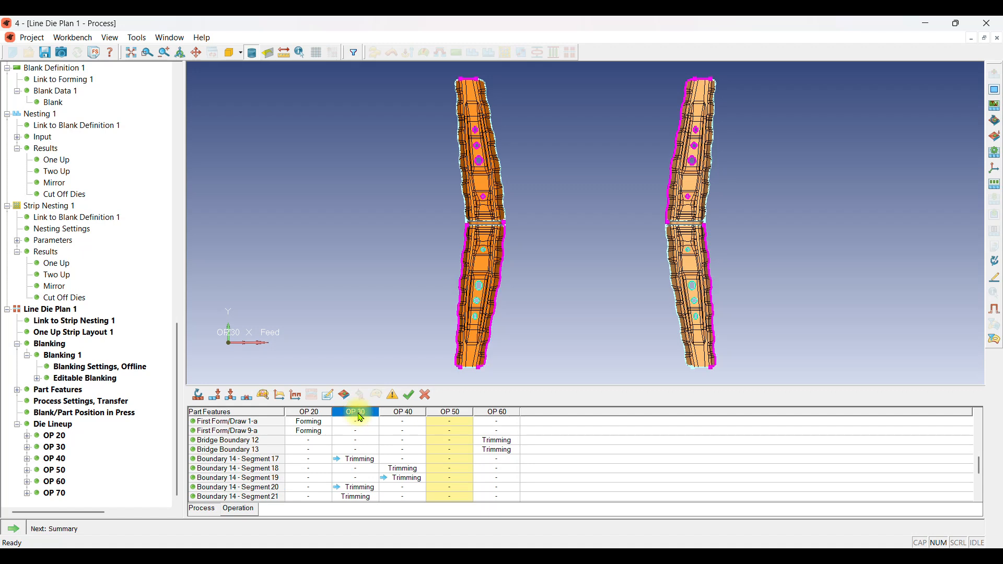
- Remove the newly emptied OP 50 from the process to shorten the die lineup by another operation
click(450, 412)
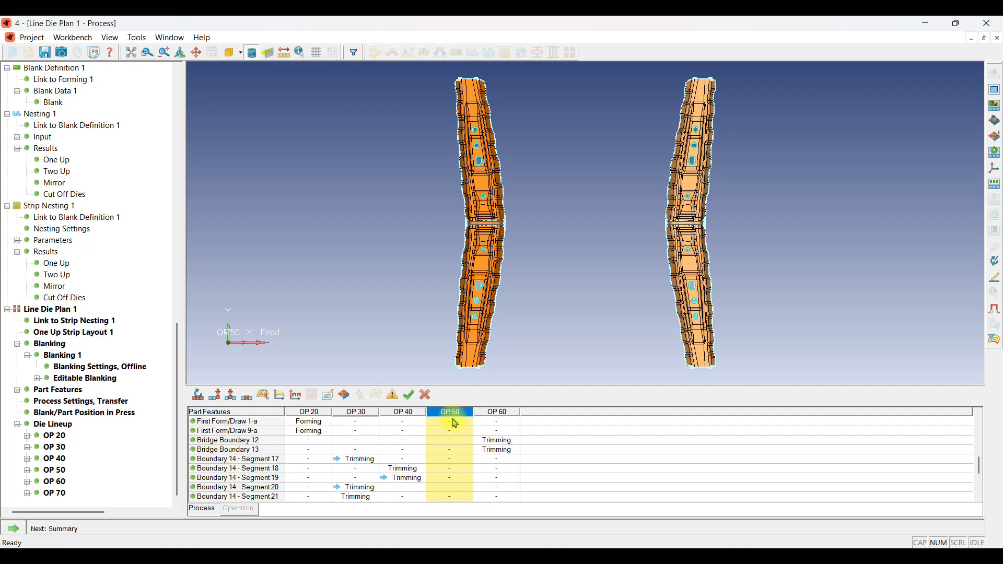
click(247, 400)
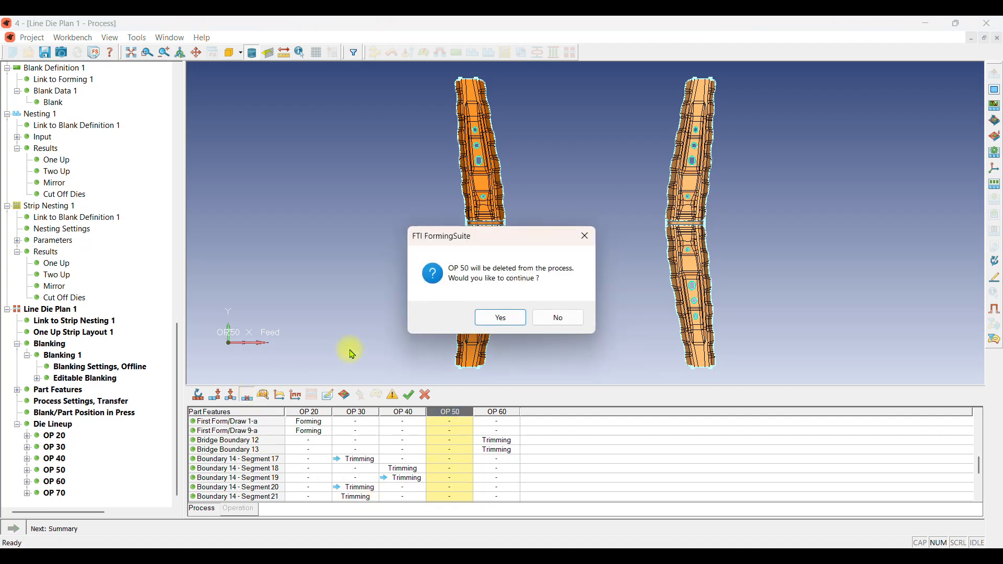
click(511, 315)
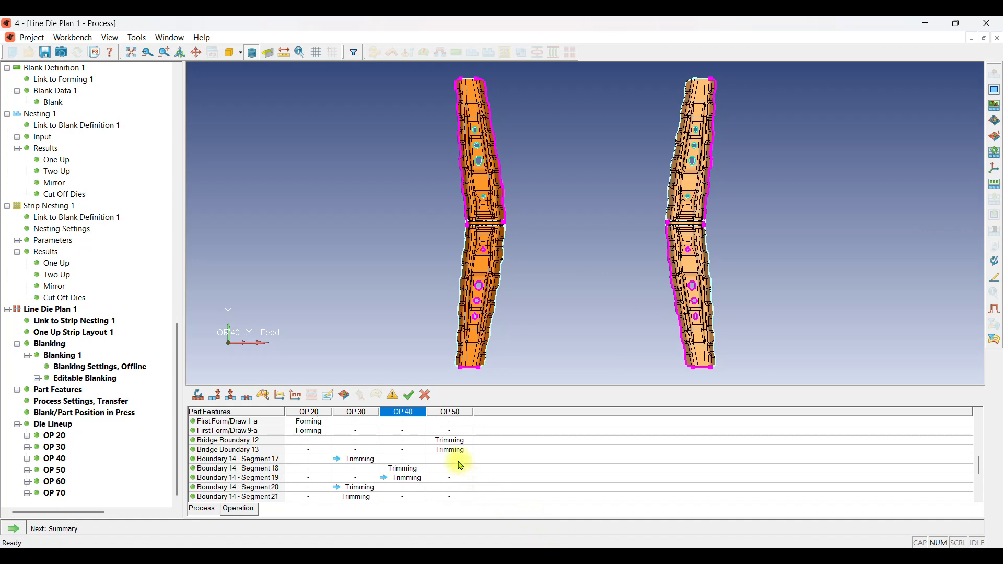
- Inspect where the OP 50 trimming of Bridge Boundary 12 and Bridge Boundary 13 lies on the part
click(451, 441)
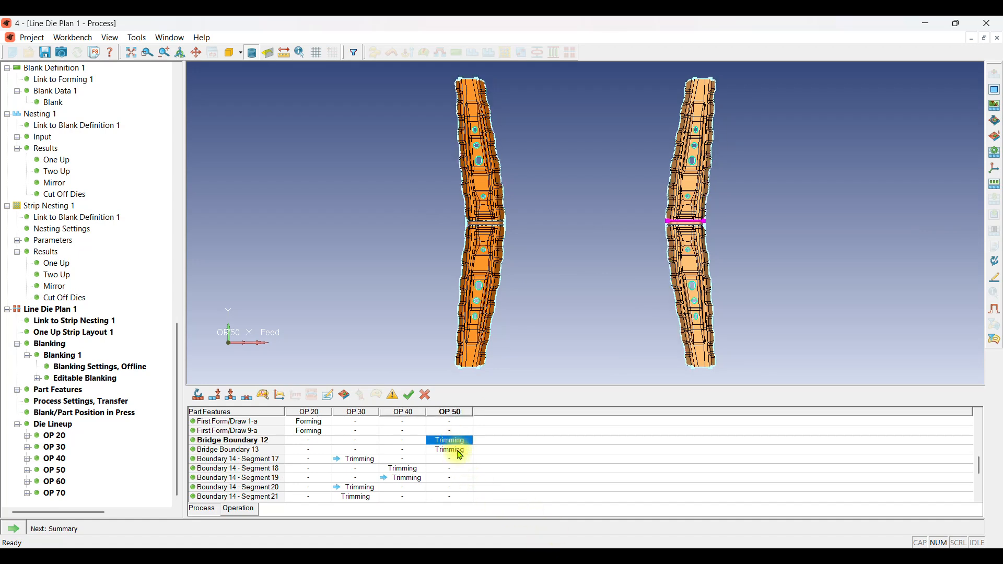
click(458, 452)
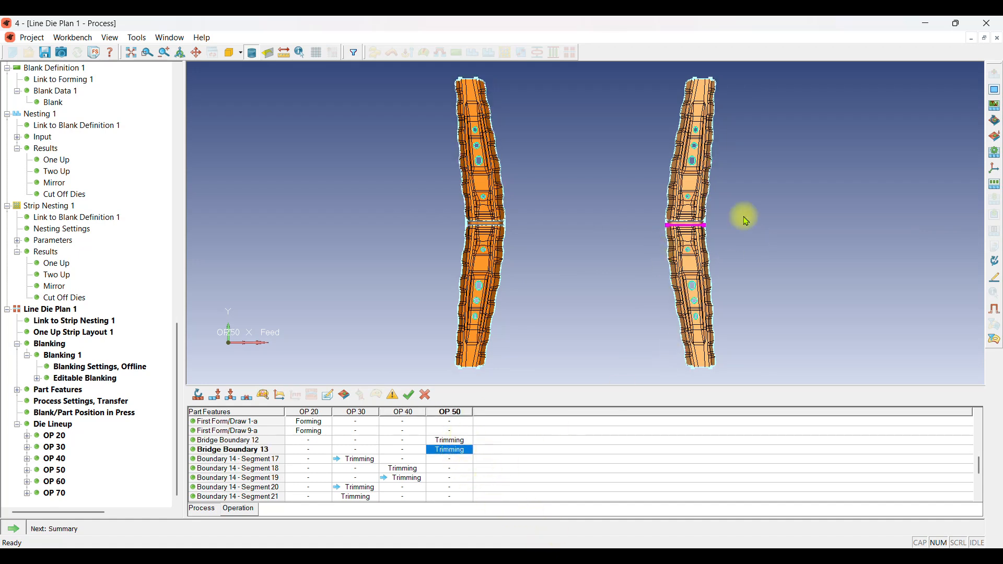
click(459, 442)
click(463, 451)
key(Up)
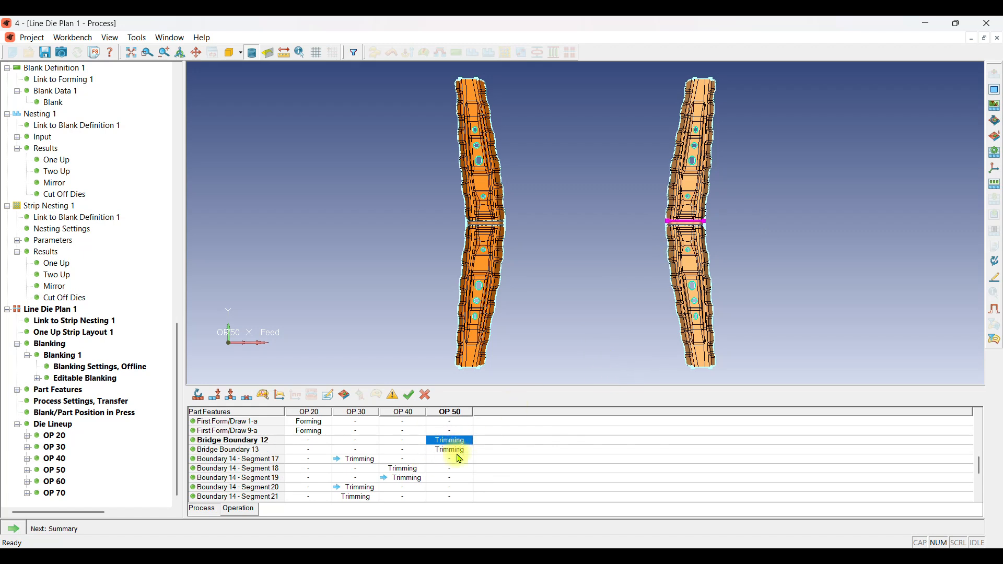
- Insert an empty operation into the die lineup directly before the OP 50 trimming of the bridge boundaries
click(453, 452)
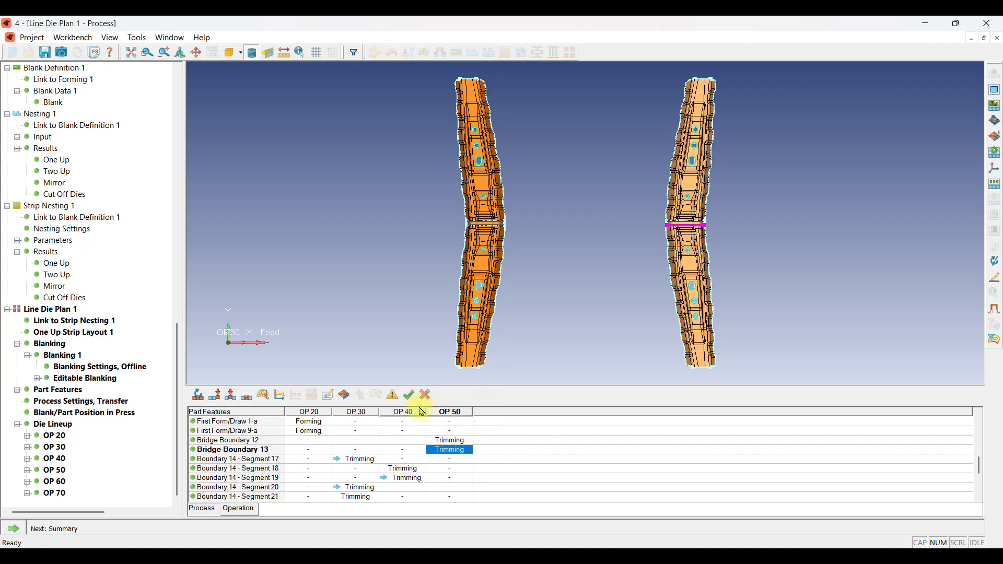
click(459, 413)
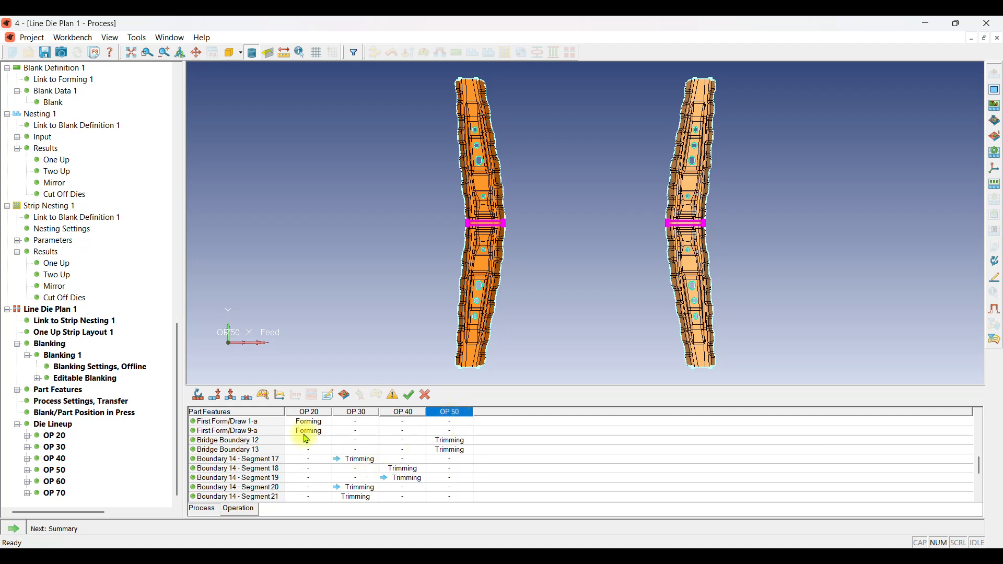
click(231, 396)
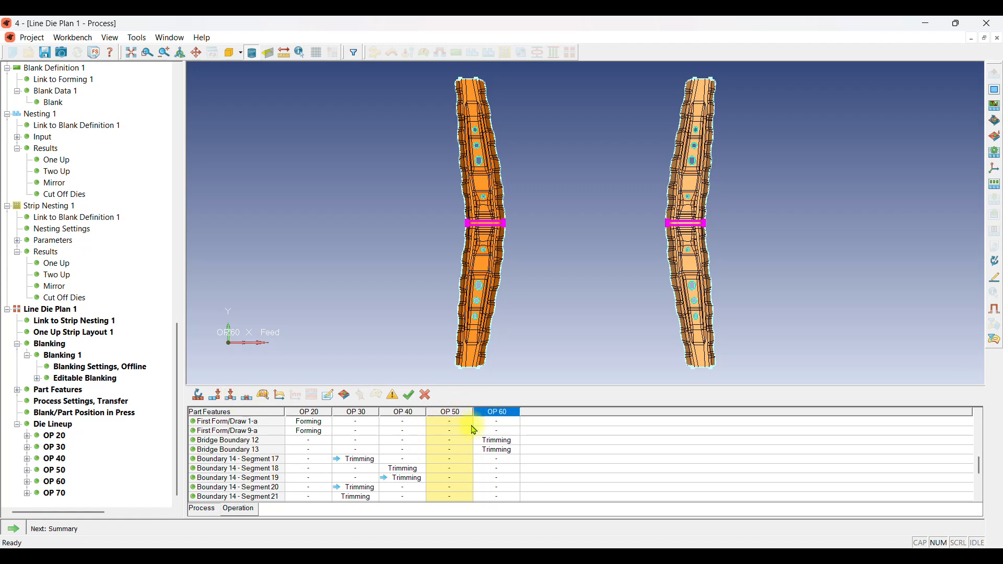
- Assign Restrike in the new OP 50 to Bridge 8, First Form/Draw 1 and First Form/Draw 9
scroll(463, 442, up, 5)
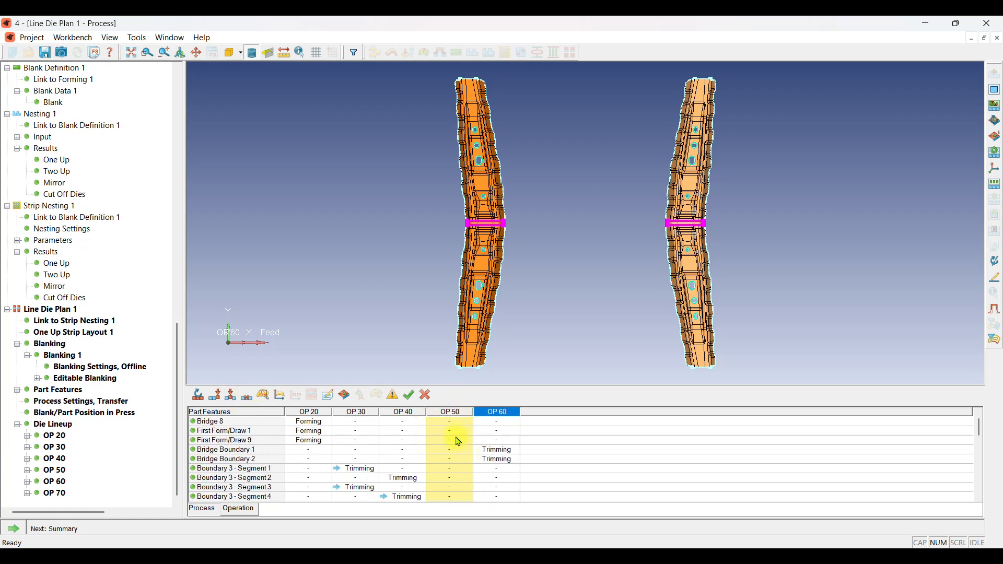
click(445, 423)
click(450, 423)
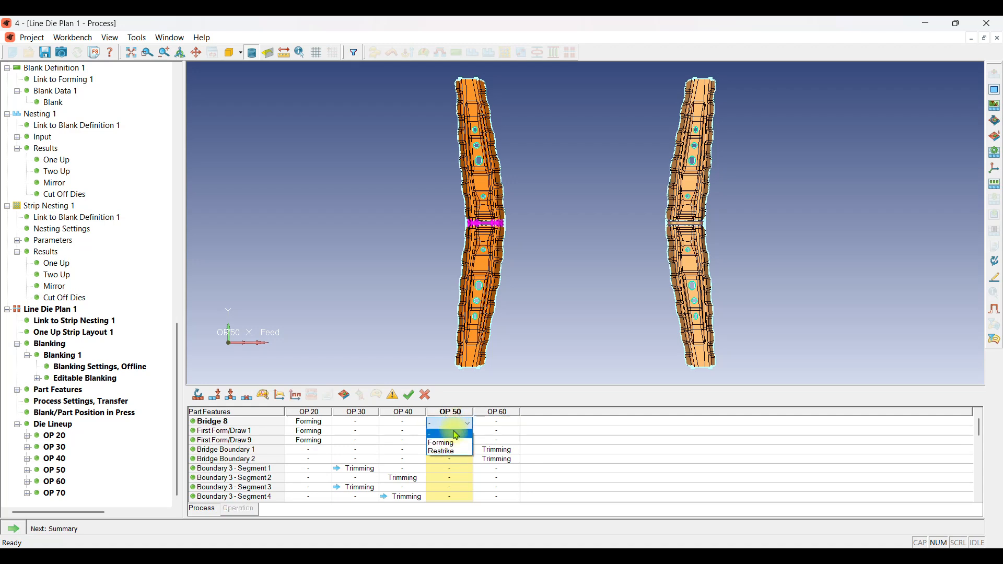
click(454, 452)
click(454, 432)
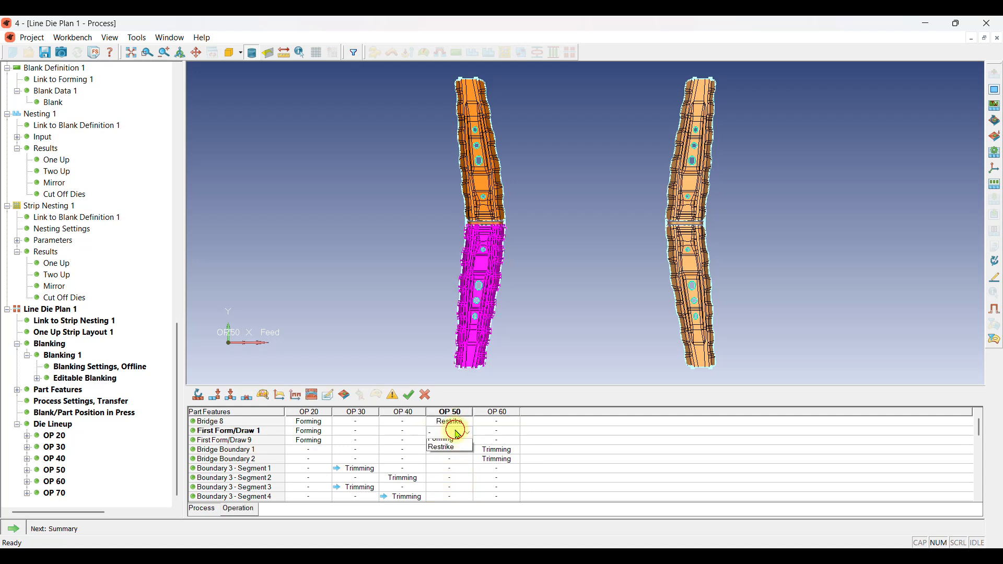
click(455, 433)
click(449, 460)
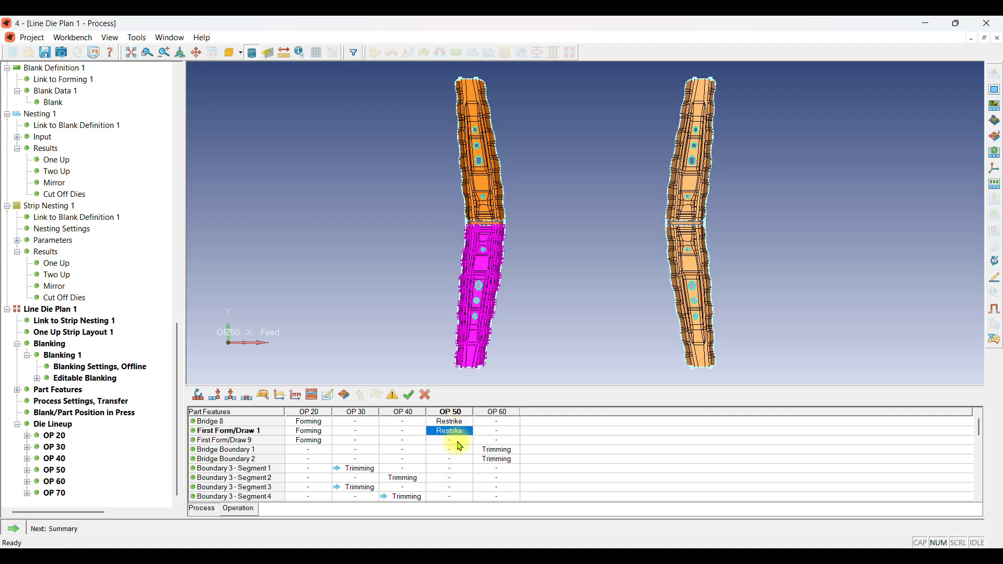
click(460, 441)
click(459, 442)
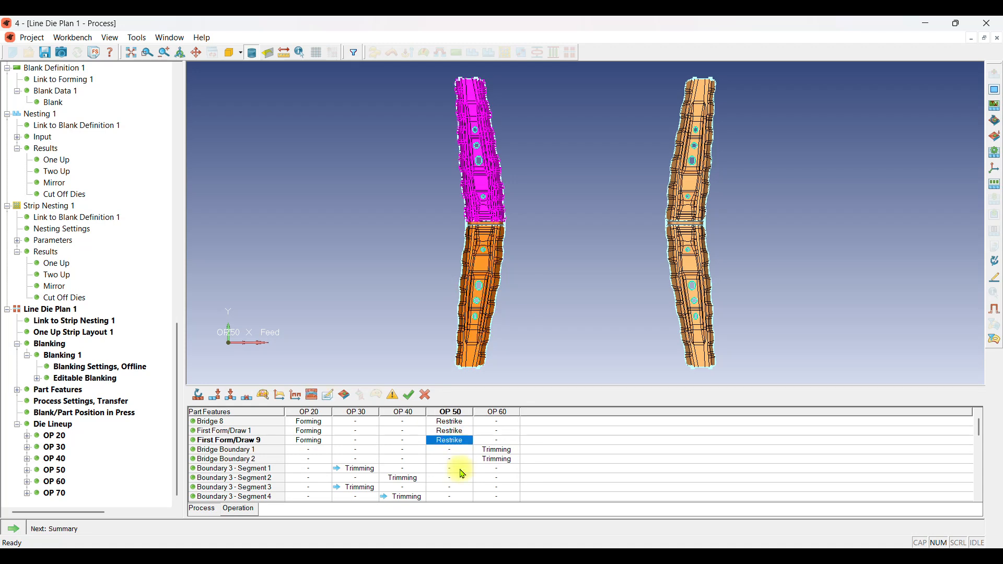
- Review which part features each operation from OP 20 to OP 60 processes by highlighting them on both parts
click(450, 469)
click(450, 412)
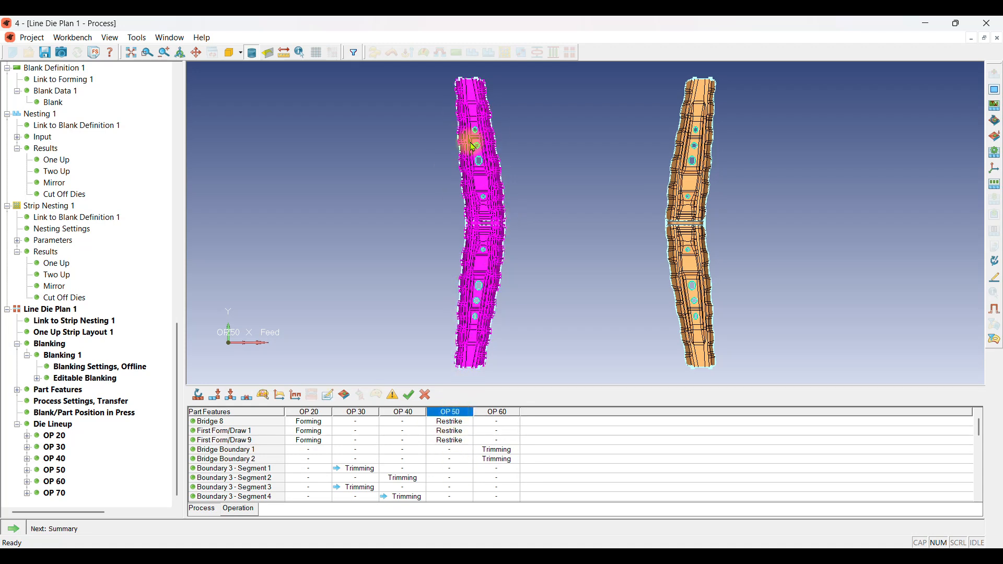
click(555, 345)
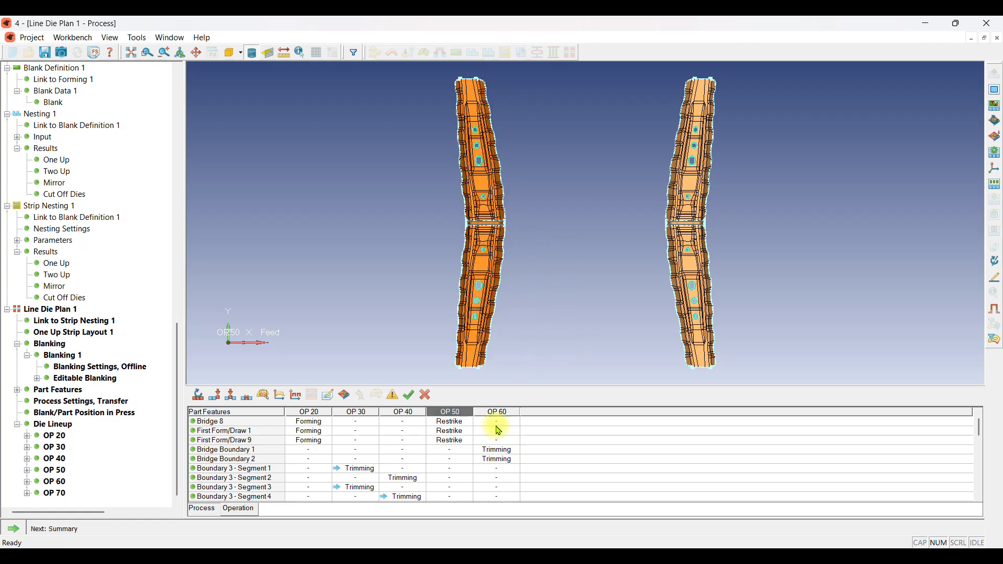
click(317, 412)
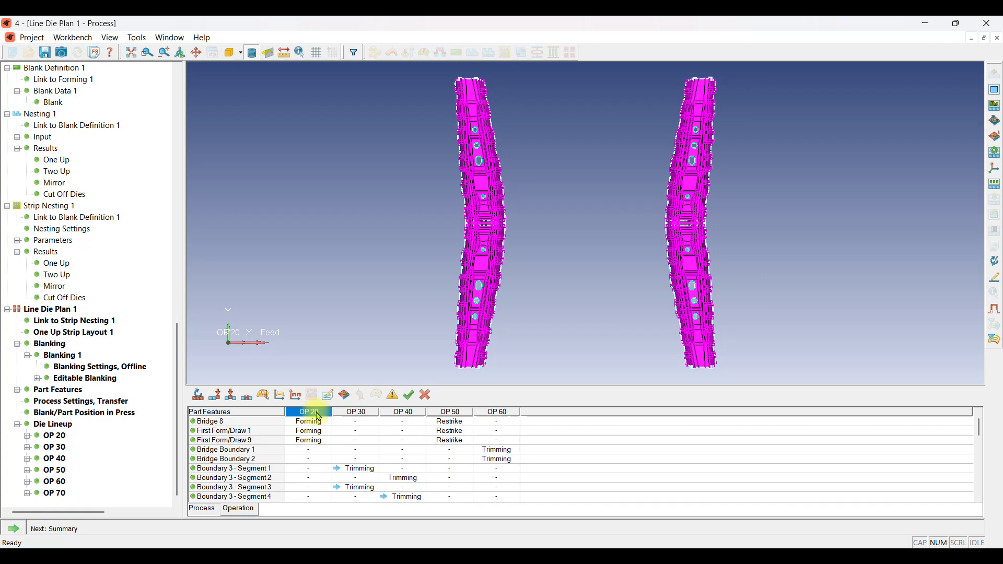
click(355, 413)
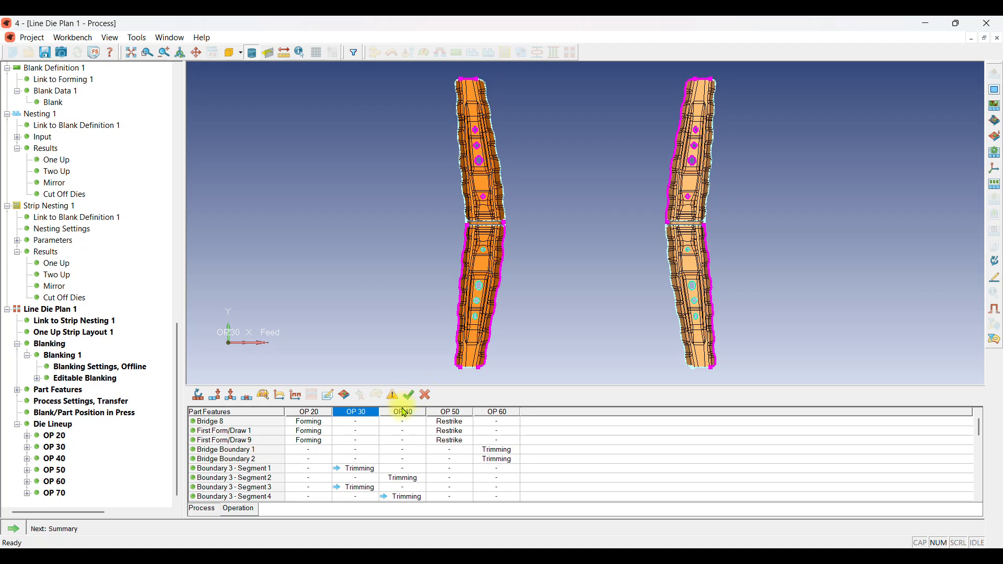
click(404, 412)
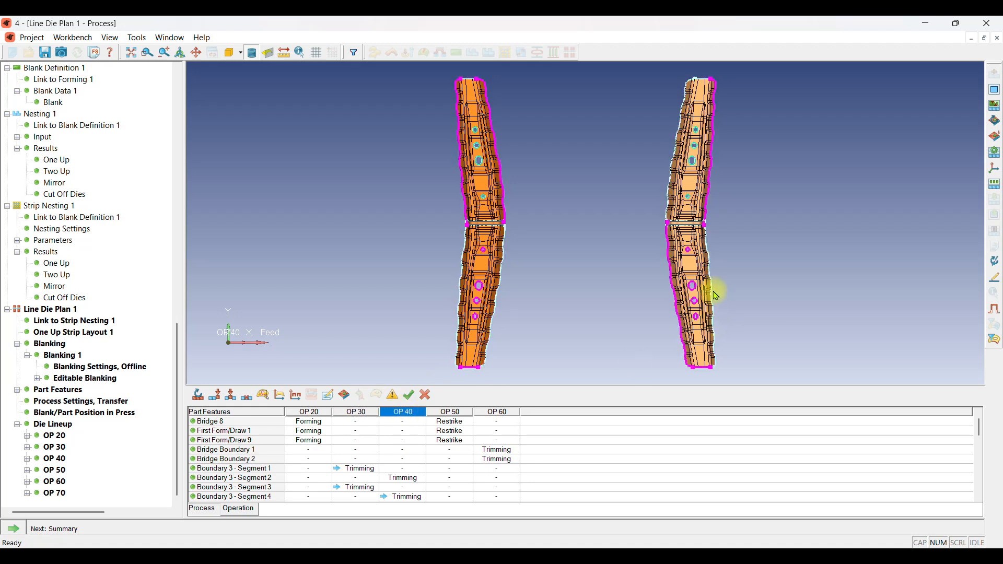
click(450, 412)
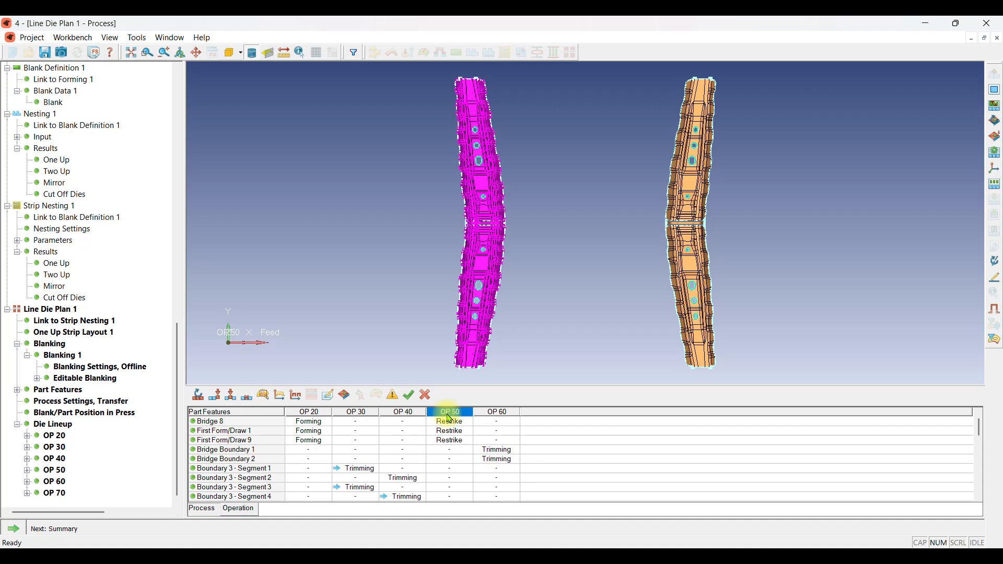
click(498, 412)
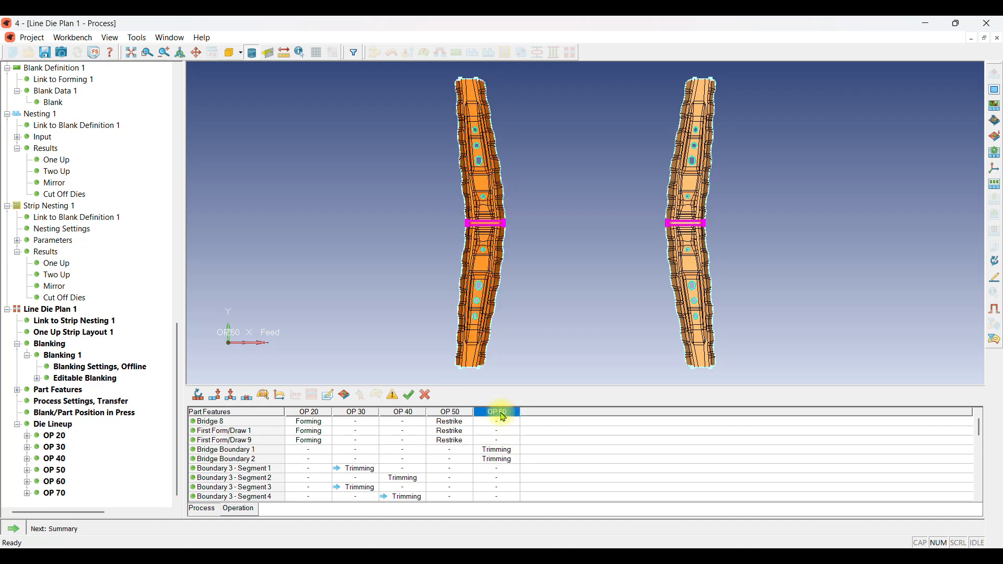
- Check the die lineup for process problems, read through the feature interference list and continue despite it
click(392, 400)
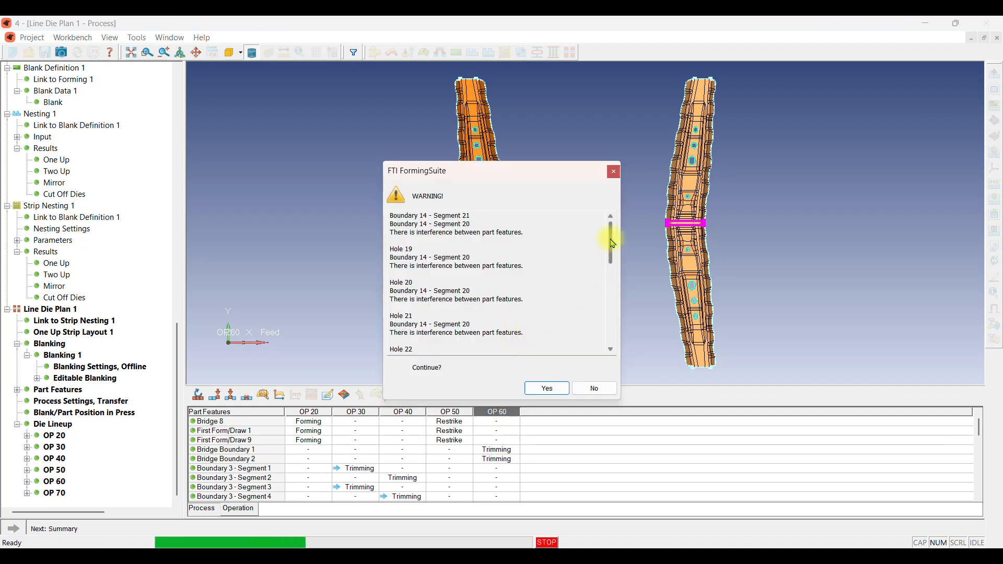
drag(609, 241, 615, 325)
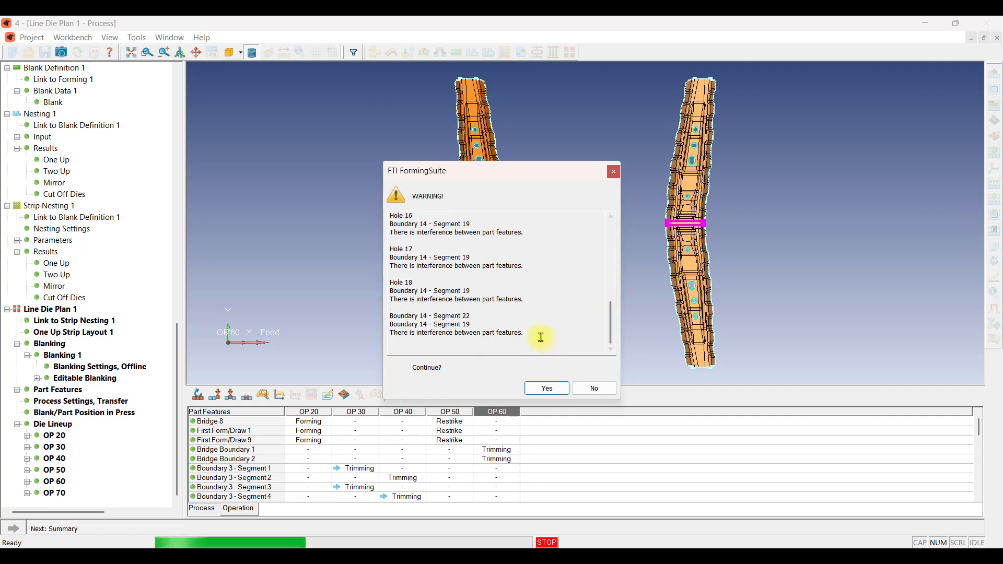
mouse_move(526, 333)
mouse_down()
mouse_move(390, 336)
mouse_move(530, 337)
mouse_up()
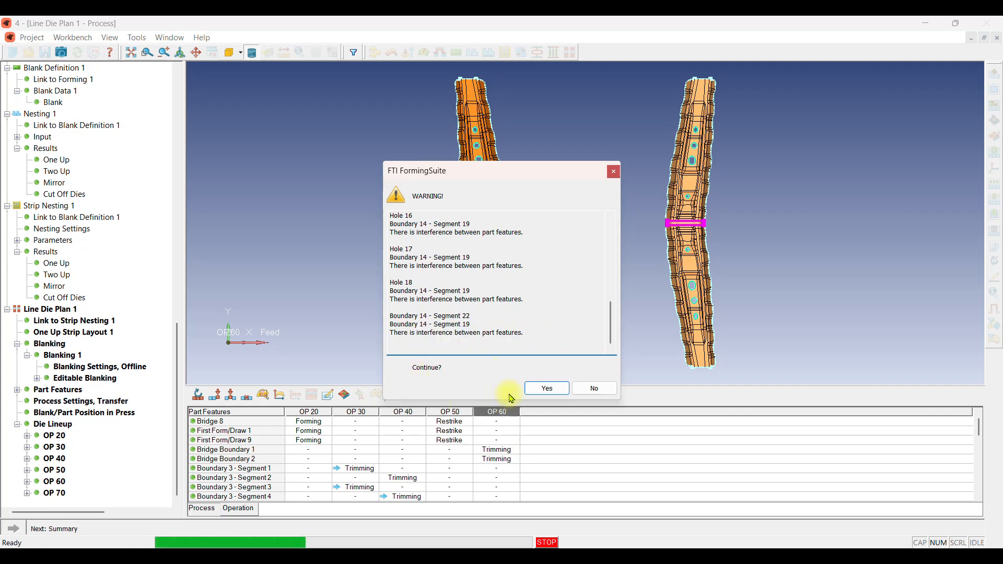
click(543, 388)
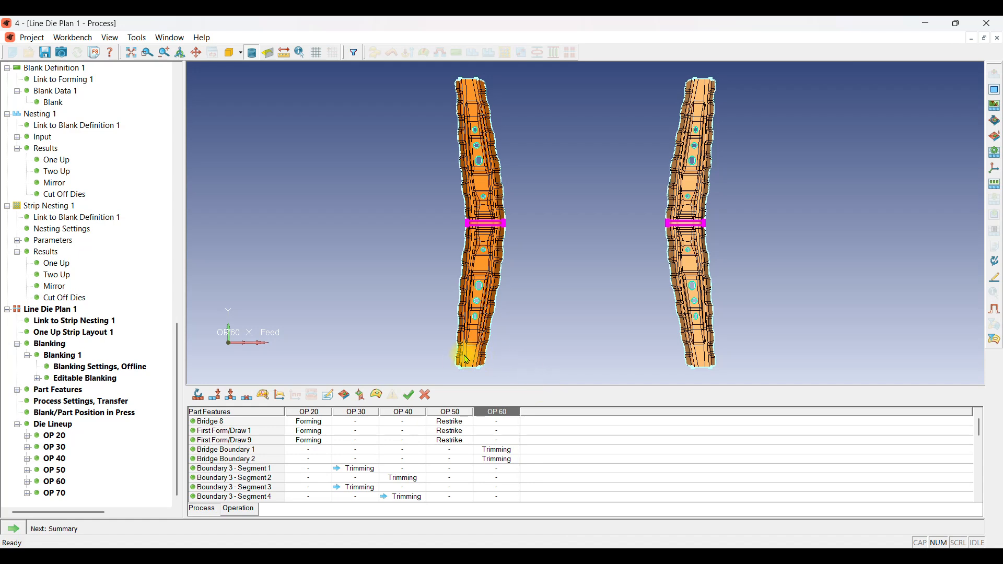
click(416, 358)
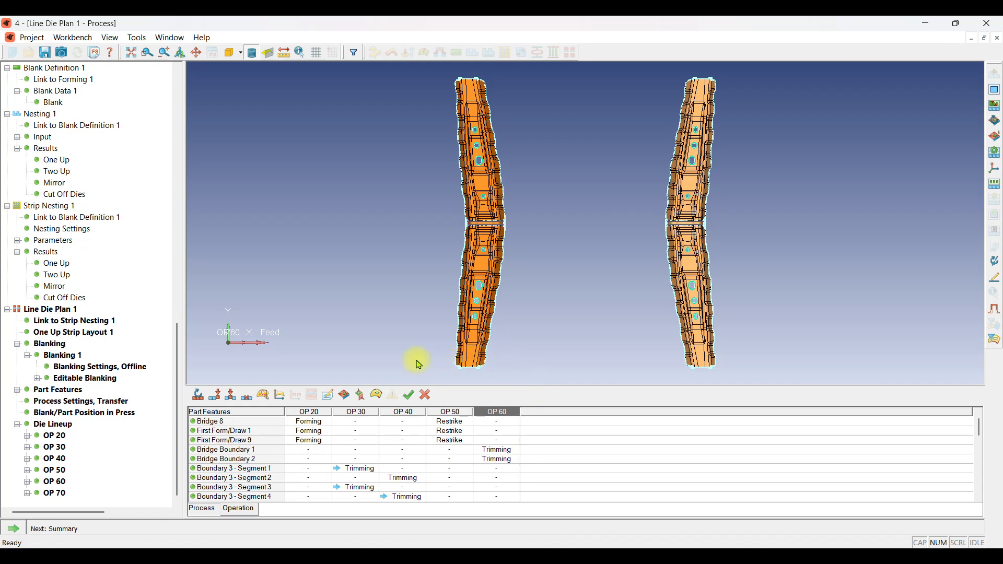
- Apply the edited die lineup process and advance to the line die plan summary, enlarging its parameter table
click(413, 397)
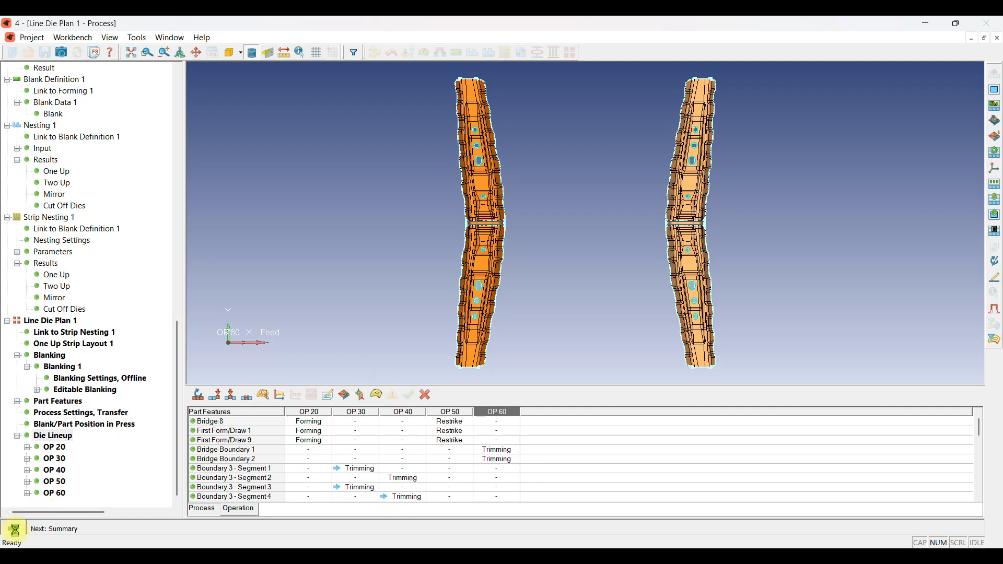
click(15, 529)
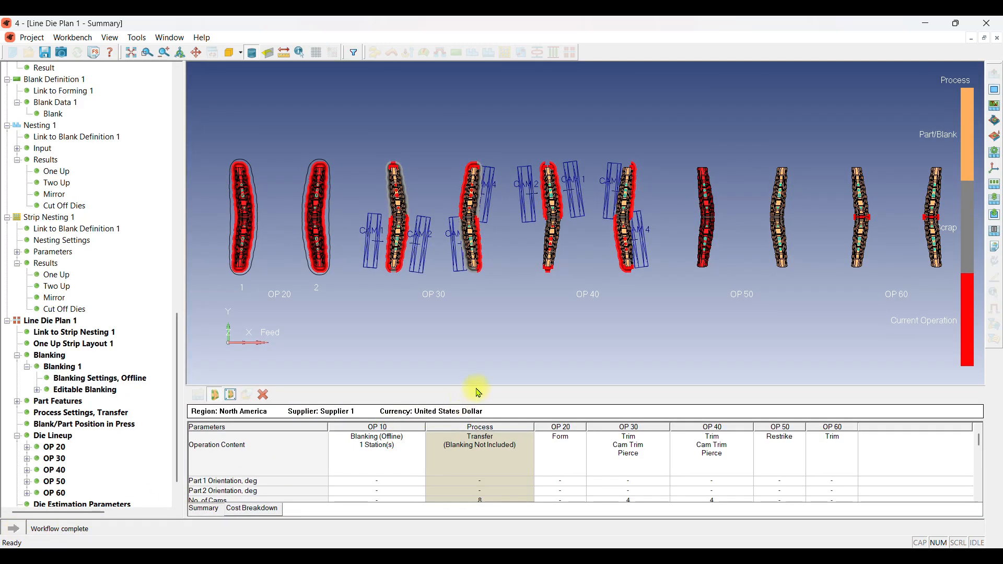
drag(488, 404, 482, 300)
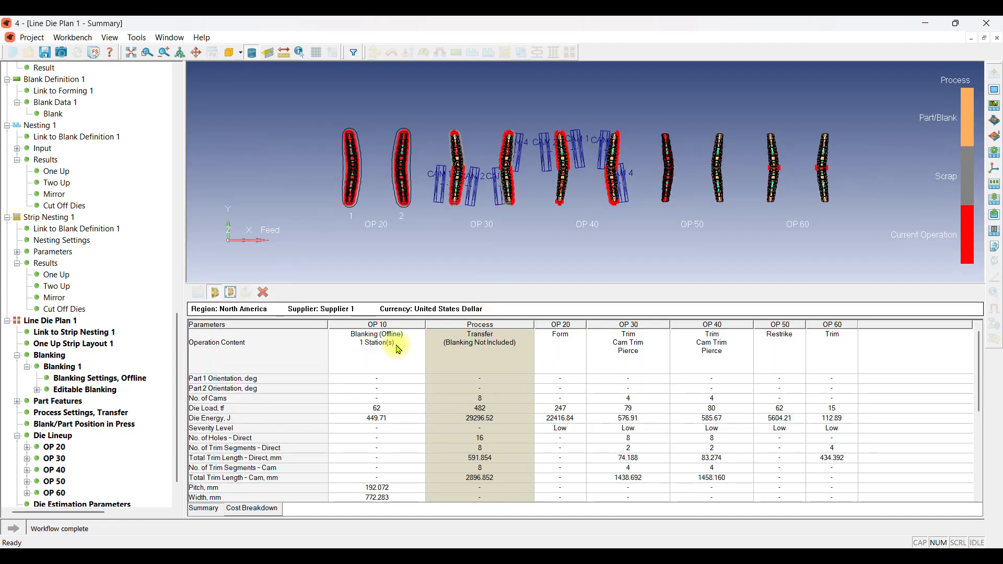
- Examine the OP 10 offline blanking parameters in the summary, including die load, die build, die size, stroke, shut height and blanks per stroke
click(393, 411)
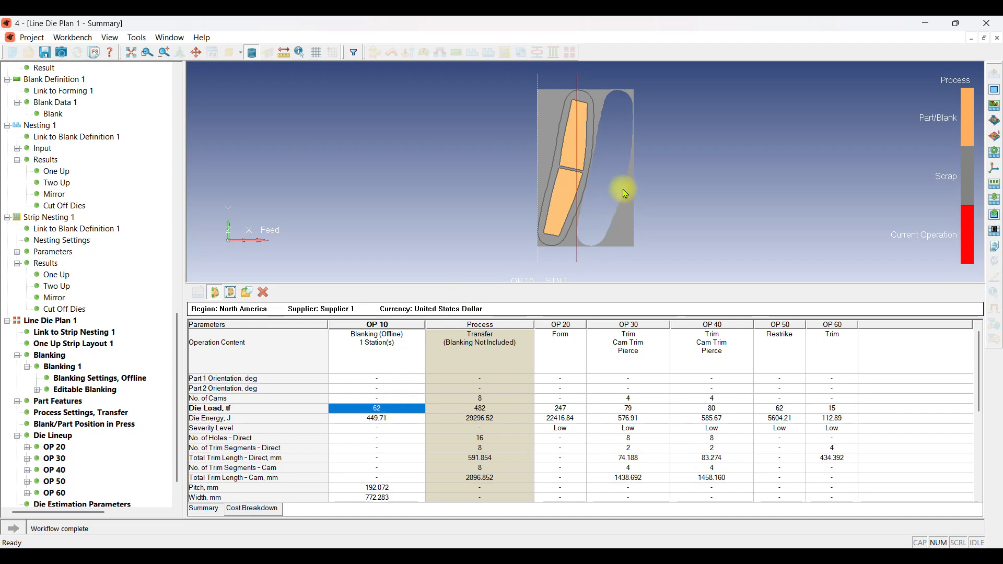
scroll(377, 426, down, 5)
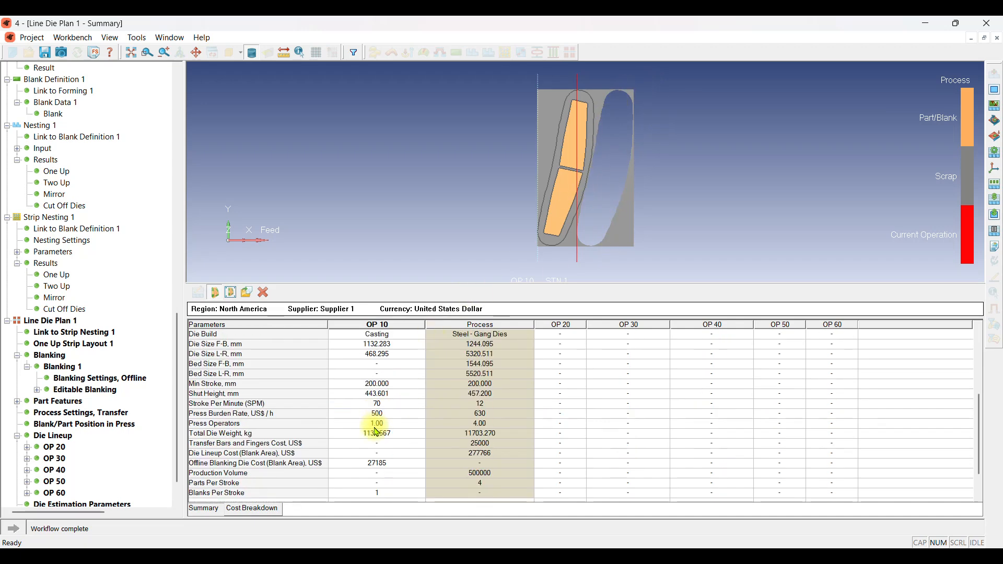
scroll(377, 432, up, 5)
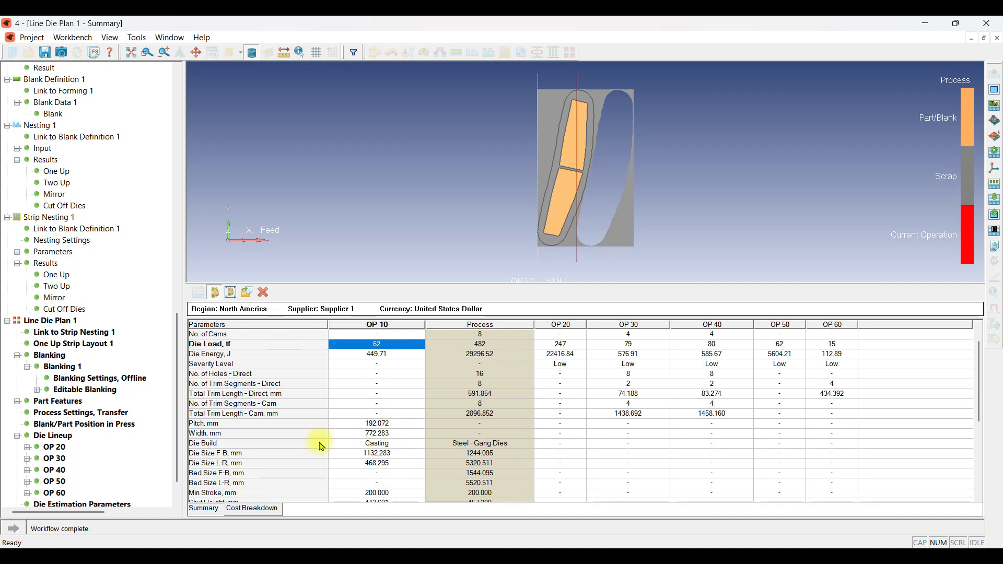
click(345, 445)
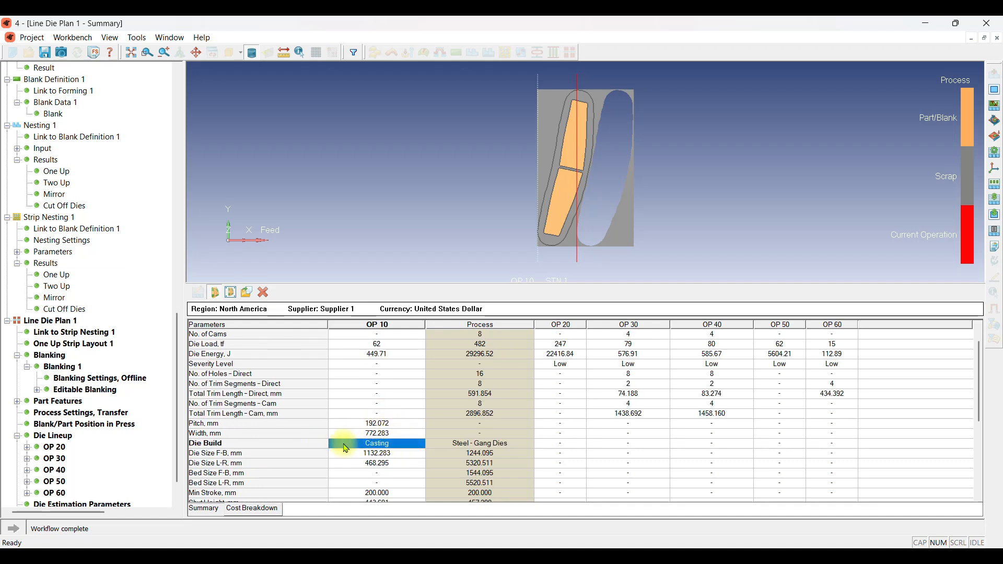
scroll(342, 448, down, 5)
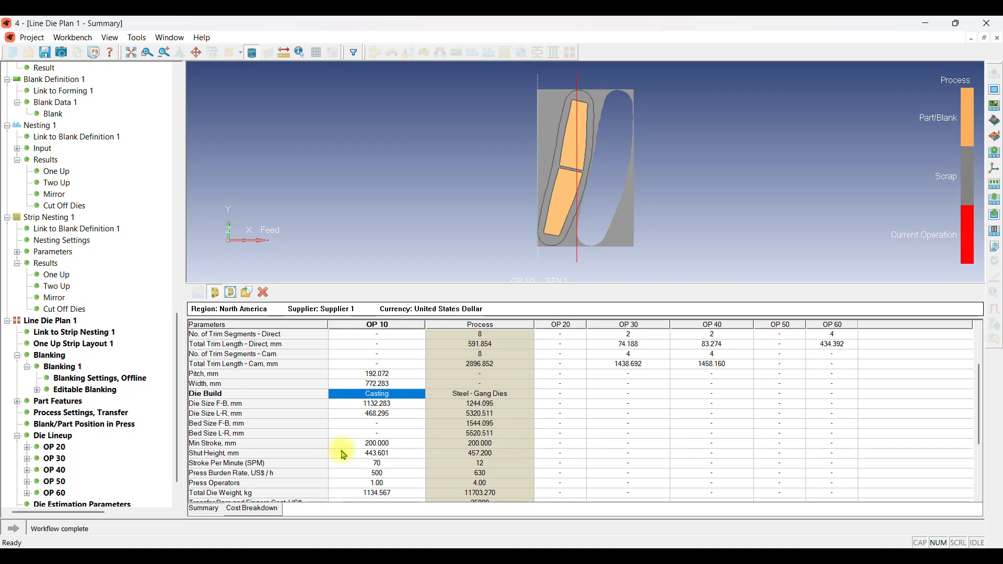
click(384, 402)
click(386, 412)
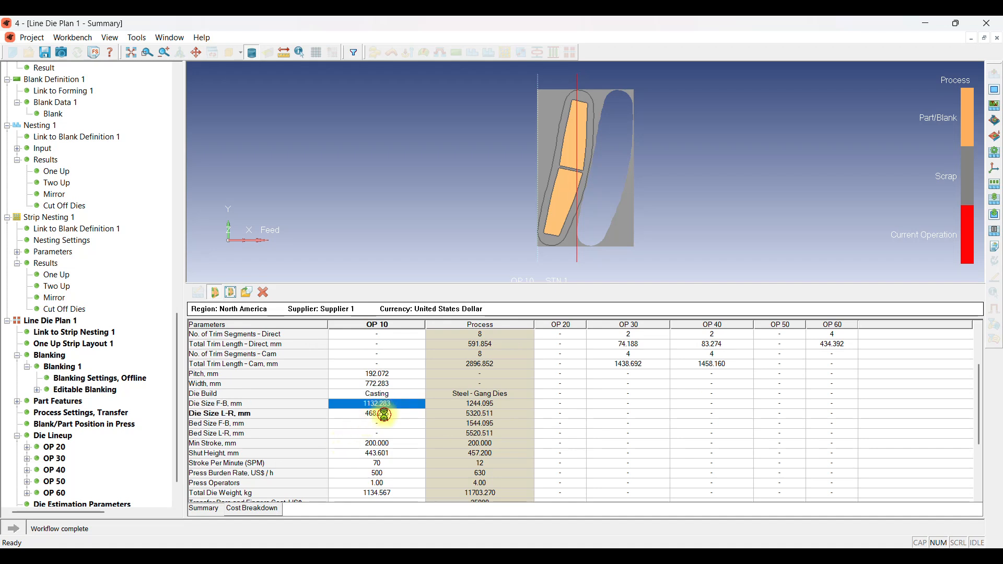
scroll(387, 420, down, 5)
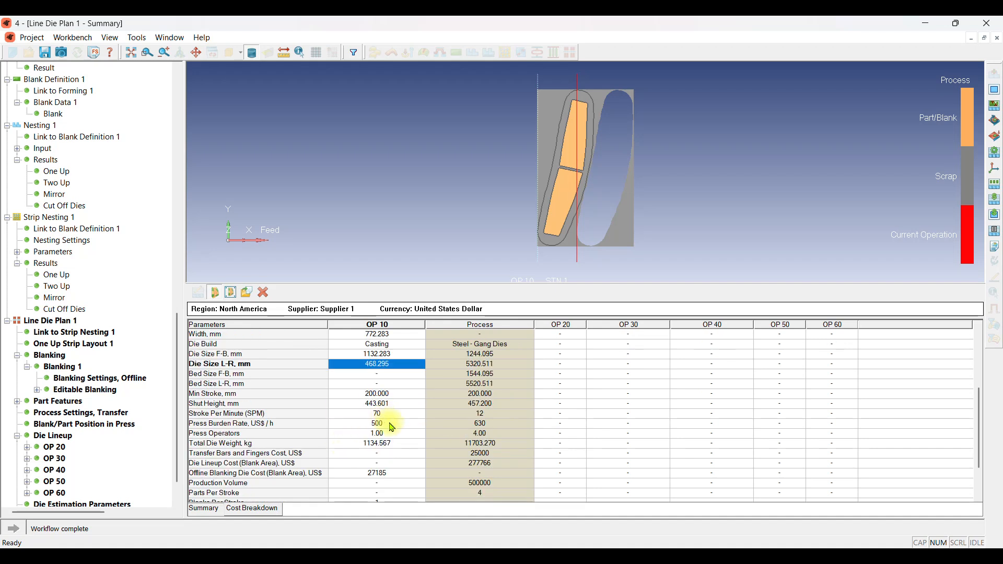
click(398, 393)
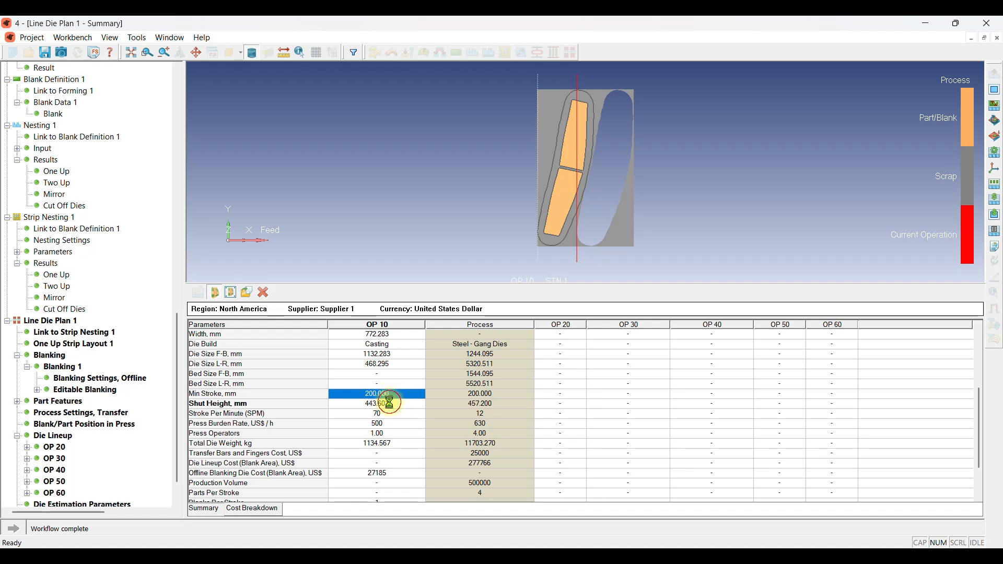
click(392, 403)
click(392, 414)
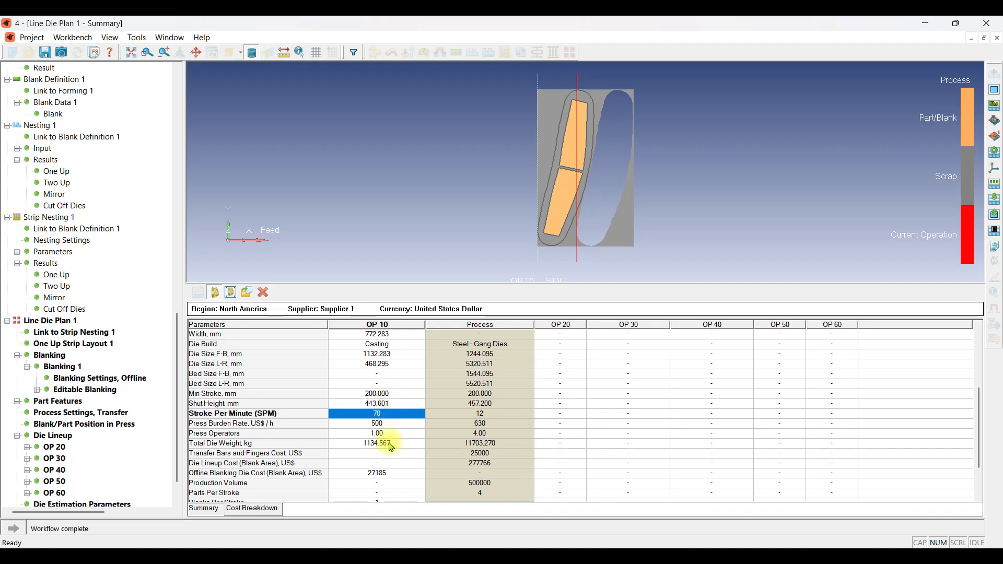
scroll(385, 455, down, 2)
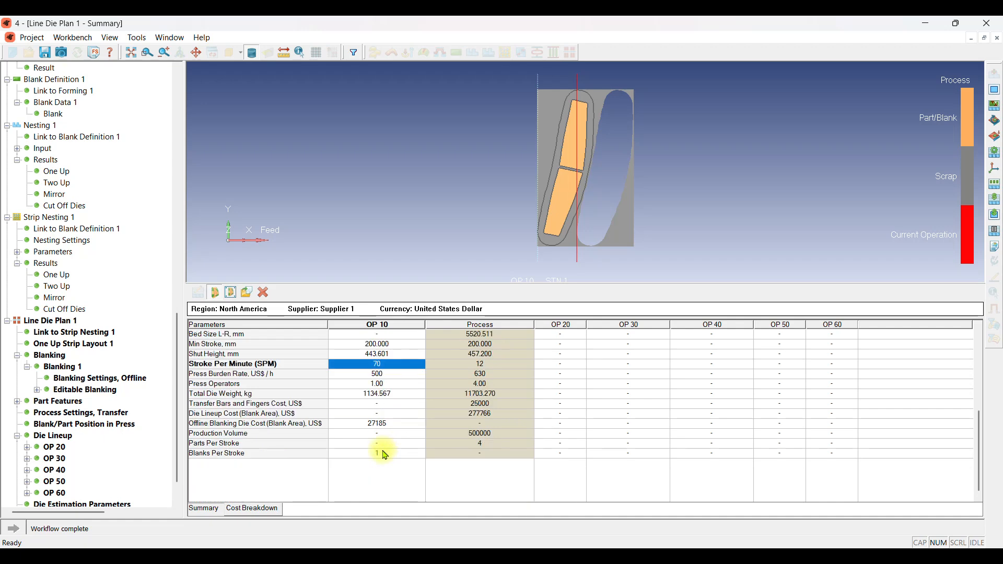
click(380, 453)
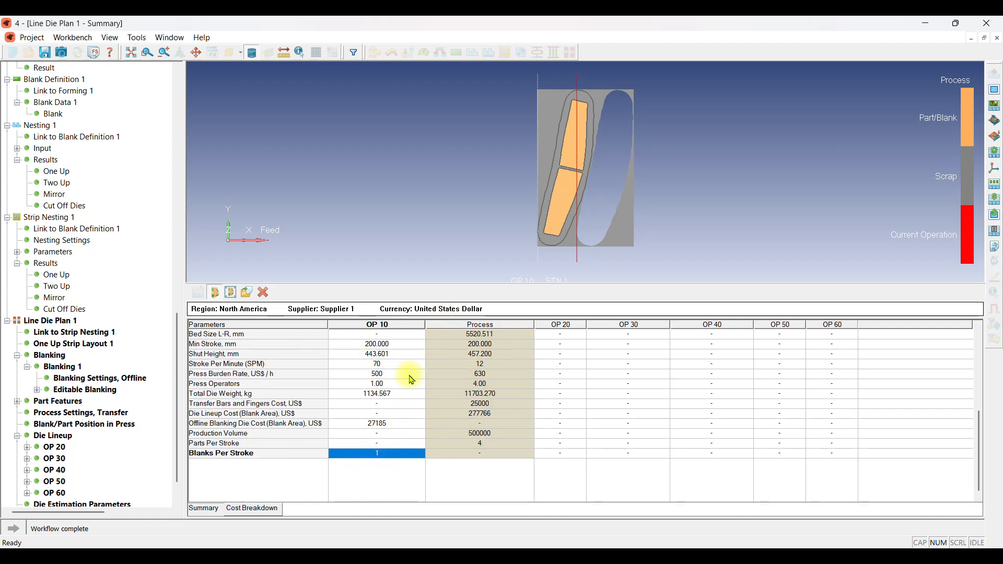
scroll(410, 379, up, 5)
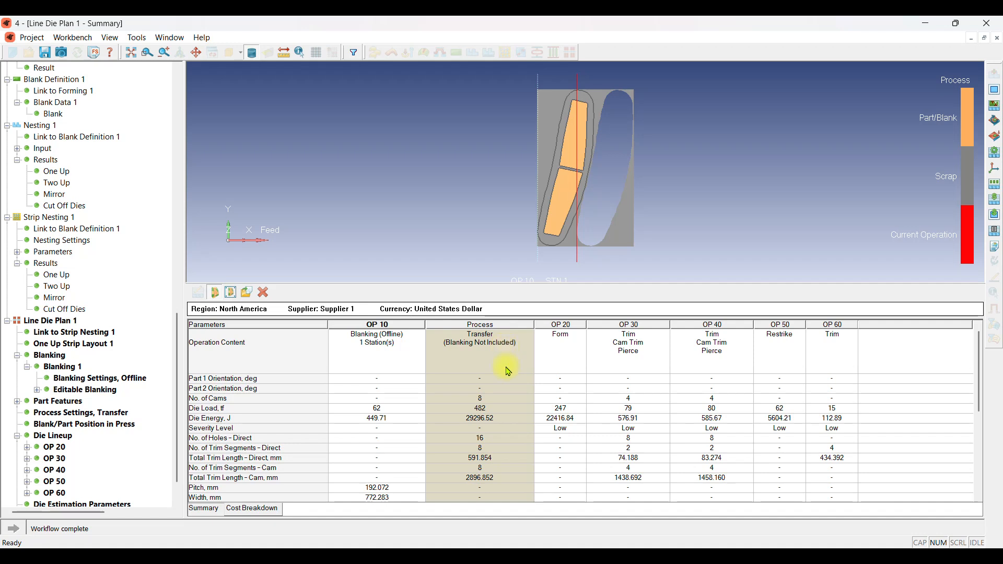
- Review the die load of the transfer process and of each operation from OP 20 to OP 60 in the summary
click(494, 409)
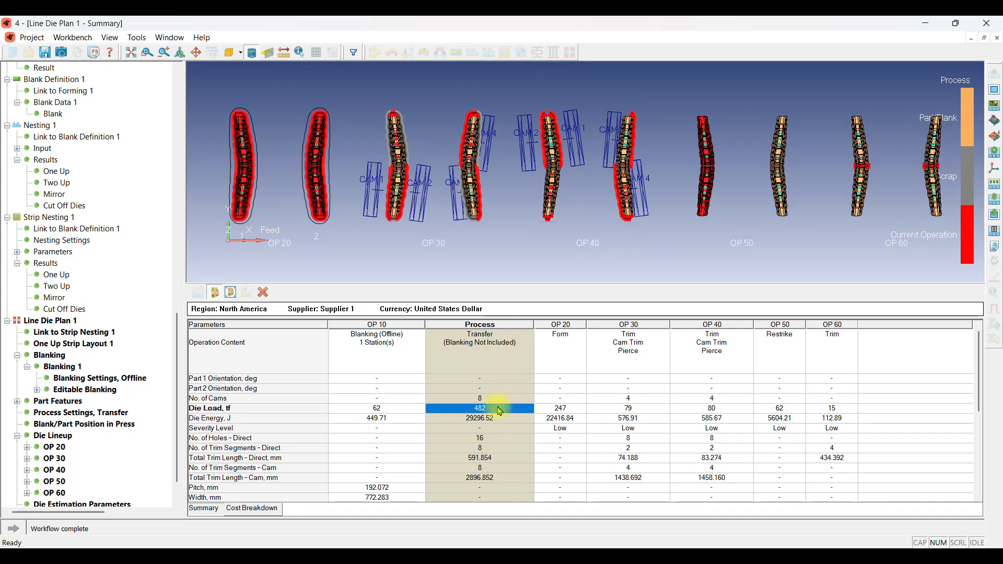
click(563, 409)
click(629, 409)
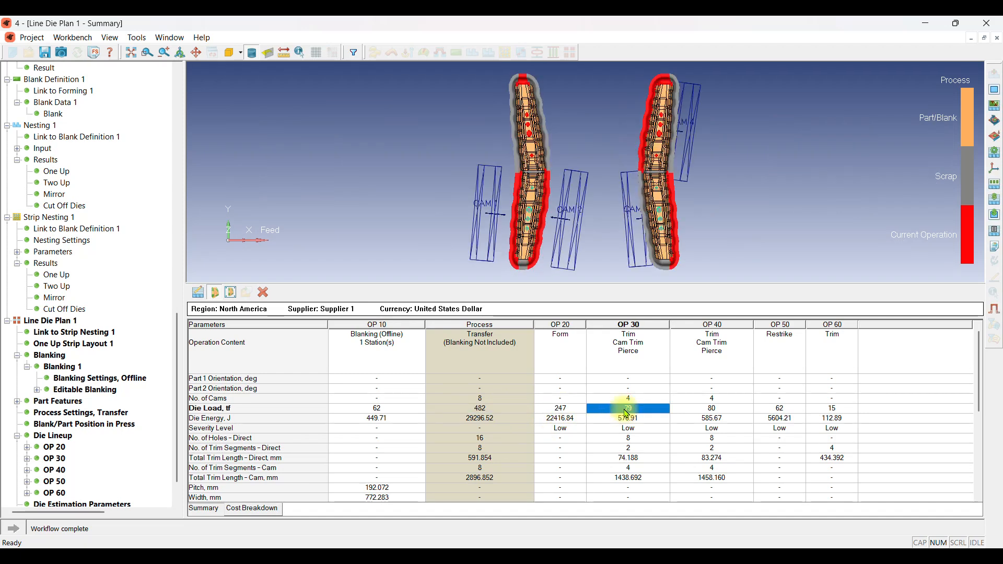
click(713, 409)
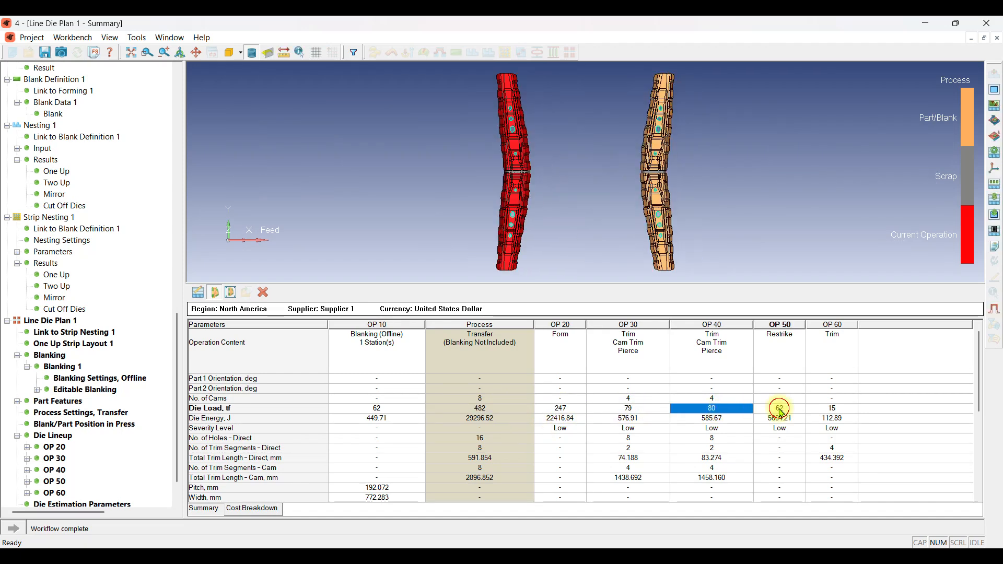
click(778, 409)
click(825, 410)
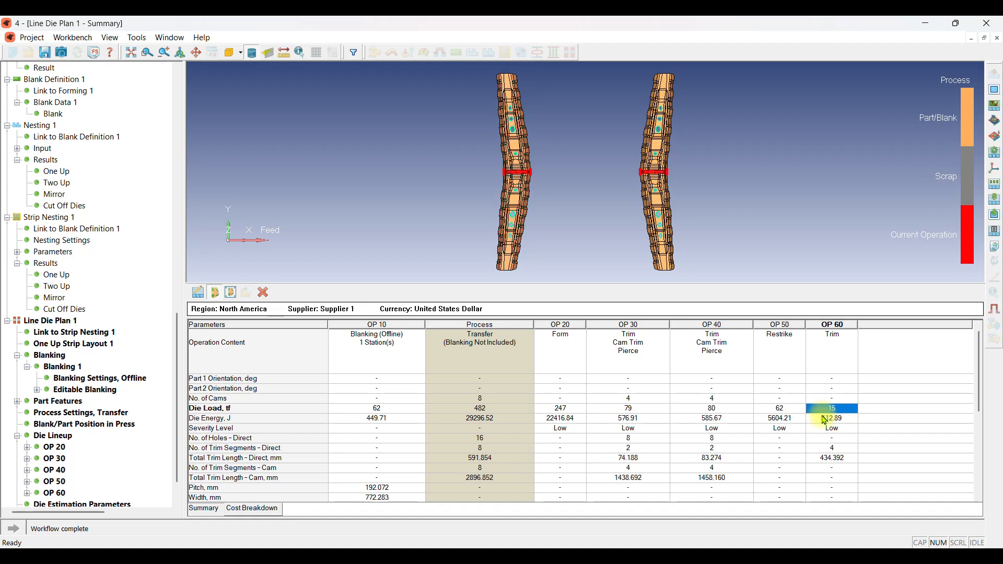
- Examine the transfer process's die build, strokes per minute, press operators and parts per stroke in the summary
scroll(667, 430, down, 3)
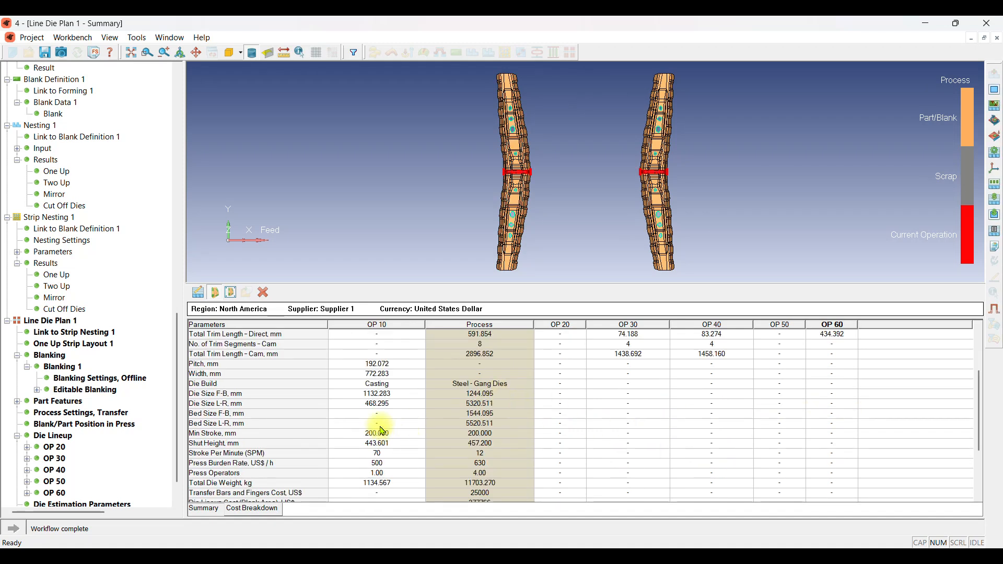
click(488, 387)
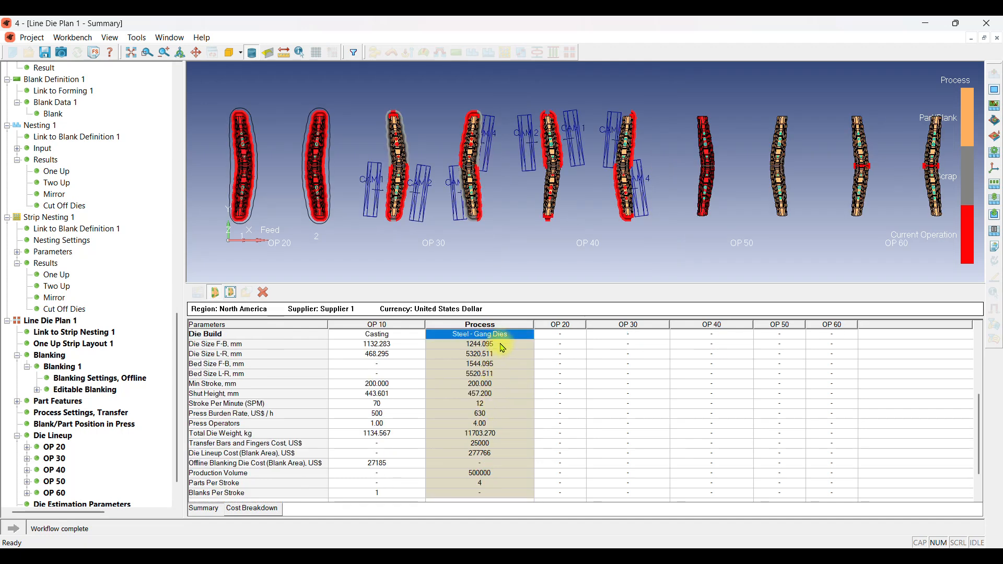
click(490, 405)
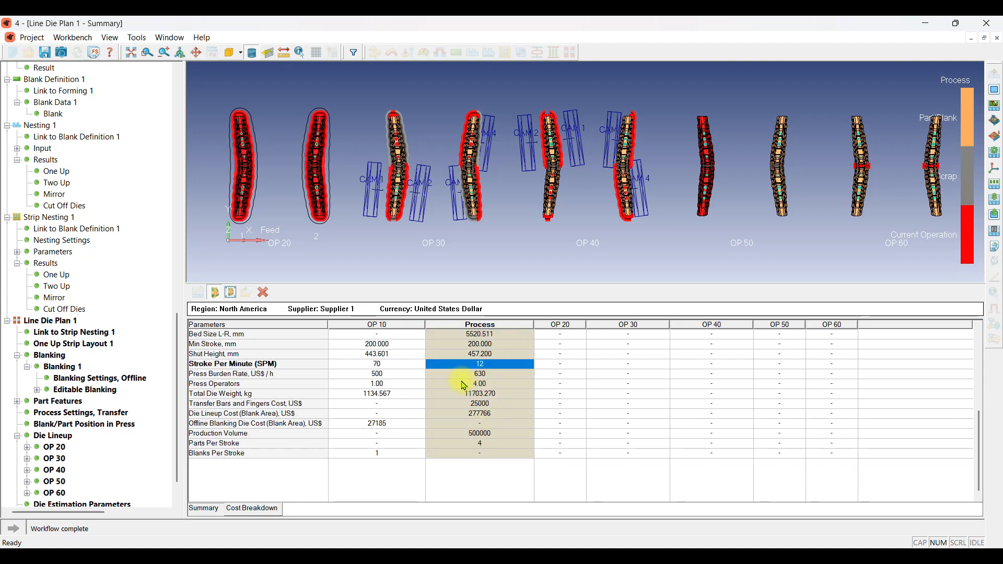
click(490, 385)
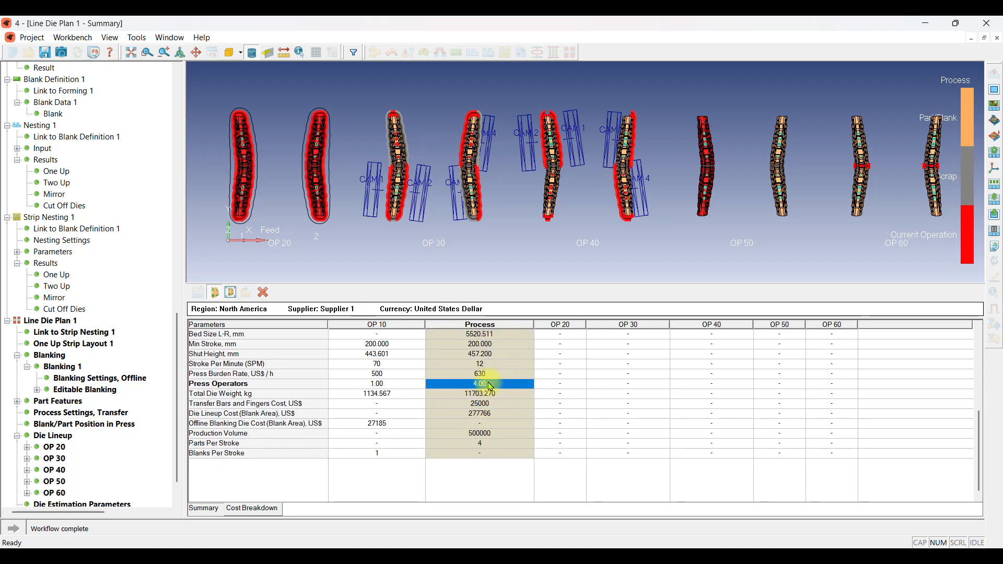
click(486, 442)
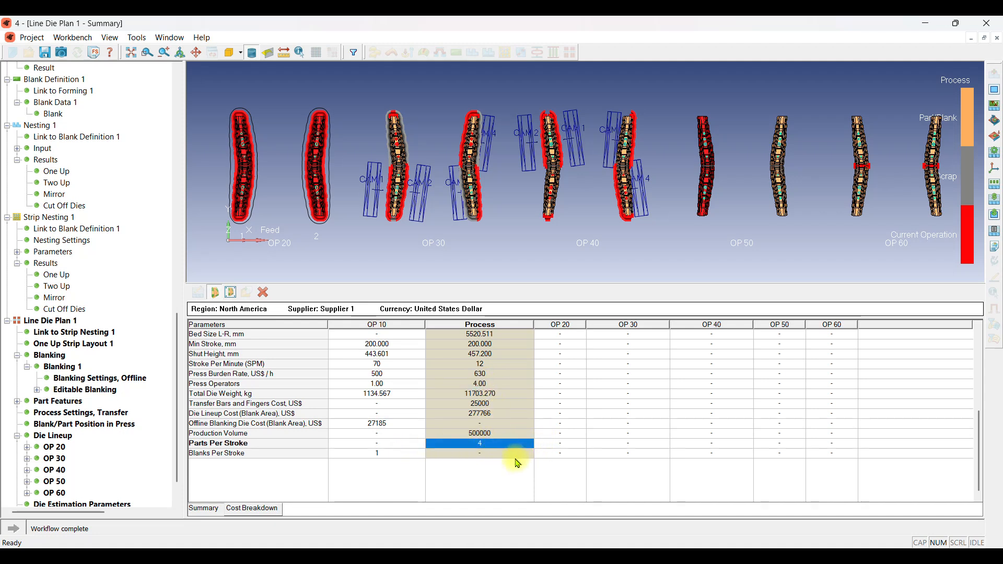
- Open the die cost breakdown and review OP 10's machine, build, tryout, material and total costs
click(266, 508)
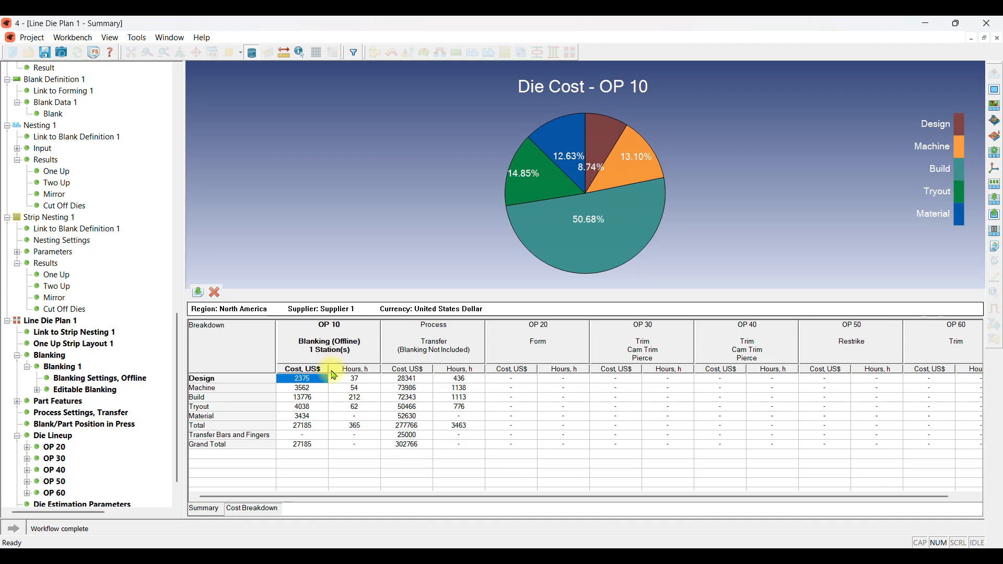
click(309, 388)
click(314, 398)
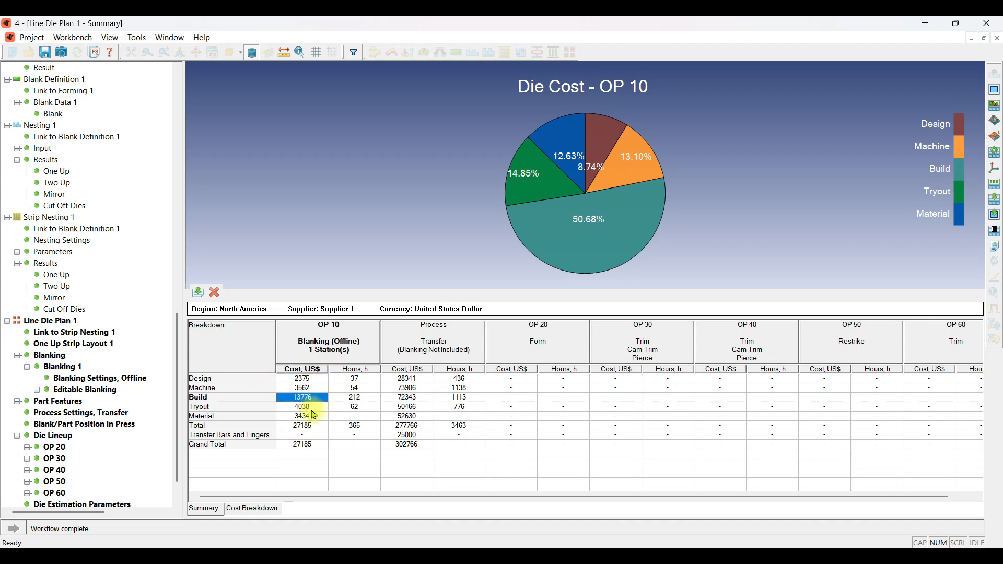
click(314, 407)
click(312, 417)
click(314, 426)
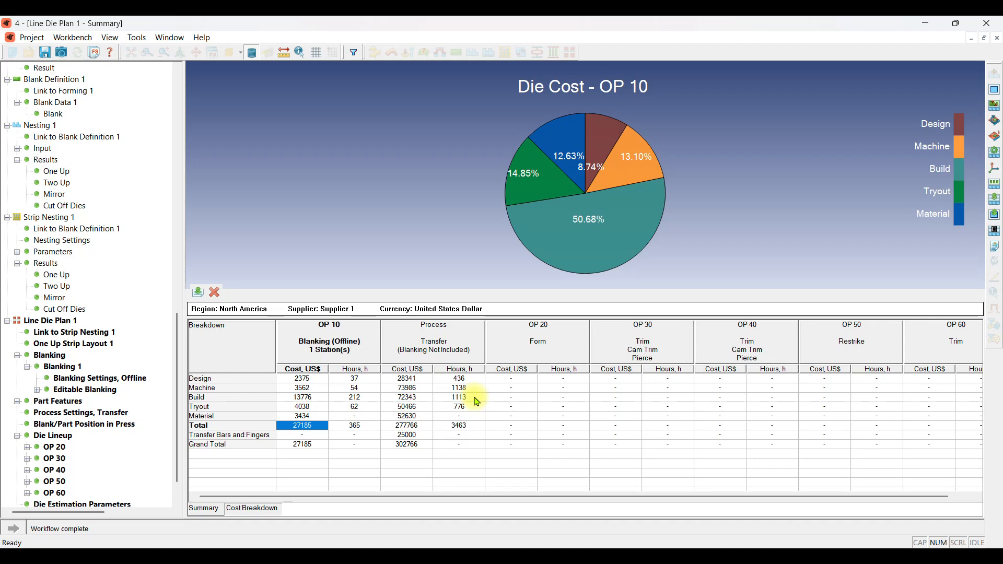
- Check the file formats available for exporting the project report and leave the export without saving
click(95, 55)
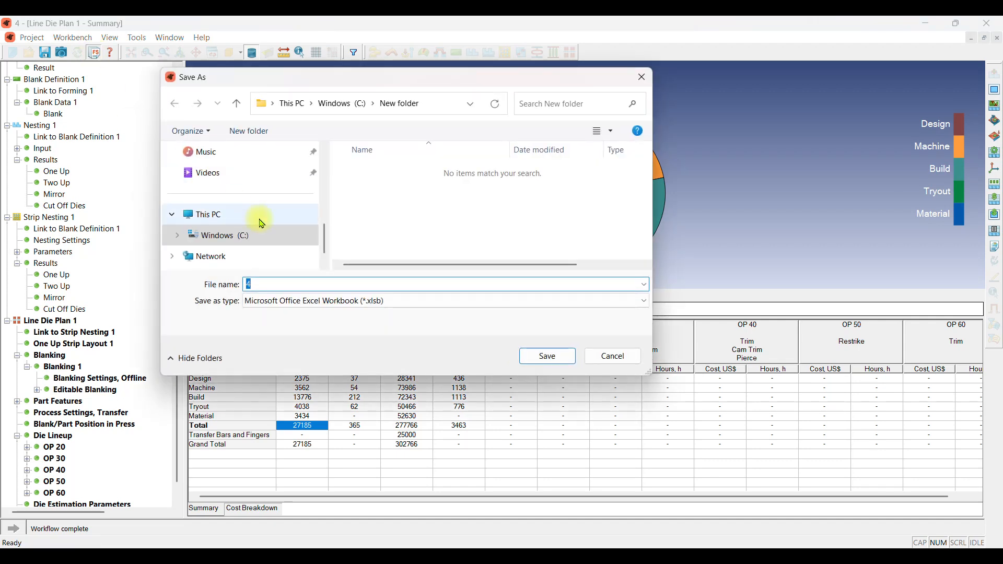
click(439, 301)
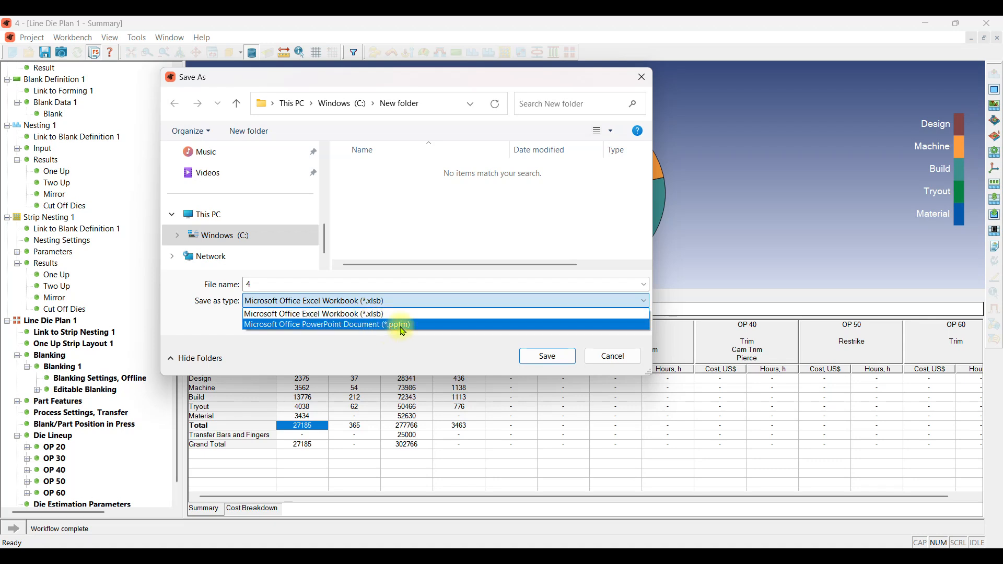
click(460, 339)
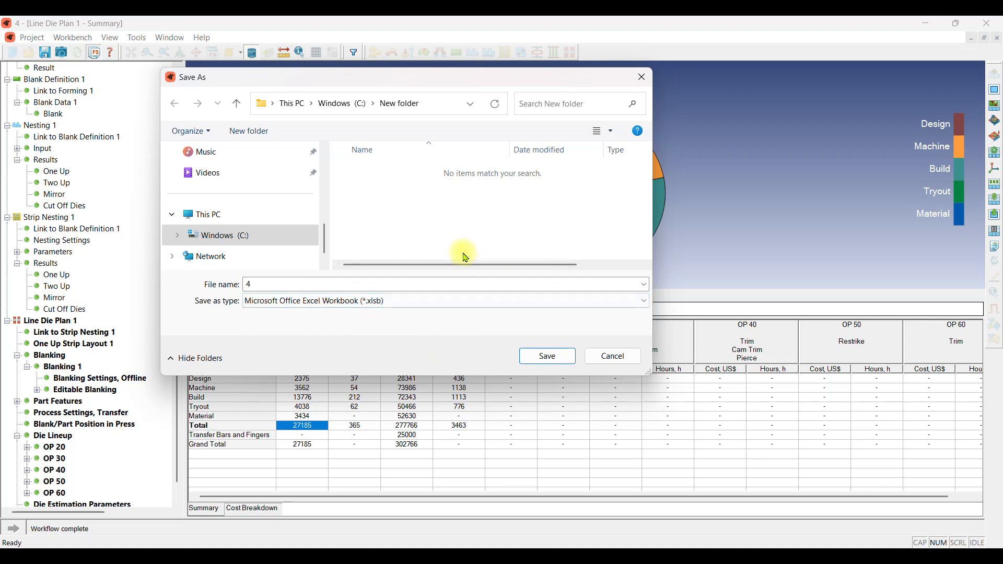
click(634, 356)
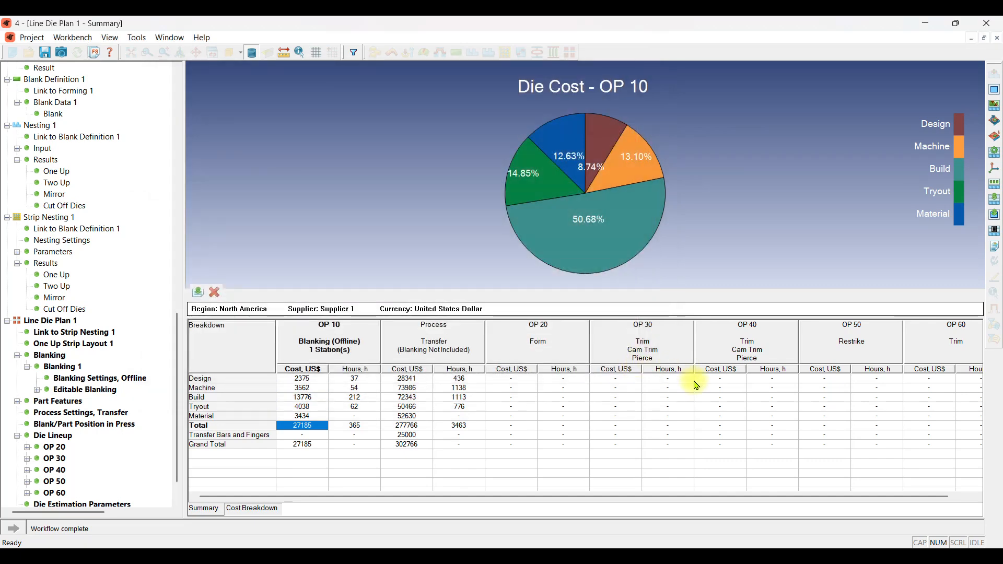